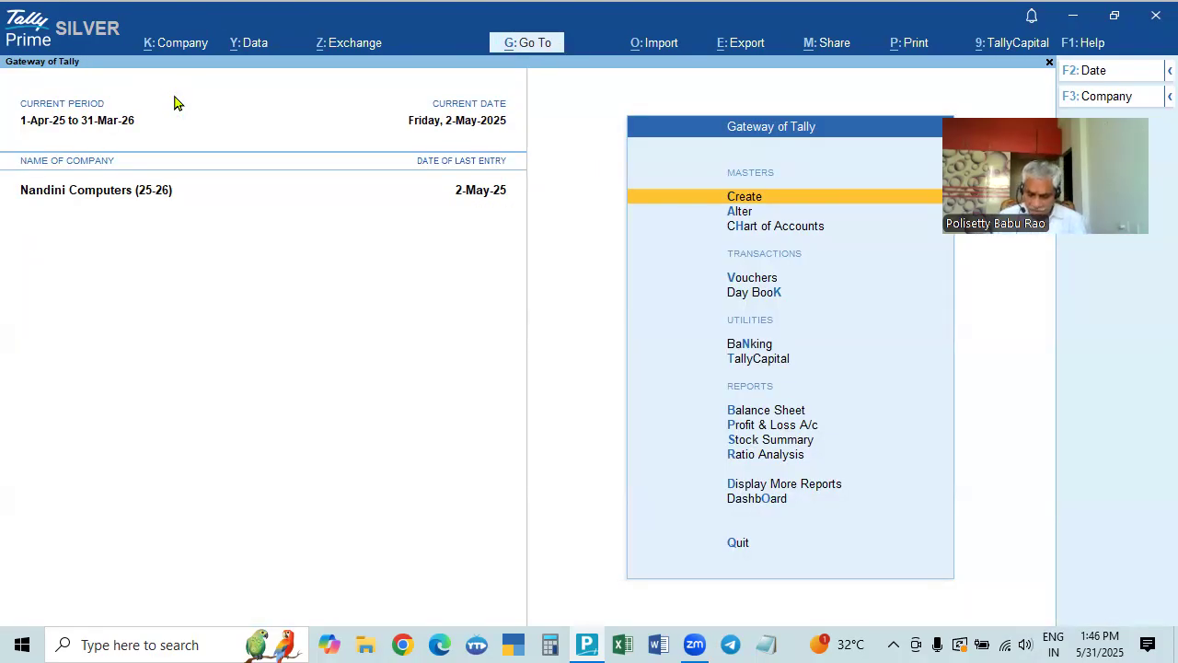
Review the company's GST registration details, including state, registration type and GSTR-1 periodicity, and accept the company features
key("F11")
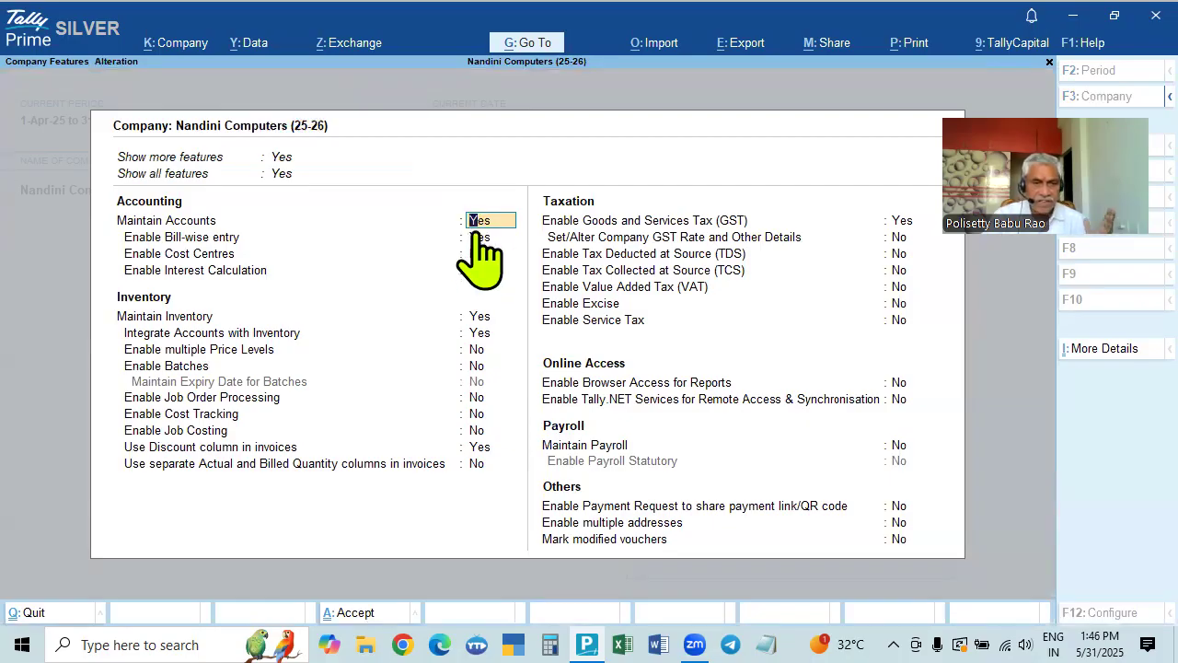
left_click(901, 226)
left_click(901, 226)
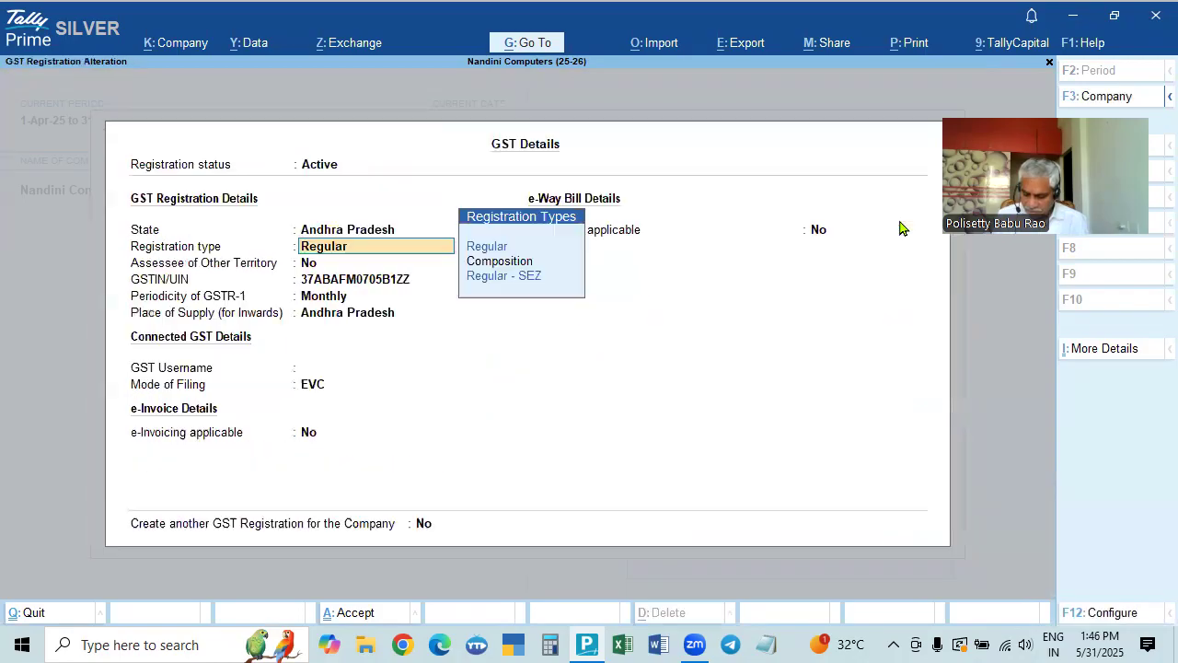
left_click(376, 232)
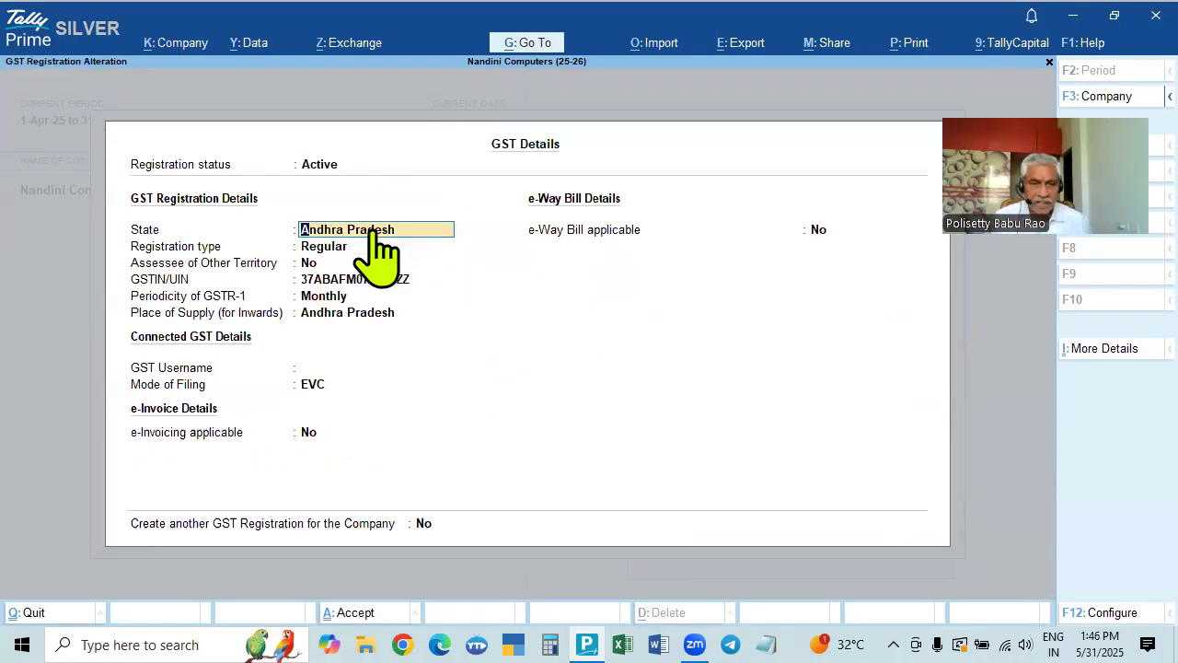
key("Return")
key("Return")
key("Return")
key("Return")
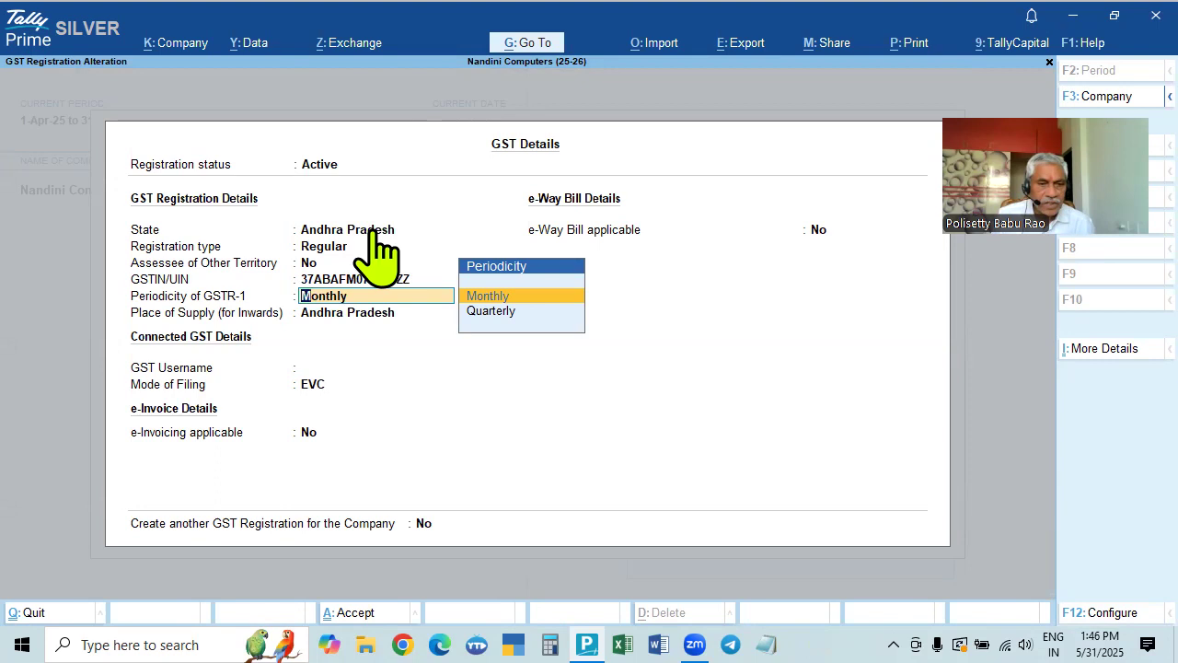
key("Return")
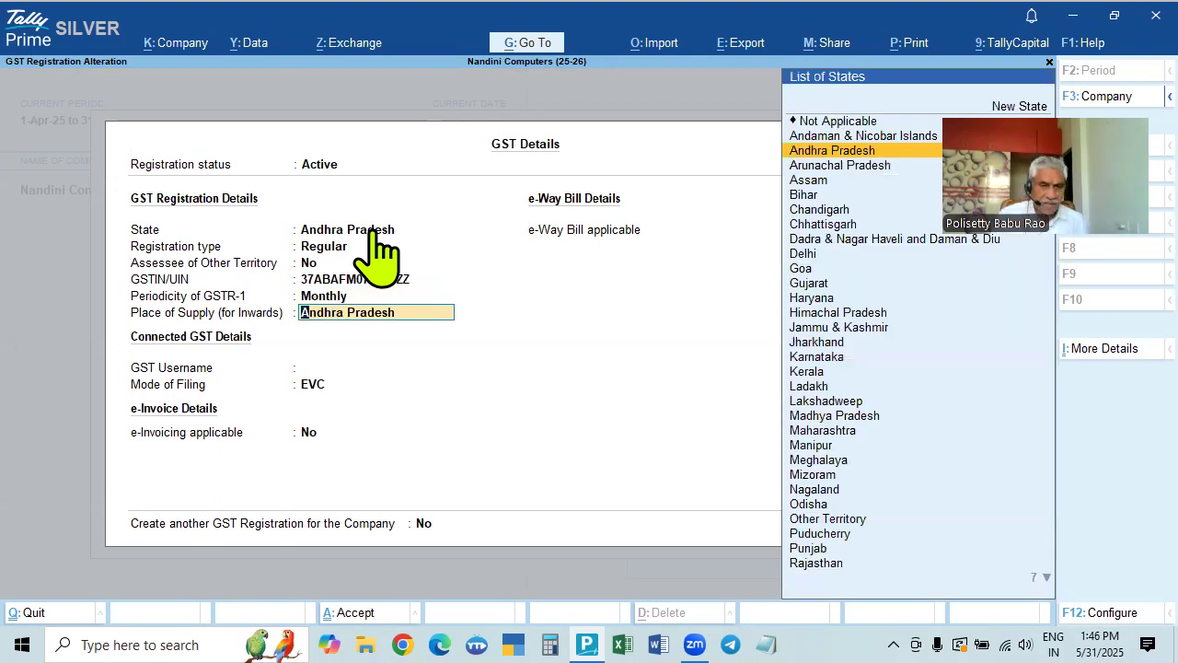
key("ctrl+a")
key("Return")
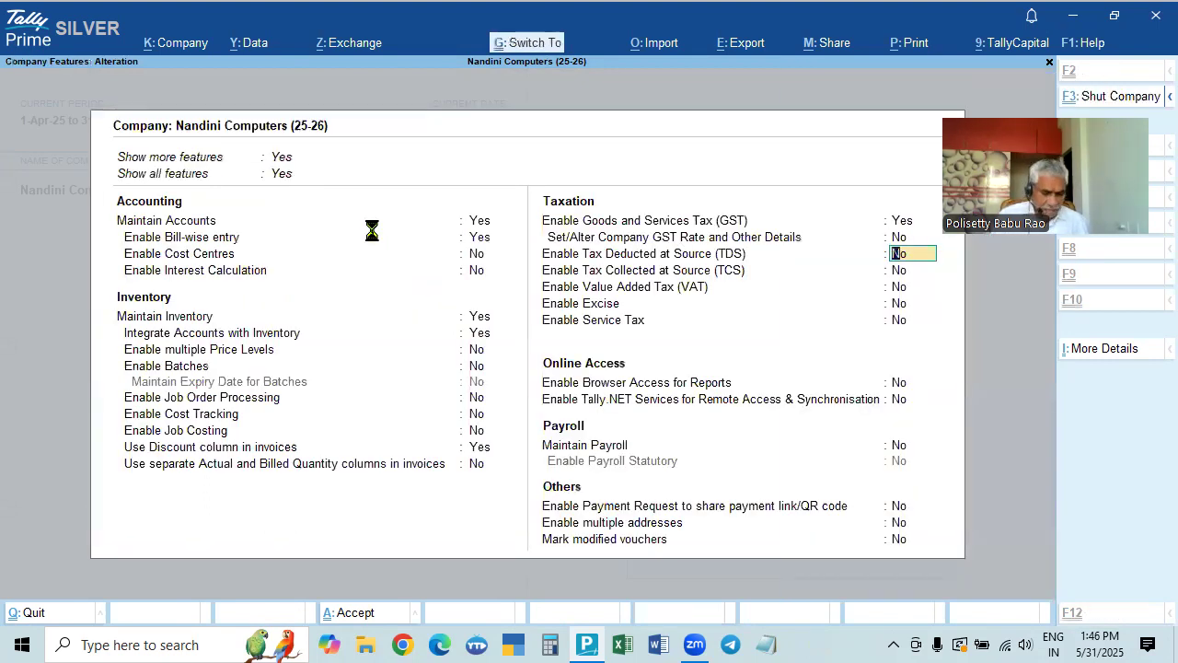
key("ctrl+a")
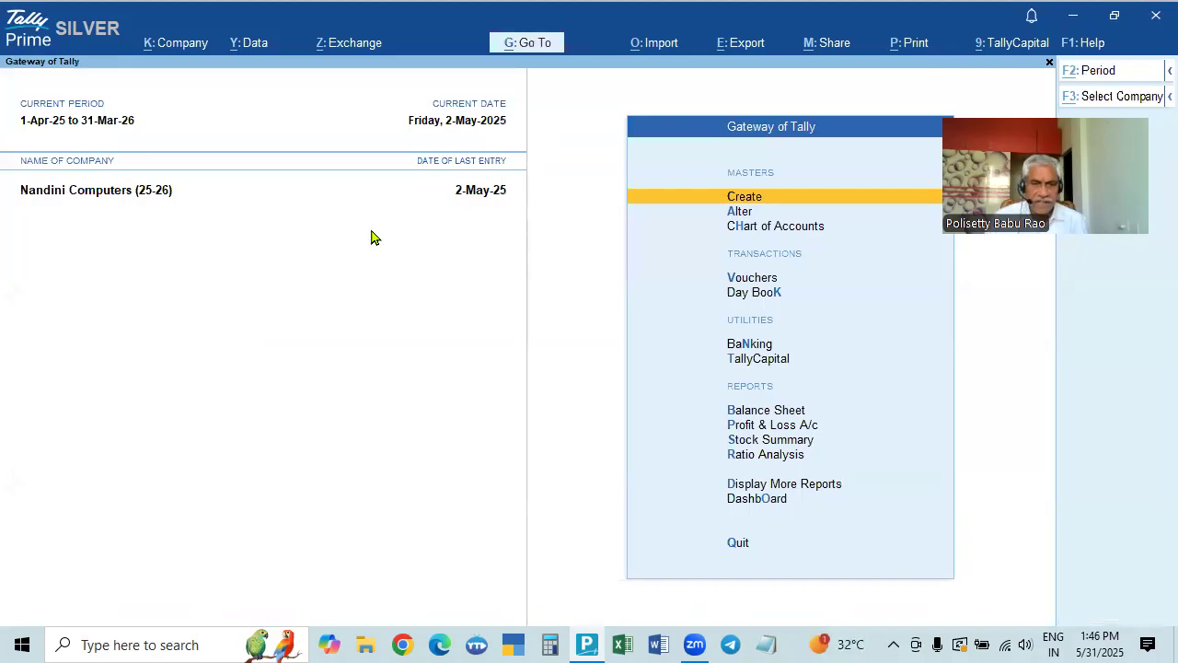
Examine the sales entries listed in the Day Book and return to the Gateway of Tally
left_click(762, 294)
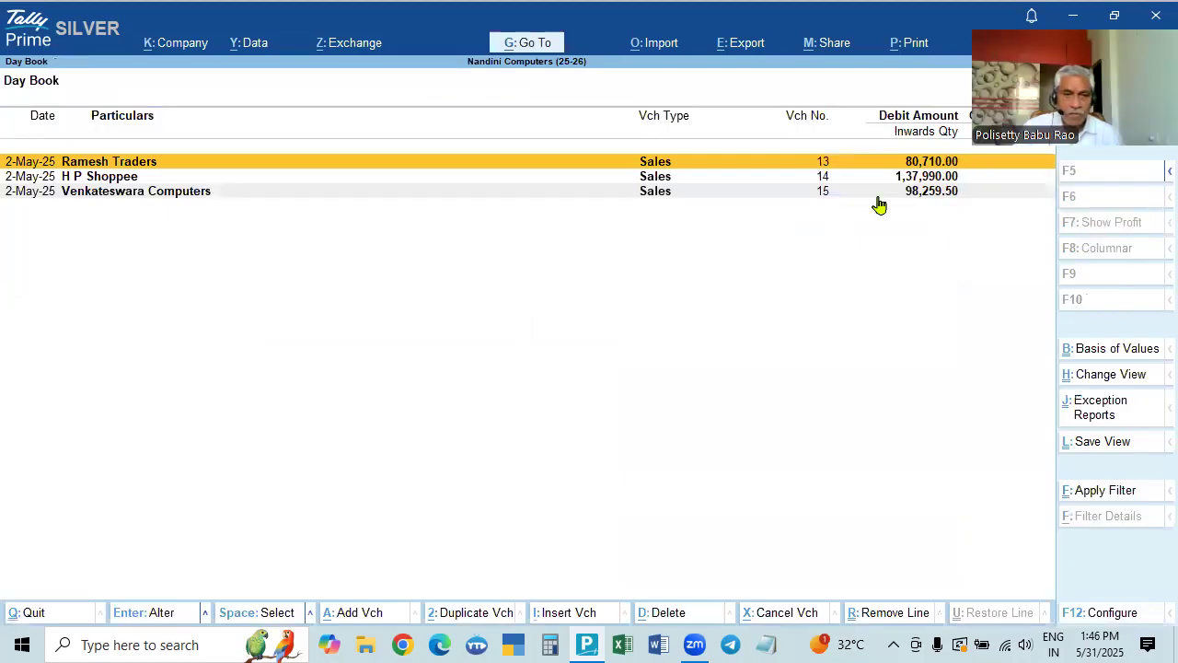
left_click(591, 170)
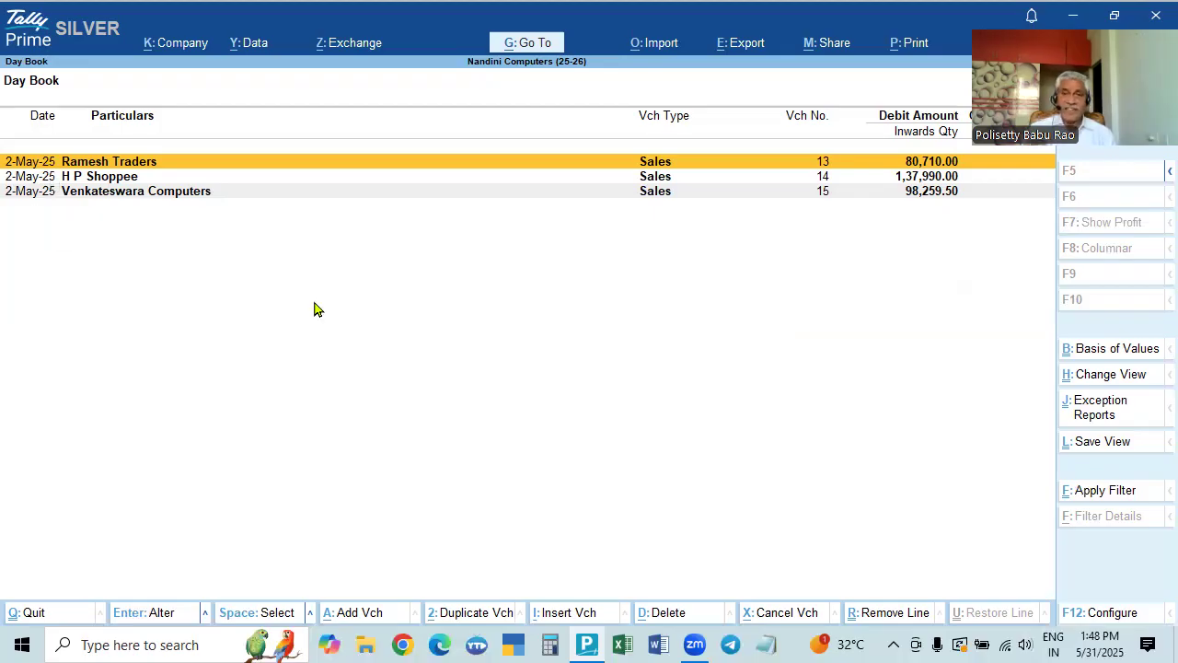
key("Escape")
key("Escape")
key("Escape")
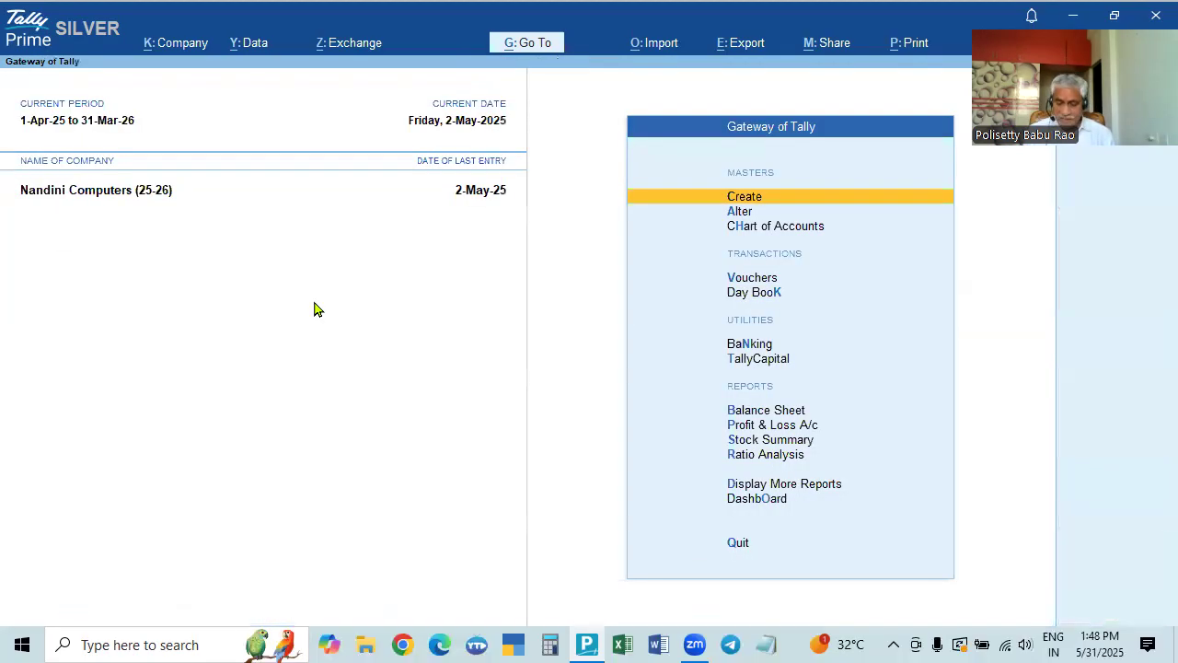
Open voucher entry and set the voucher date to 1-May-25
key("Down")
key("Down")
key("Down")
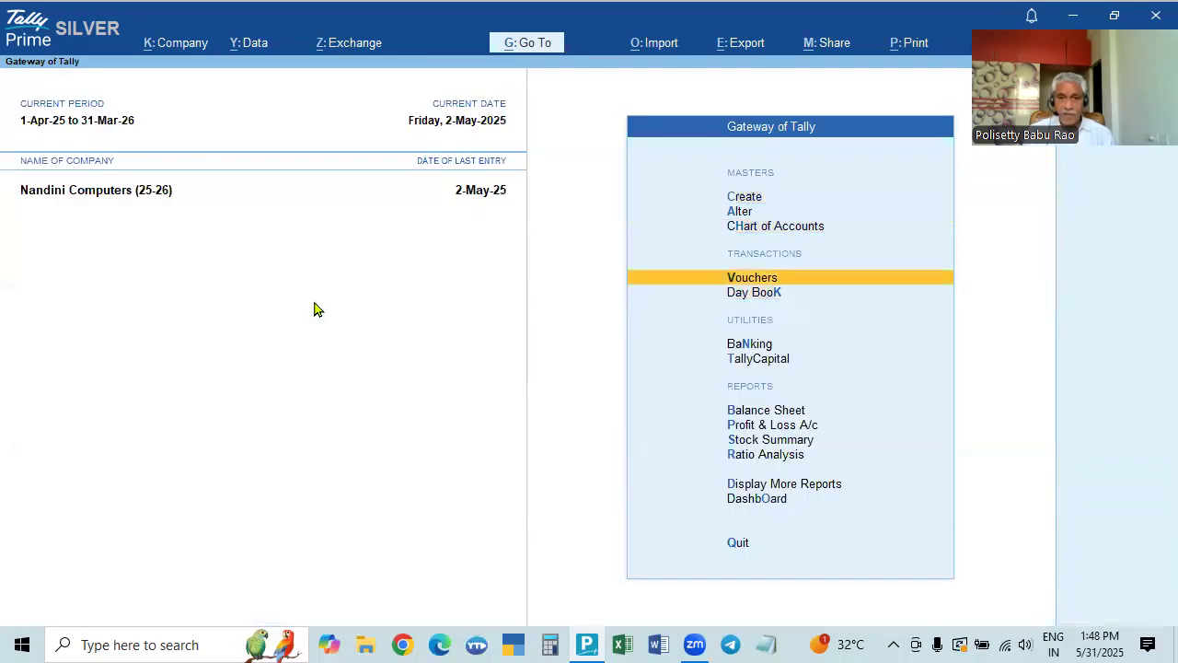
key("Return")
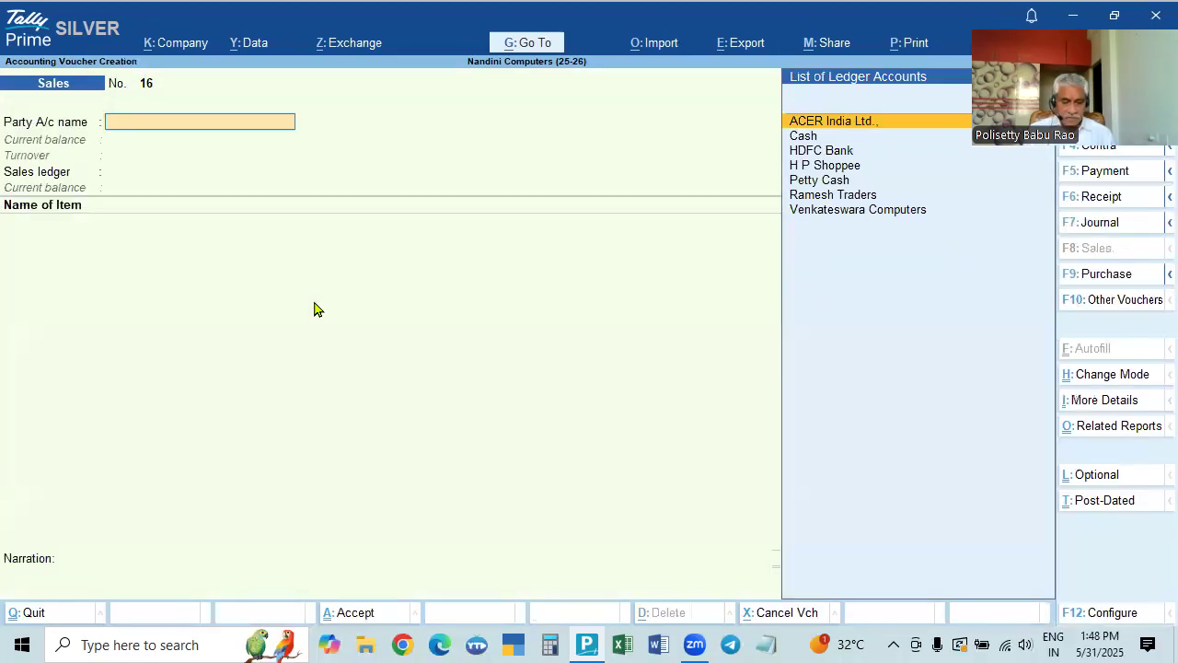
key("F2")
type("1.5")
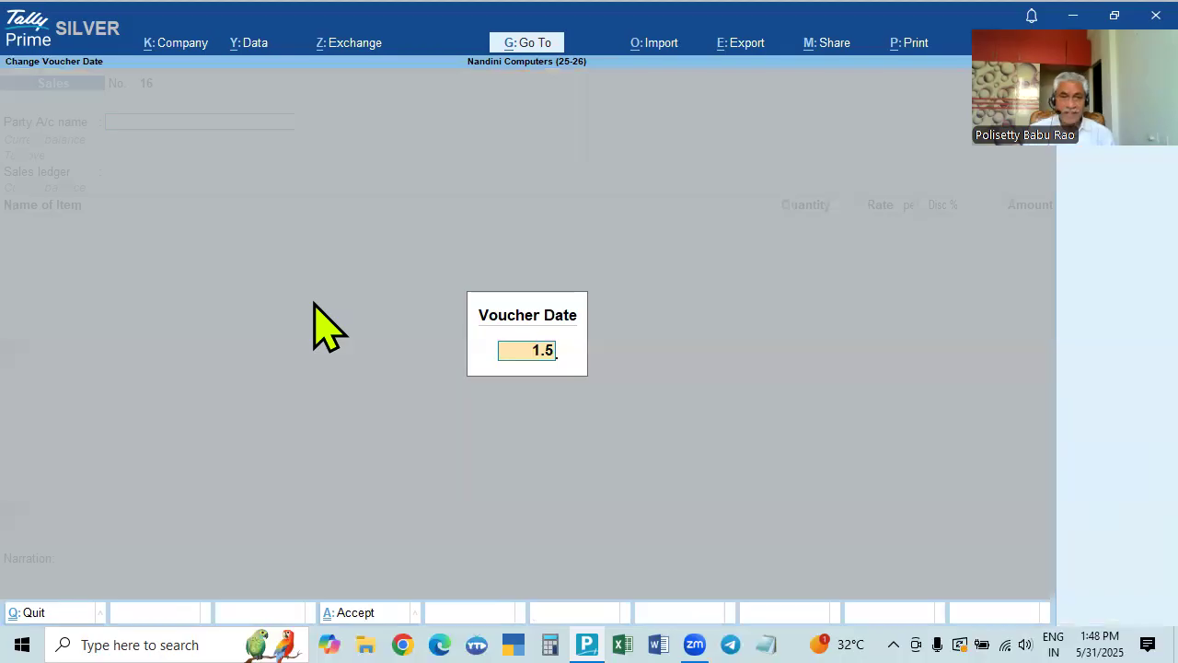
key("Return")
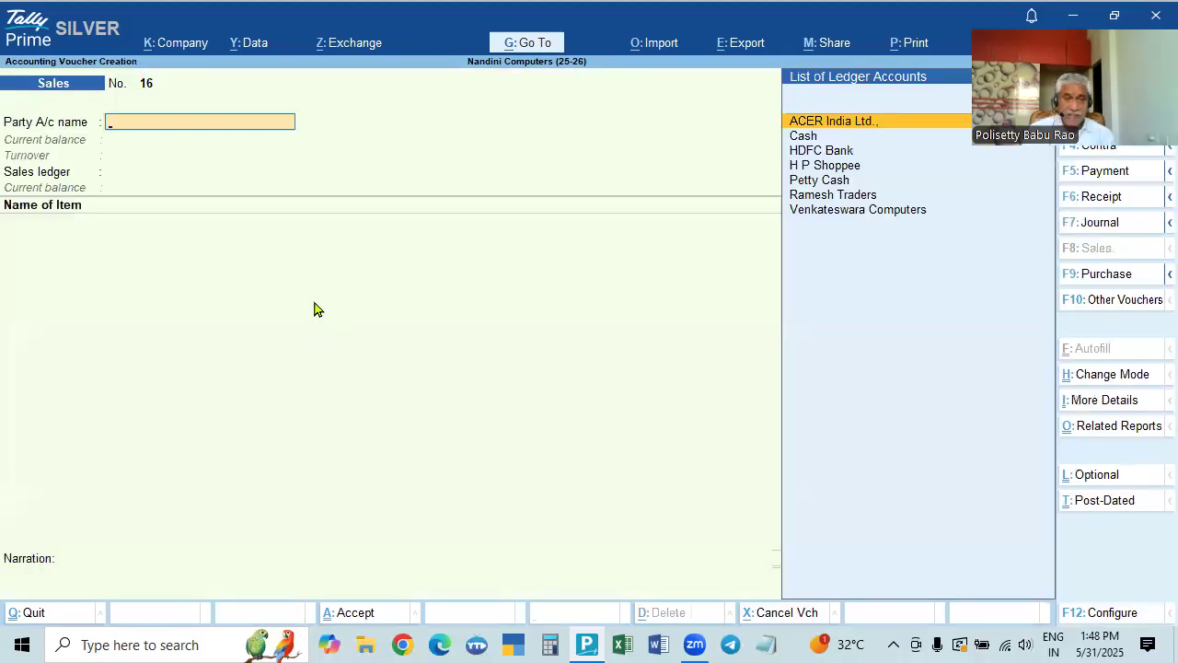
Start a purchase voucher with supplier invoice number 258 dated 1-May-25 and ACER India Ltd. as the party account
key("F9")
type("258")
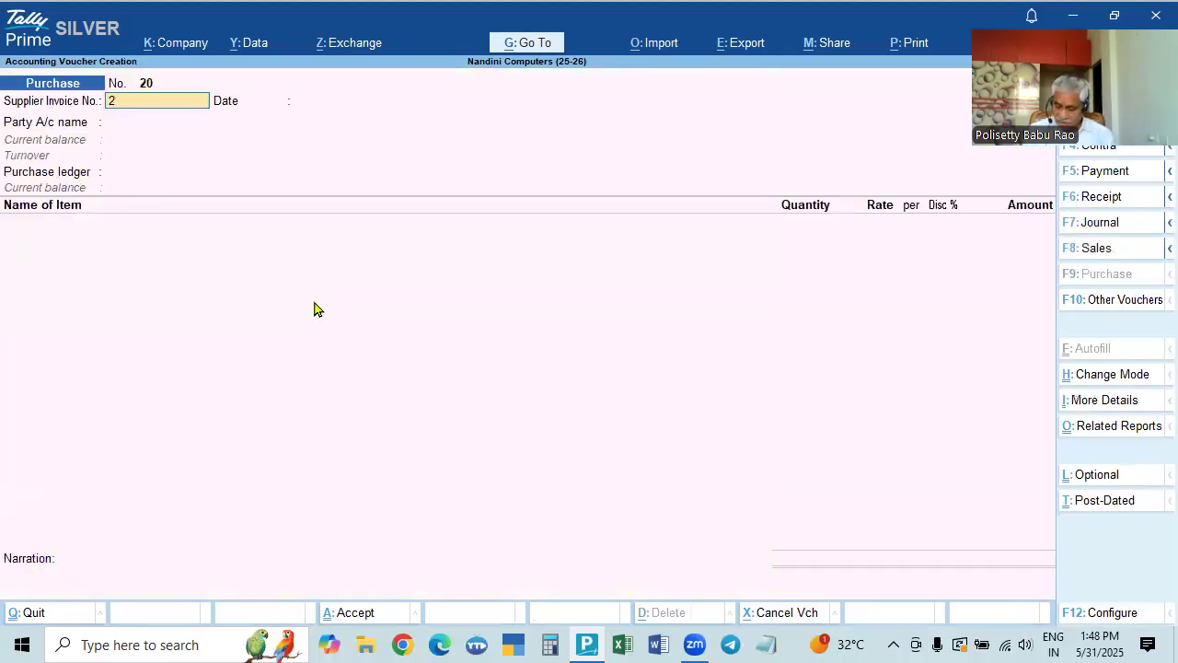
key("Return")
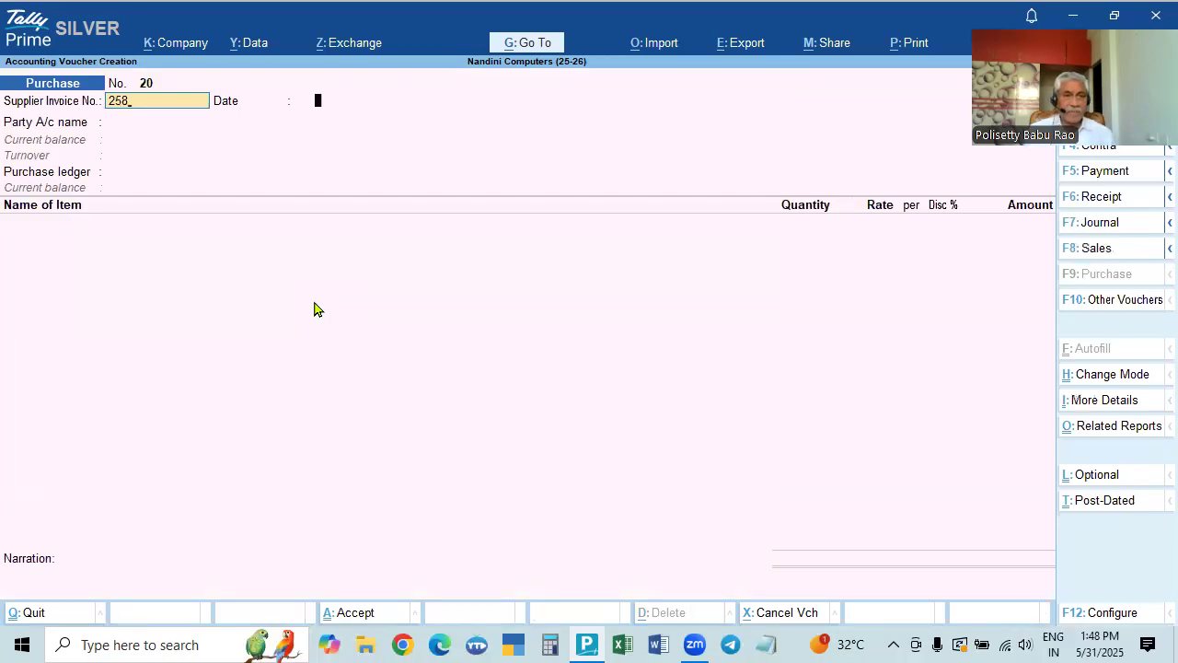
key("Return")
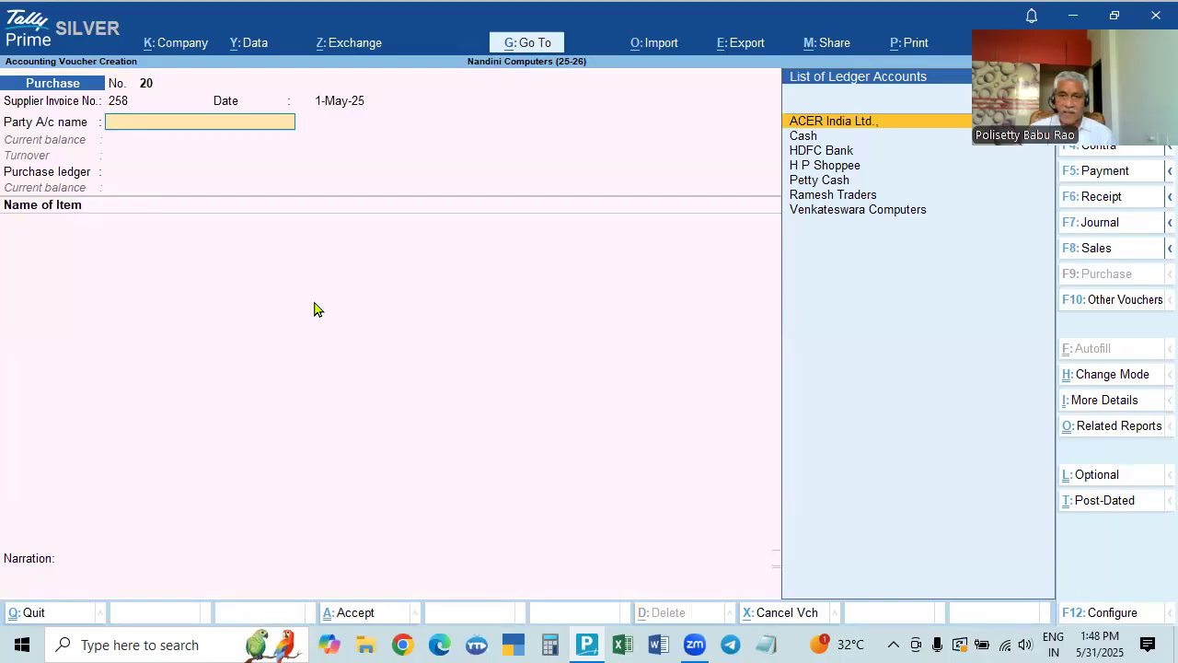
key("Return")
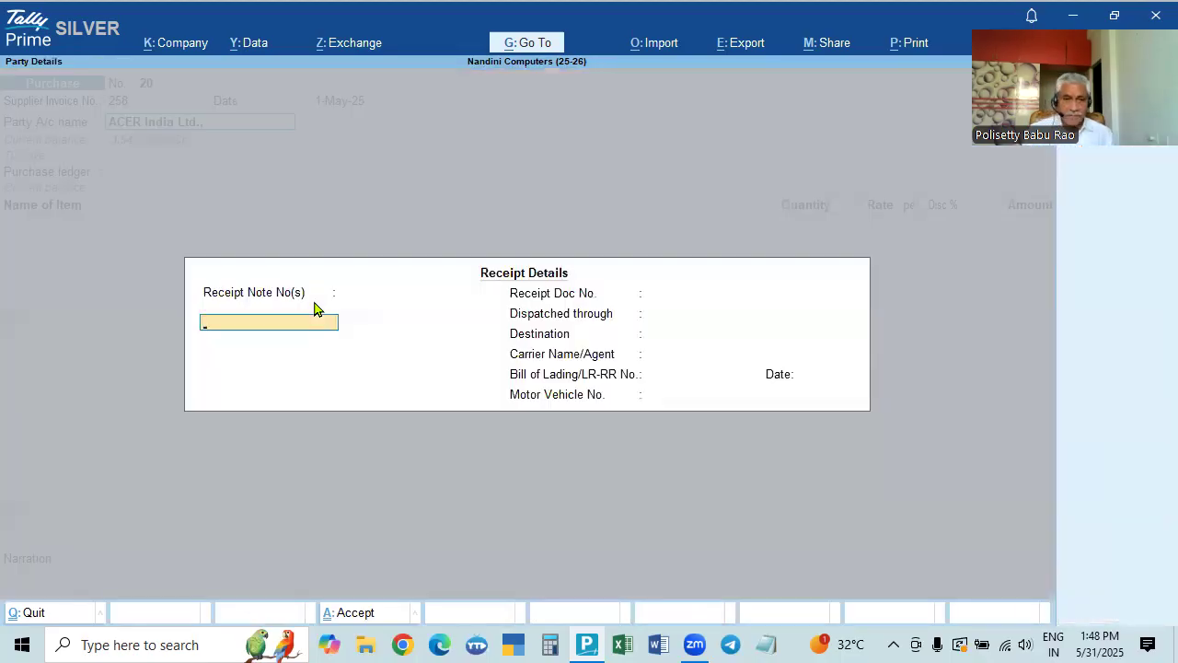
Open the ACER India Ltd. ledger from the party field to examine its state and GST registration, and return to the voucher
key("Escape")
key("ctrl+Return")
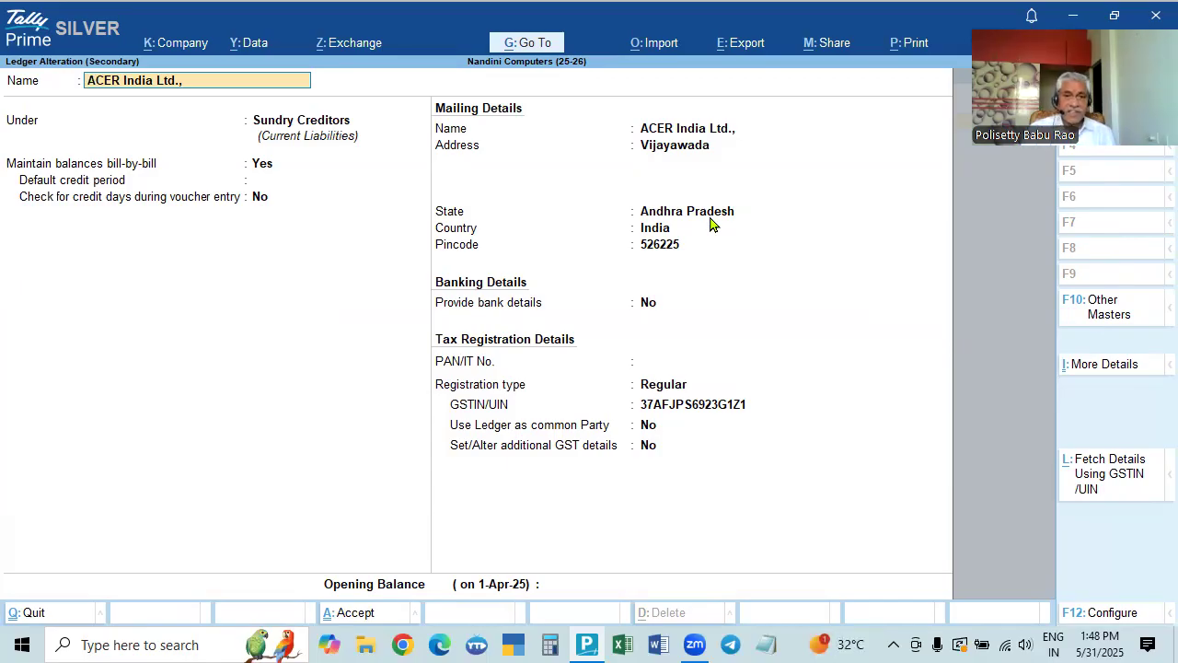
key("BackSpace")
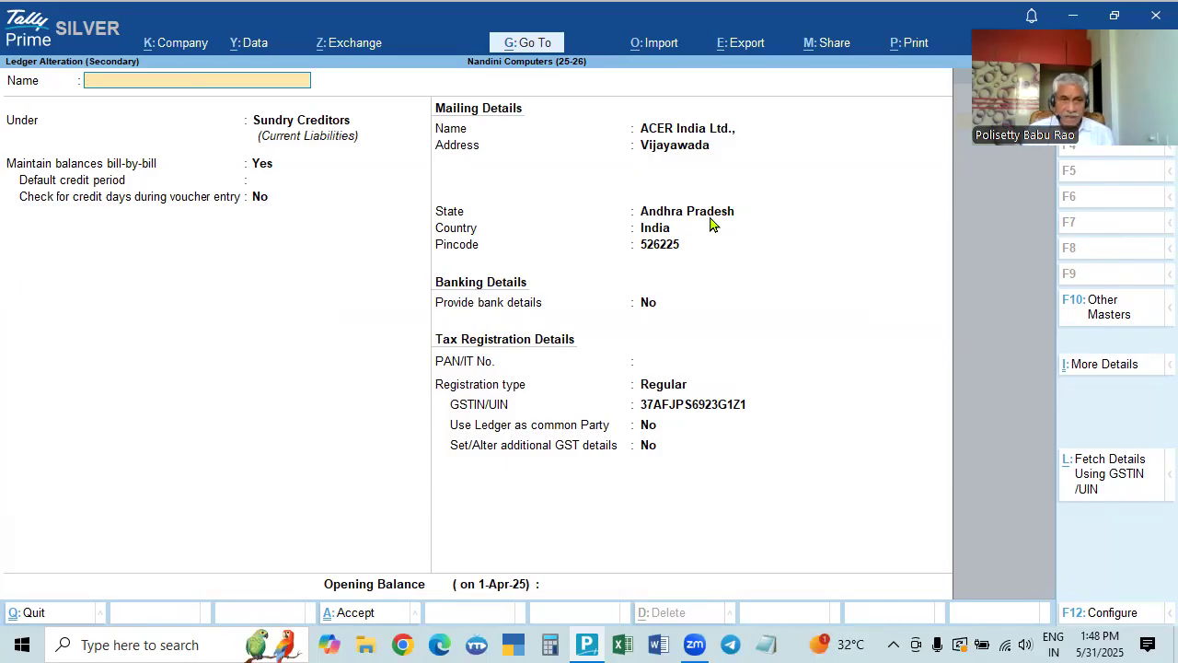
key("Escape")
key("Return")
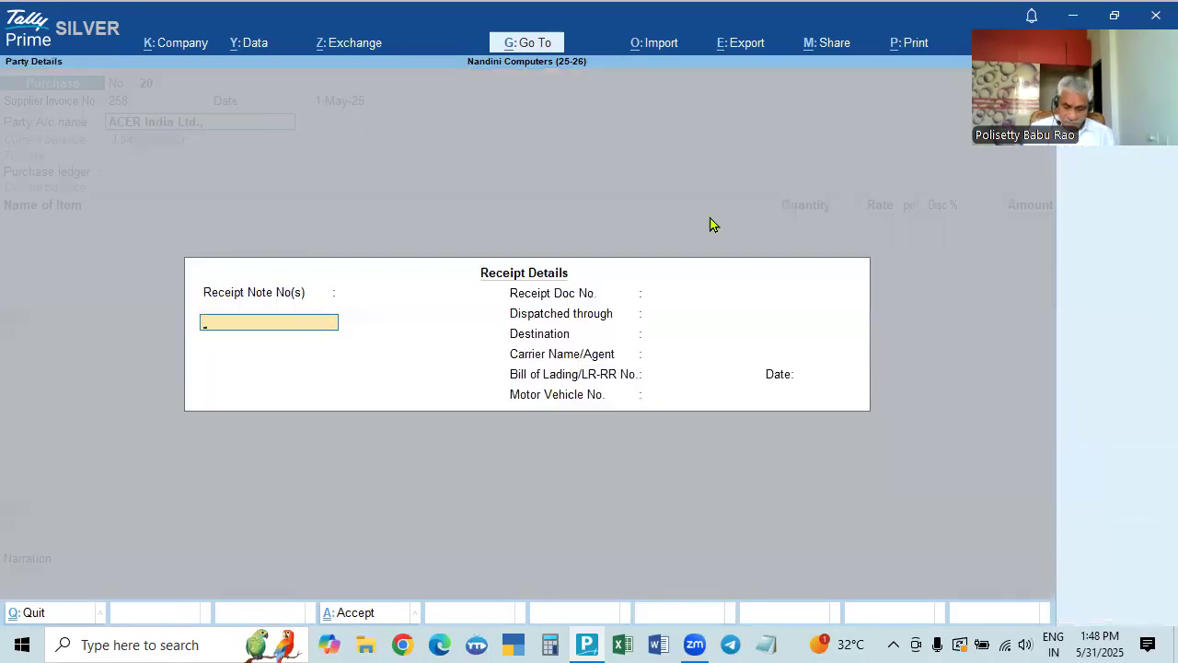
key("Escape")
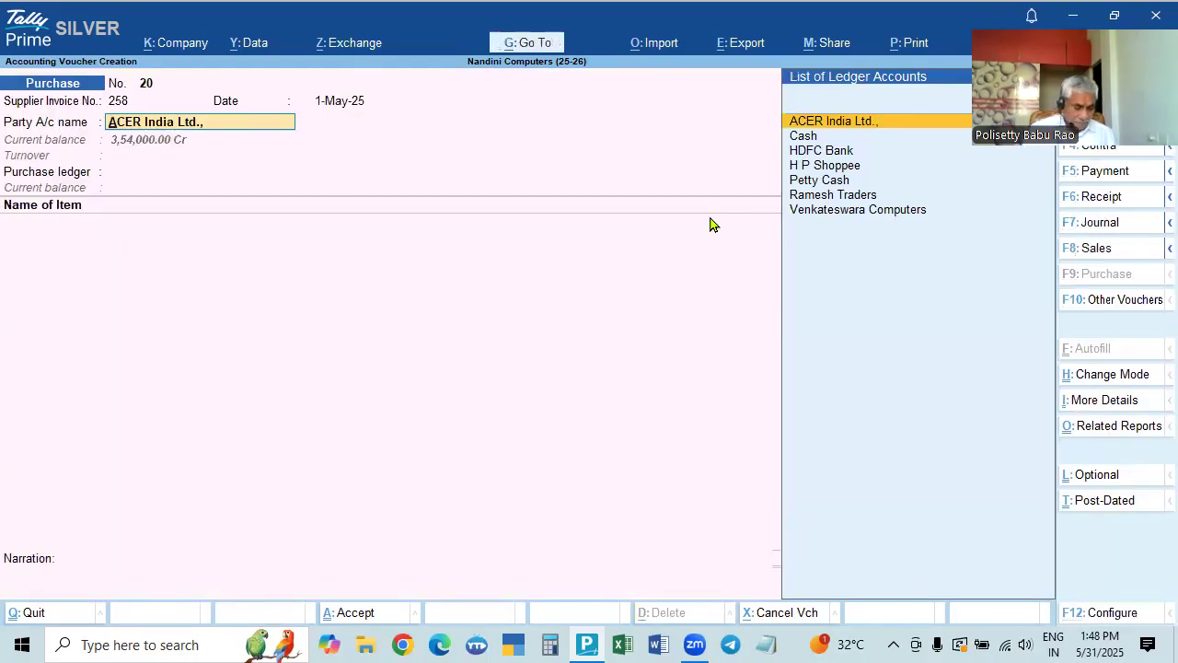
Go through the ACER India Ltd. ledger's mailing, banking and tax registration fields and accept the ledger
key("ctrl+Return")
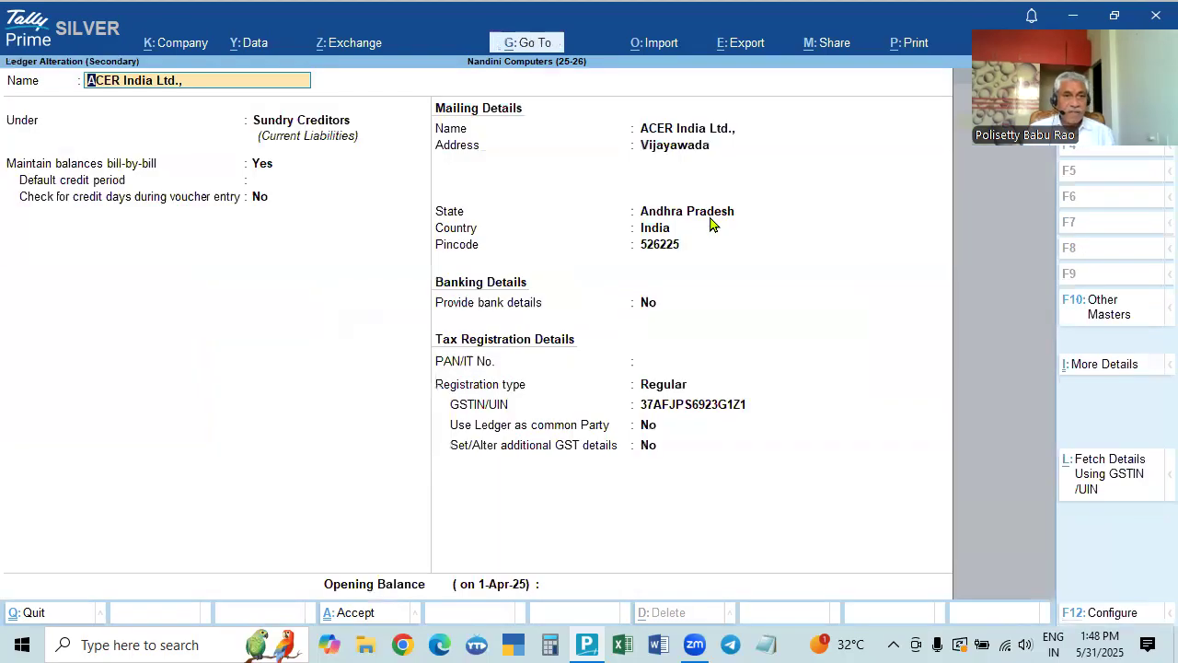
key("Return")
key("Return")
key("Return")
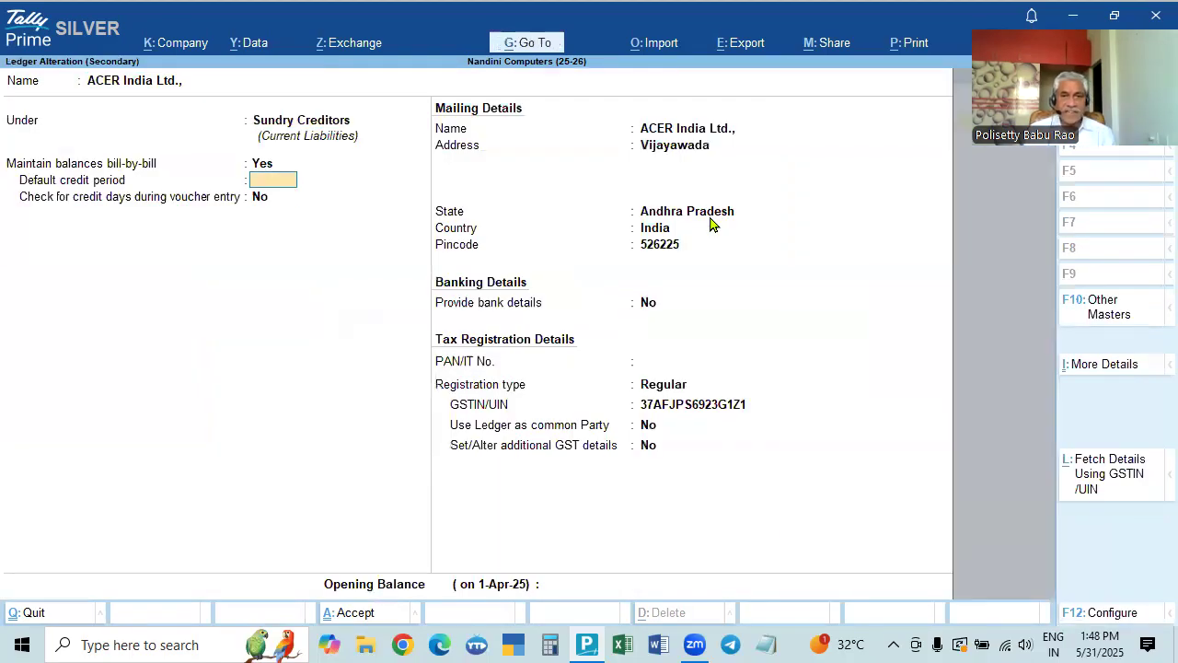
key("Return")
key("Return")
key("Return")
key("Return")
key("Return")
key("Return")
key("Return")
key("Return")
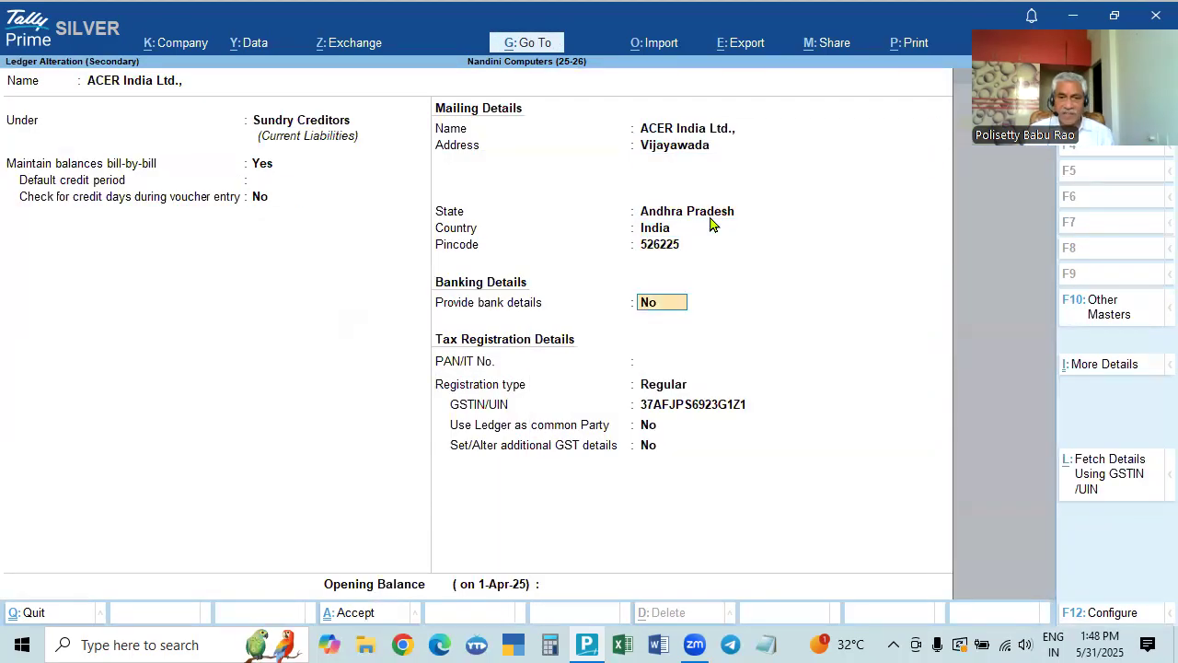
key("Return")
key("Return")
key("Return")
key("Return")
key("Return")
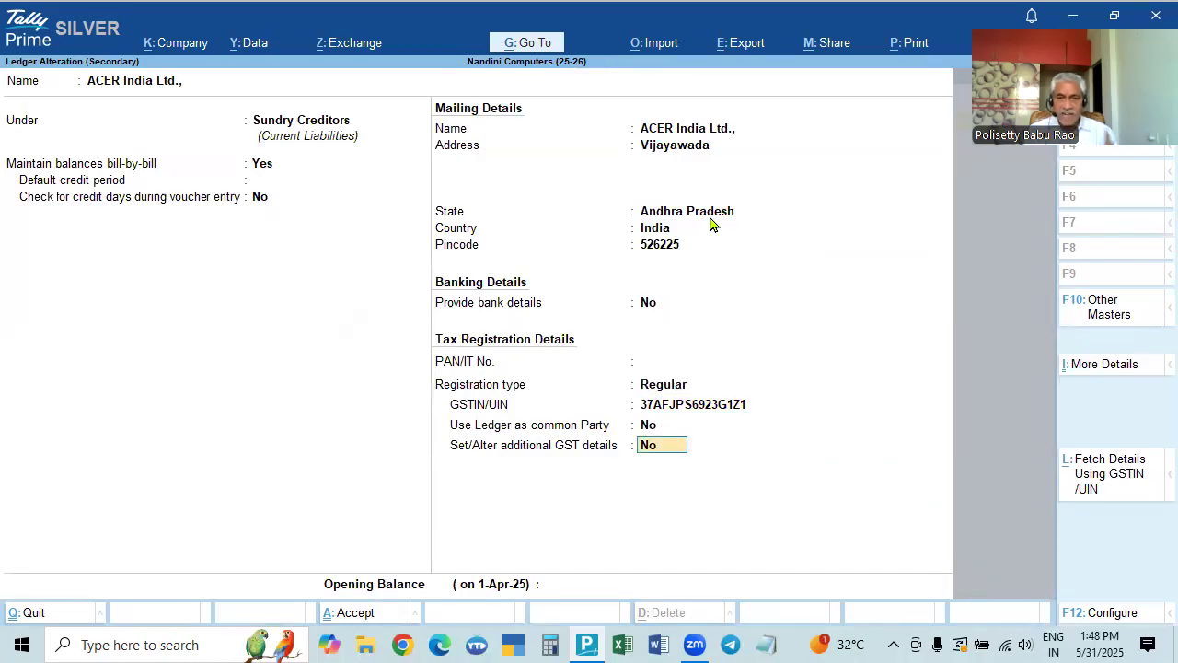
key("ctrl+a")
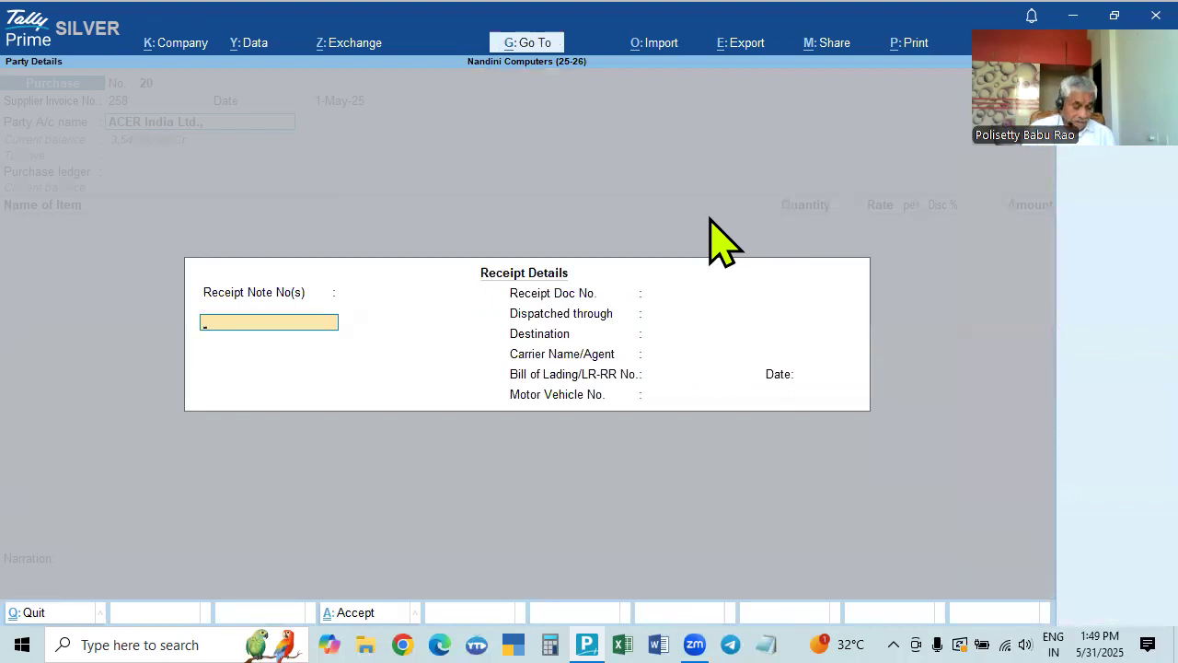
Accept the receipt and party details for ACER India Ltd. and choose Purchase as the purchase ledger
key("ctrl+a")
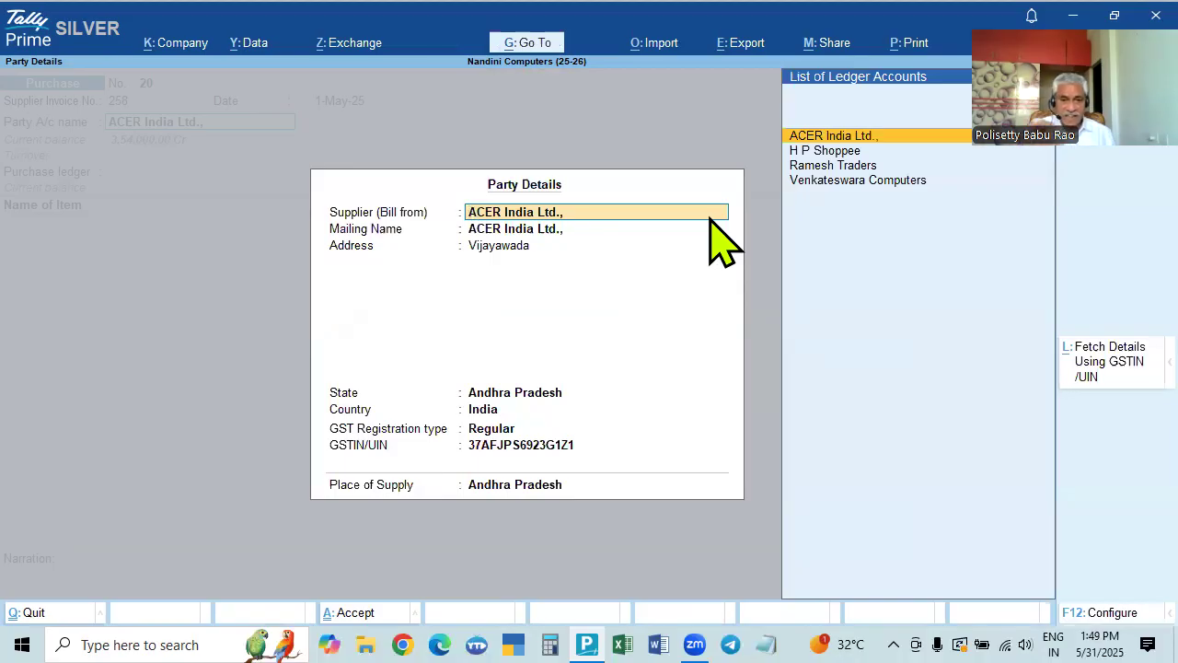
key("ctrl+a")
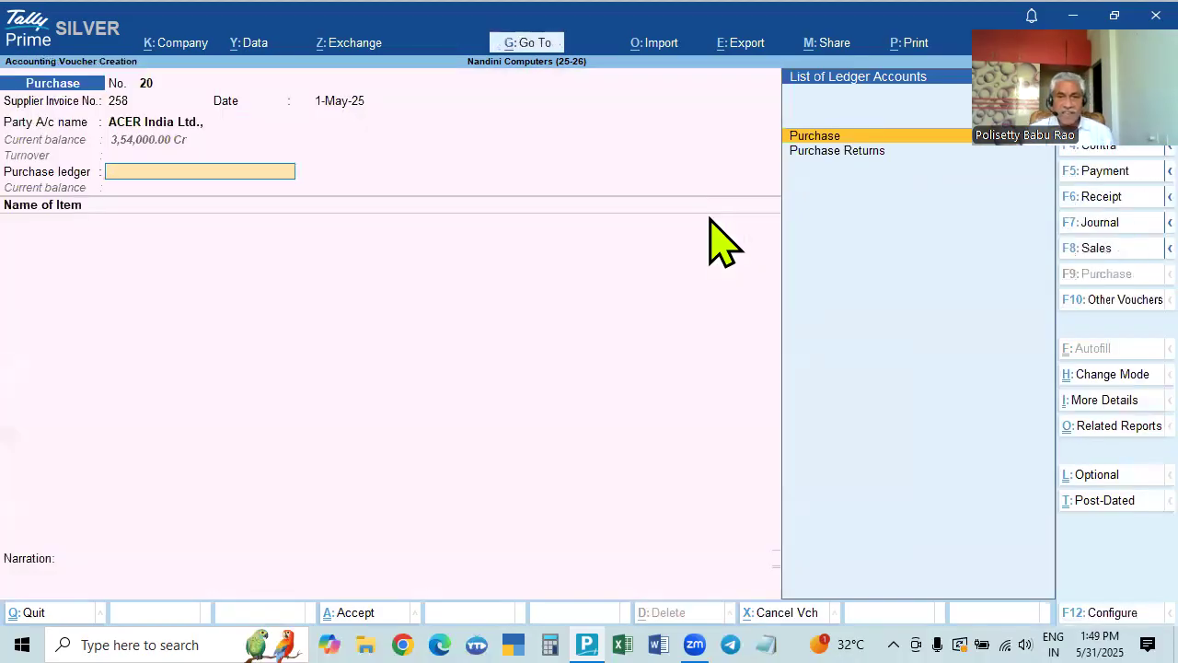
key("Return")
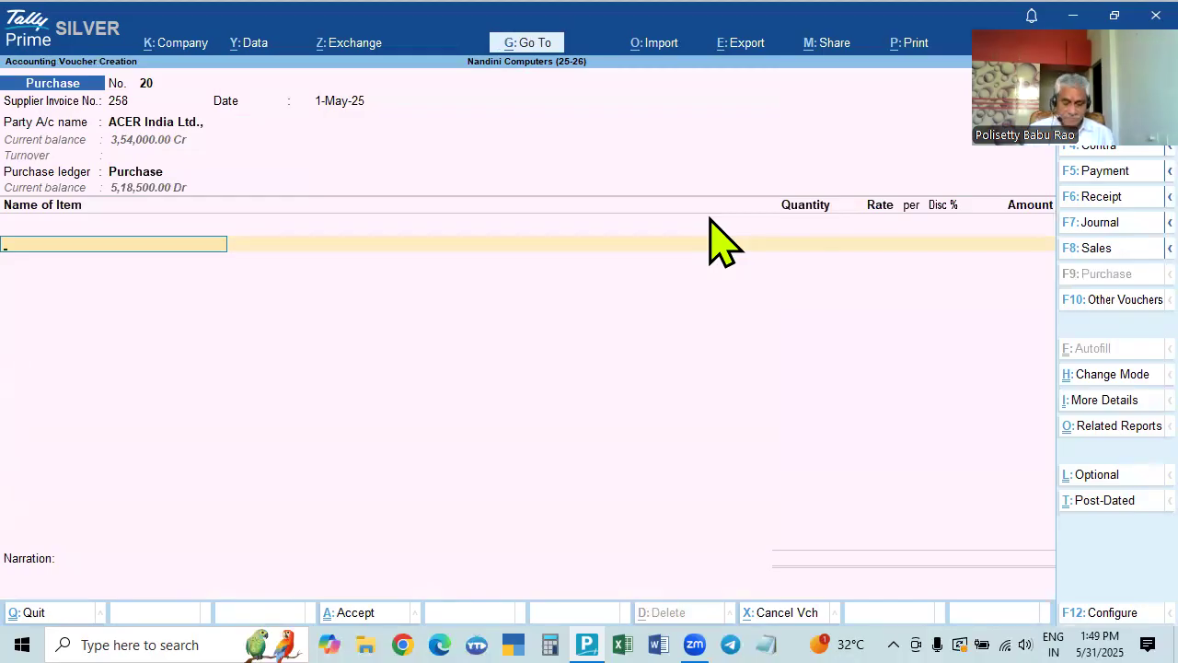
Set the company feature Use Discount column in invoices to No and save the features
key("F11")
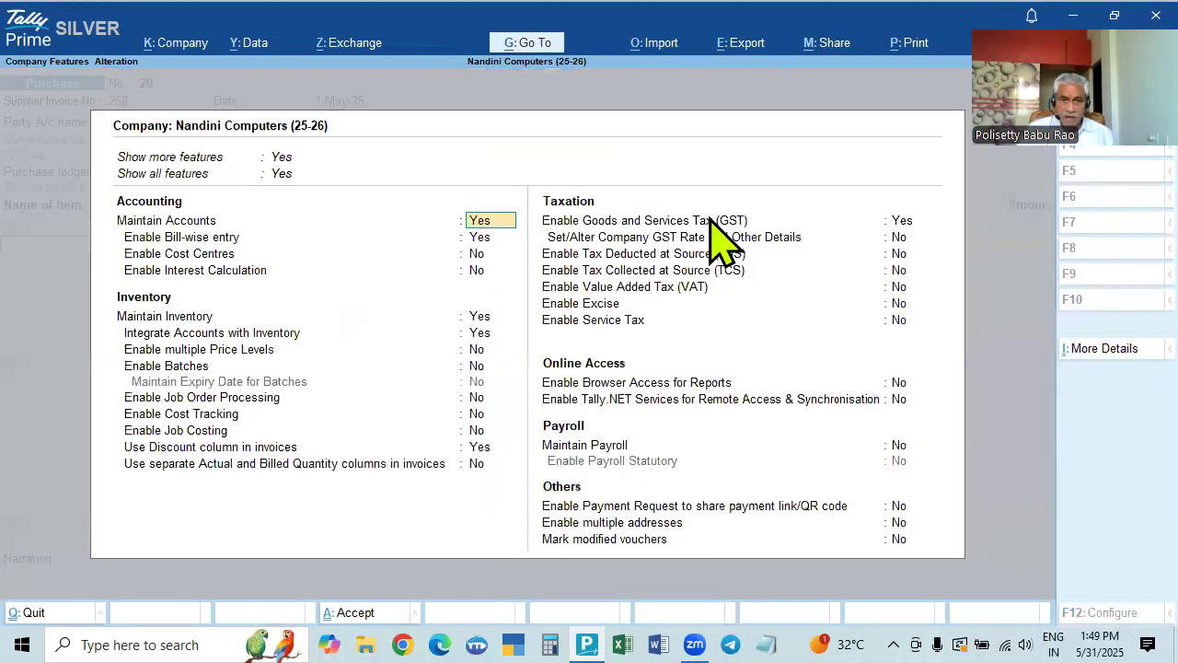
left_click(483, 447)
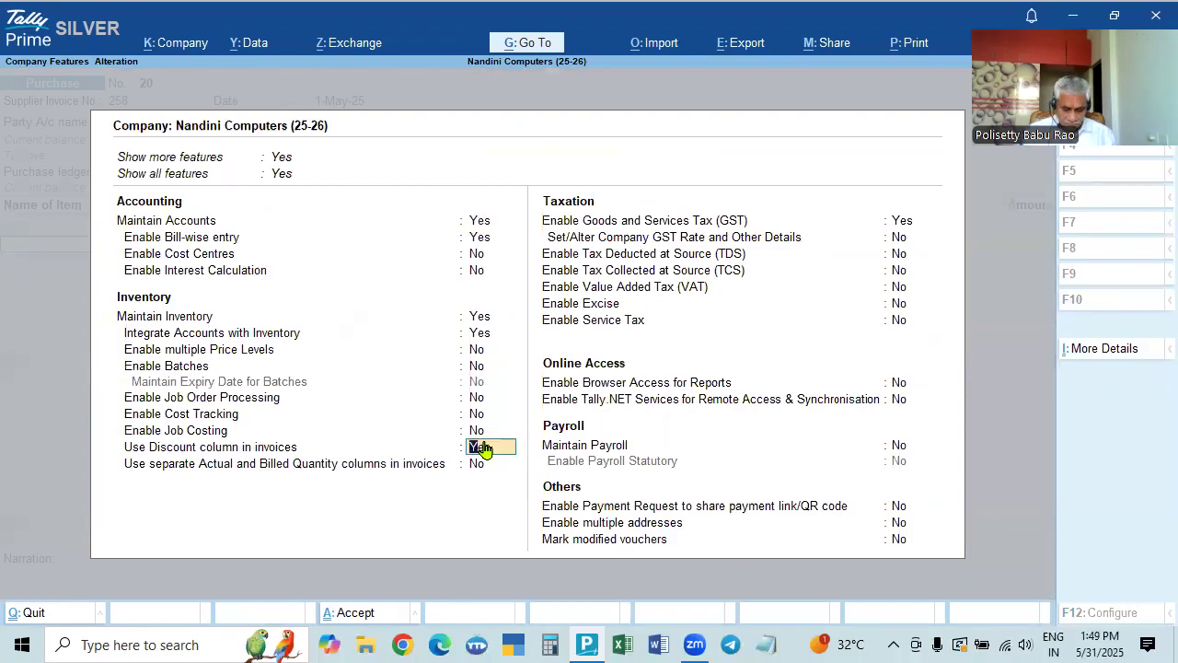
key("n")
key("ctrl+a")
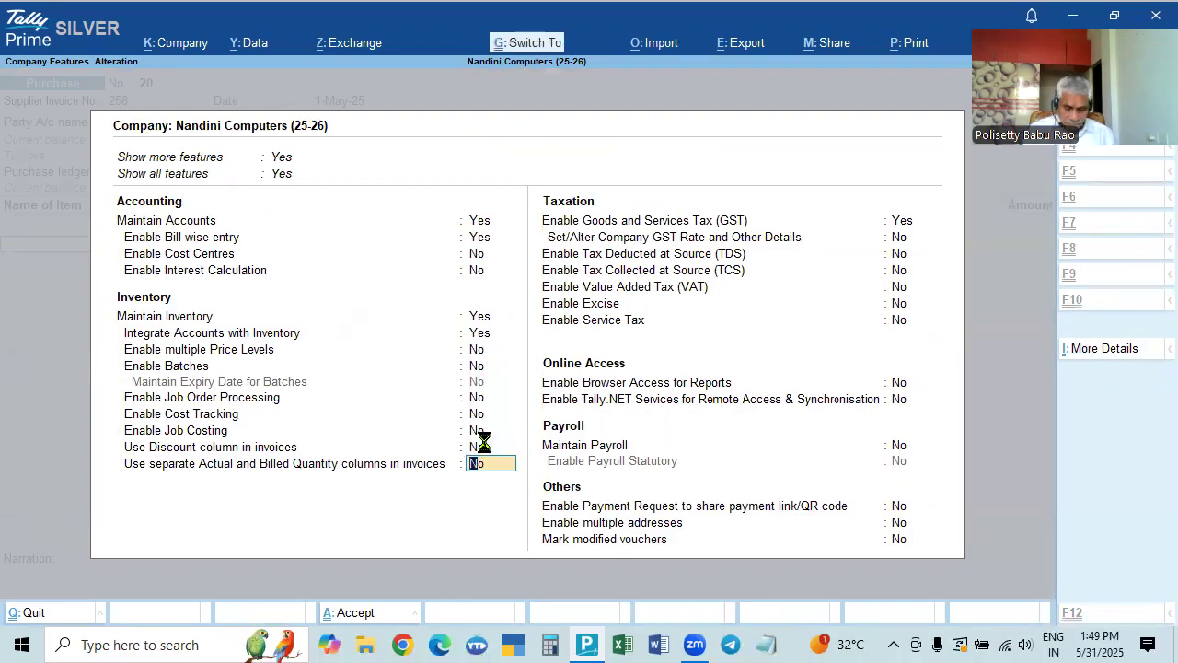
Check the Provide Cash/Trade Discount option in the purchase voucher configuration and accept the configuration
key("F12")
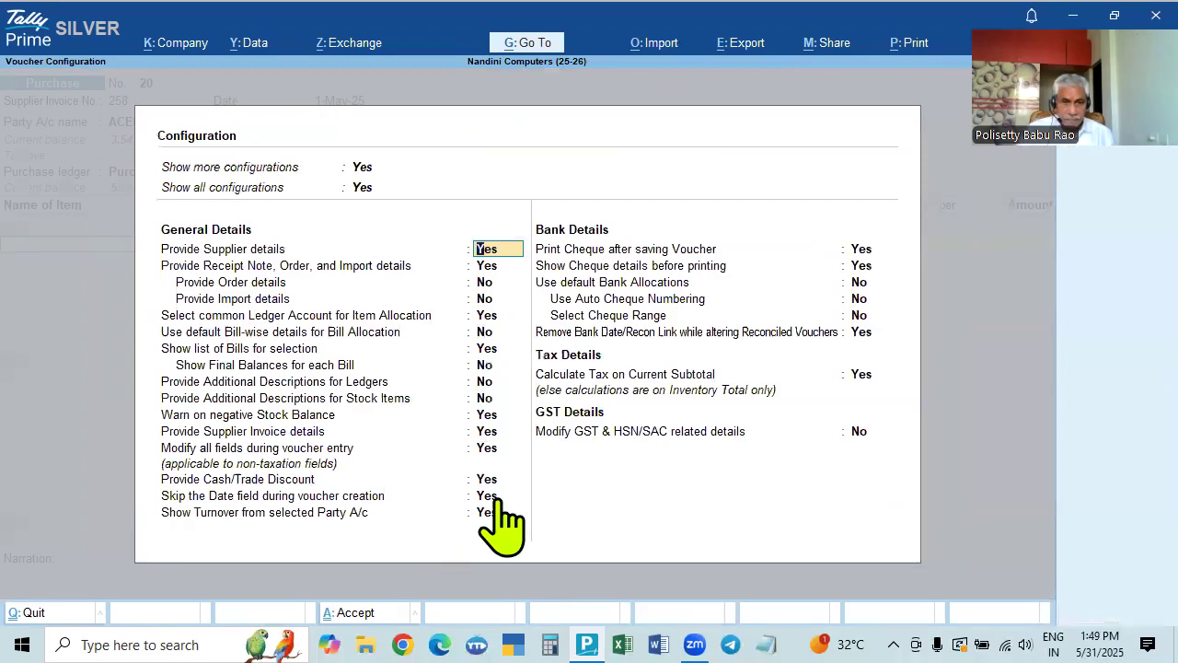
left_click(487, 481)
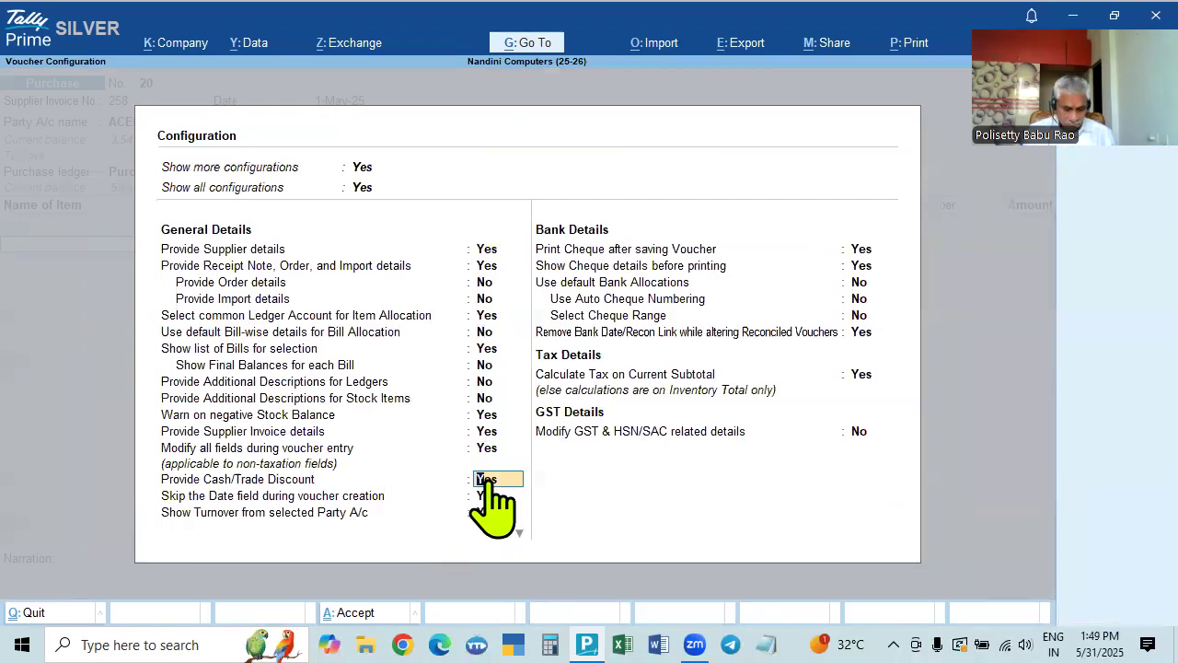
key("ctrl+a")
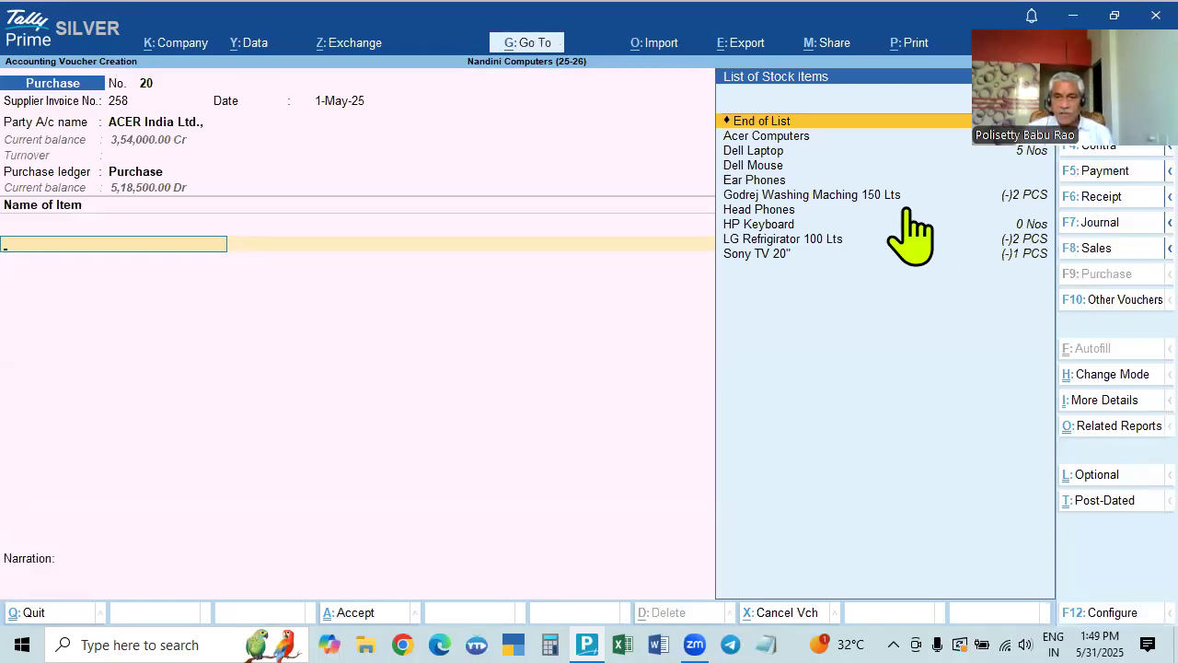
left_click_drag(1016, 124, 737, 437)
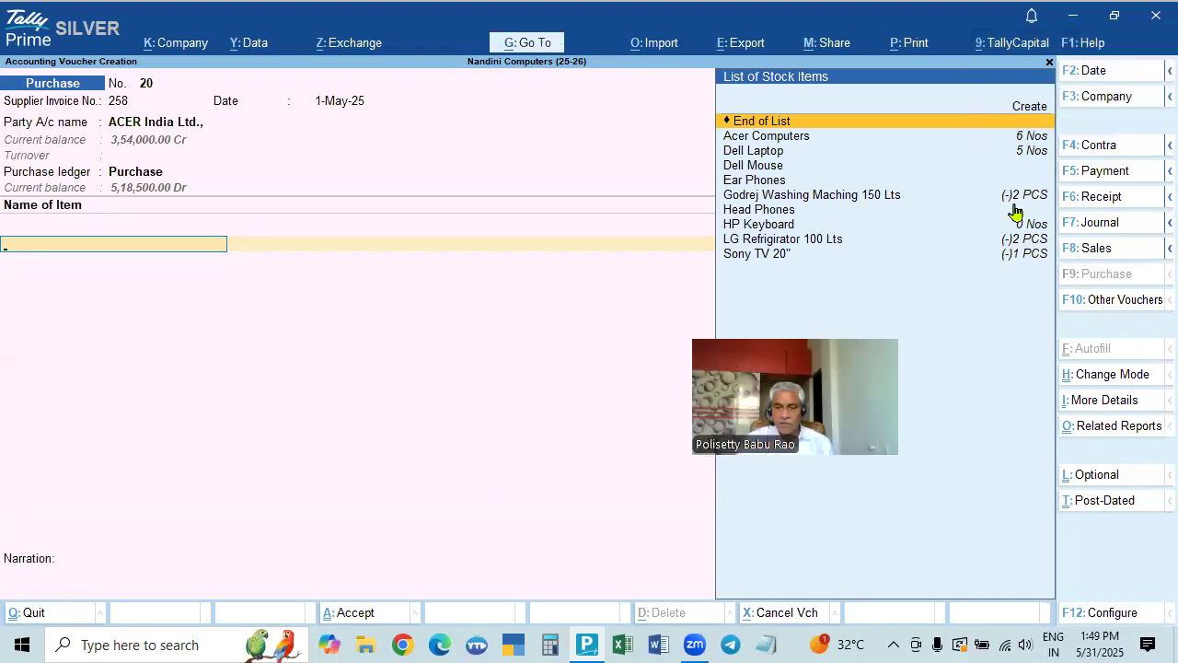
left_click_drag(1019, 266, 1005, 310)
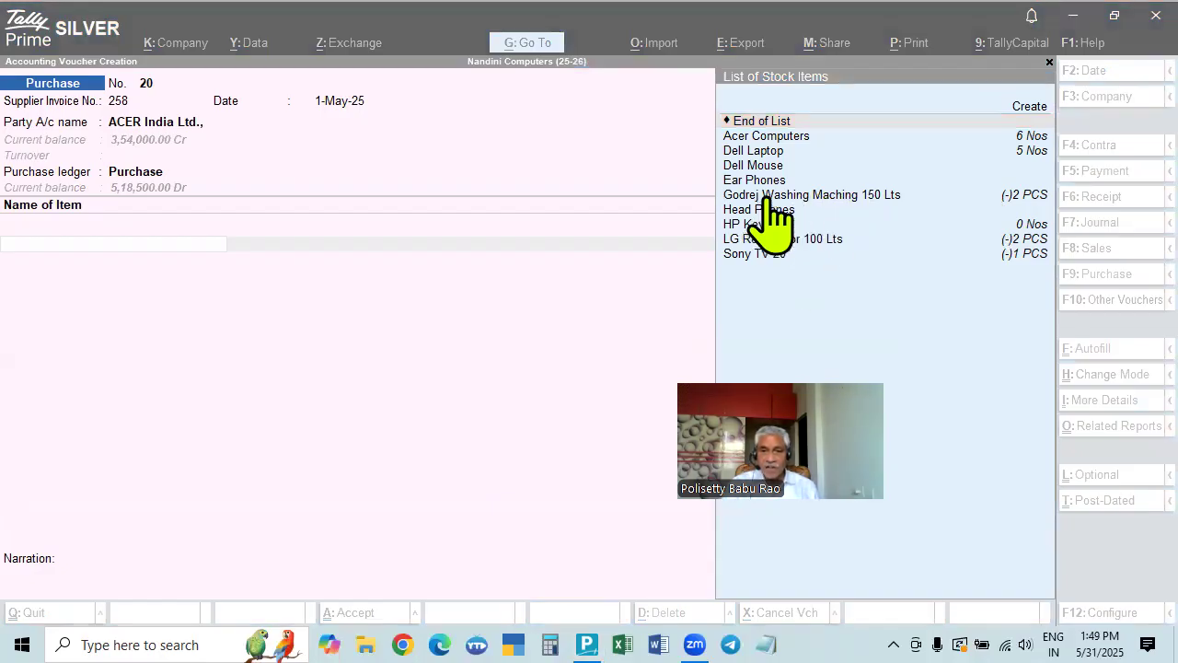
left_click_drag(786, 452, 1065, 114)
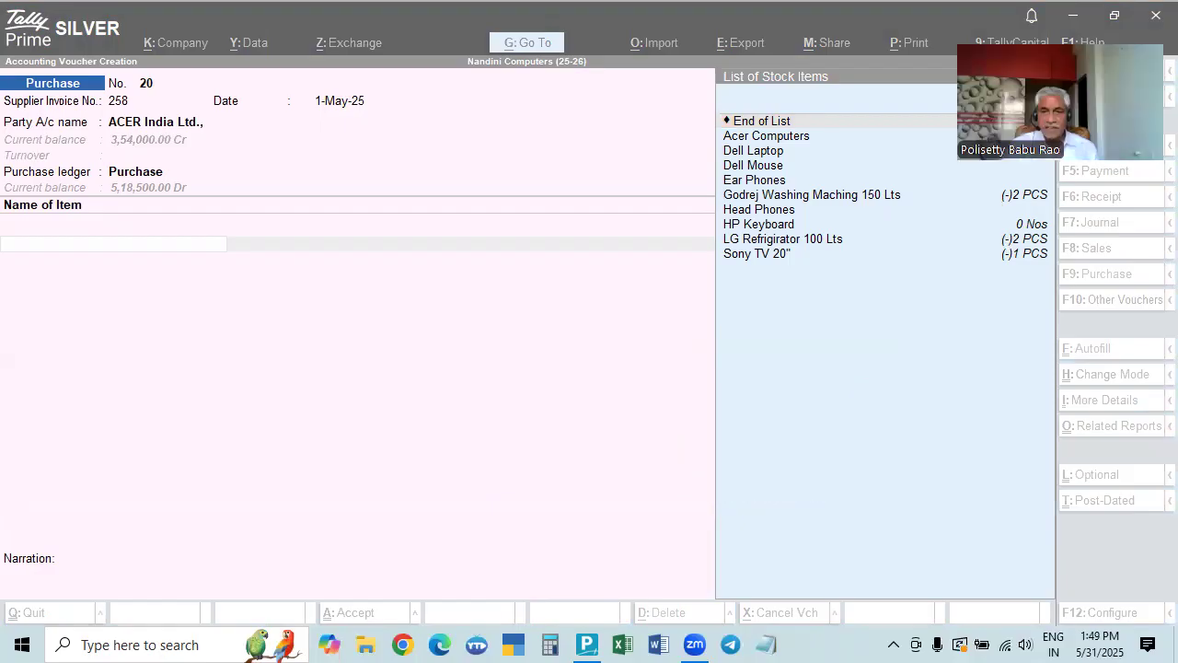
Add the stock item Godrej Washing Maching 150 Lts with quantity 2 PCS at a rate of 40,000
left_click(874, 205)
type("2")
key("Return")
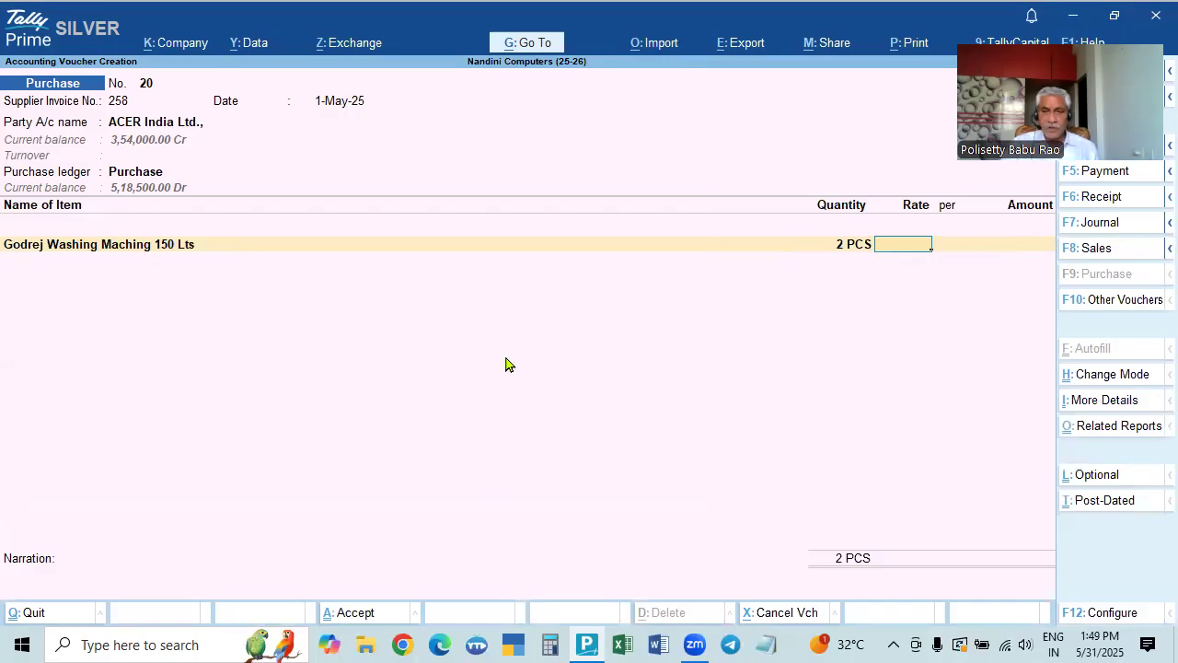
type("40000")
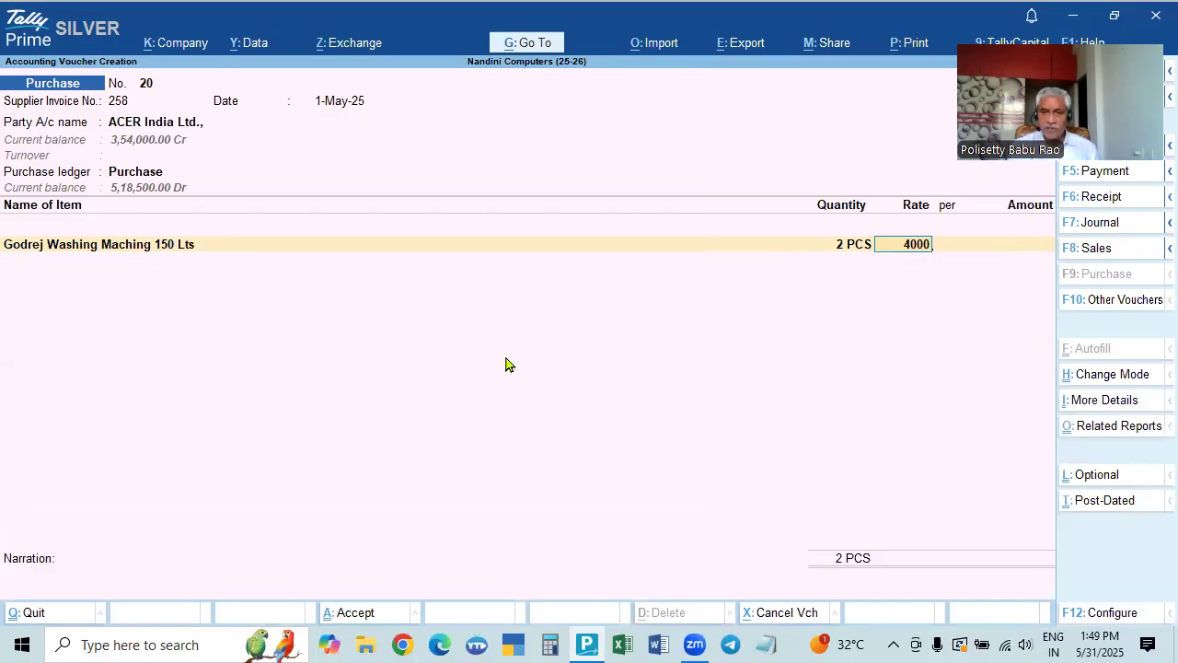
key("Return")
key("Return")
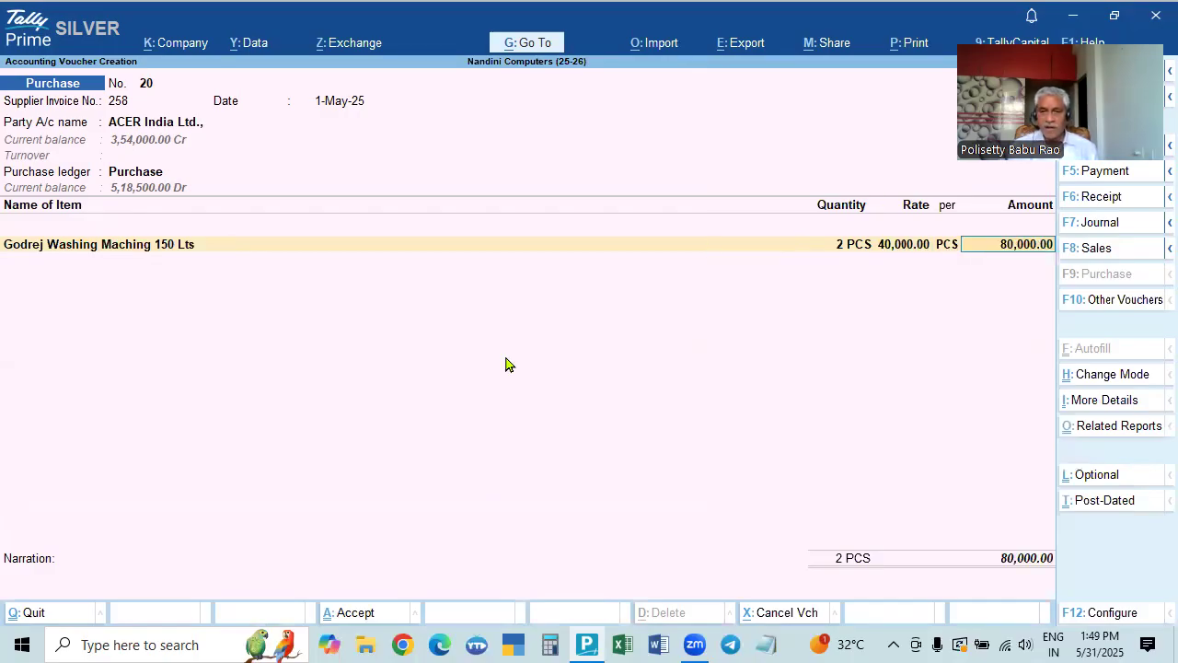
key("Return")
Add HP Keyboard as the second item with quantity 10 Nos at a rate of 500 and end the item list
key("Down")
key("Down")
key("Down")
key("Down")
key("Down")
key("Down")
key("Down")
key("Up")
key("Up")
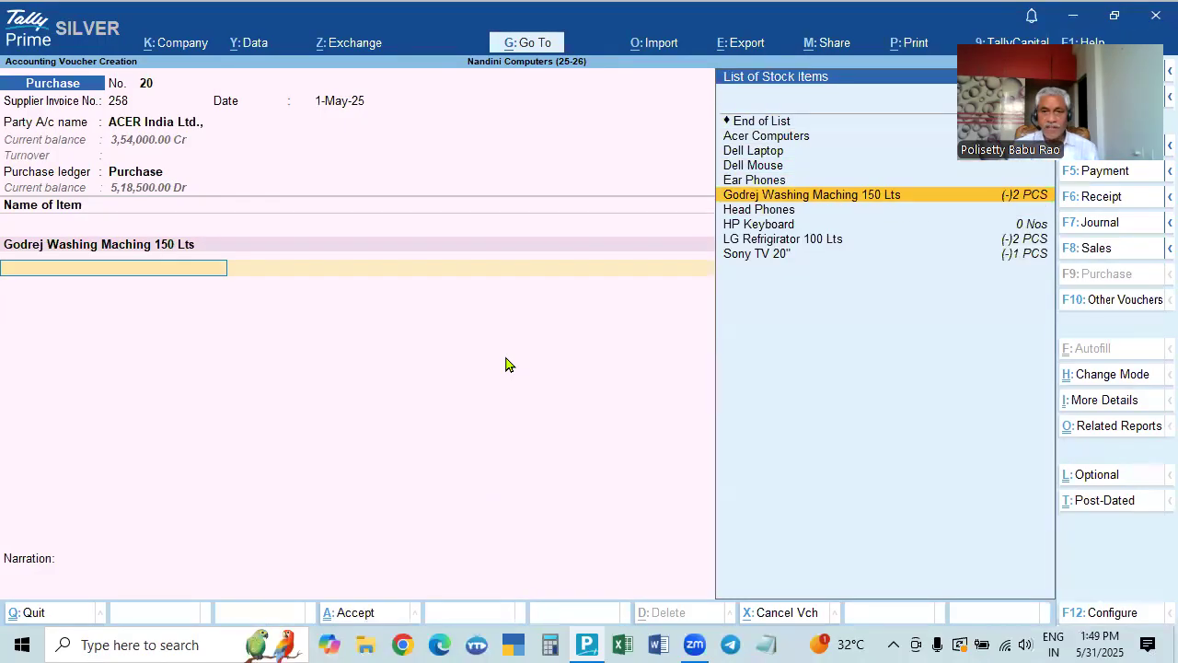
key("Up")
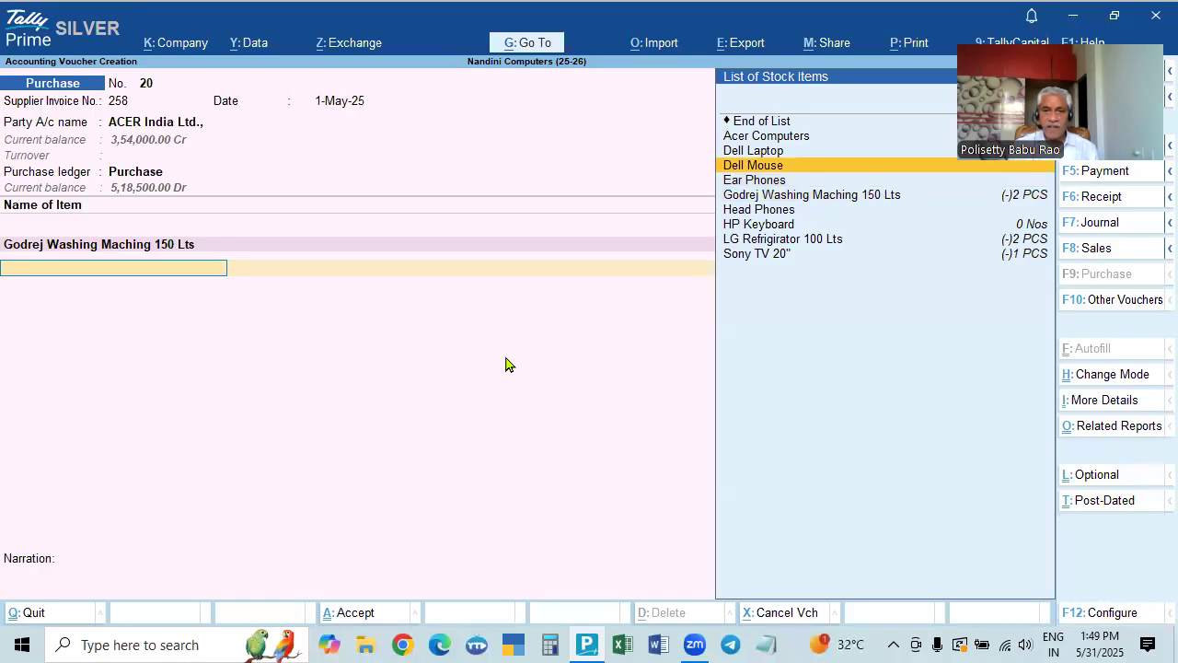
key("Return")
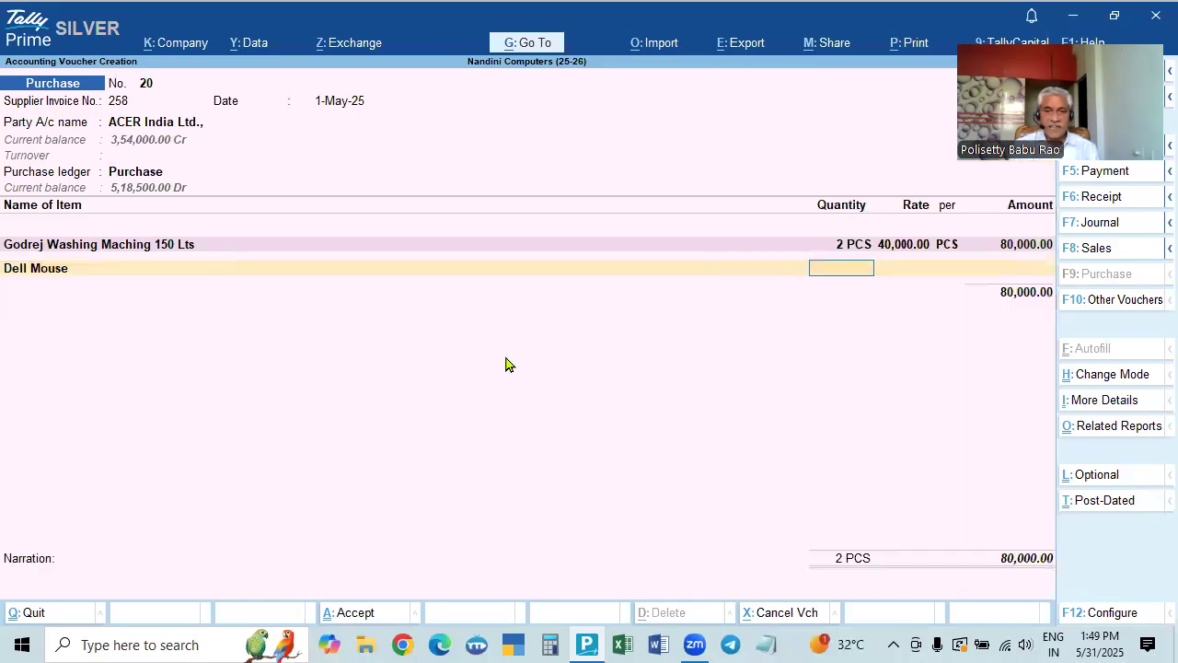
key("BackSpace")
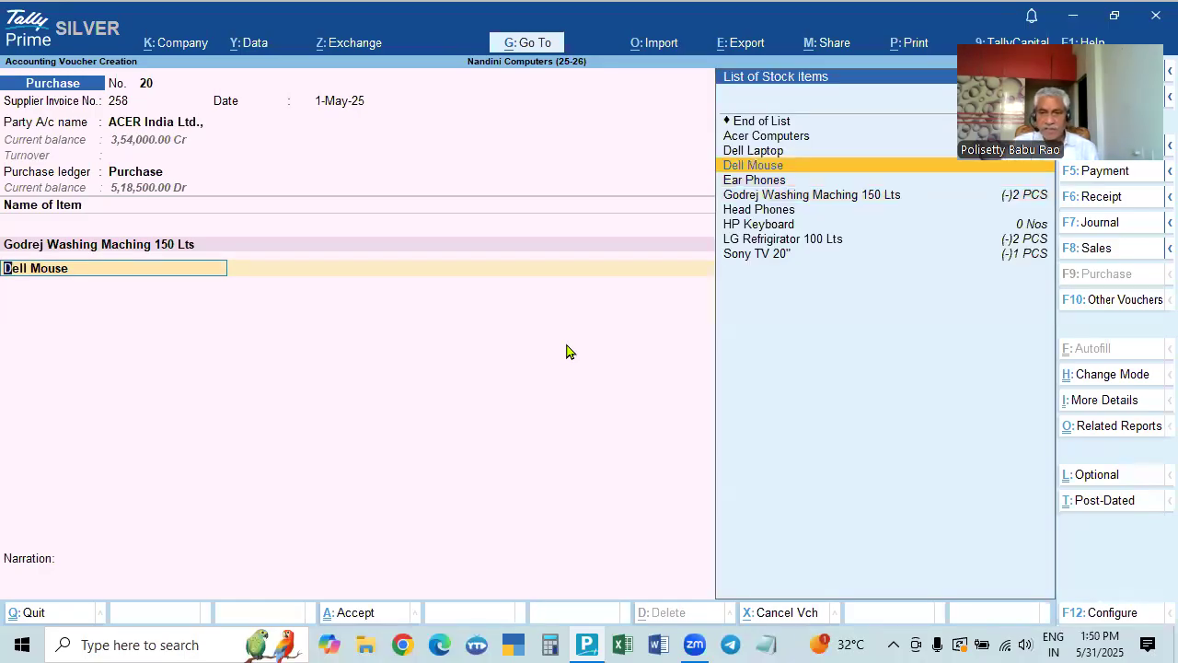
left_click(765, 228)
key("Return")
type("5")
key("Return")
key("shift+Tab")
type("10")
key("Return")
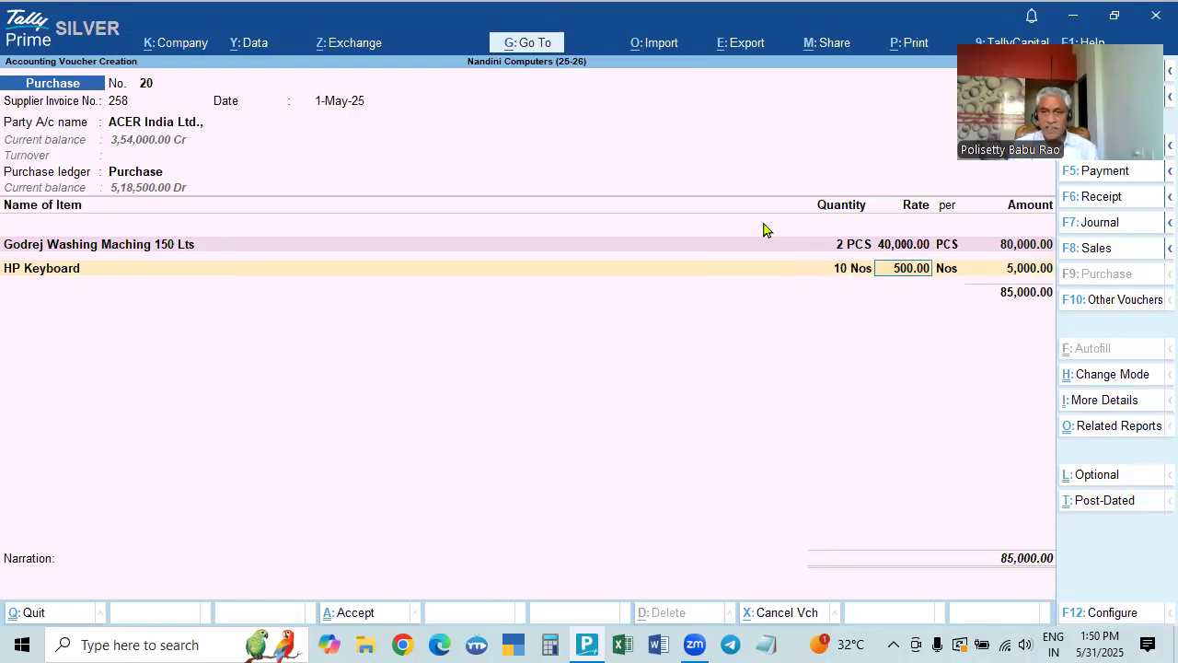
key("Return")
key("Return")
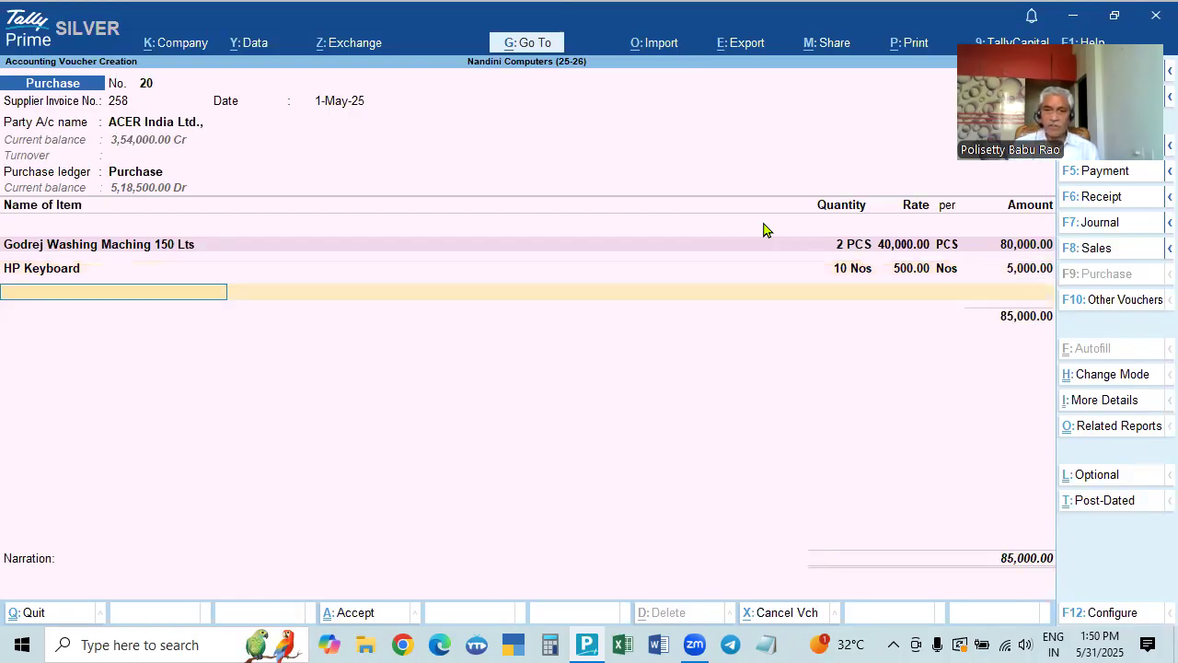
key("Return")
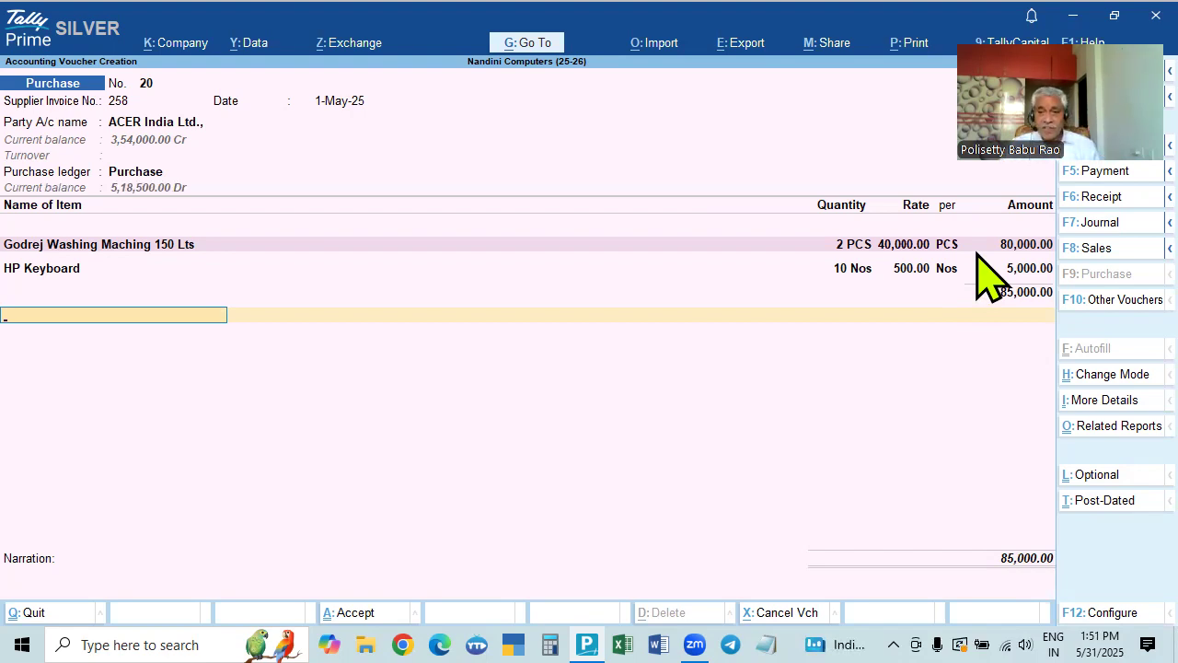
Set the company feature Use Discount column in invoices to Yes and save the features
left_click(980, 248)
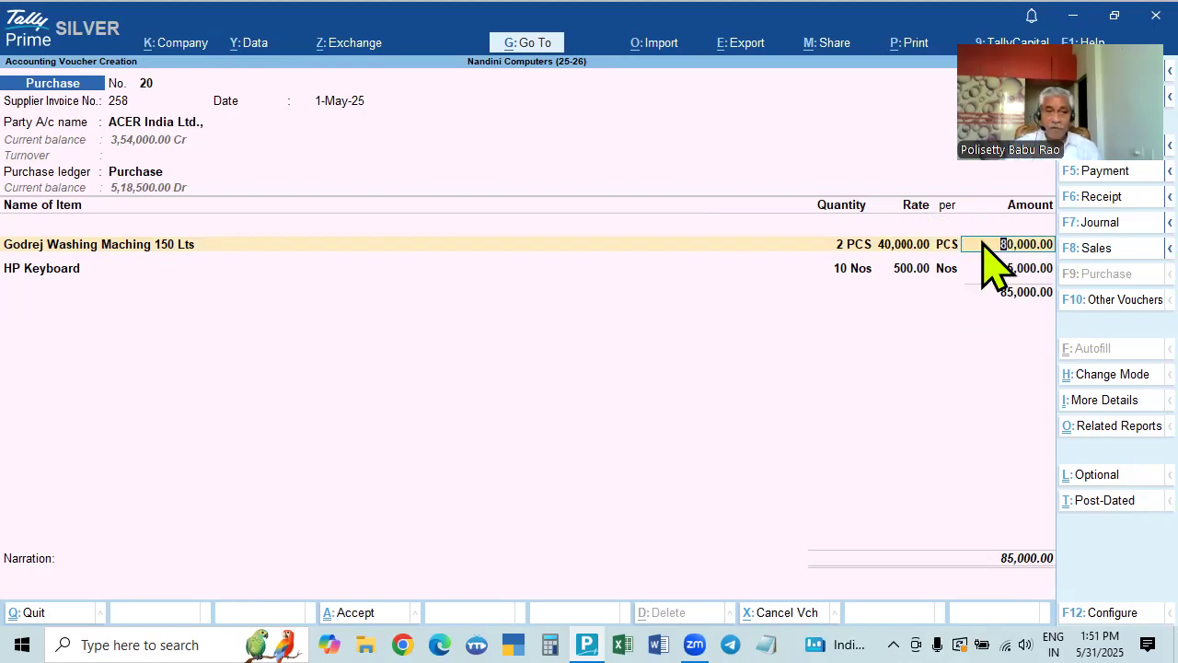
key("F7")
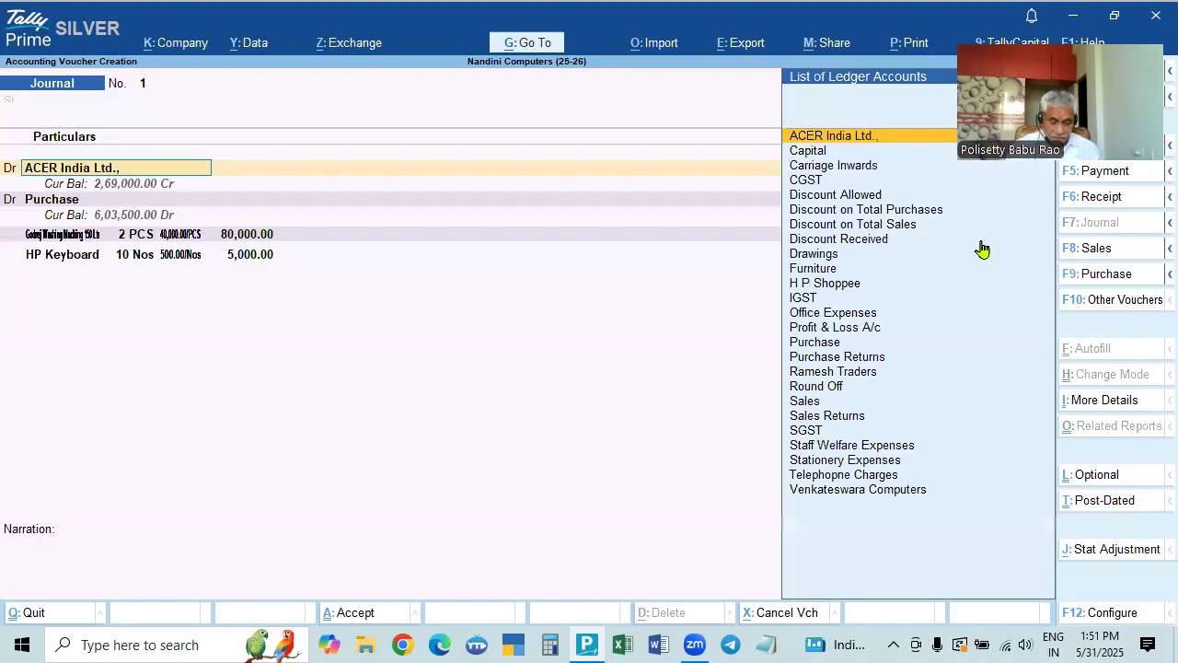
key("F11")
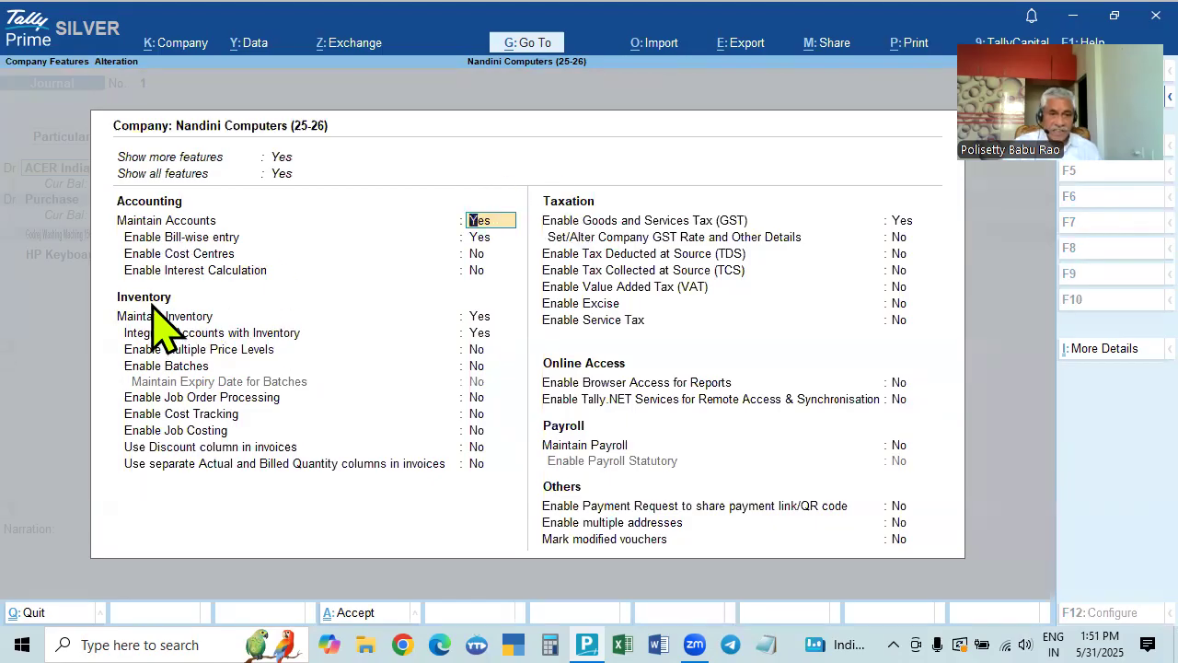
left_click(143, 448)
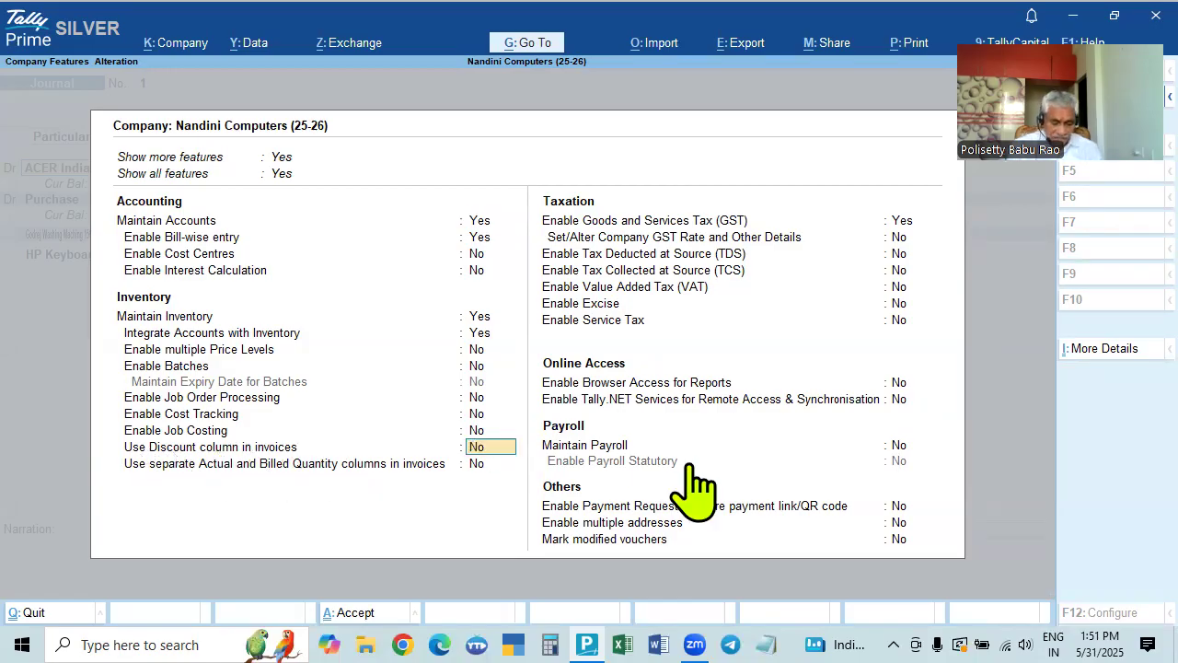
type("y")
key("Return")
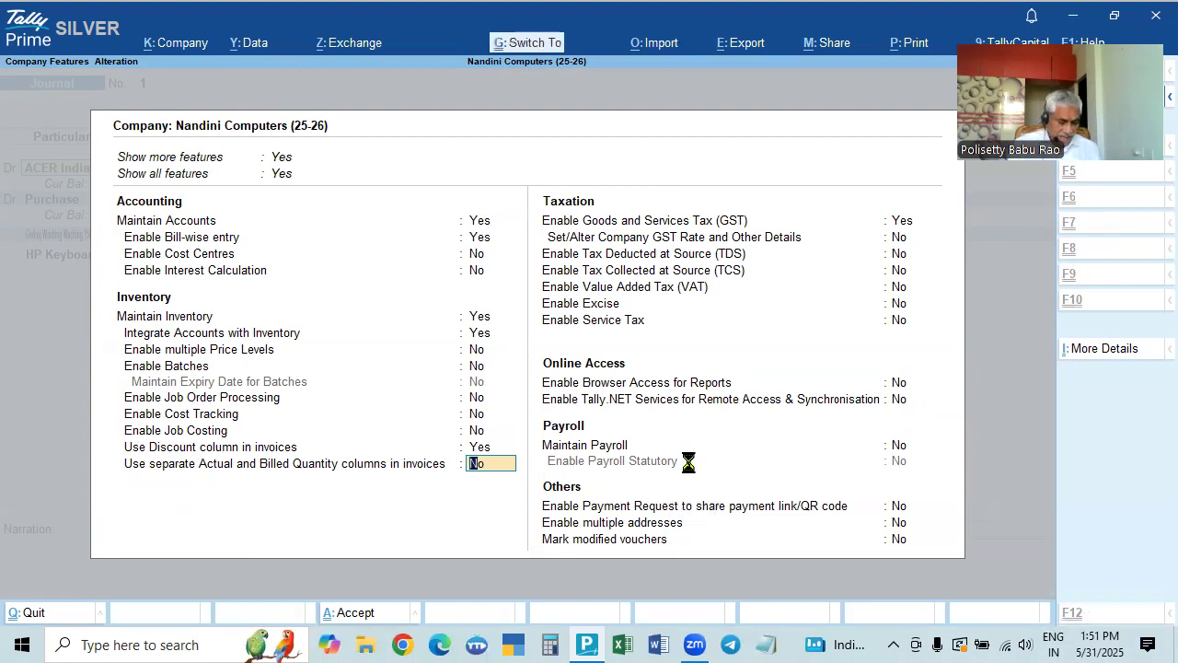
key("super+space")
key("ctrl+a")
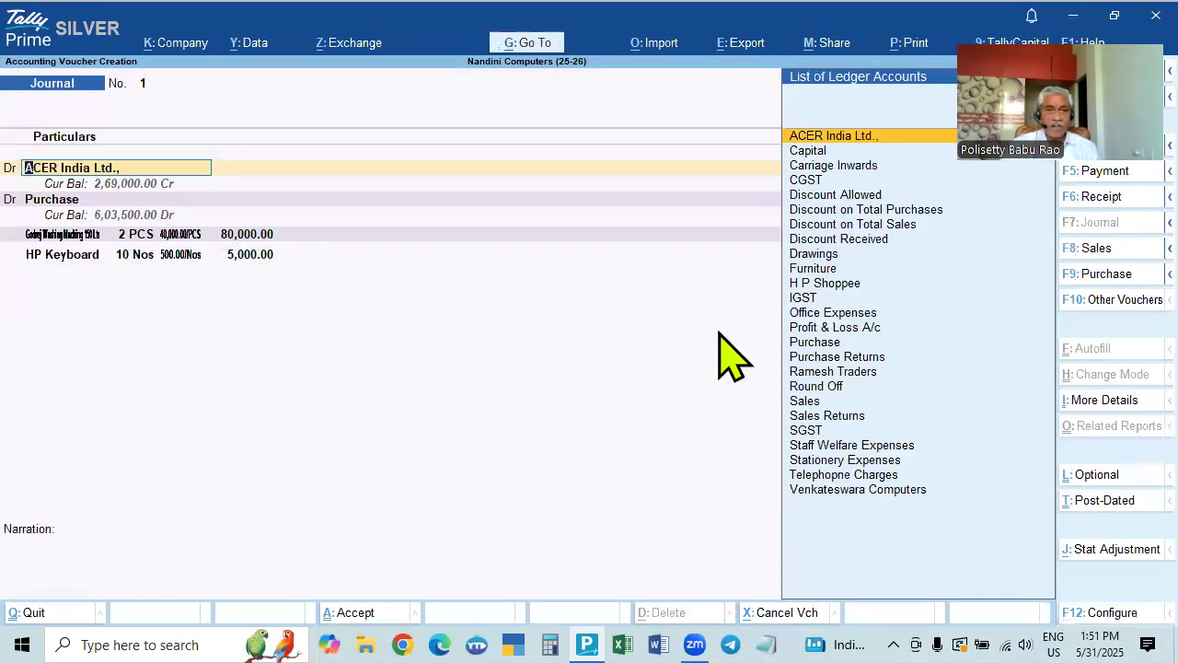
Discard the unfinished voucher and return to the Gateway of Tally
key("Escape")
key("Escape")
key("Return")
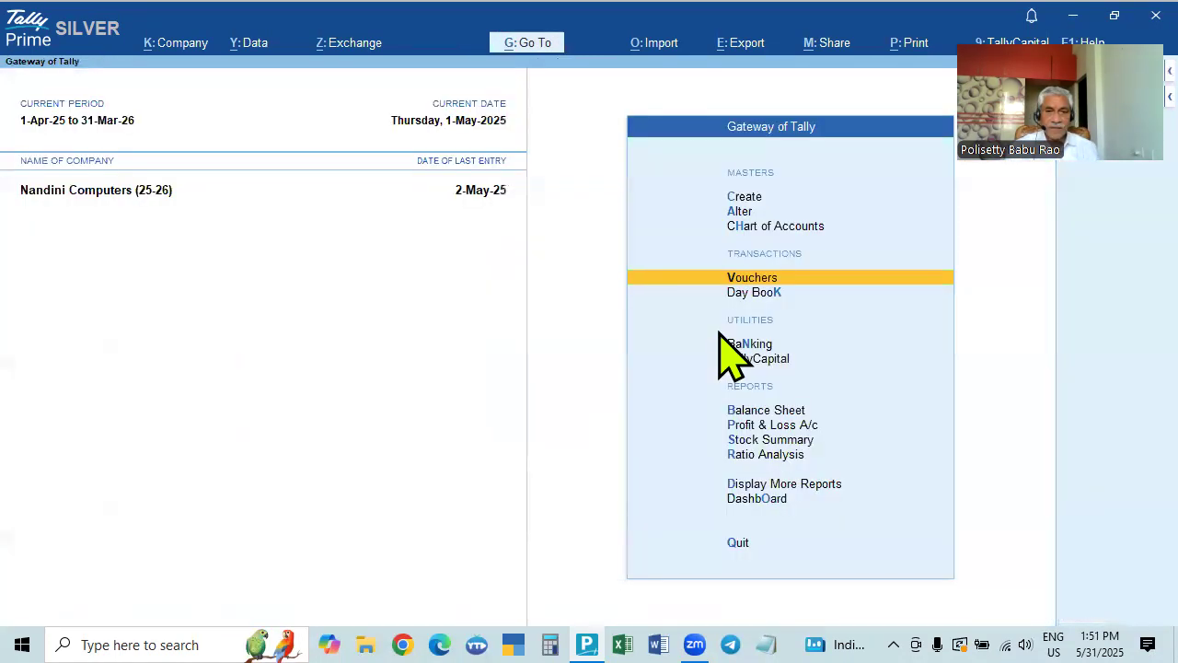
key("Down")
key("Up")
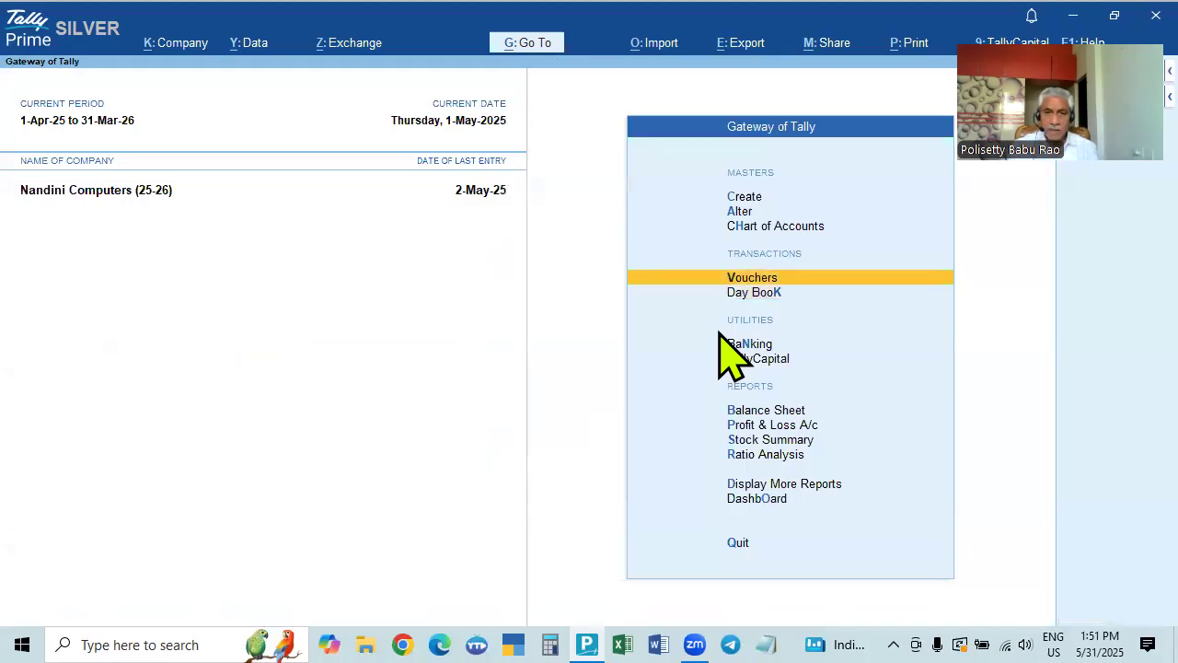
Open the Day Book, look through its entries from 1-Apr-25 to 2-May-25, and leave the report
key("Return")
key("Escape")
key("Down")
key("Return")
key("F2")
key("BackSpace")
key("Return")
key("Down")
key("Down")
key("Down")
key("Down")
key("Down")
key("Down")
key("Down")
key("Down")
key("Down")
key("Down")
key("Down")
key("Down")
key("Down")
key("Down")
key("Down")
key("Down")
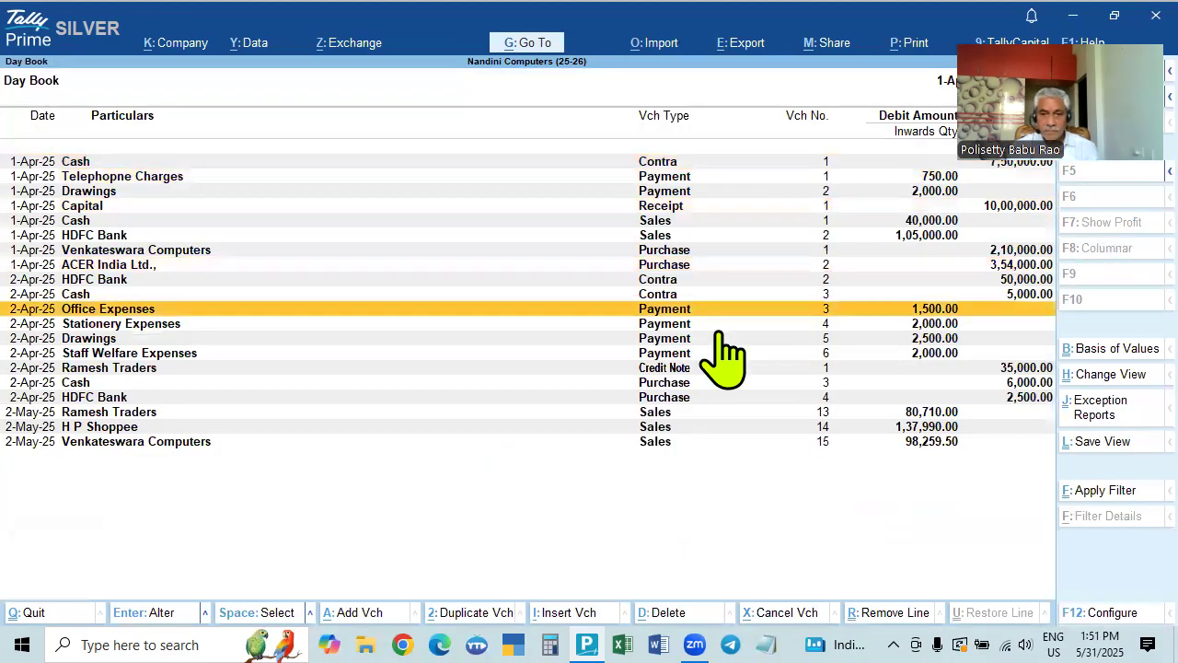
key("Escape")
key("Escape")
key("Escape")
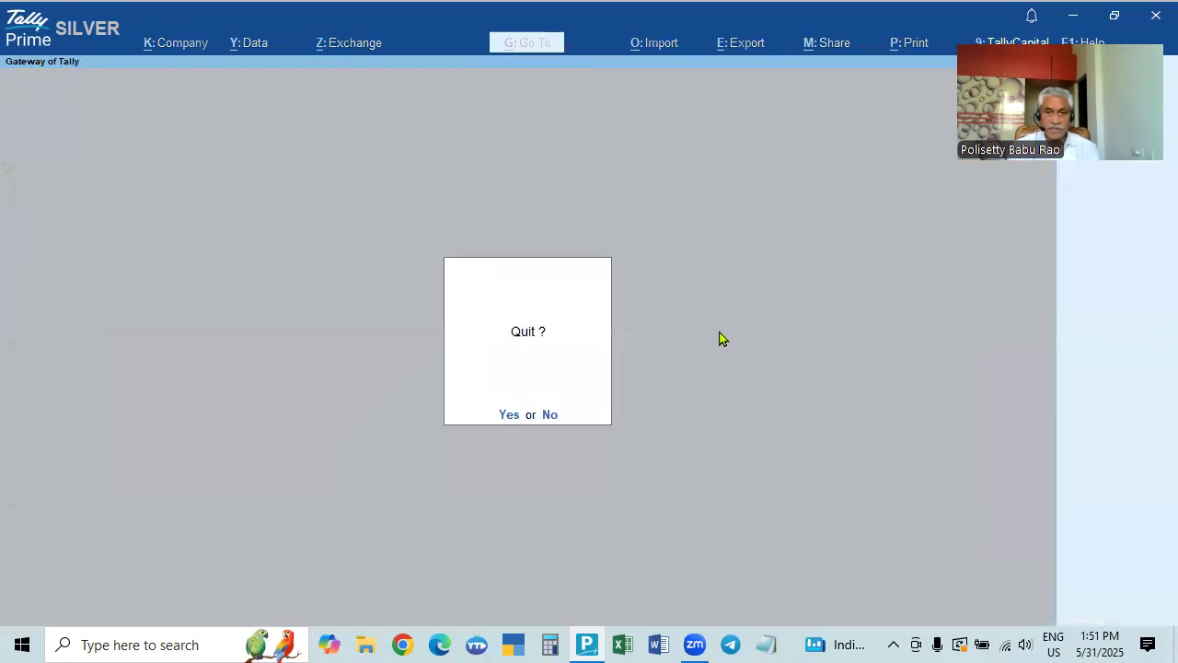
Start a new purchase voucher with the voucher date and effective date set to 1-5-2025
key("Down")
key("Down")
key("Down")
key("Down")
key("Up")
key("Return")
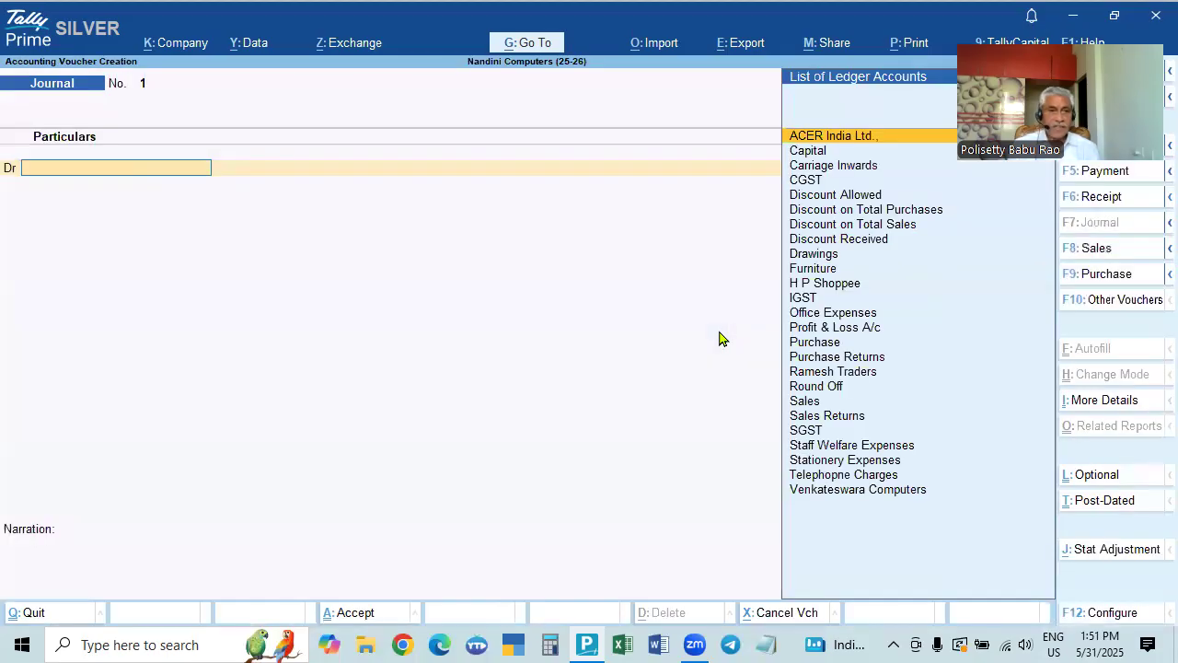
key("F2")
type("1.5")
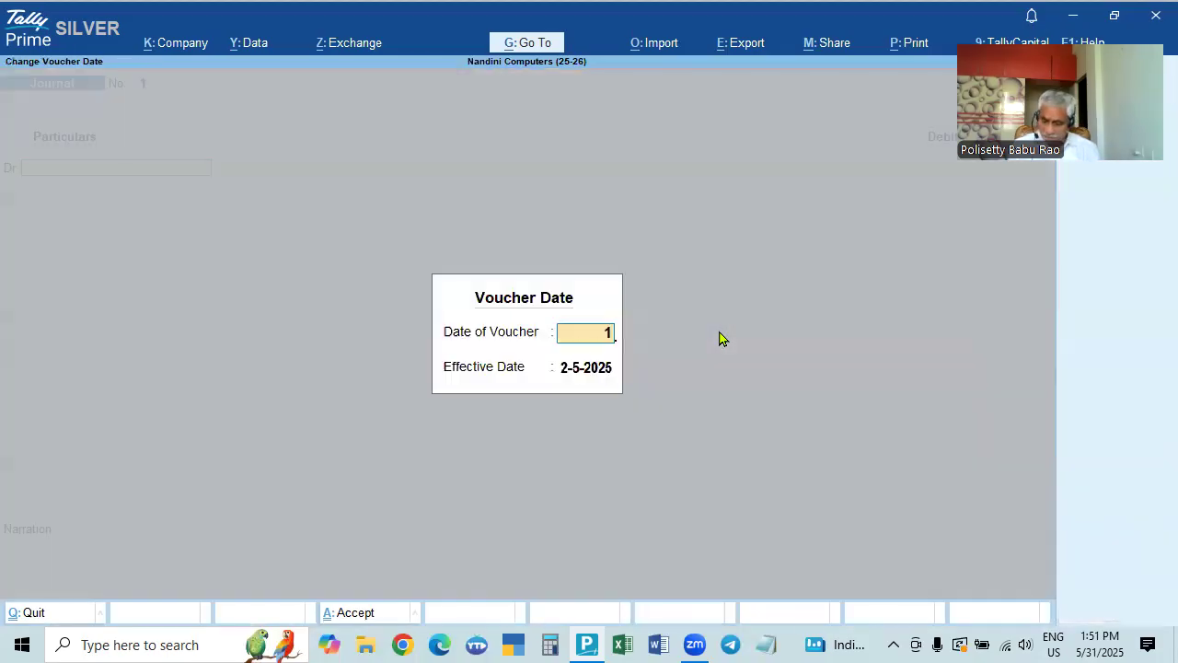
key("Return")
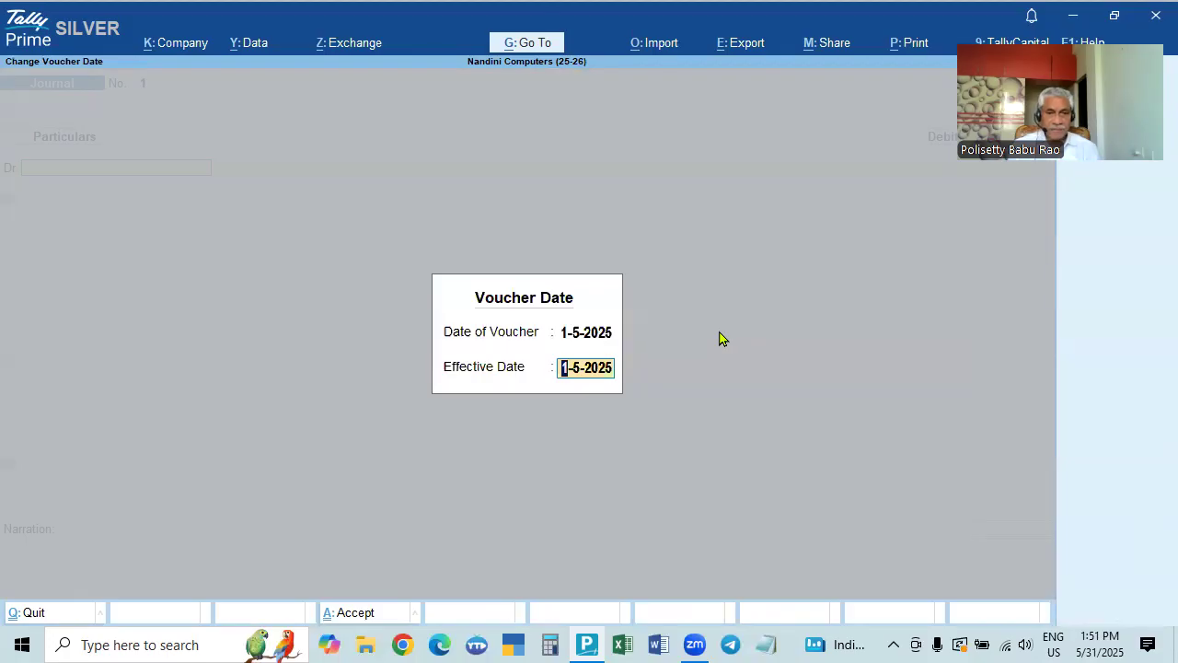
key("Return")
key("F9")
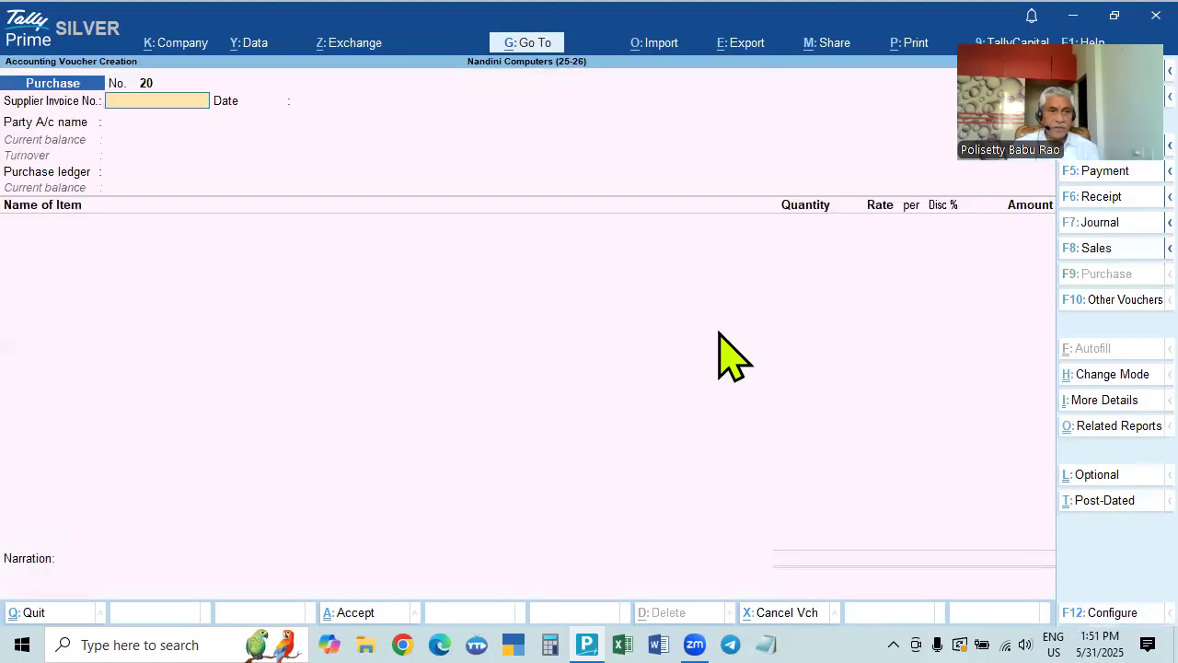
Enter supplier invoice number 258, choose ACER India Ltd. as party with its details accepted, and select the Purchase ledger
type("258")
key("Return")
key("Return")
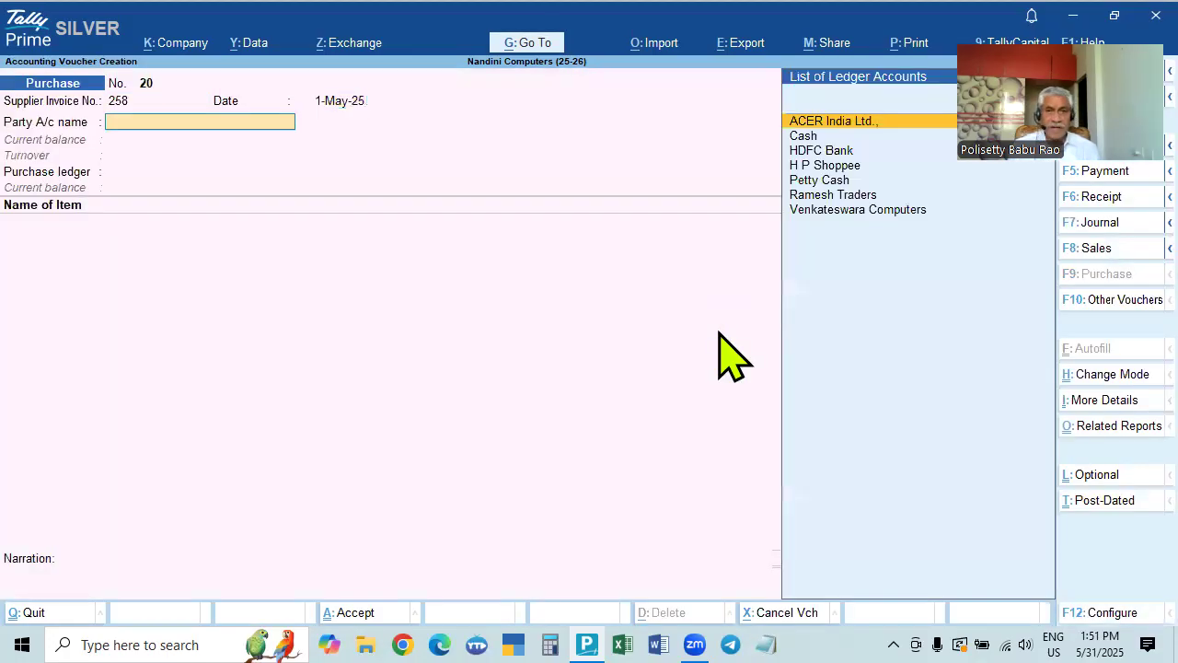
key("Return")
key("ctrl+a")
key("ctrl+a")
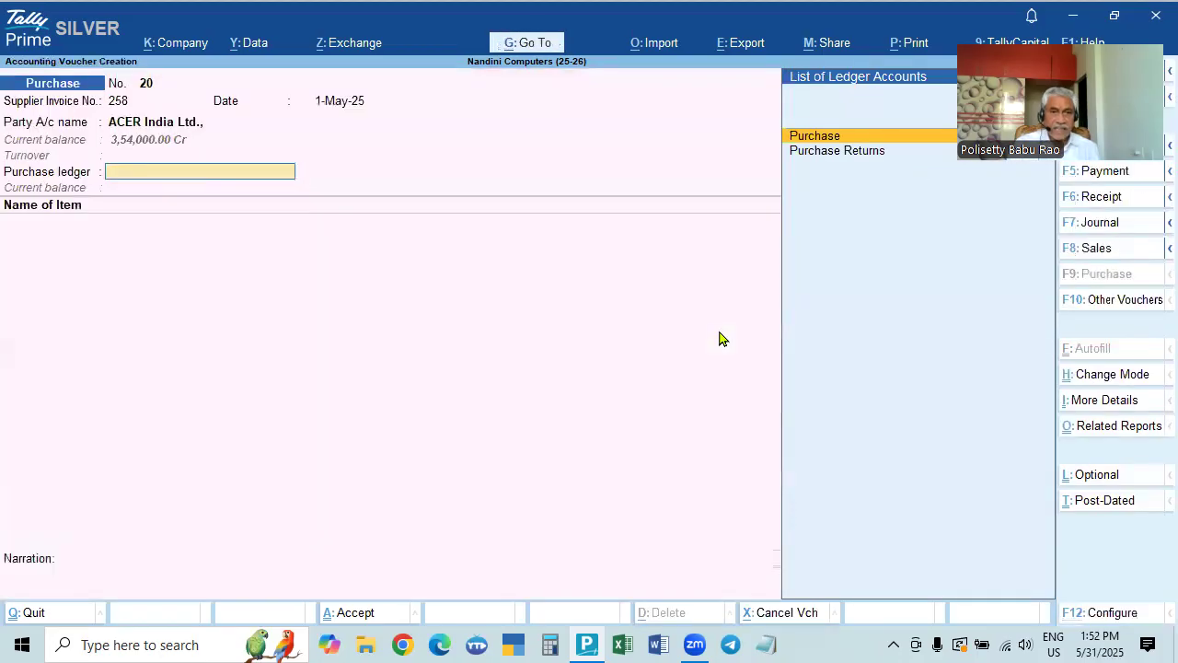
key("Return")
Add the stock item Godrej Washing Maching 150 Lts with quantity 2 PCS and rate 40000 to the new voucher
key("Down")
key("Down")
key("Down")
key("Down")
key("Down")
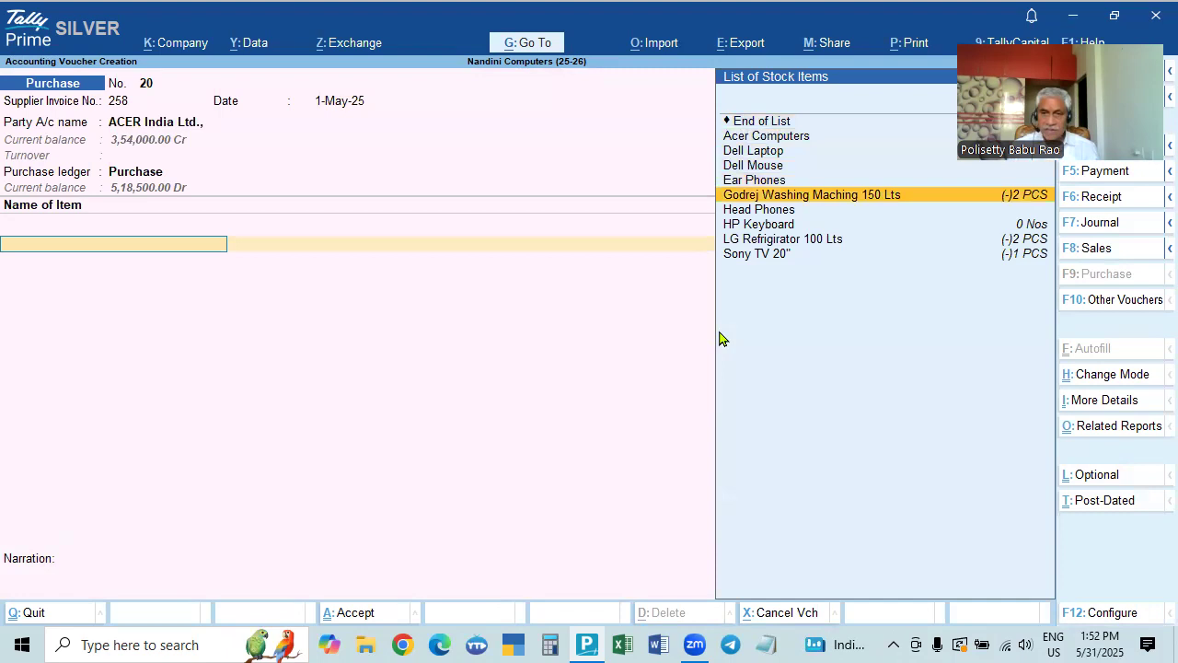
key("Return")
type("2")
key("Return")
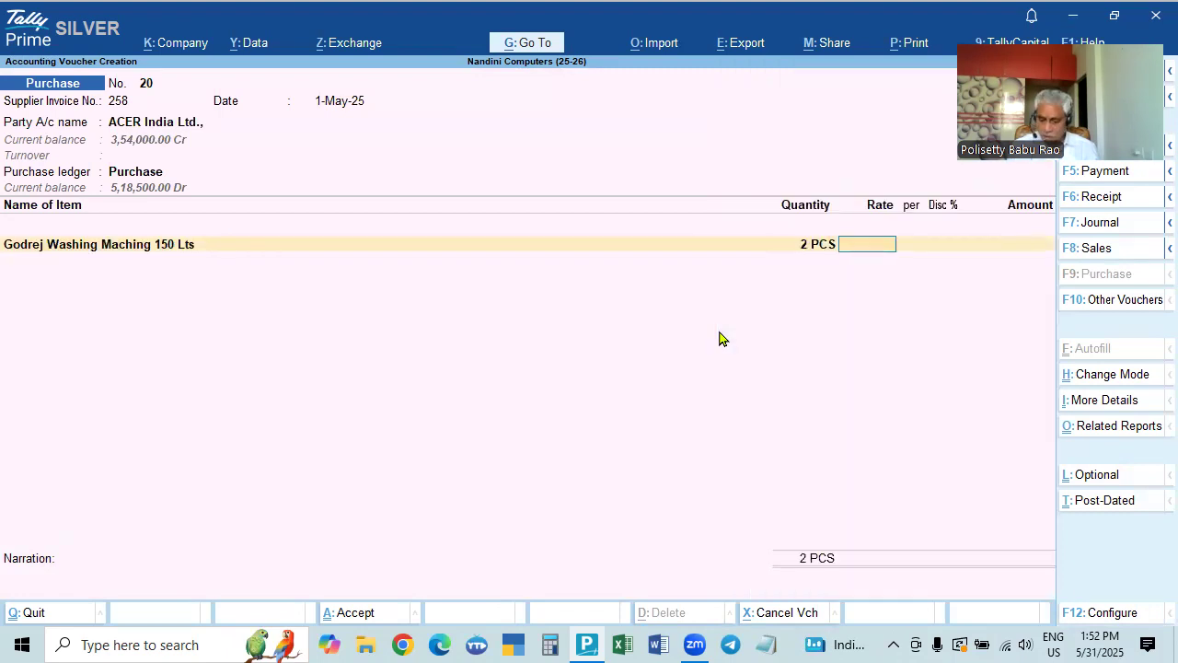
type("40000")
key("Return")
key("Return")
key("Return")
Complete the Godrej Washing Maching 150 Lts line and add HP Keyboard with quantity 10 Nos at rate 500
key("Down")
key("Down")
key("Down")
key("Down")
key("Down")
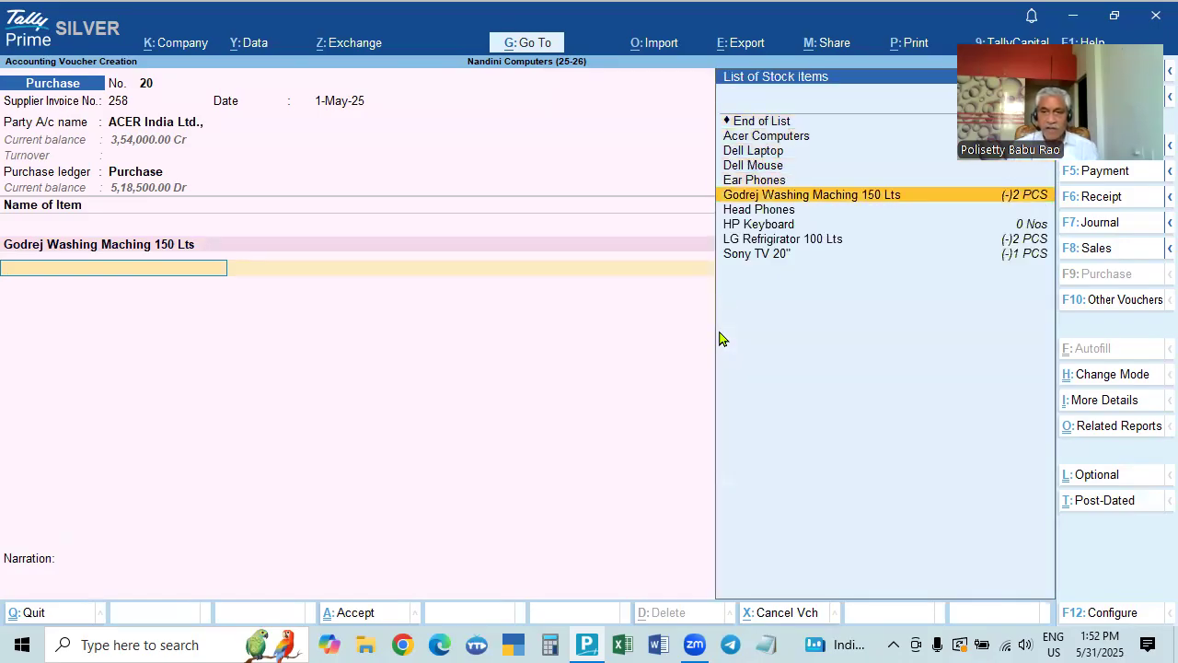
key("Down")
key("Down")
key("Return")
type("10")
key("Return")
key("Return")
key("Return")
key("Return")
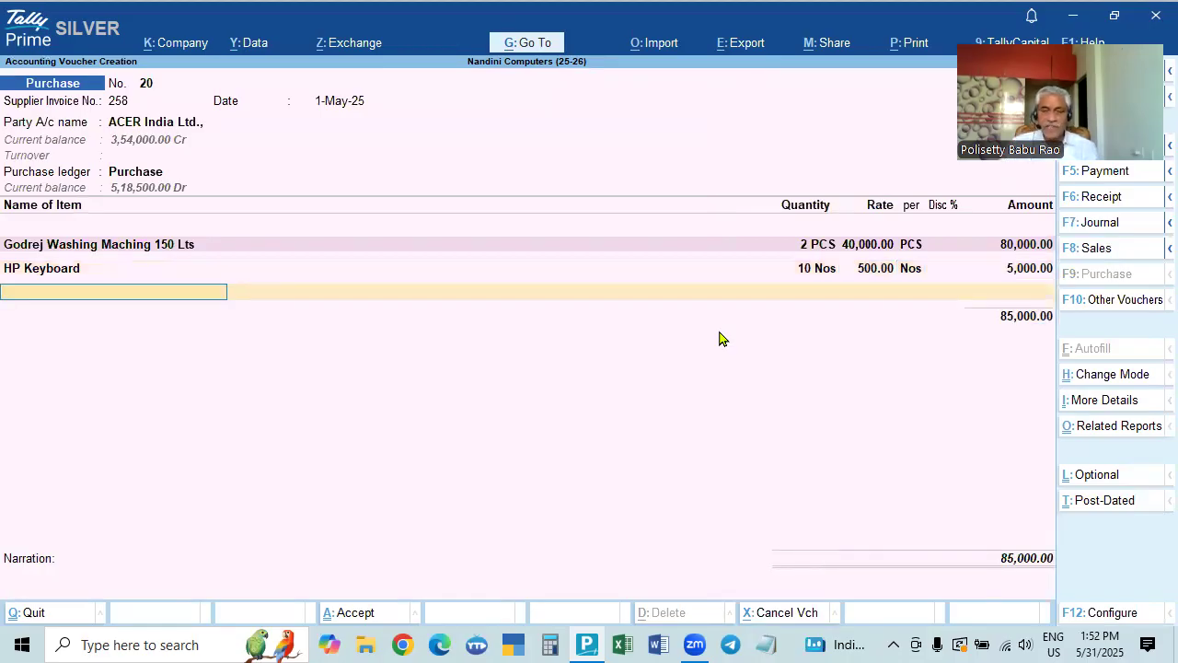
Check the Use Discount column in invoices setting in the company features and return to the voucher
key("F11")
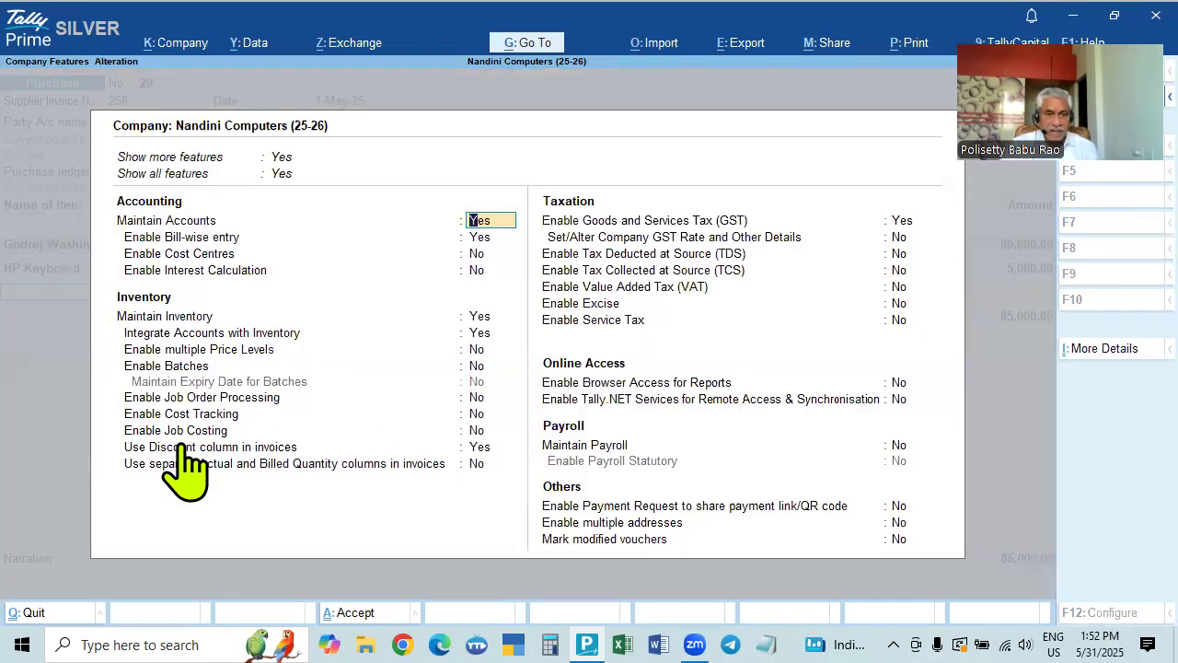
key("ctrl+shift")
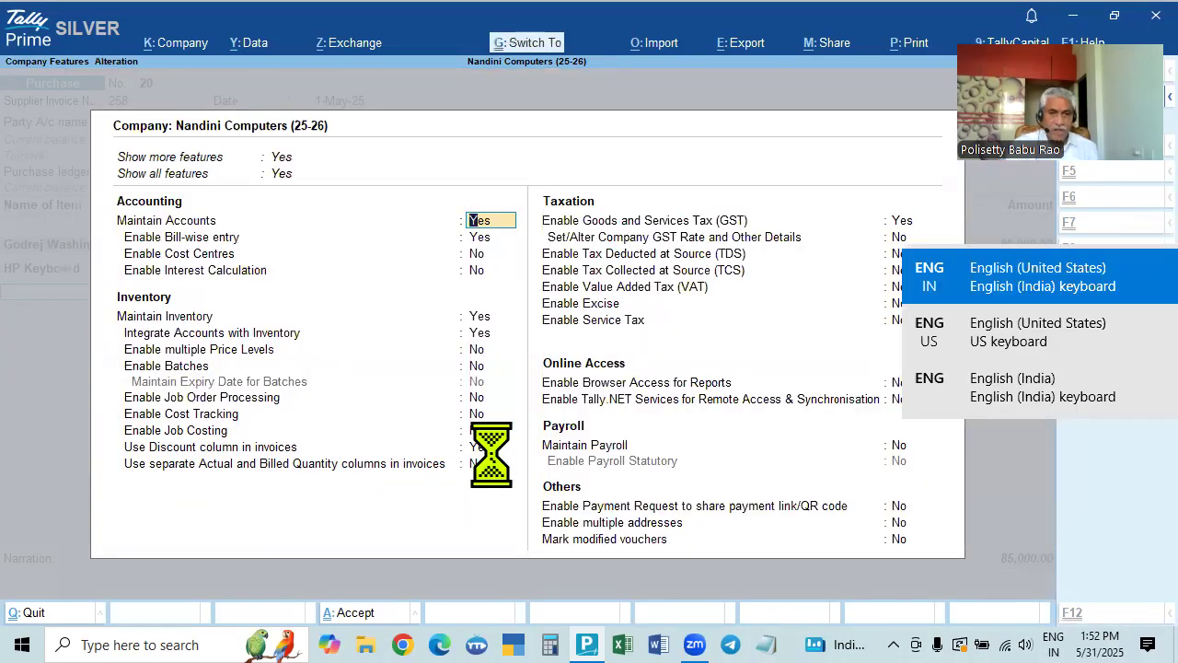
key("ctrl+a")
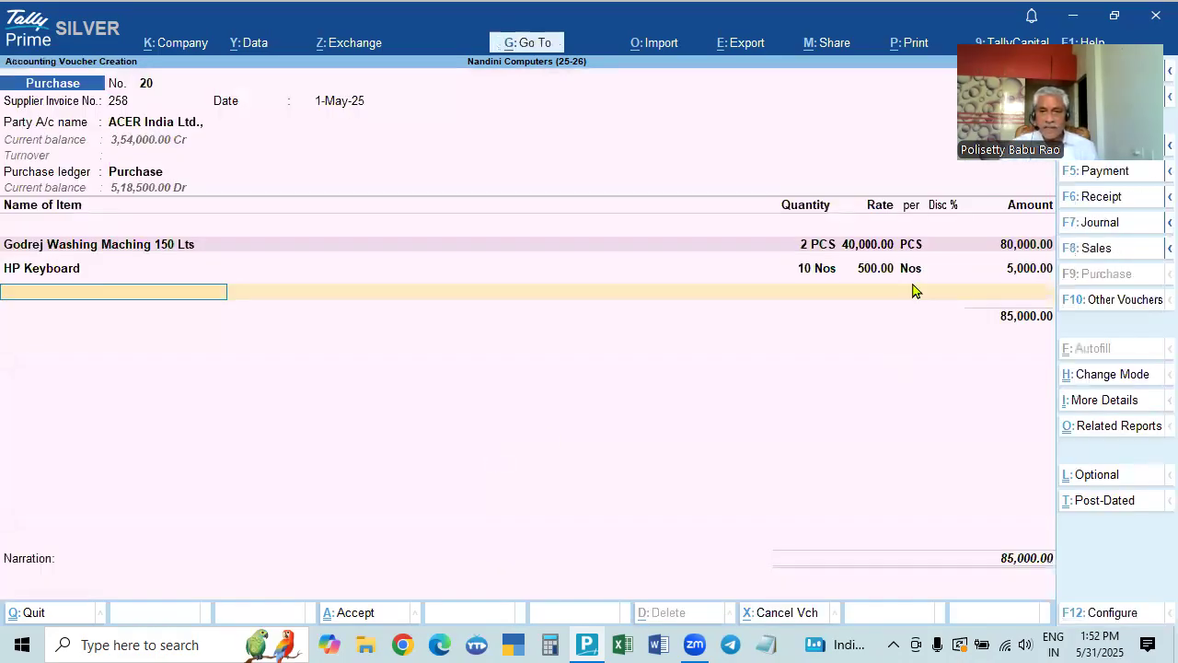
Set a 5% discount on the Godrej Washing Maching 150 Lts line
left_click(949, 244)
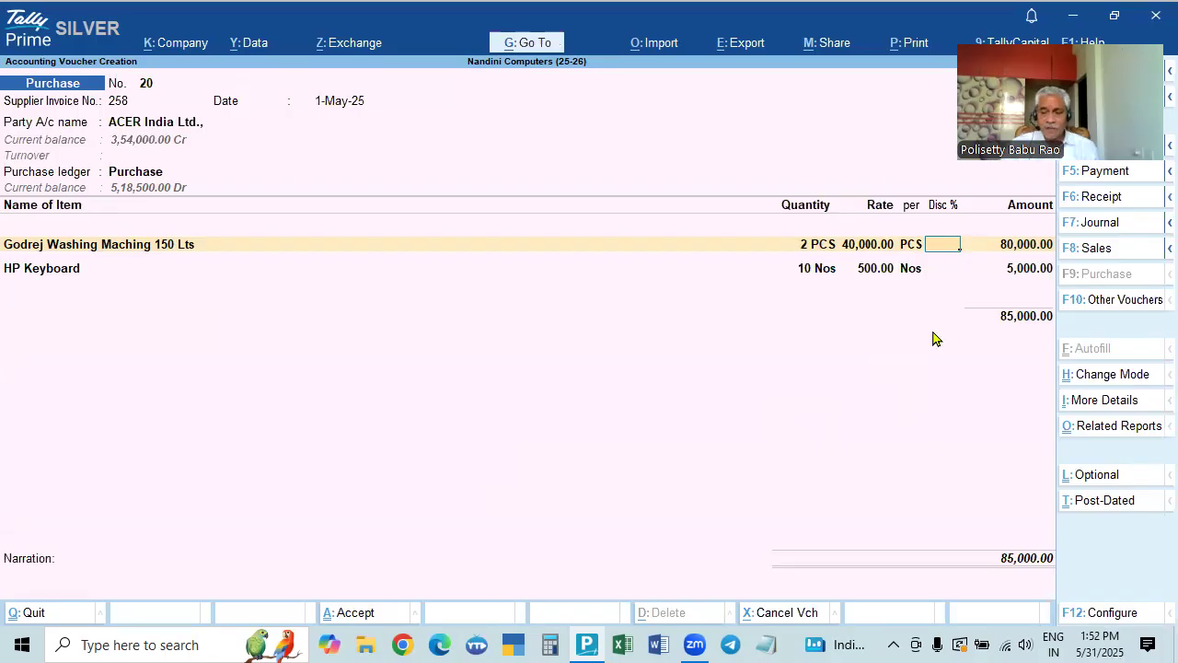
type("5")
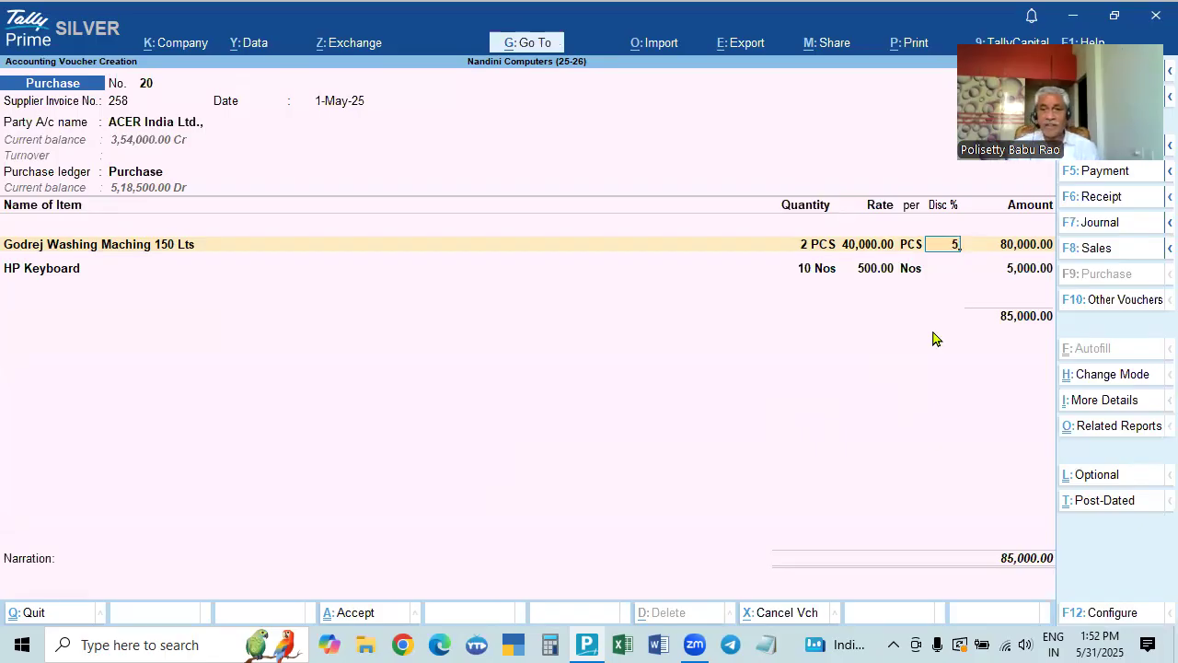
key("Return")
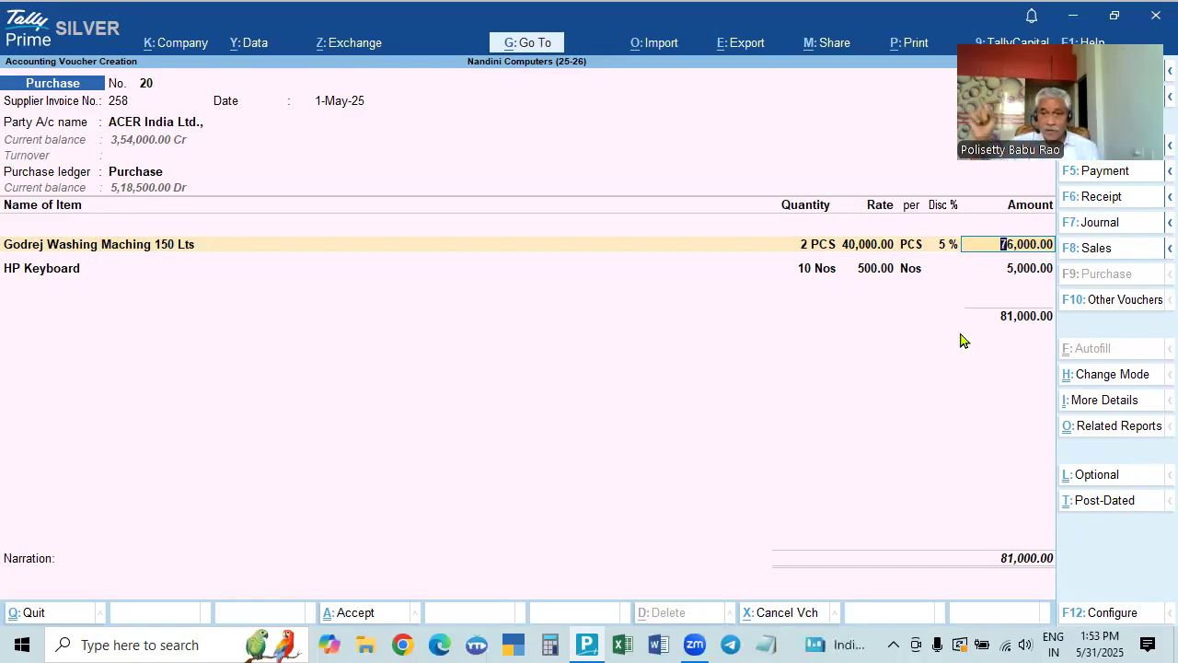
Try to set a 2% discount on the HP Keyboard line
left_click(946, 269)
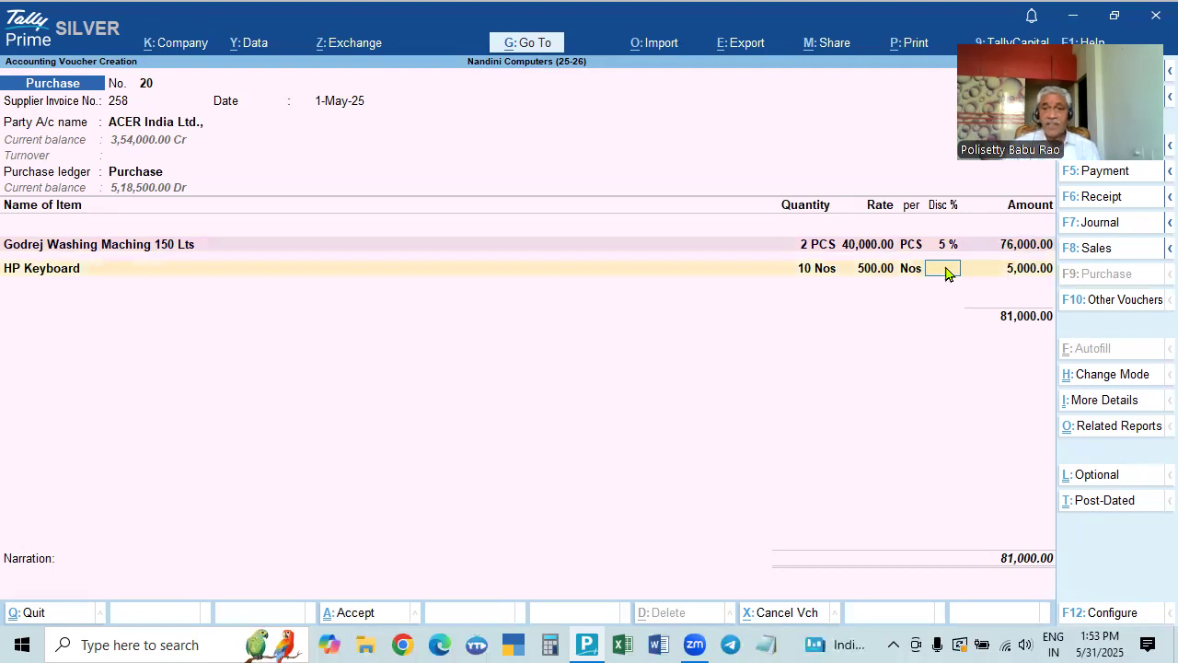
type("2")
key("Return")
left_click(947, 271)
key("BackSpace")
key("Return")
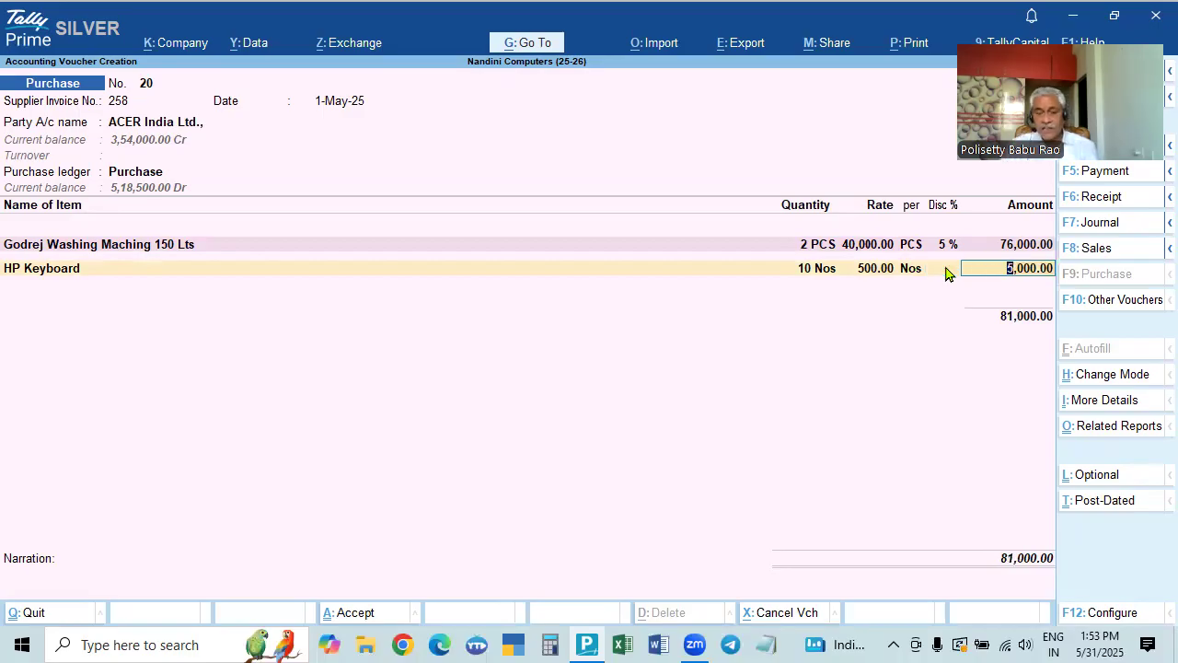
type("2")
key("Return")
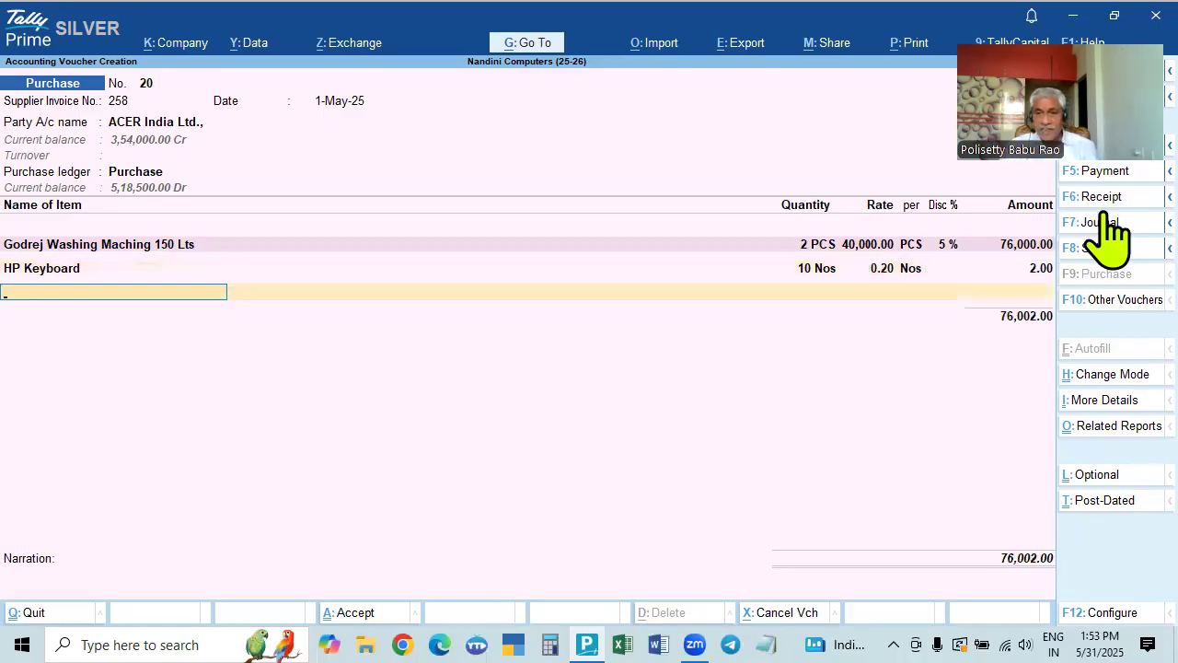
left_click(947, 269)
key("Return")
key("Return")
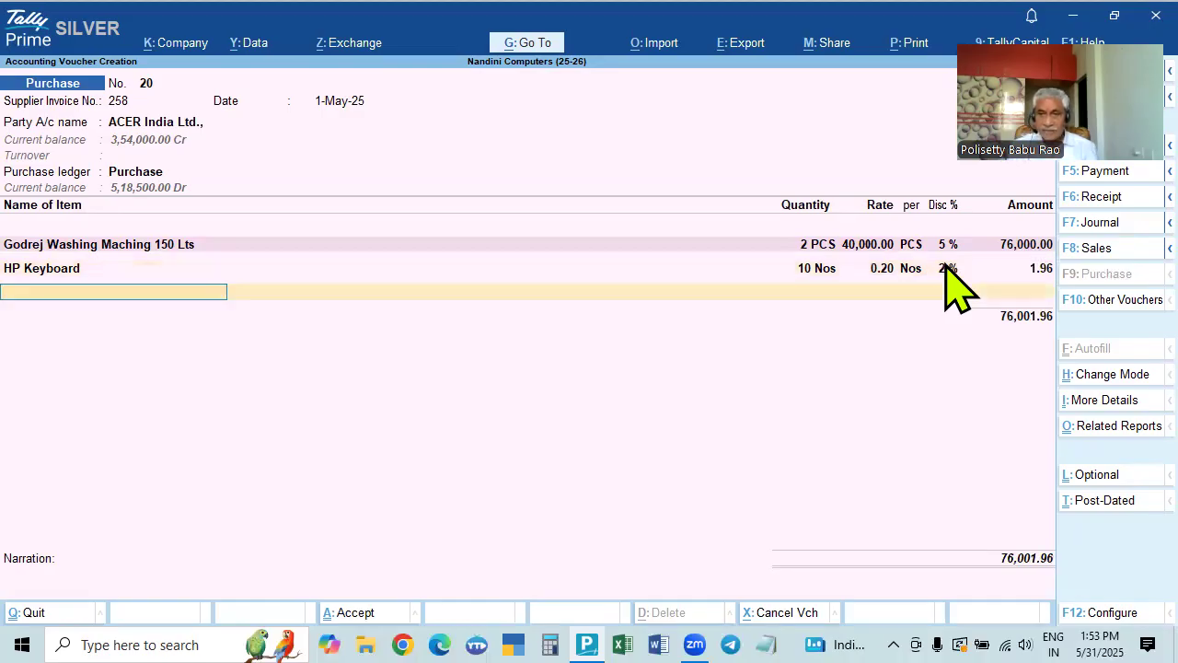
Go back to the HP Keyboard line and restore its rate to 500
key("BackSpace")
key("BackSpace")
key("BackSpace")
key("Return")
key("Return")
key("BackSpace")
key("BackSpace")
key("BackSpace")
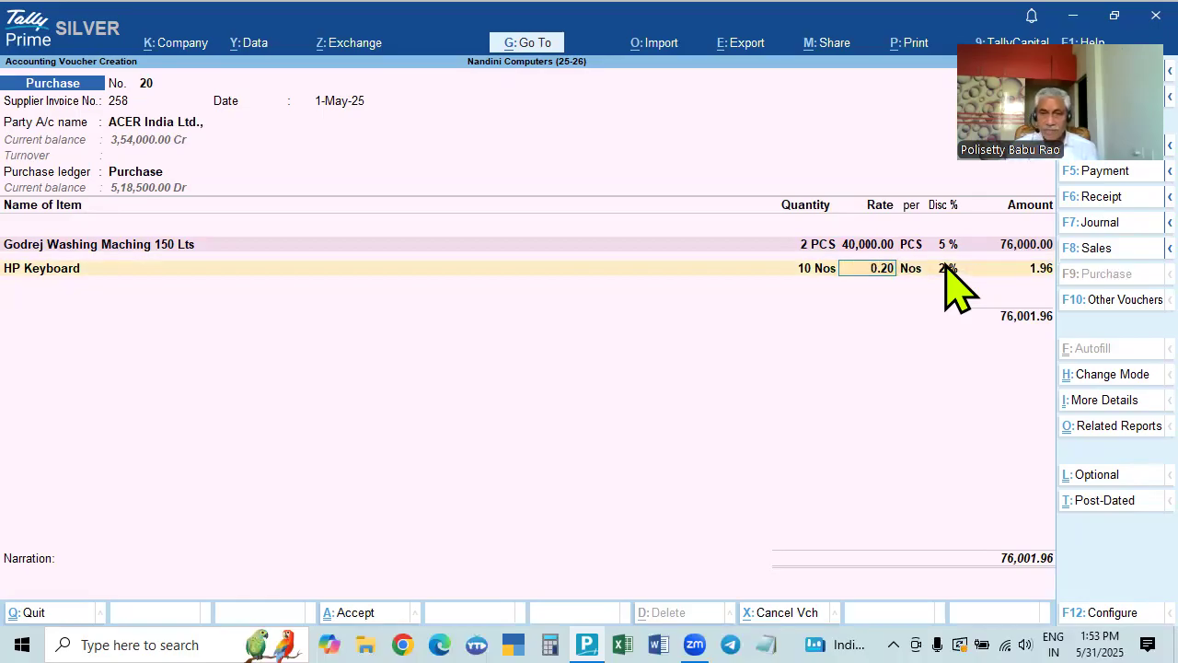
type("500")
key("Return")
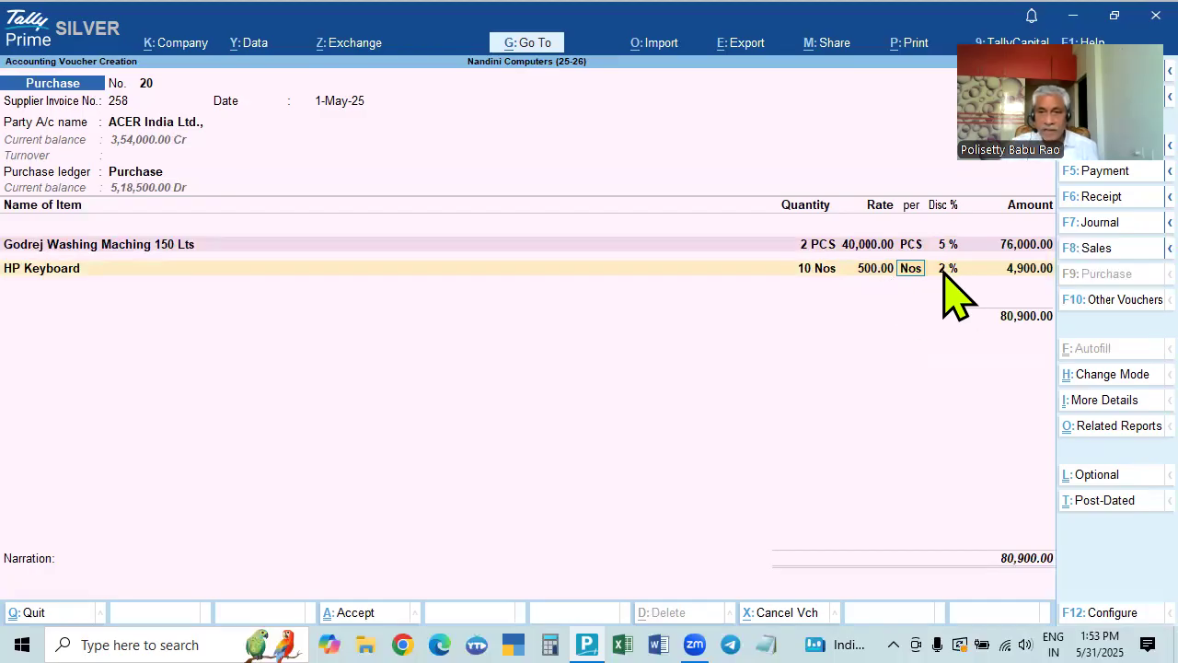
Remove the discount percentage from the HP Keyboard line and accept its amount as 5,000
left_click(1031, 271)
key("BackSpace")
key("BackSpace")
key("BackSpace")
key("Return")
key("BackSpace")
key("Return")
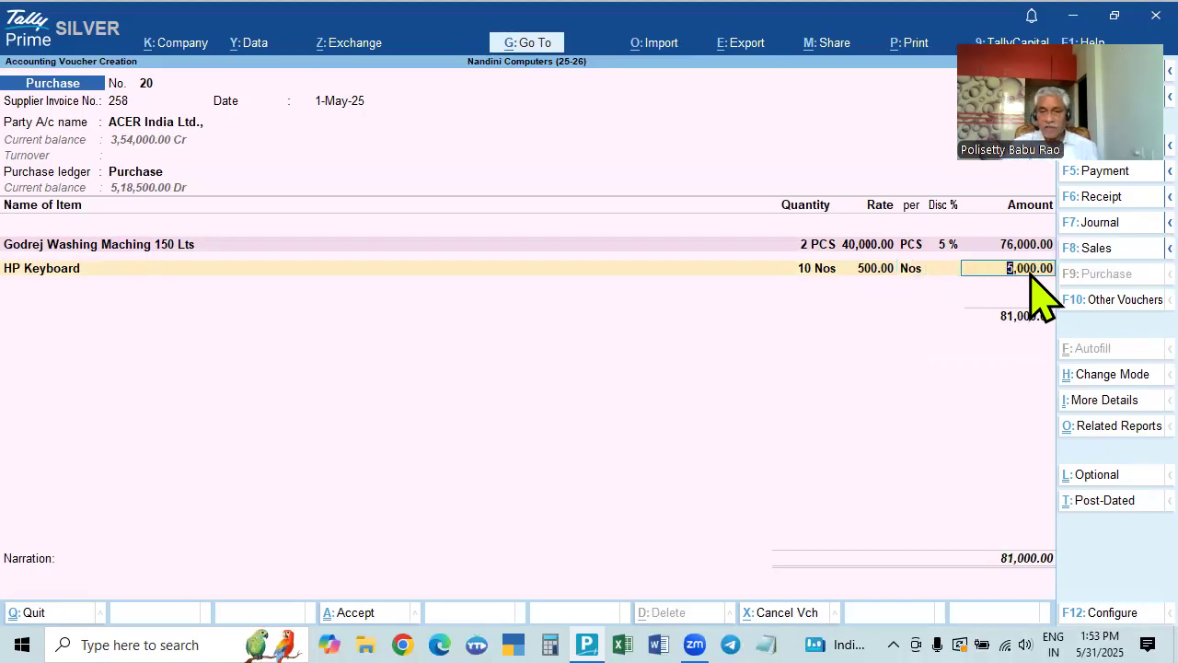
key("BackSpace")
key("Return")
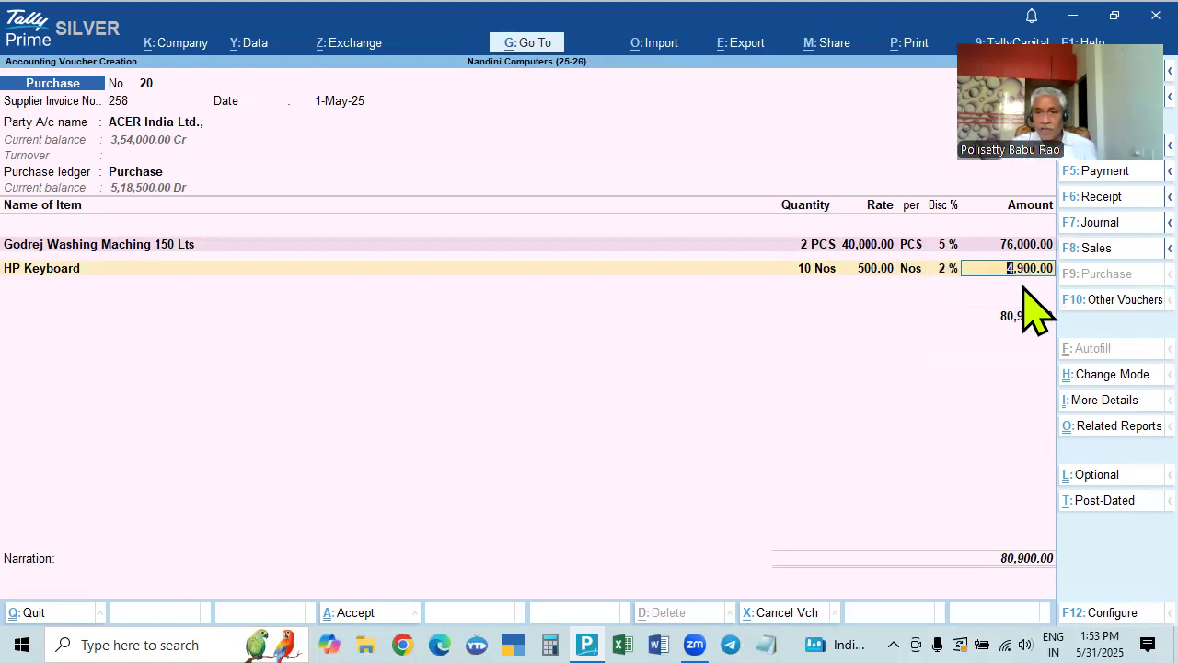
left_click(950, 269)
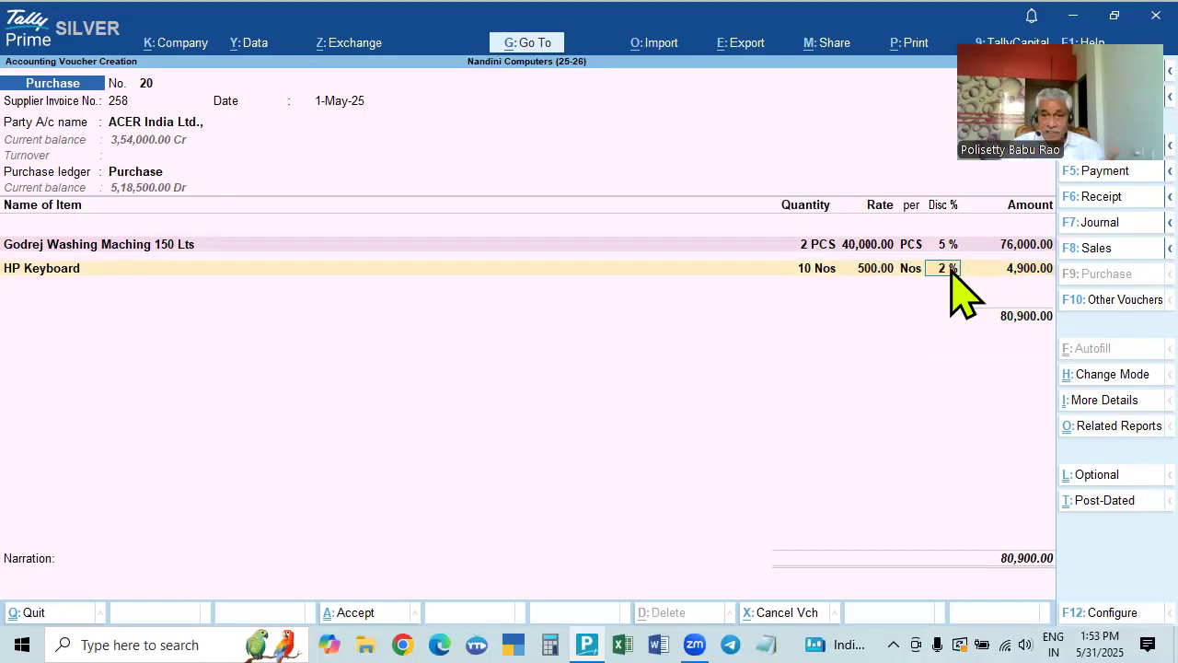
key("BackSpace")
key("Return")
key("Return")
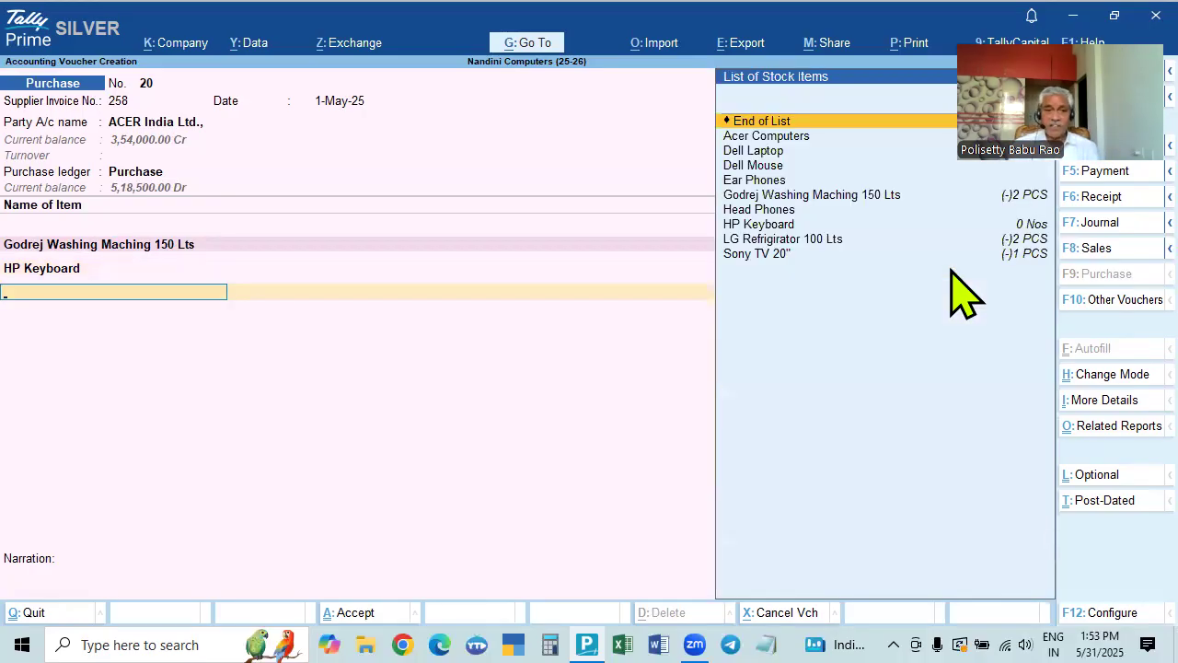
End the stock item list and add the CGST and SGST ledgers with their calculated amounts
key("Return")
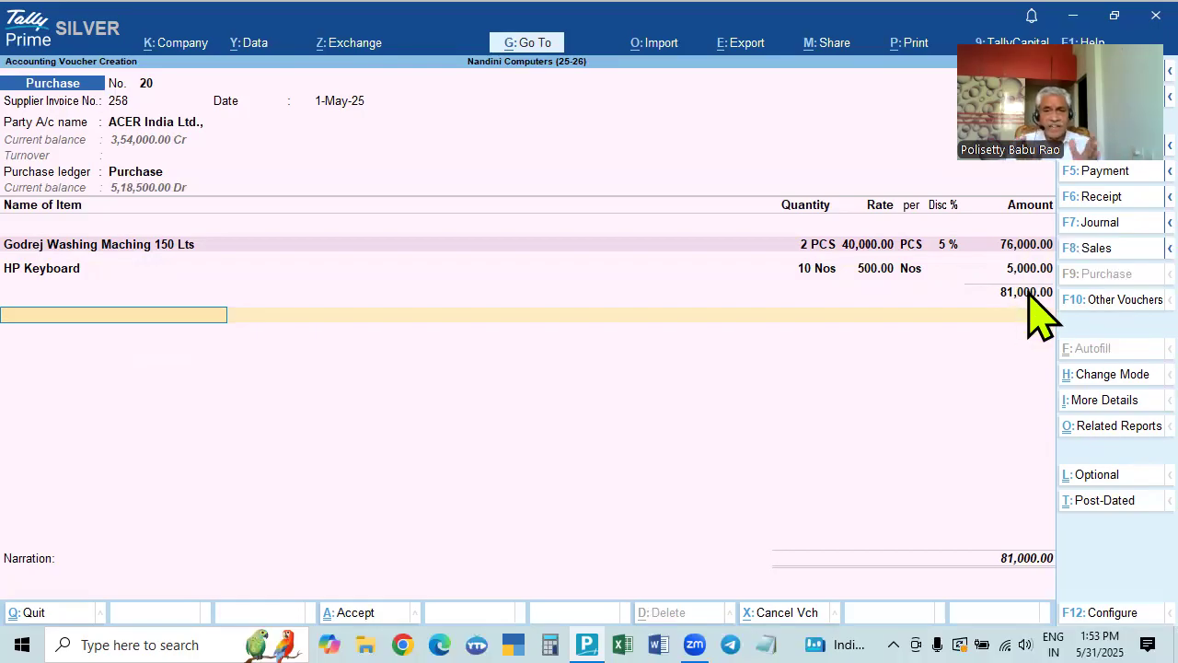
type("cg")
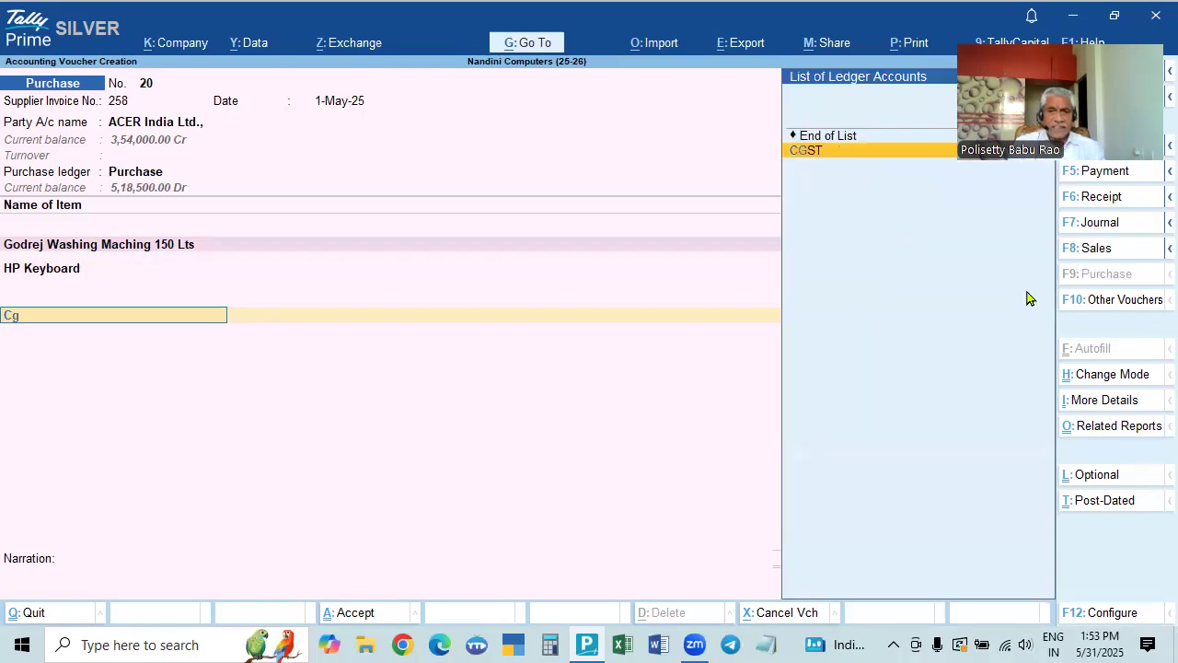
key("Return")
key("Return")
type("sg")
key("Return")
key("Return")
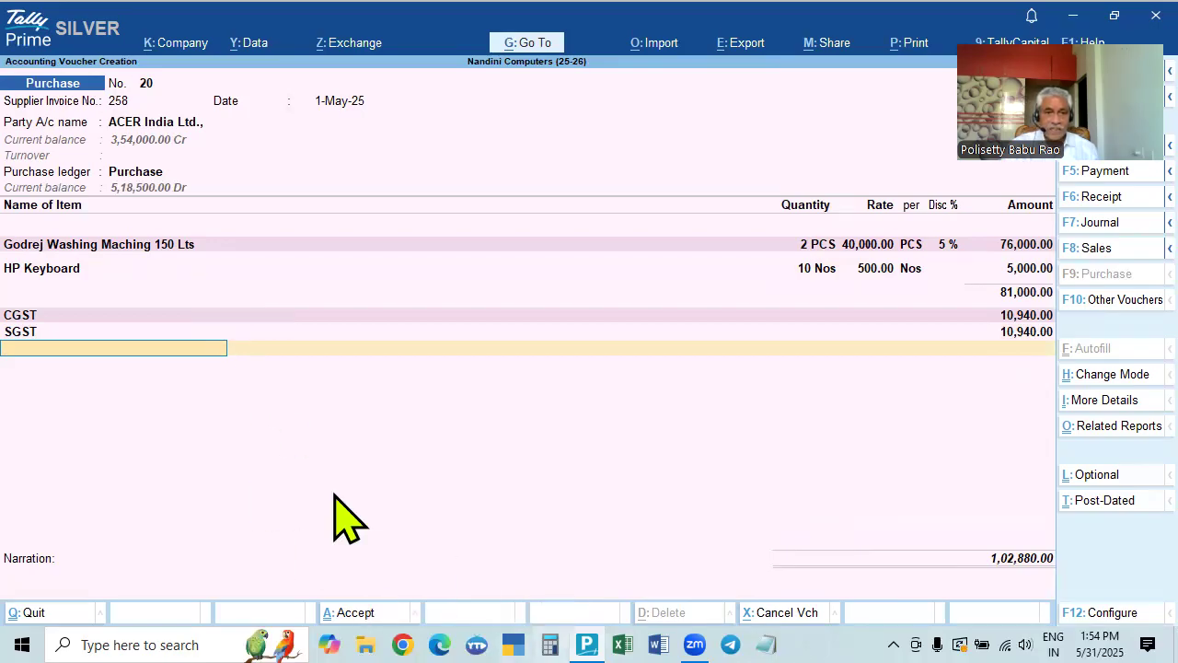
Check the GST rates in the Godrej Washing Maching 150 Lts stock item details and return to the voucher
left_click(114, 245)
key("ctrl+Return")
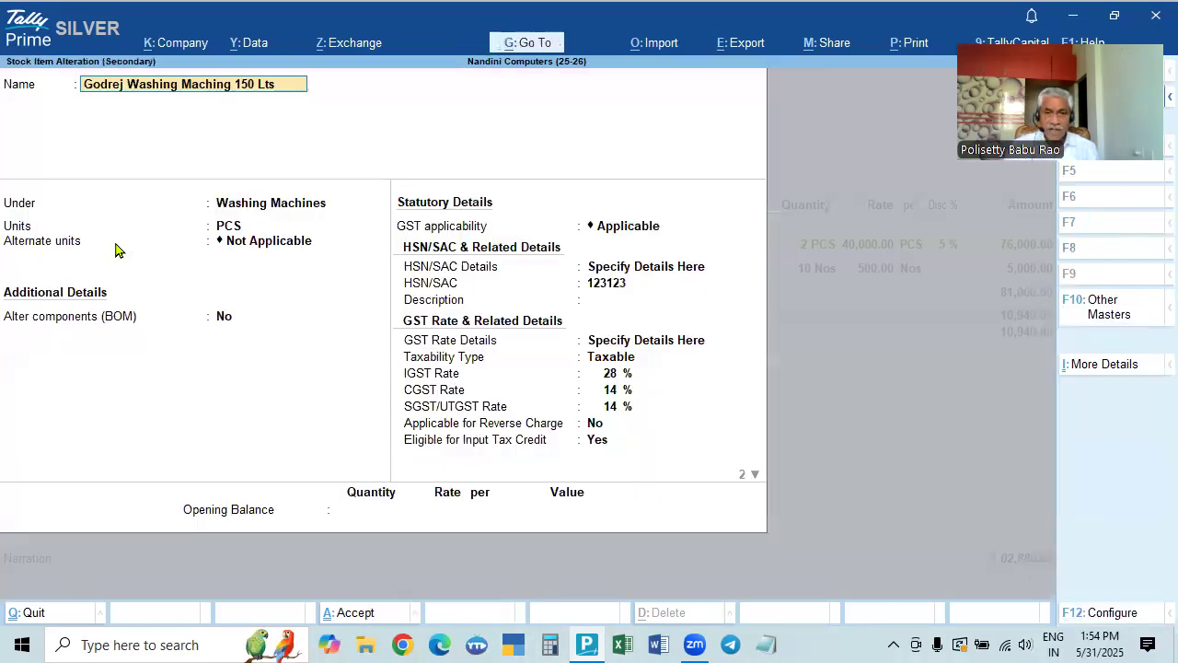
key("Escape")
key("Escape")
key("Return")
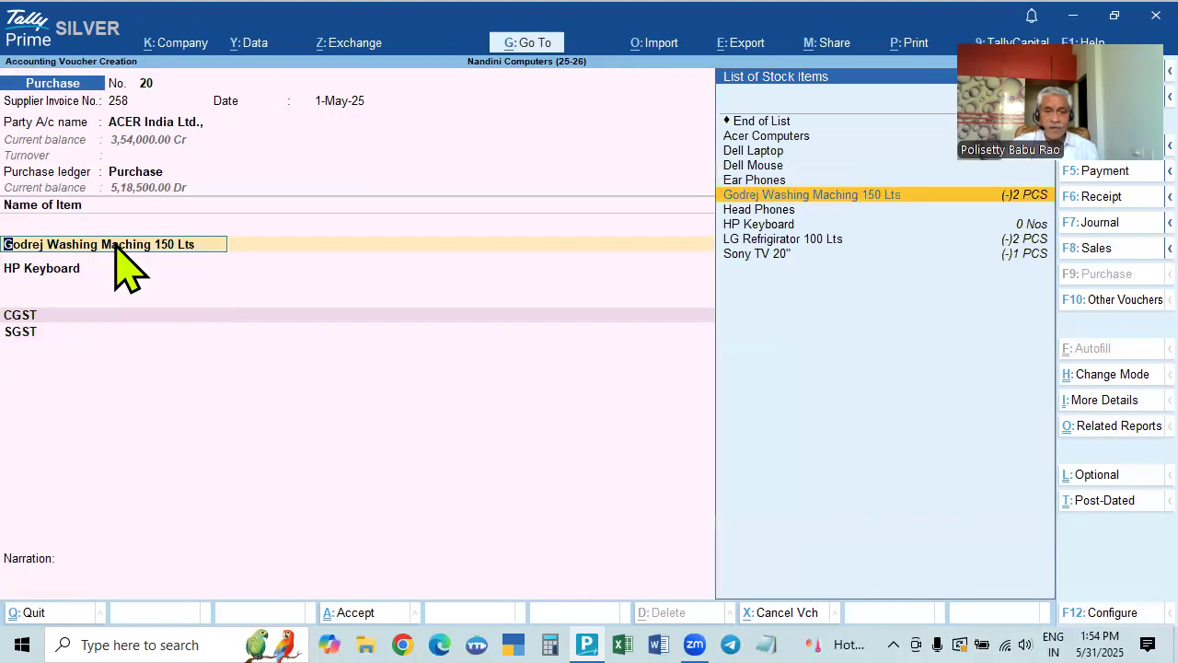
key("Return")
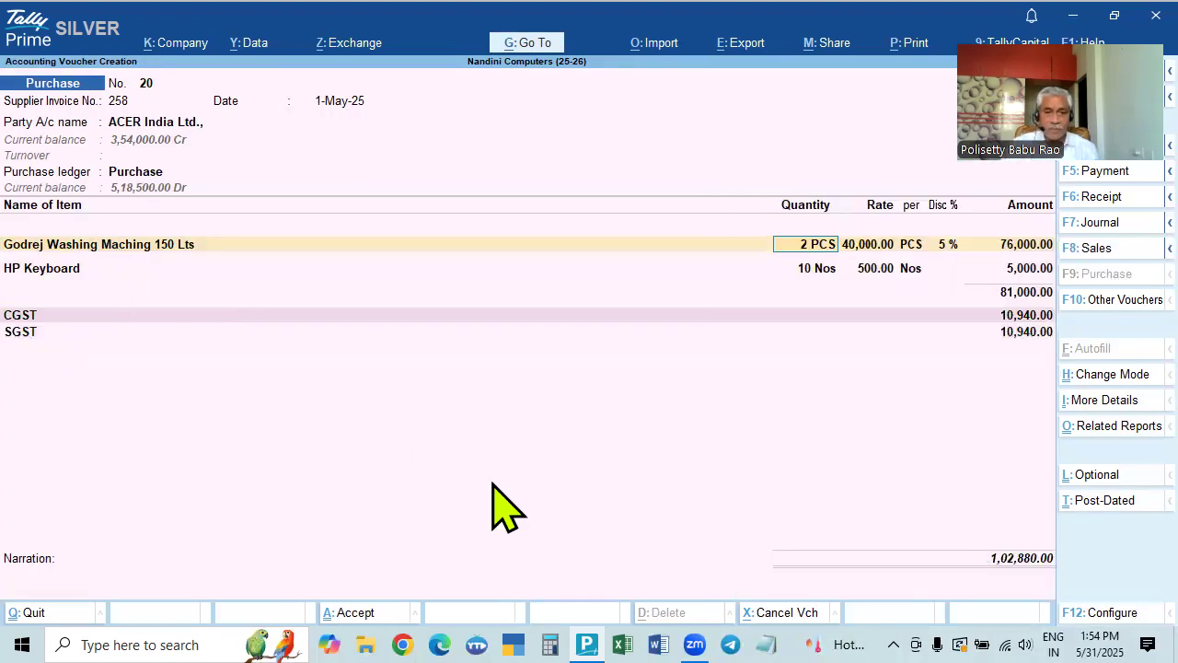
Switch to Calculator and compute 14% of 76000 to verify the washing machine's CGST
left_click(550, 639)
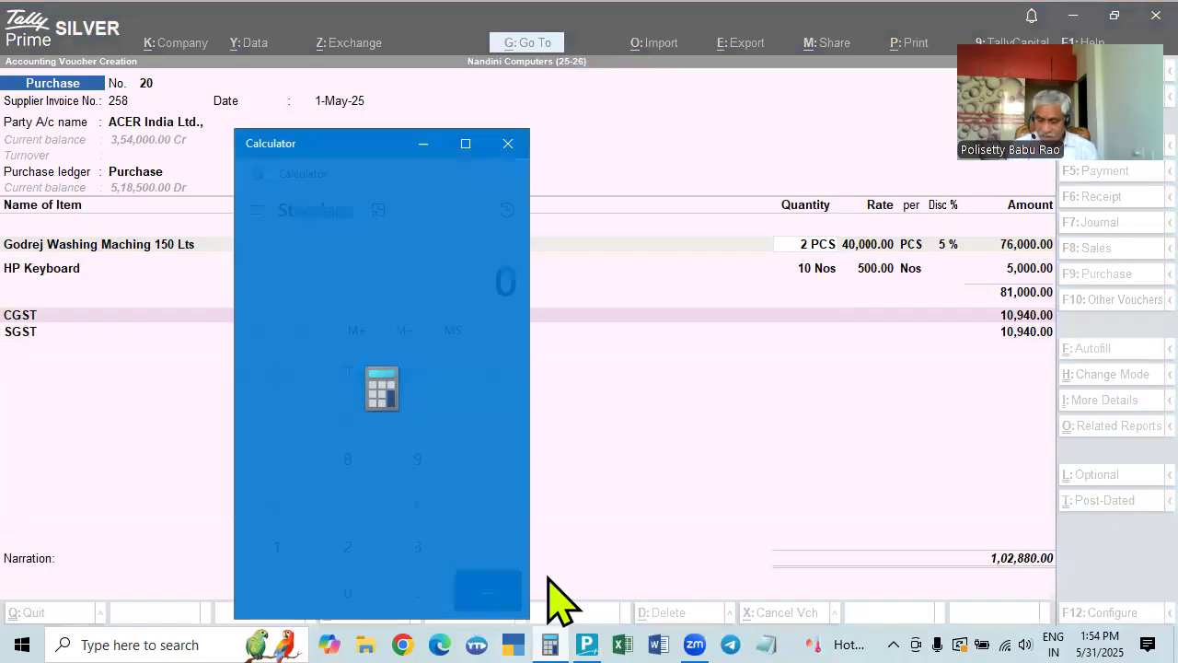
type("7600000")
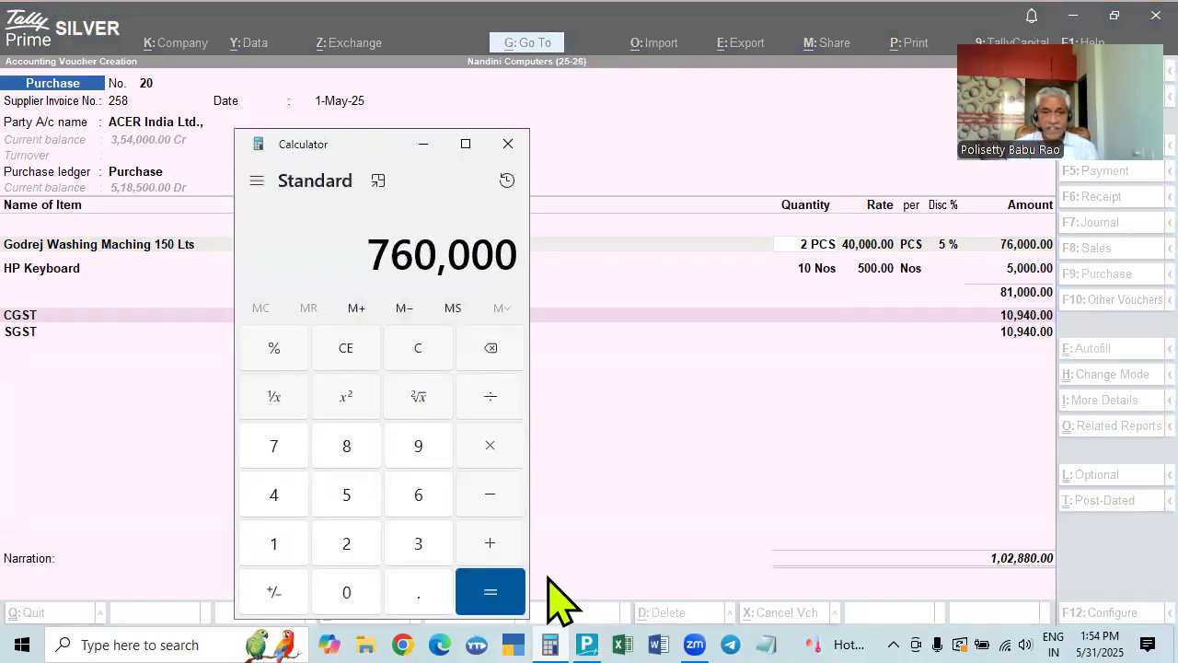
key("BackSpace")
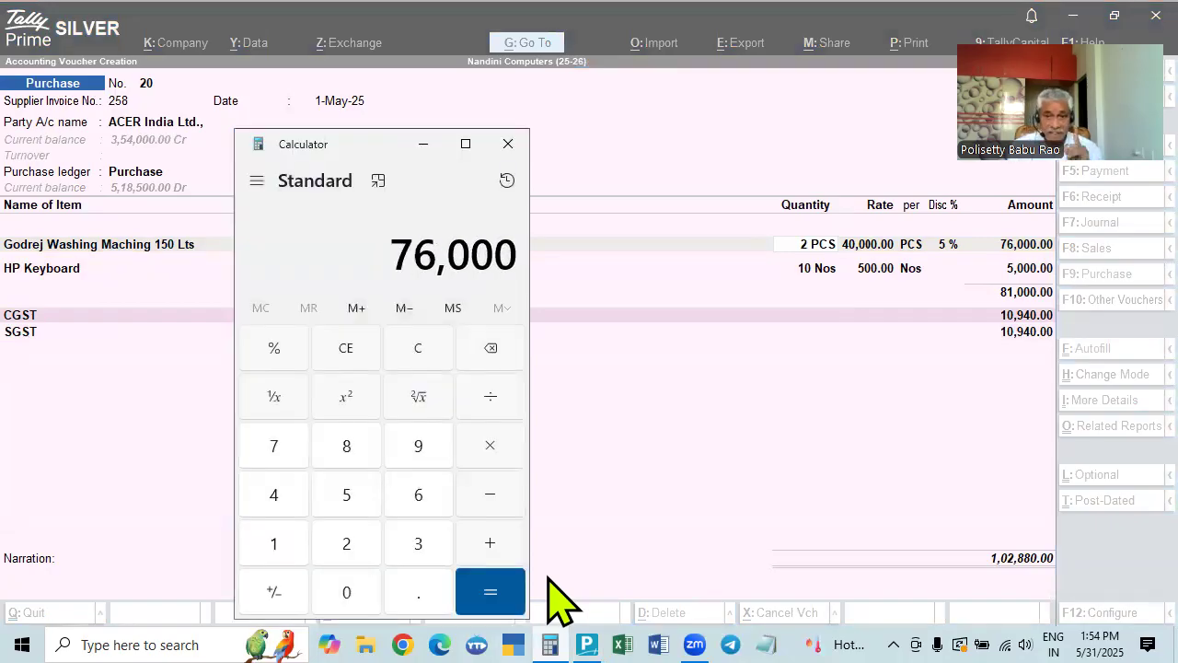
key("asterisk")
type("14")
key("percent")
key("Return")
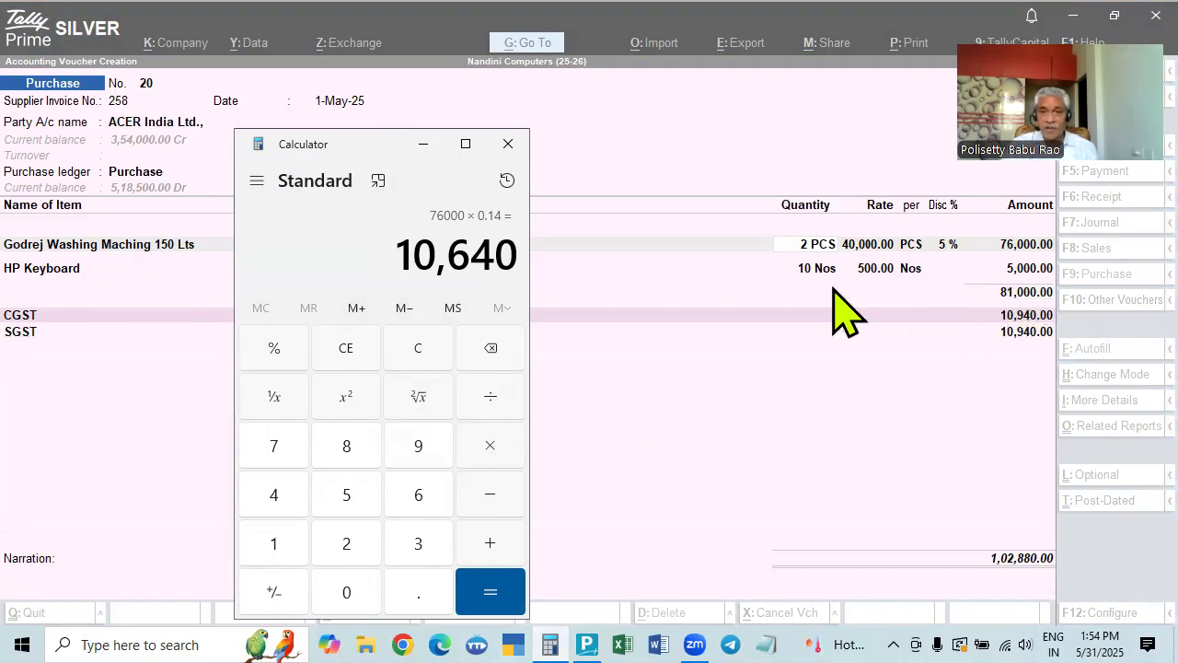
Clear Calculator, enter 5000 as the multiplicand, and check the HP Keyboard stock item's GST rates in TallyPrime
key("Escape")
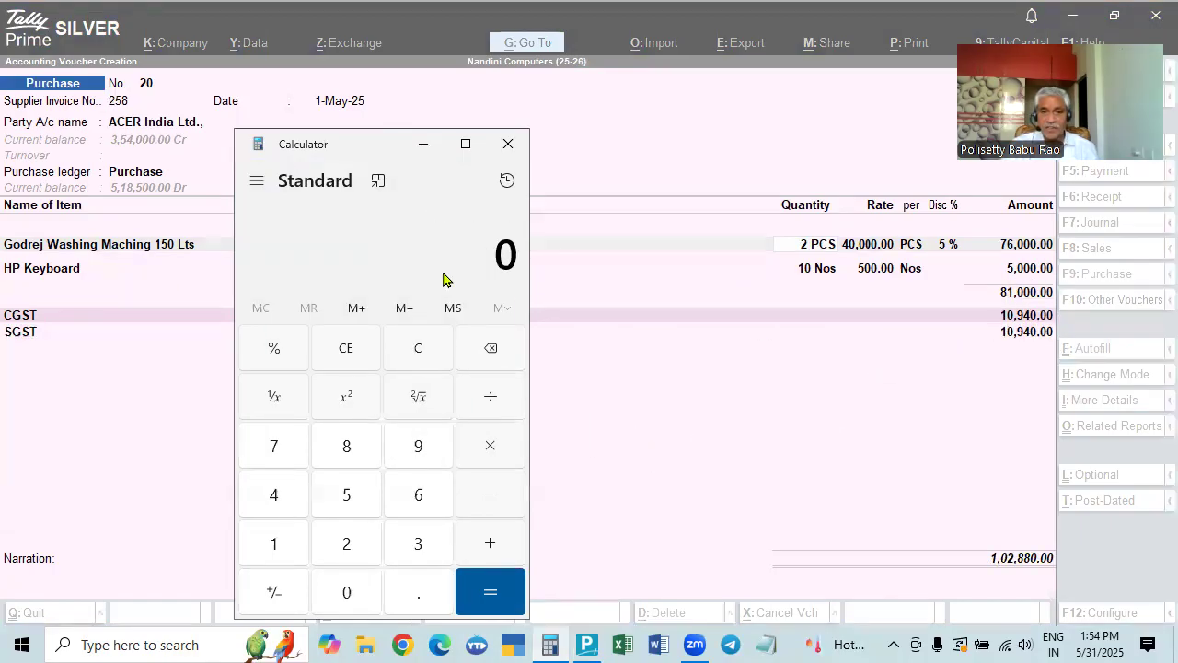
type("5000")
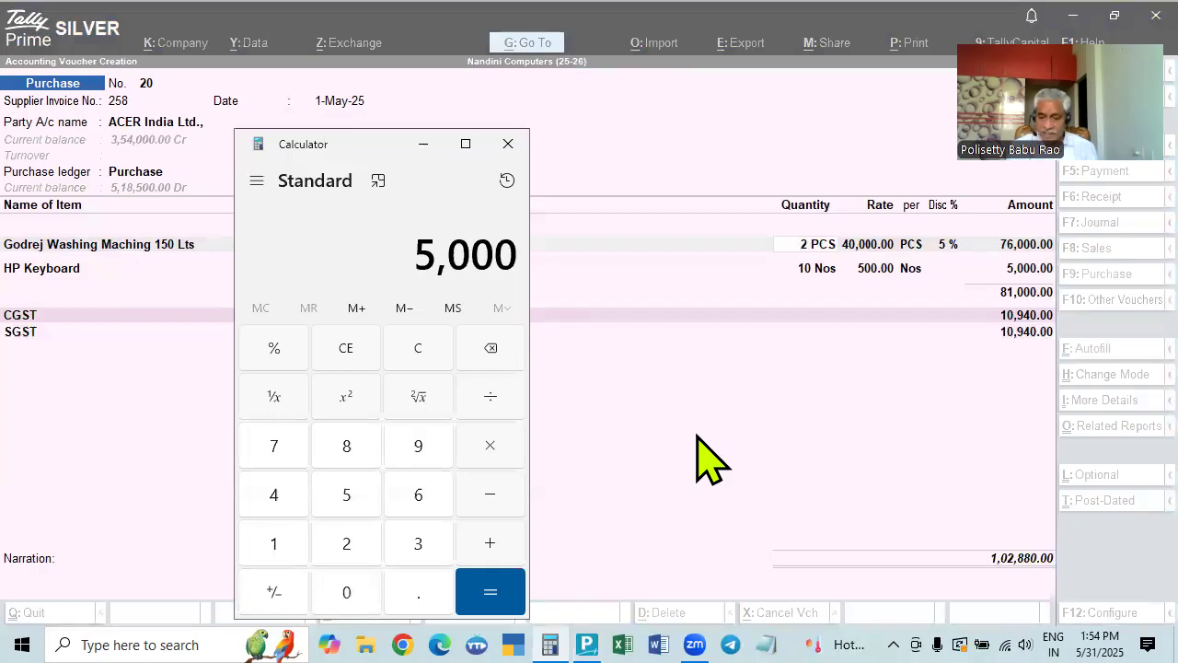
left_click(57, 273)
key("ctrl+Return")
key("Escape")
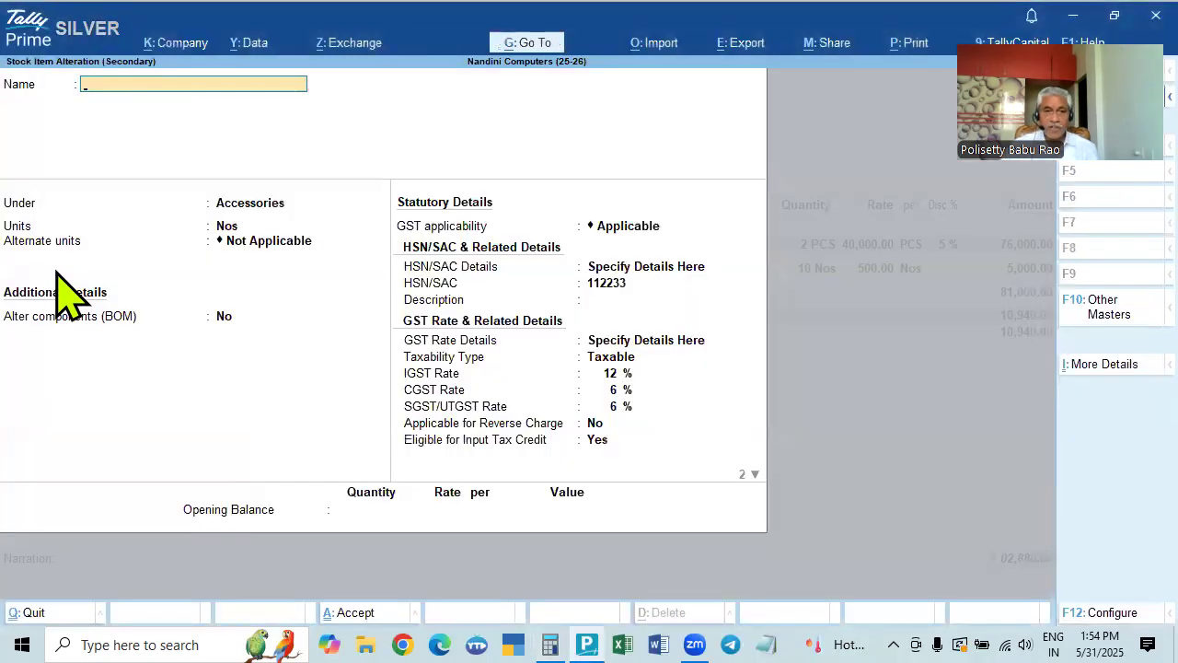
key("Escape")
key("Return")
key("Return")
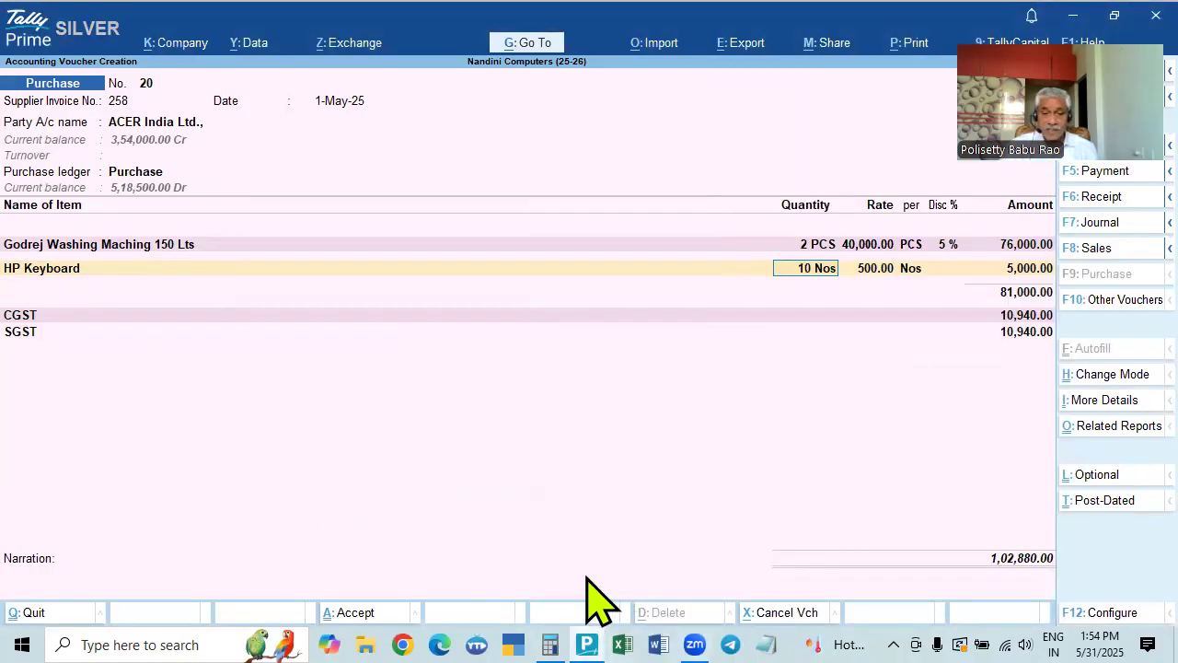
Switch to Calculator and compute 6% of 5000 to verify the HP Keyboard's CGST
left_click(549, 645)
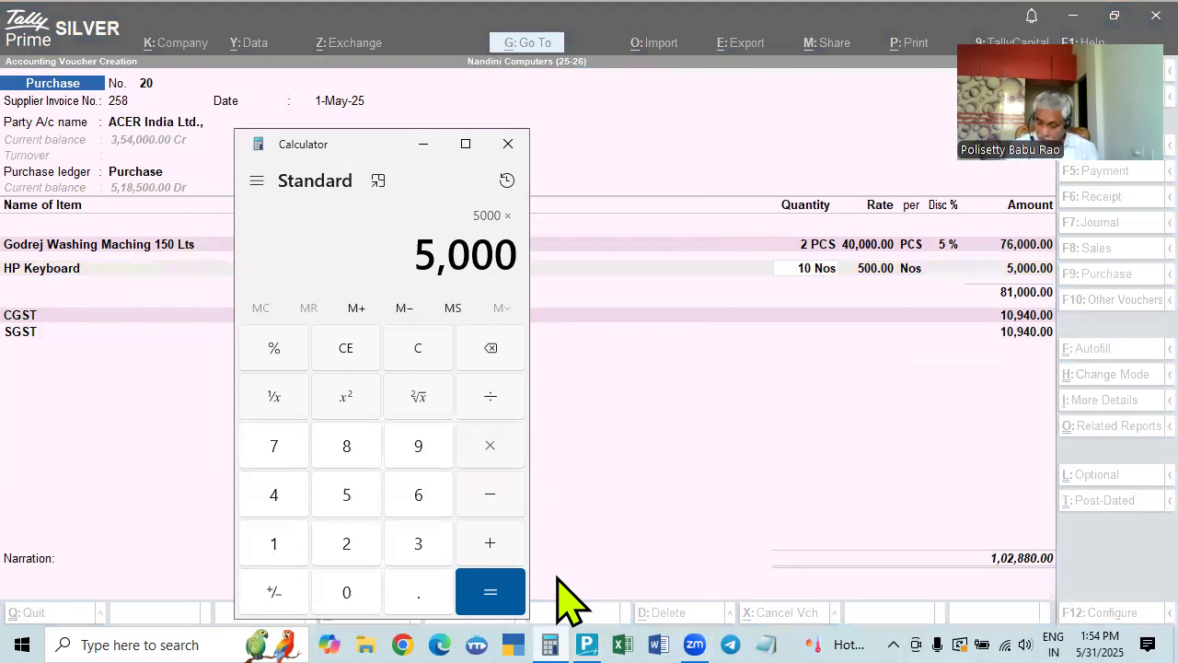
type("6")
key("shift+5")
key("Return")
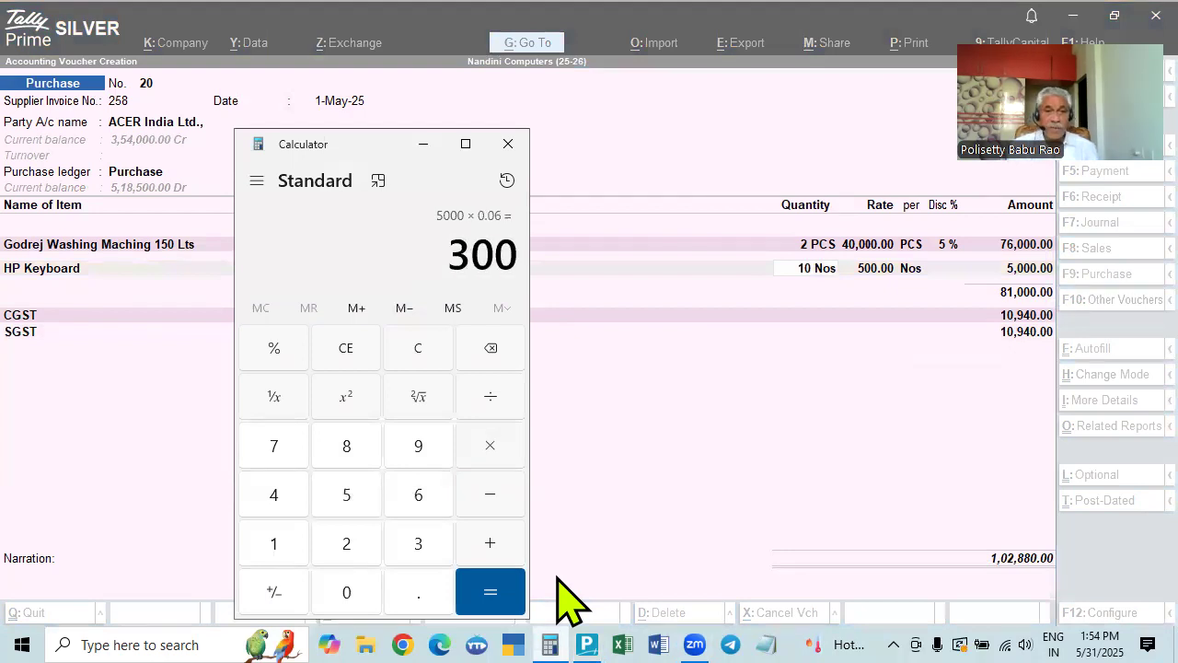
key("plus")
key("minus")
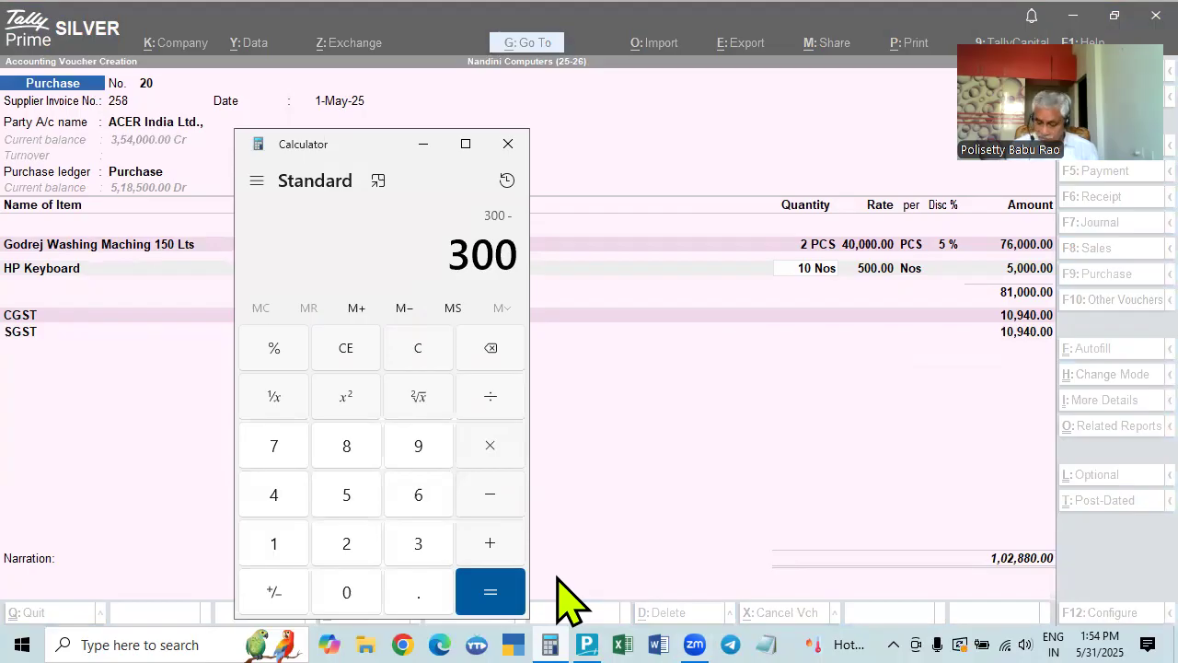
key("5")
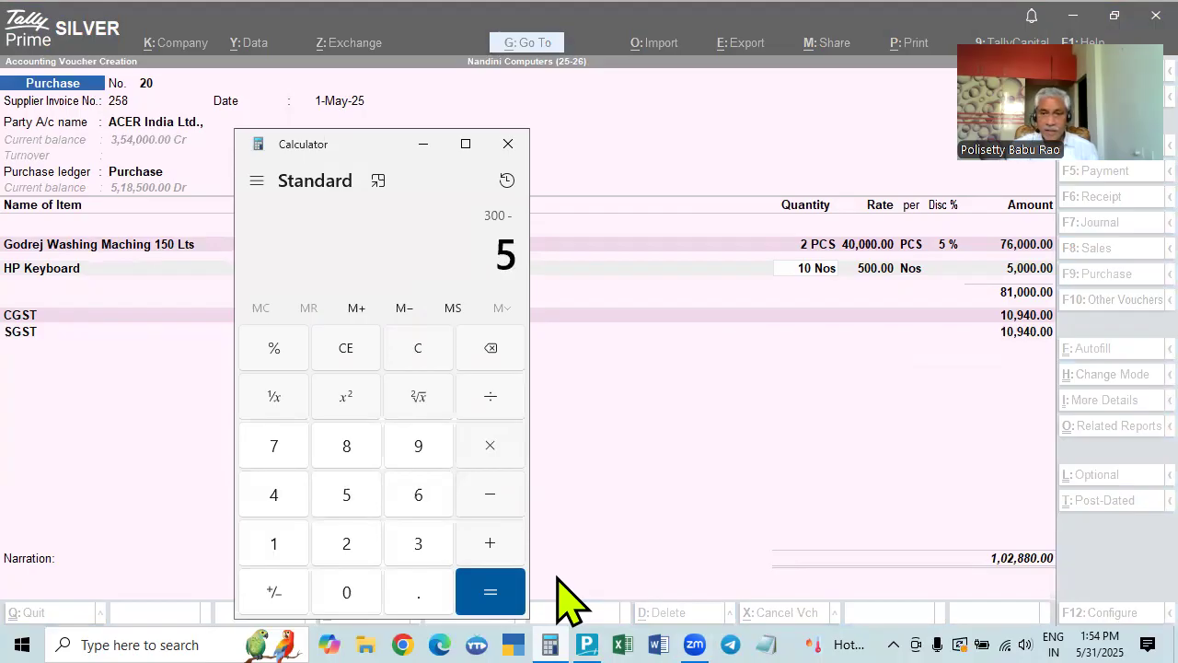
key("0")
key("0")
key("0")
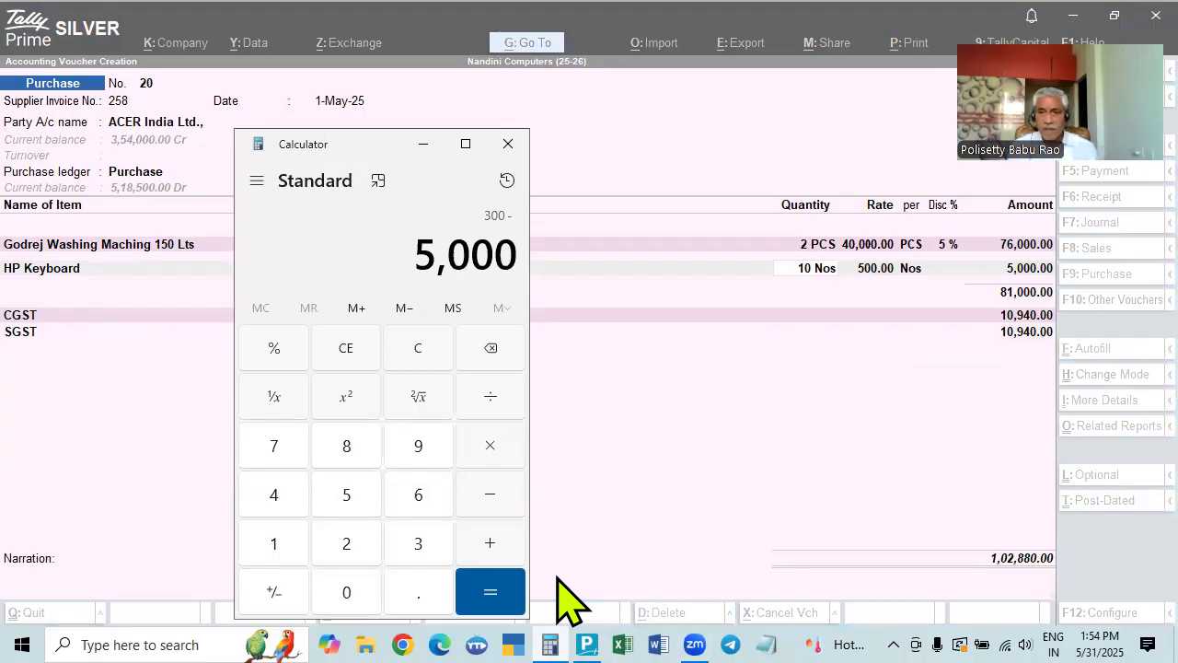
key("Escape")
Compute 6% of 5000 again, add 10640 to verify the voucher's total CGST, and close Calculator
key("5")
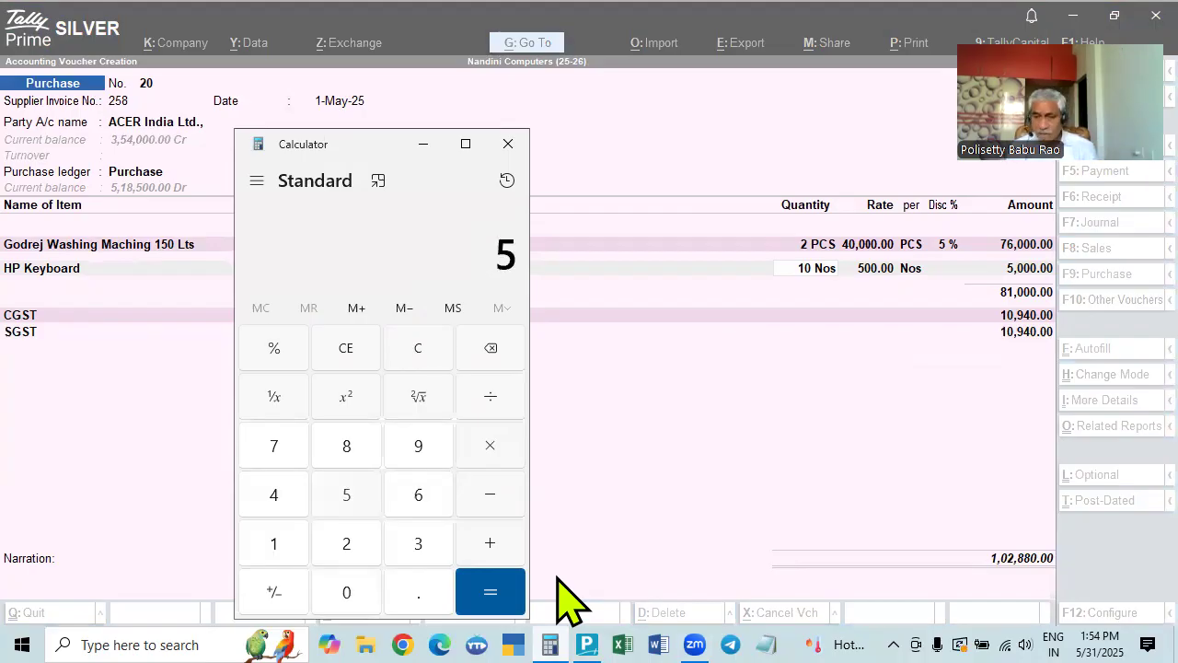
key("0")
key("0")
key("0")
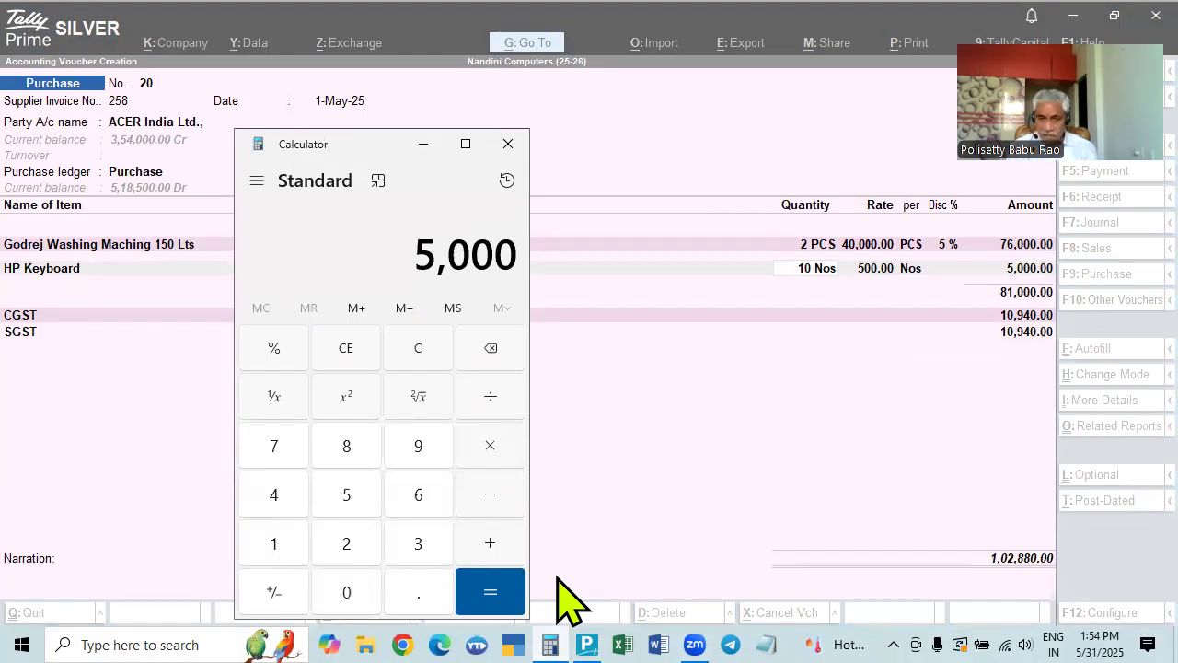
key("asterisk")
key("6")
key("percent")
key("Return")
key("plus")
type("10640")
key("Return")
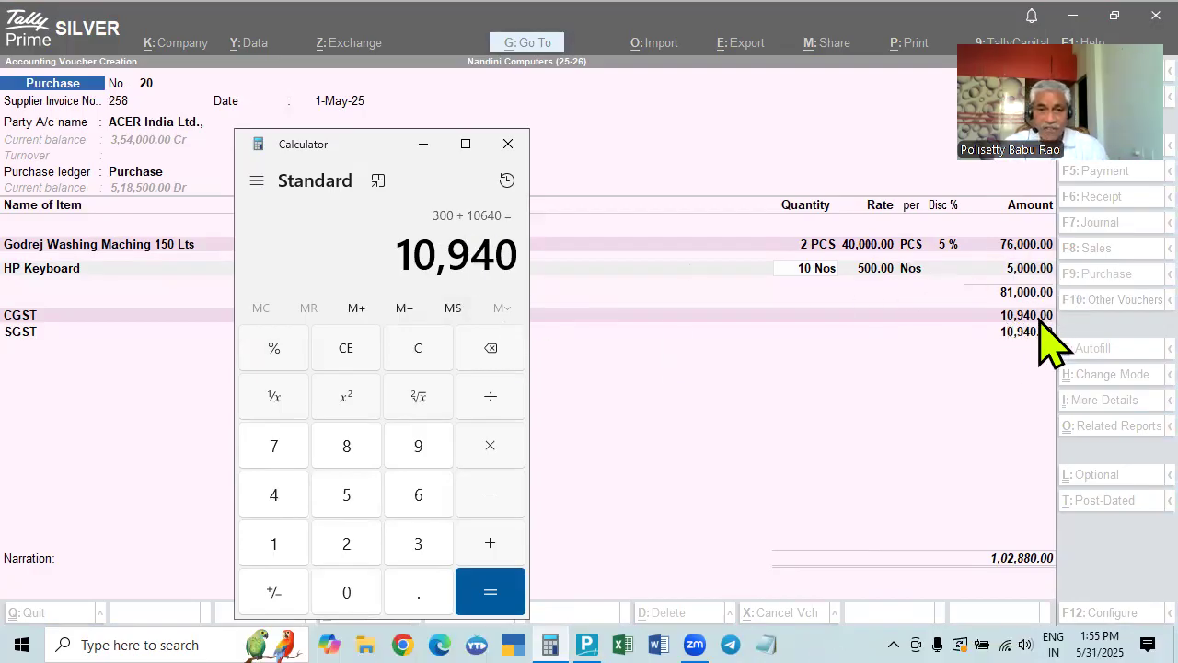
left_click(507, 144)
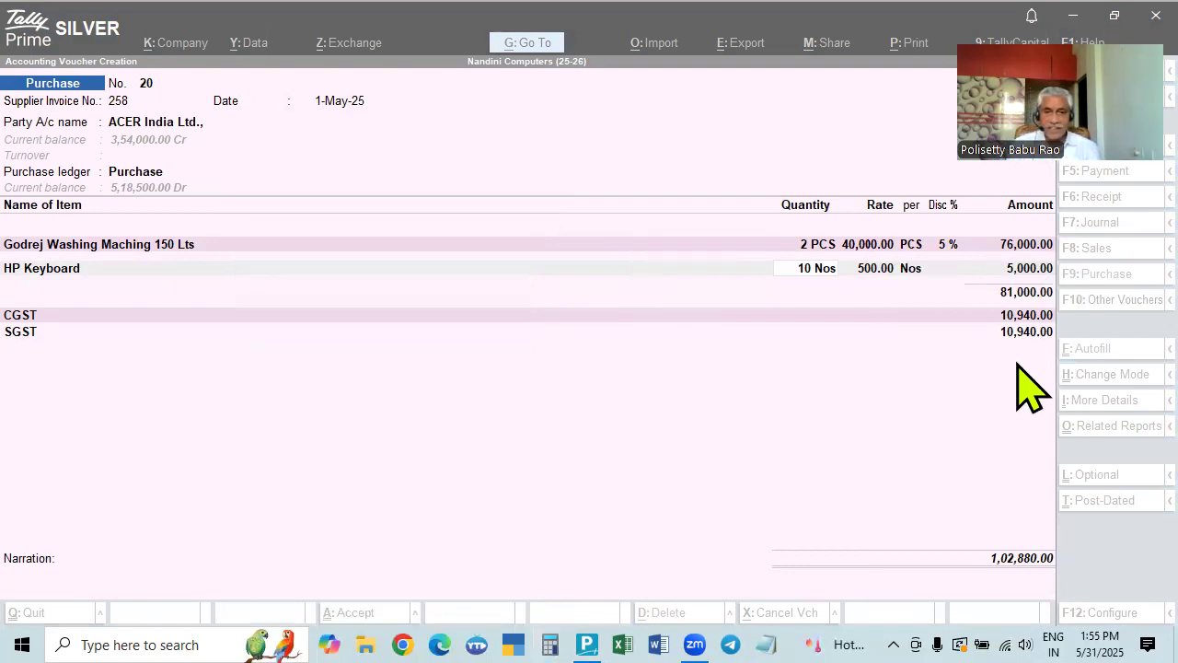
Return to the purchase voucher in TallyPrime, go through its remaining fields, and save it
left_click(962, 387)
key("Return")
key("Return")
key("Return")
key("Return")
key("Return")
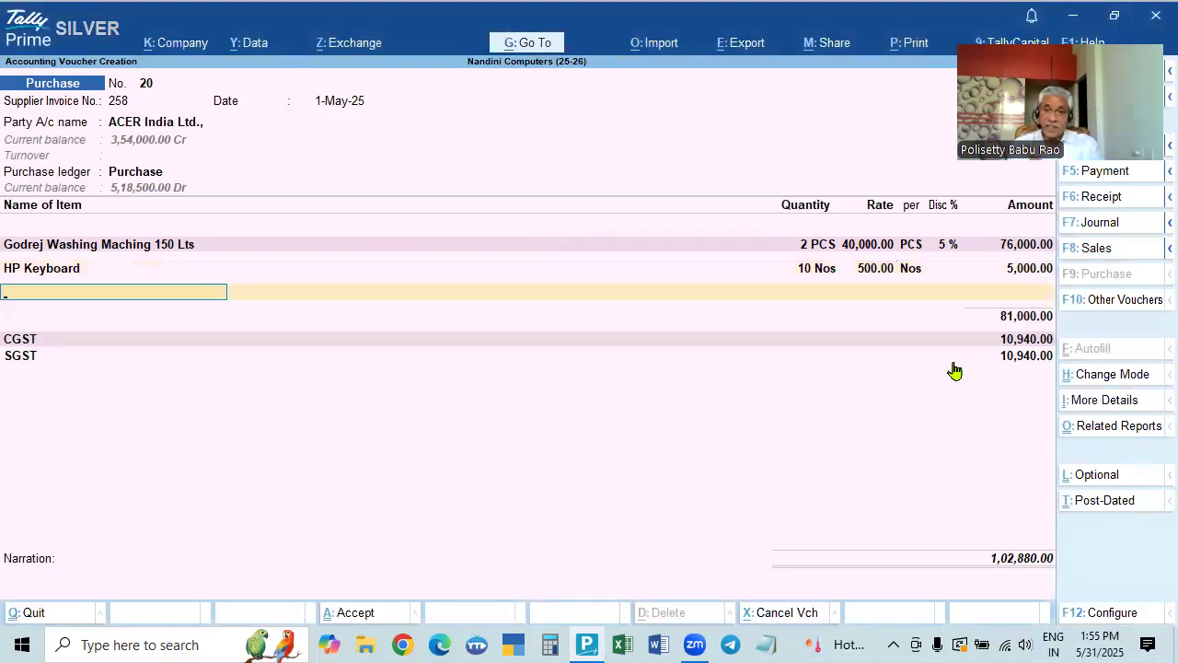
key("Return")
key("Return")
key("Return")
key("Return")
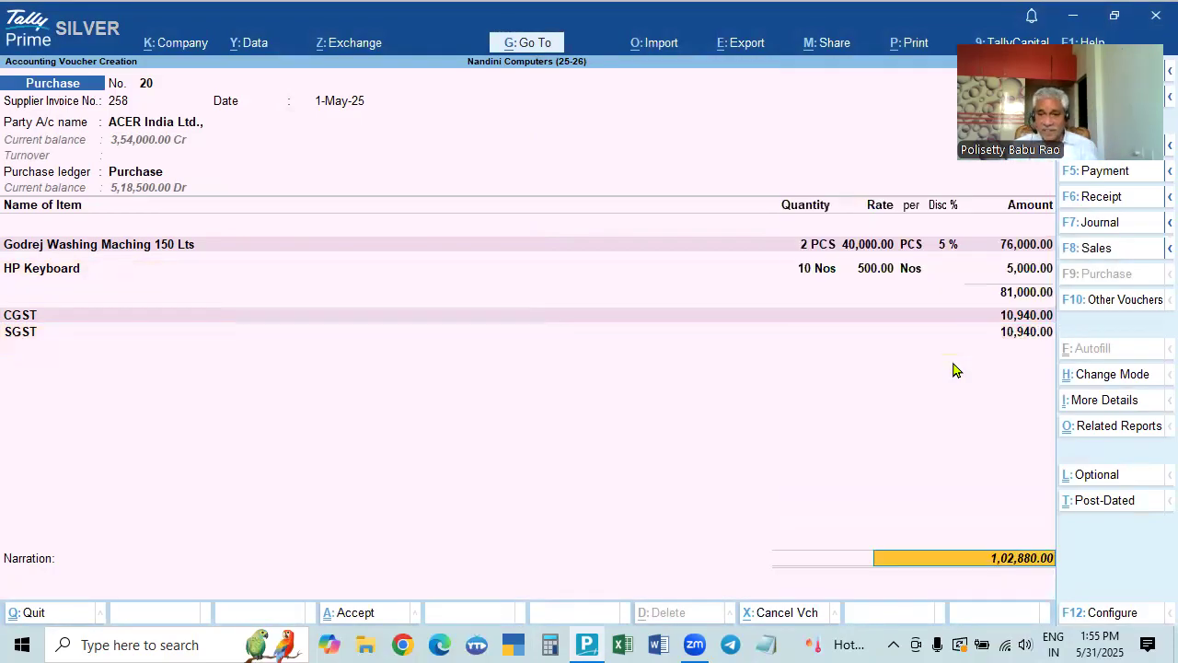
key("Return")
key("Return")
key("Return")
key("Return")
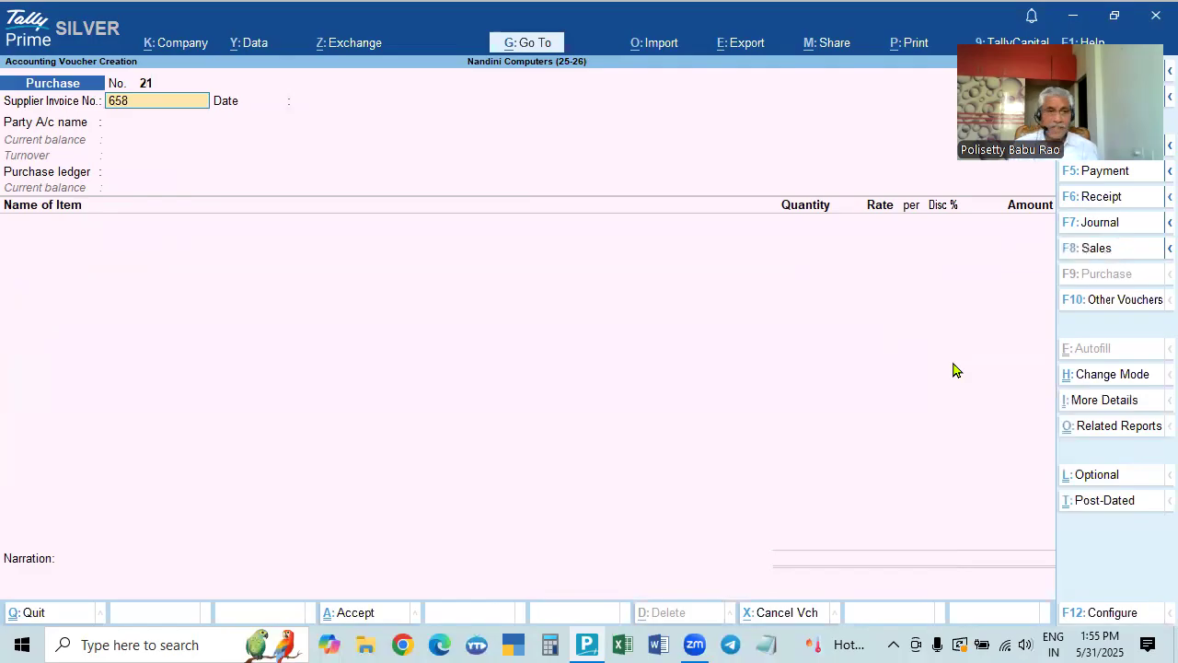
Start the new purchase voucher with supplier invoice number 658, party ACER India Ltd. with its default details, and the Purchase ledger
key("Return")
key("Return")
key("Return")
key("ctrl+a")
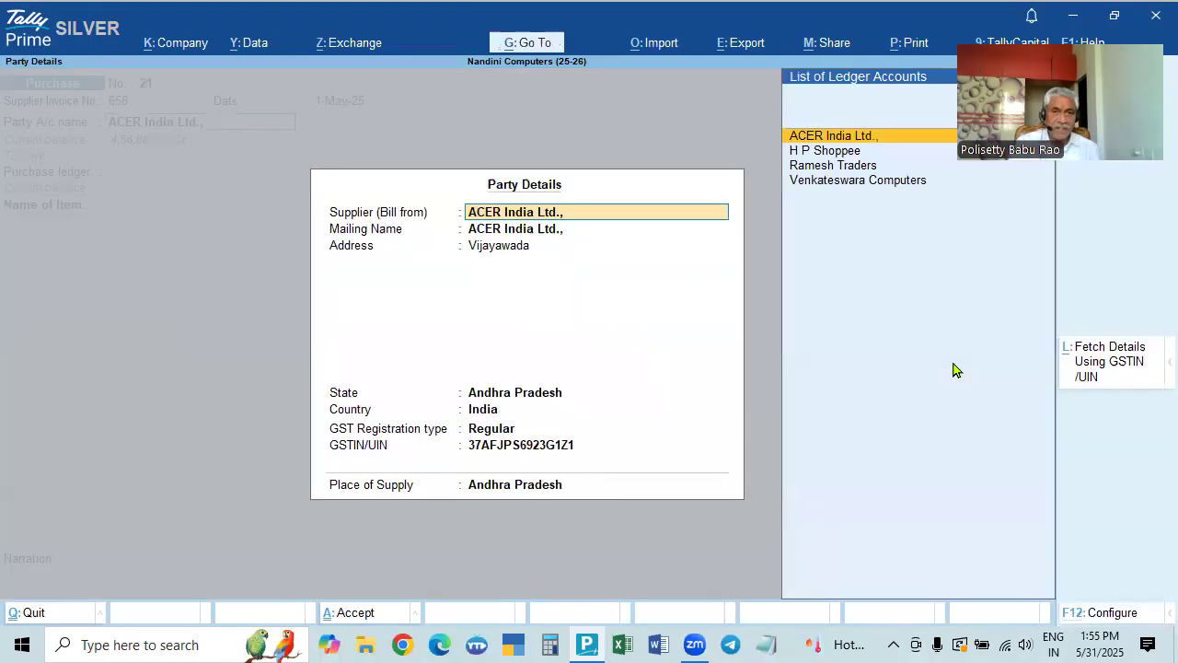
key("ctrl+a")
key("Return")
Add the stock item LG Refrigirator 100 Lts with quantity 2 PCS at a rate of 40,000 and no discount percentage
key("Down")
key("Down")
key("Down")
key("Down")
key("Down")
key("Down")
key("Down")
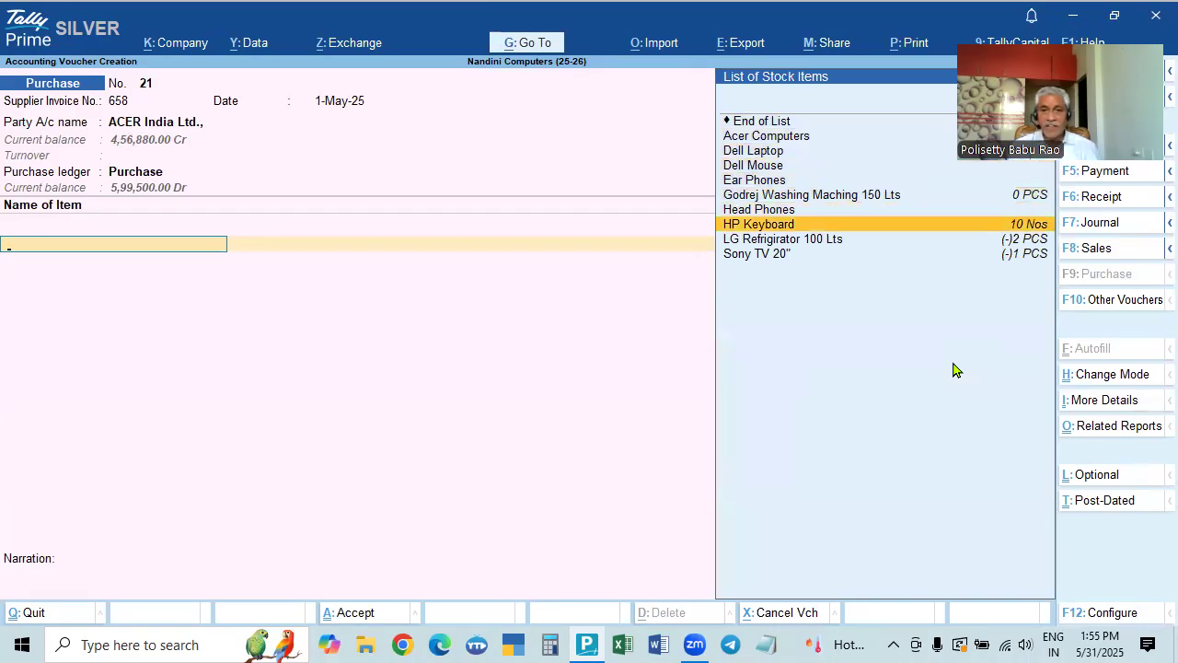
key("Down")
key("Return")
key("Return")
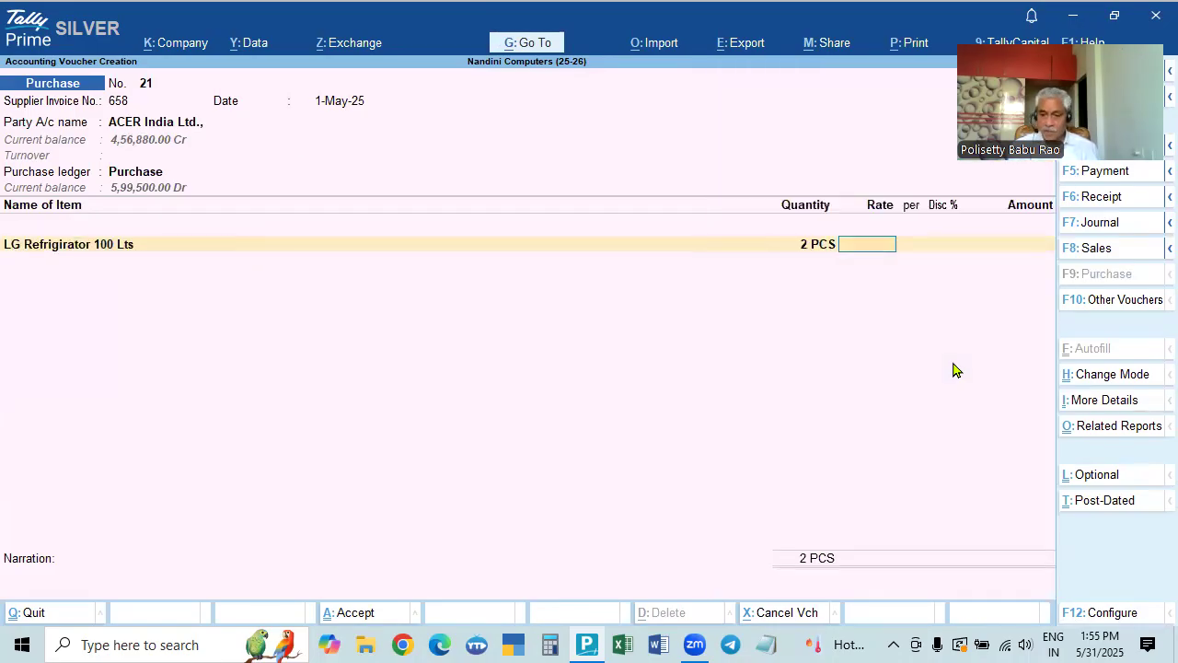
type("40,000")
key("Return")
key("Return")
key("Return")
Add the stock item Sony TV 20" with quantity 2 PCS at a rate of 30,000 and no discount percentage
key("Down")
key("Down")
key("Down")
key("Down")
key("Down")
key("Down")
key("Down")
key("Down")
key("Down")
key("Down")
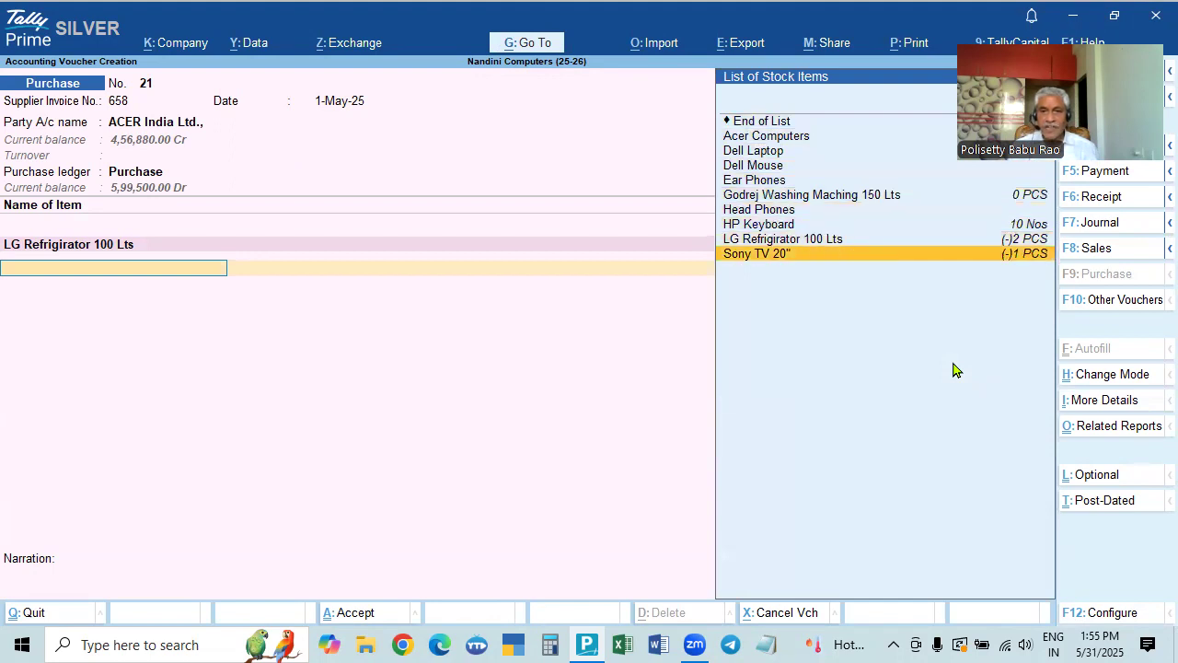
key("Return")
key("Return")
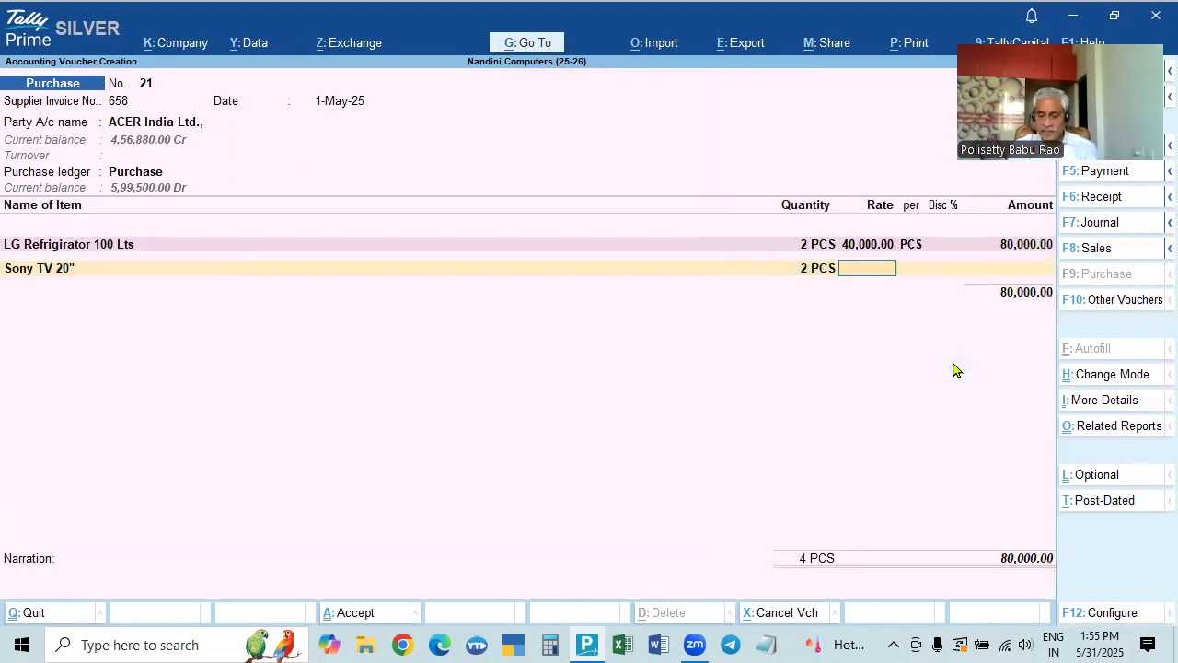
type("30,000")
key("Return")
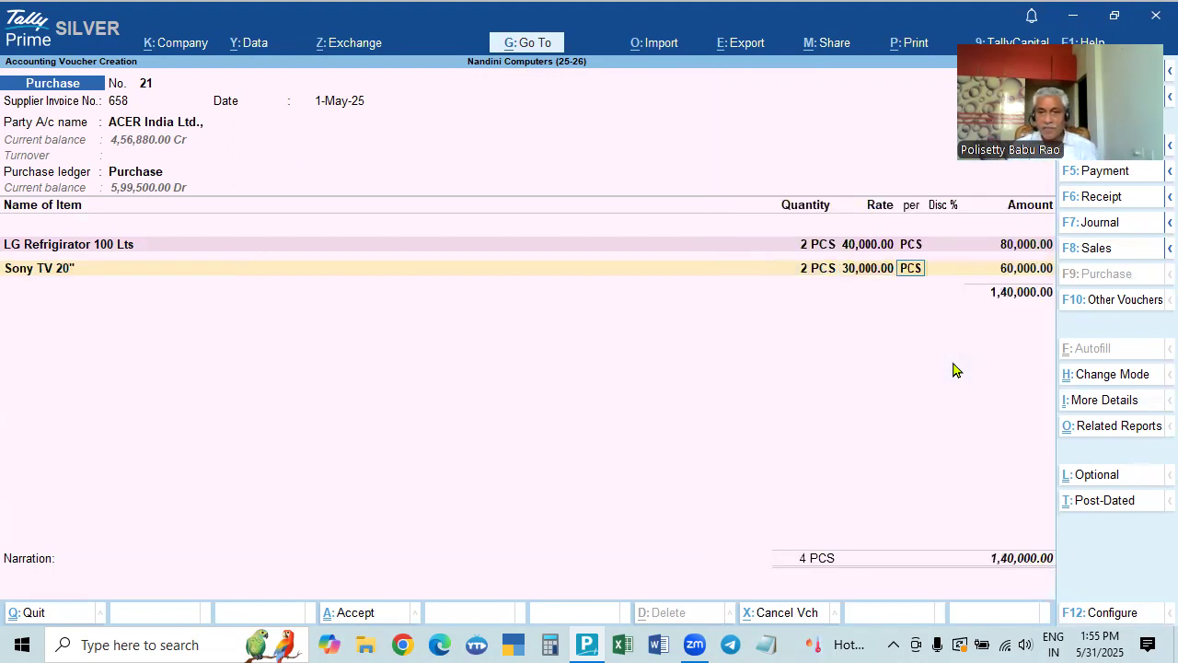
key("Return")
key("Return")
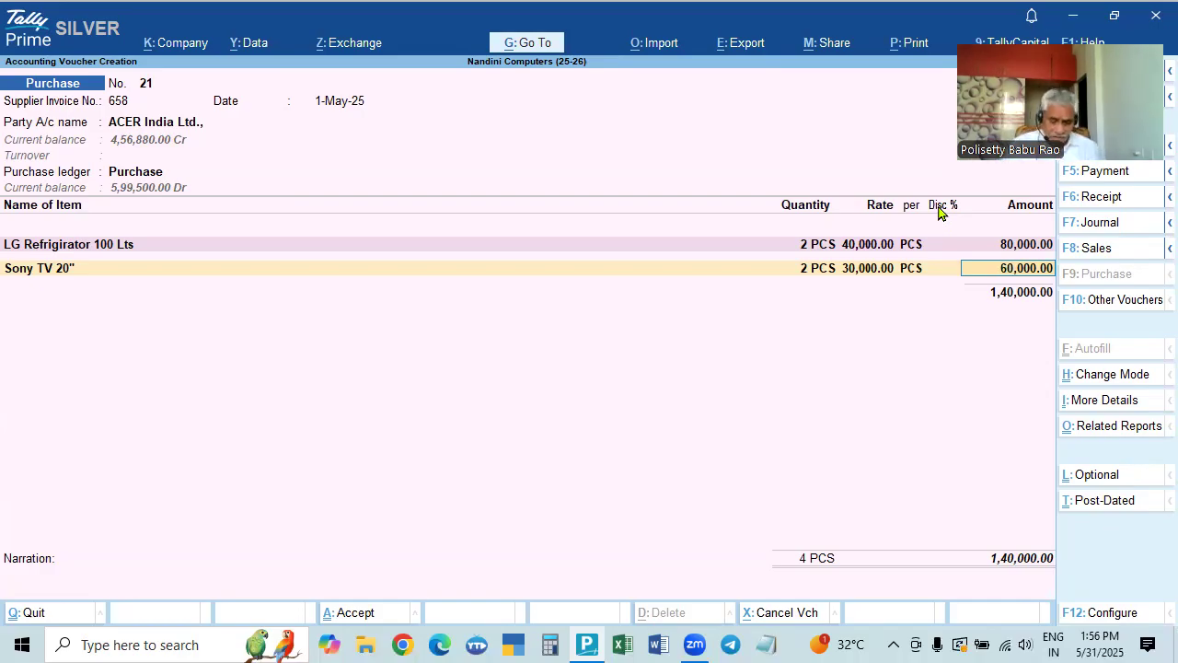
Check the Use Discount column in invoices setting in the company features and return to the voucher
key("F11")
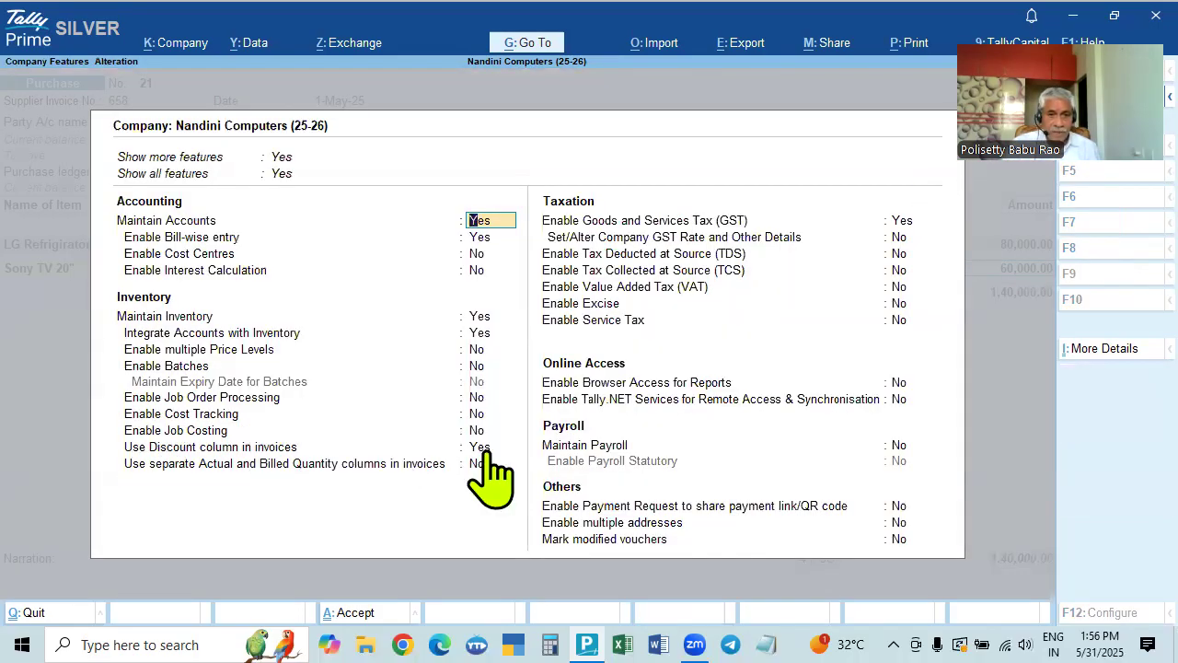
key("Escape")
key("y")
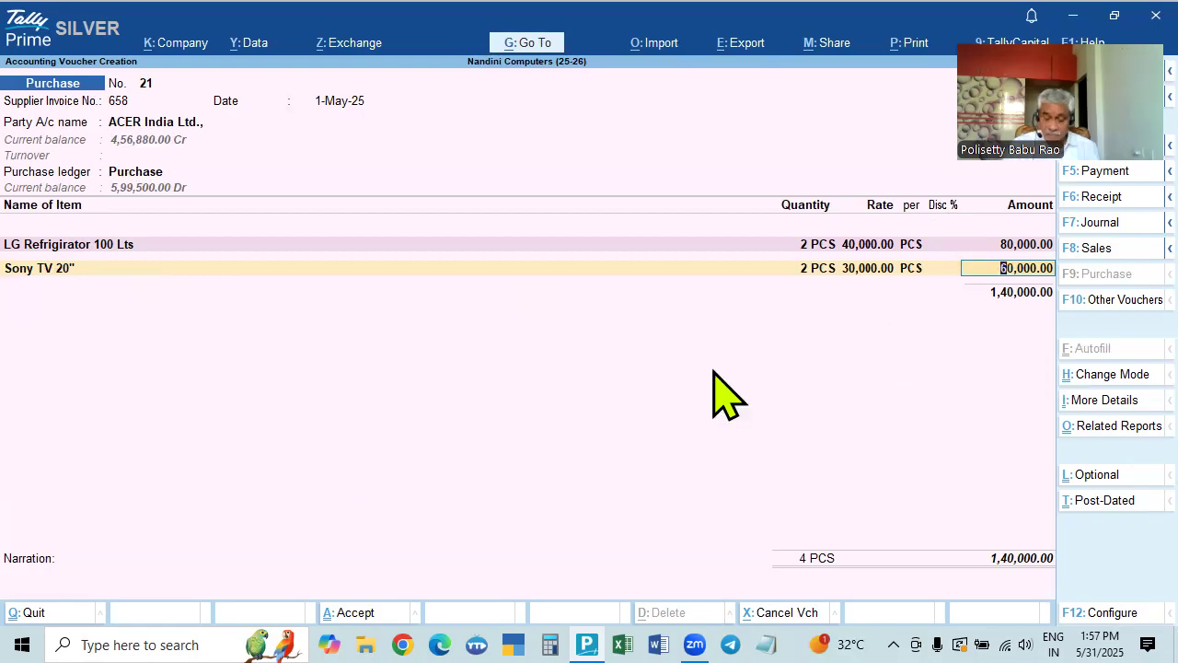
key("F11")
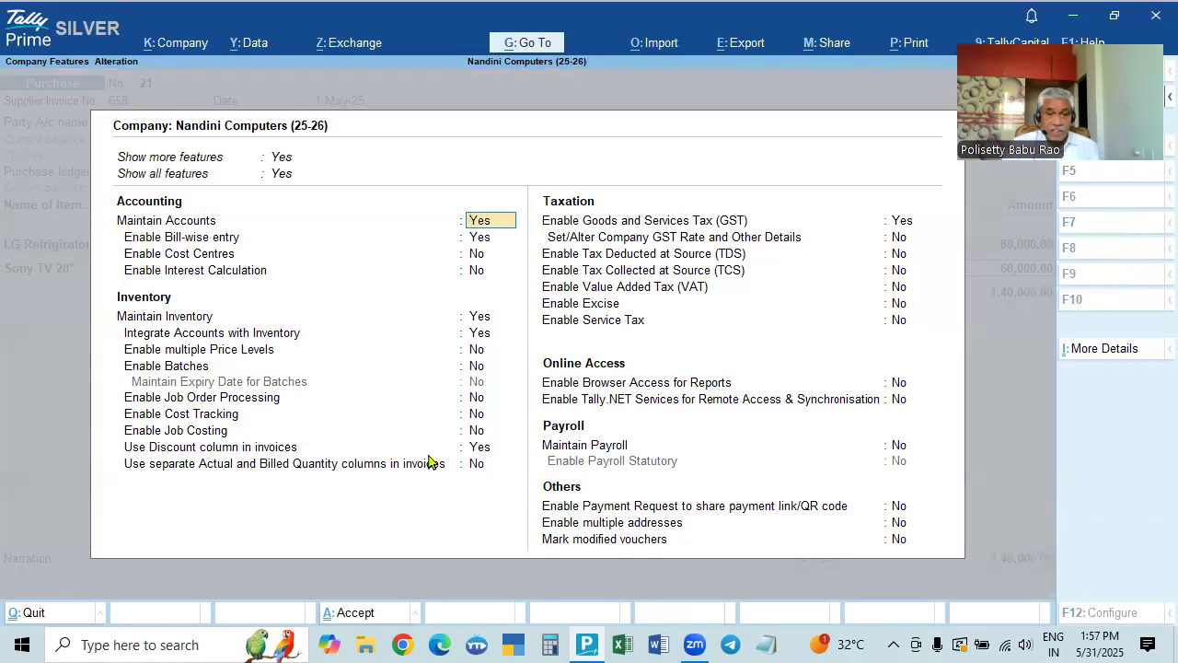
key("Escape")
key("y")
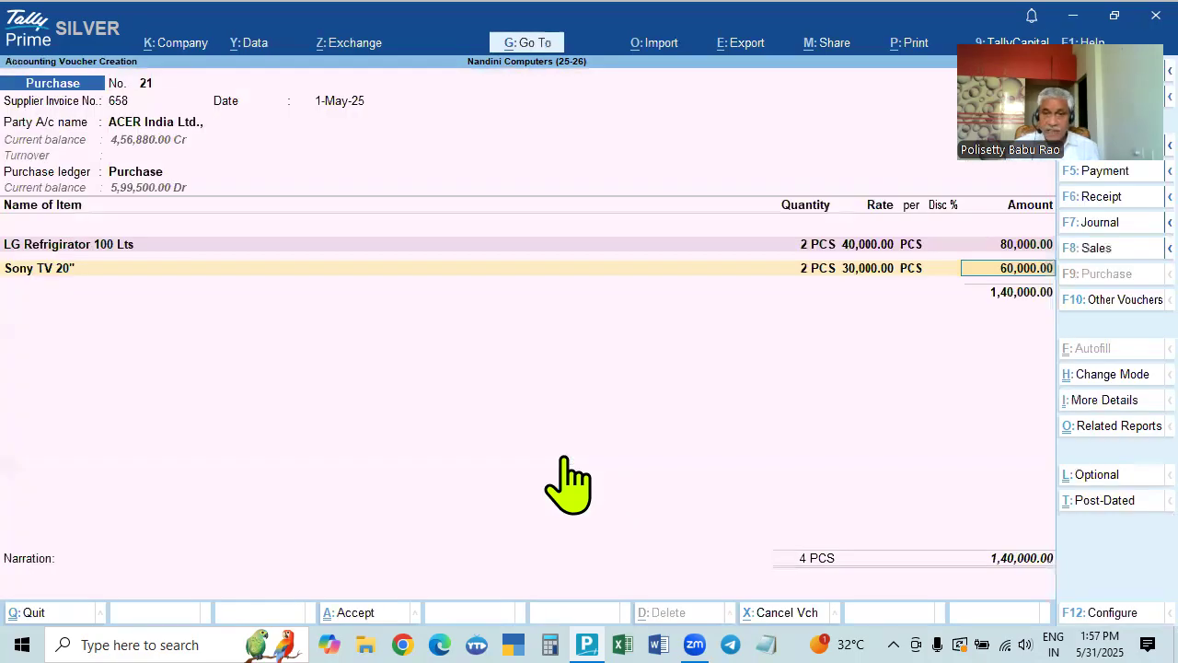
Enable Provide Cash/Trade Discount in the purchase voucher configuration and save the configuration
key("F12")
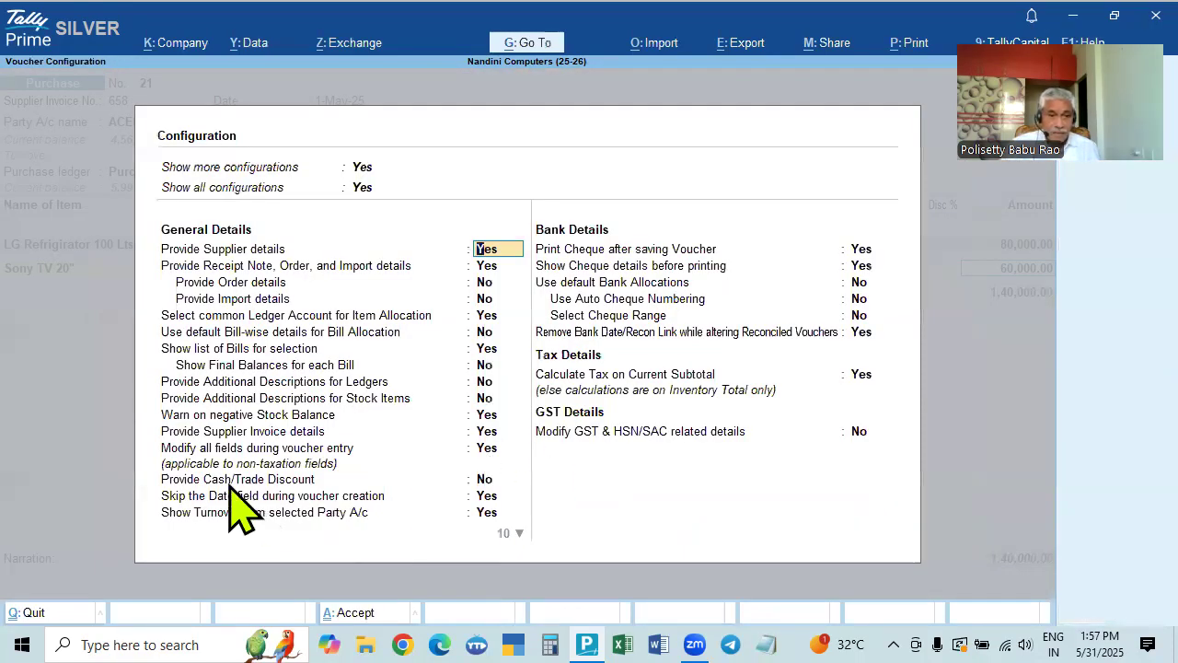
left_click(487, 479)
key("y")
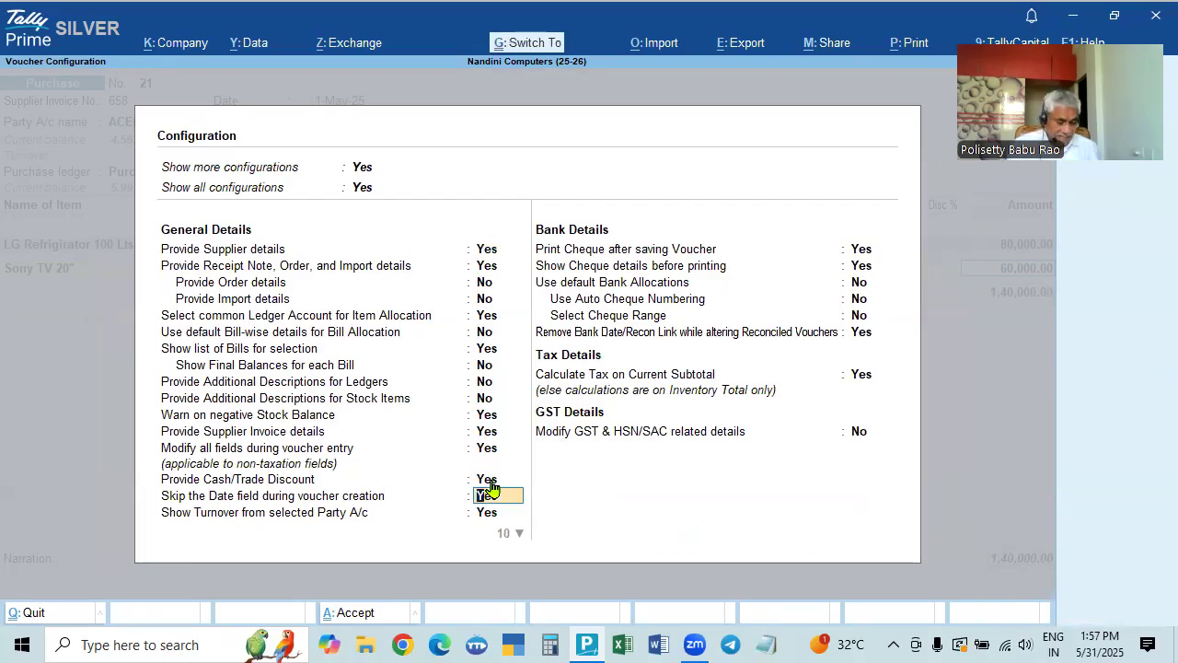
key("ctrl+a")
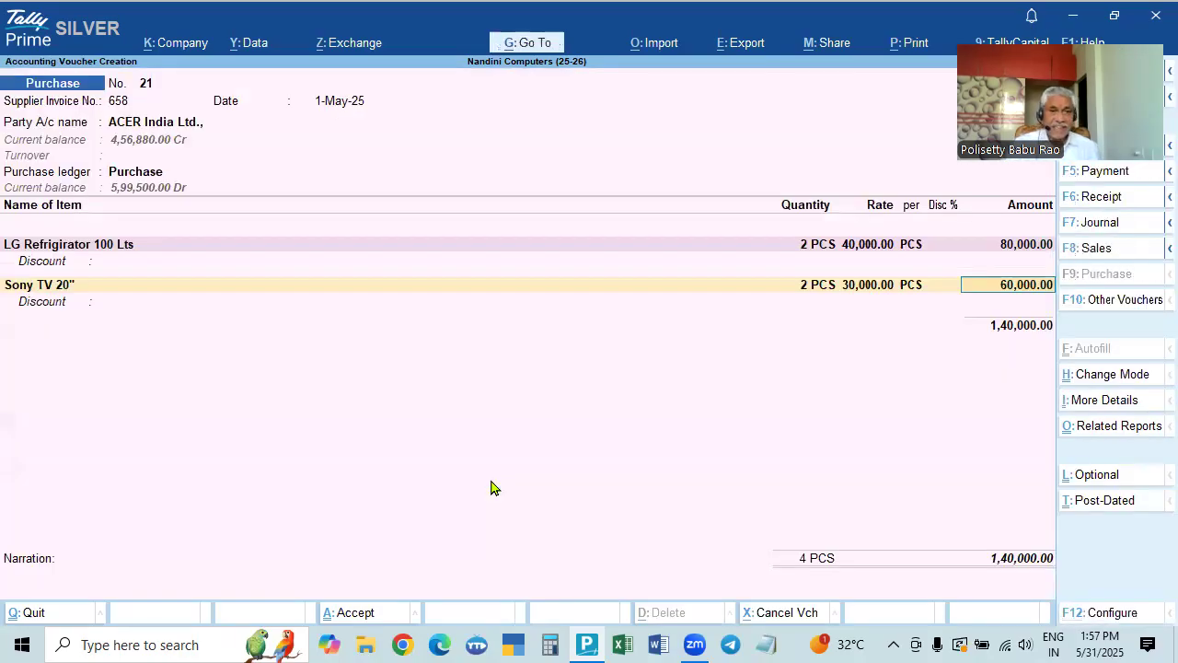
Enter a flat discount amount of 5,000 instead of a percentage for the LG Refrigirator 100 Lts item
left_click(55, 265)
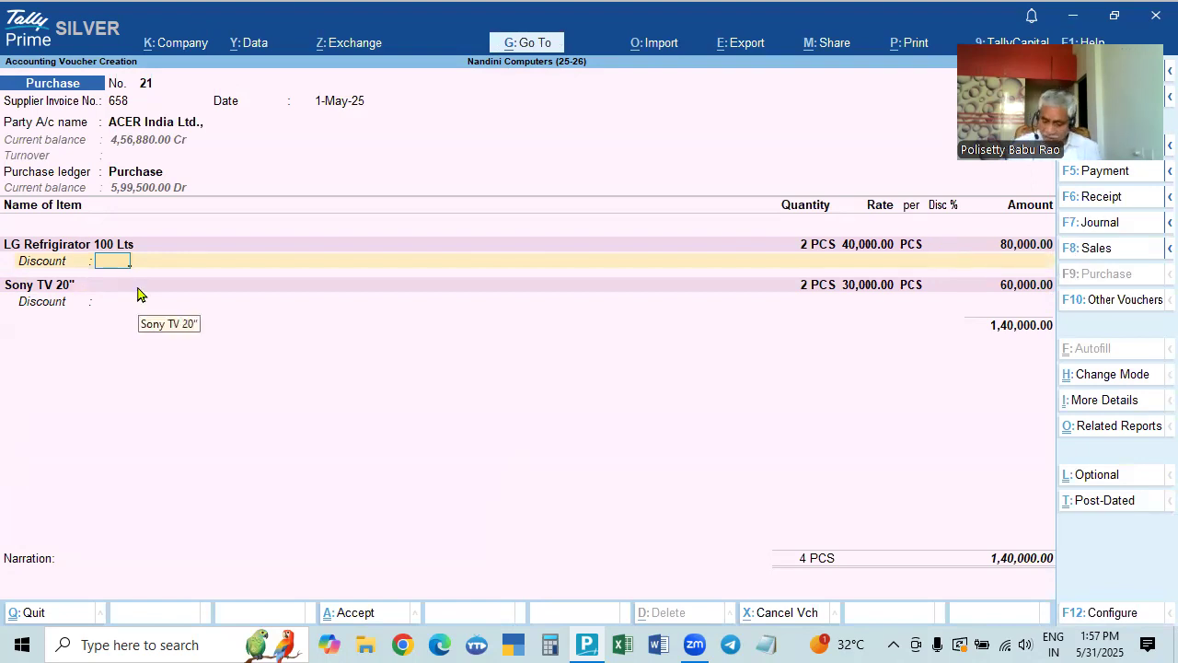
key("Return")
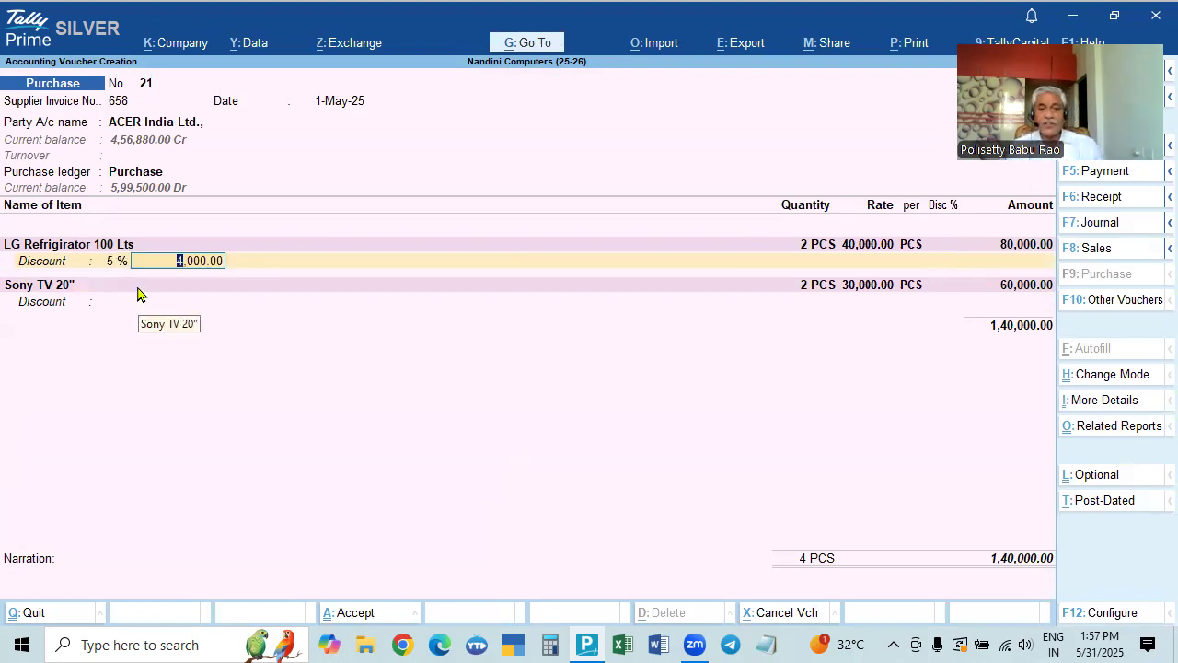
key("BackSpace")
key("space")
key("Return")
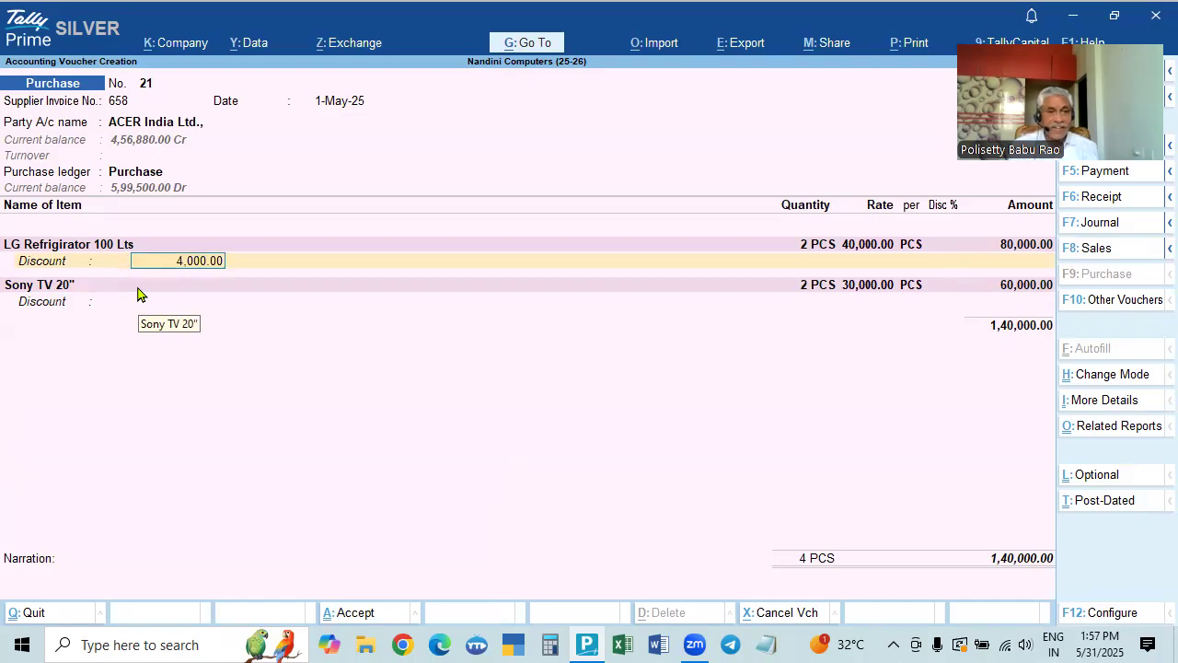
type("5000")
key("Return")
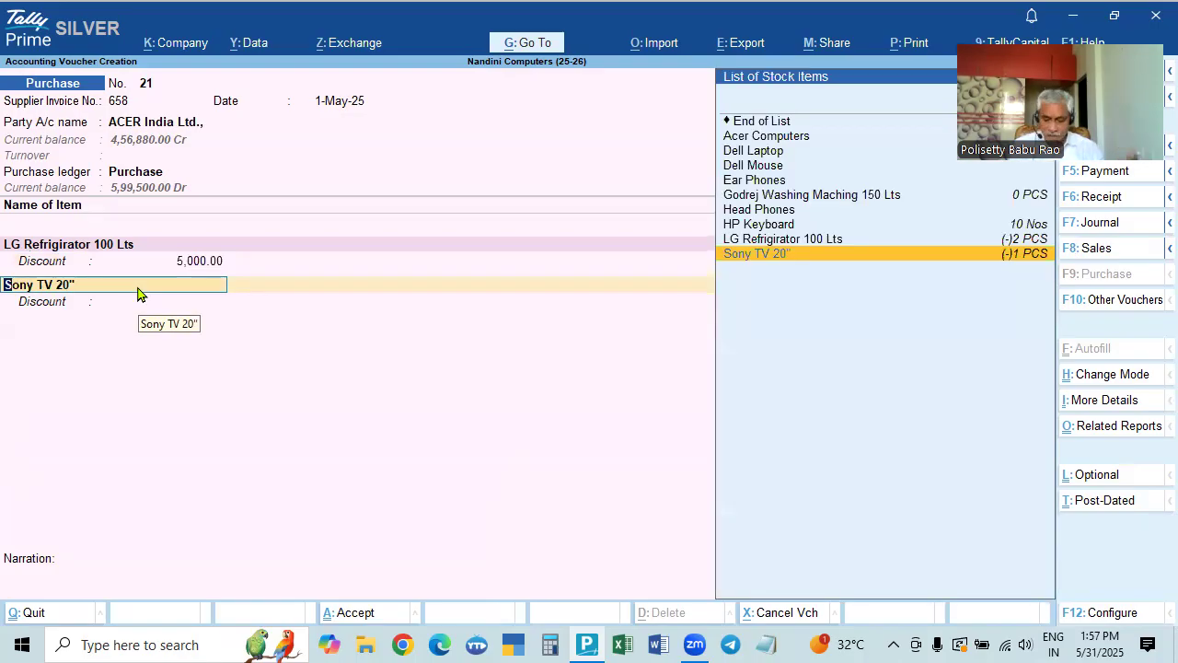
Set the LG Refrigirator 100 Lts discount to 5% with its calculated amount and move on to the Sony TV 20" line
key("BackSpace")
key("BackSpace")
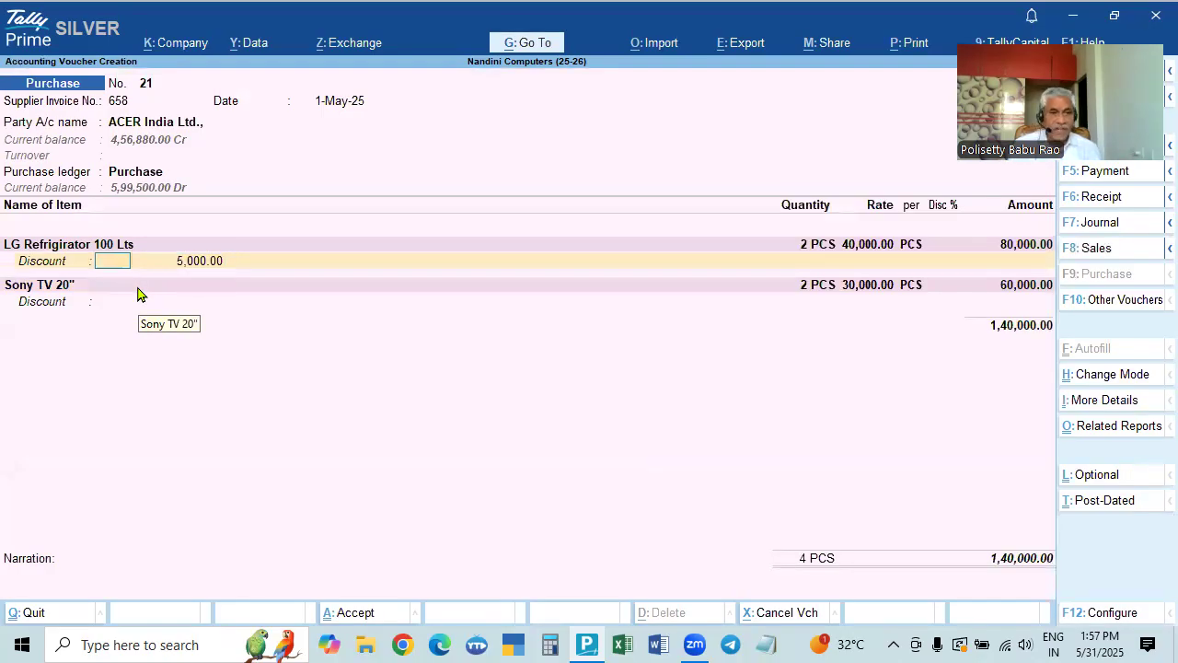
type("5")
key("Return")
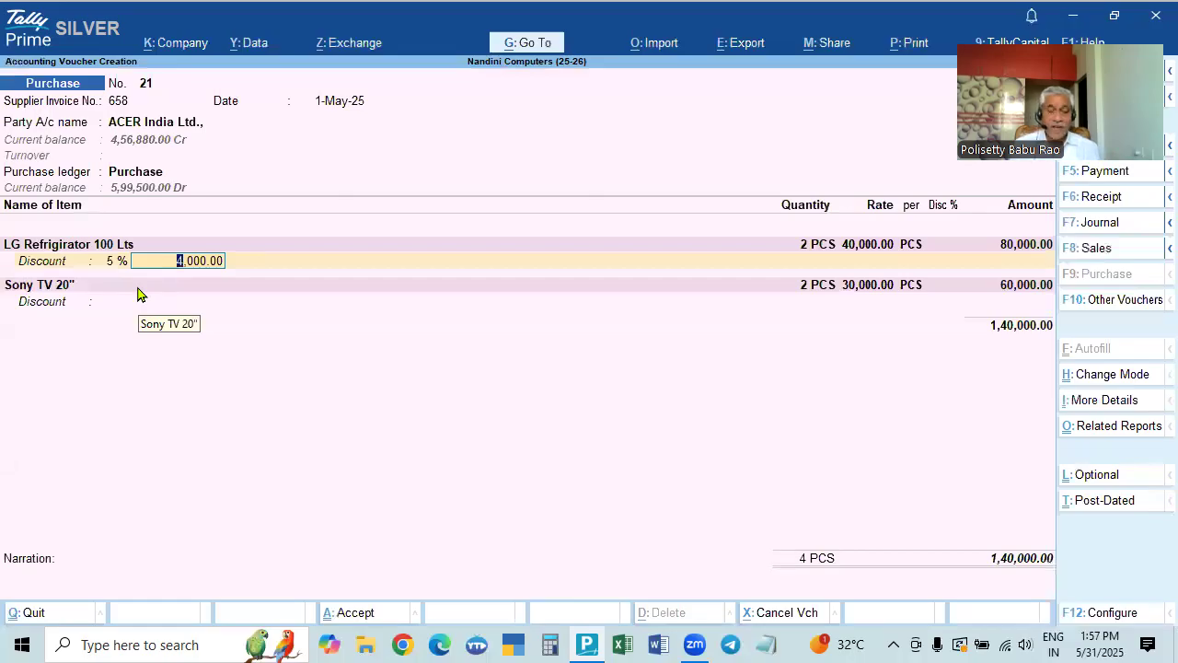
key("Return")
key("Return")
key("BackSpace")
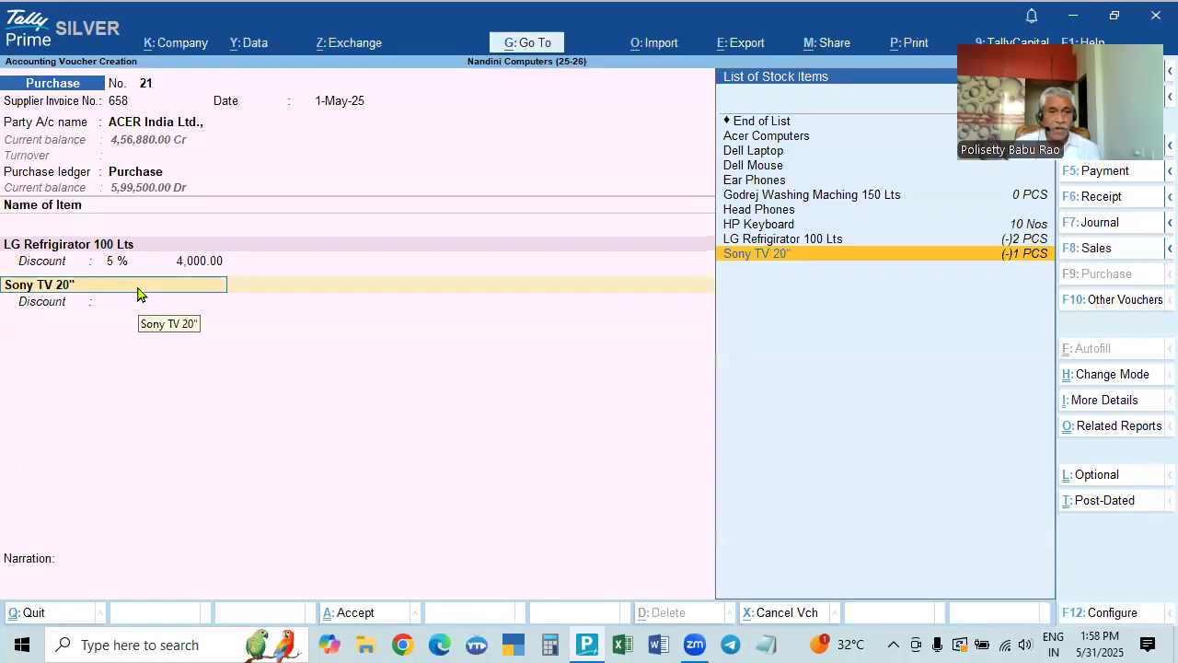
key("Return")
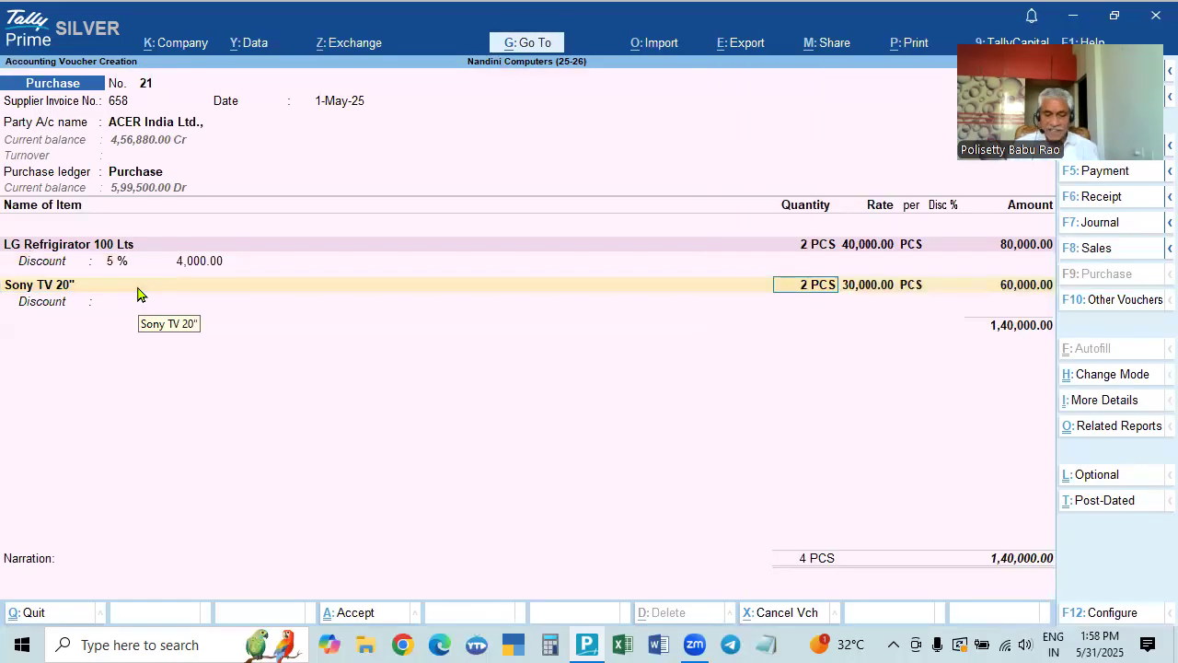
key("BackSpace")
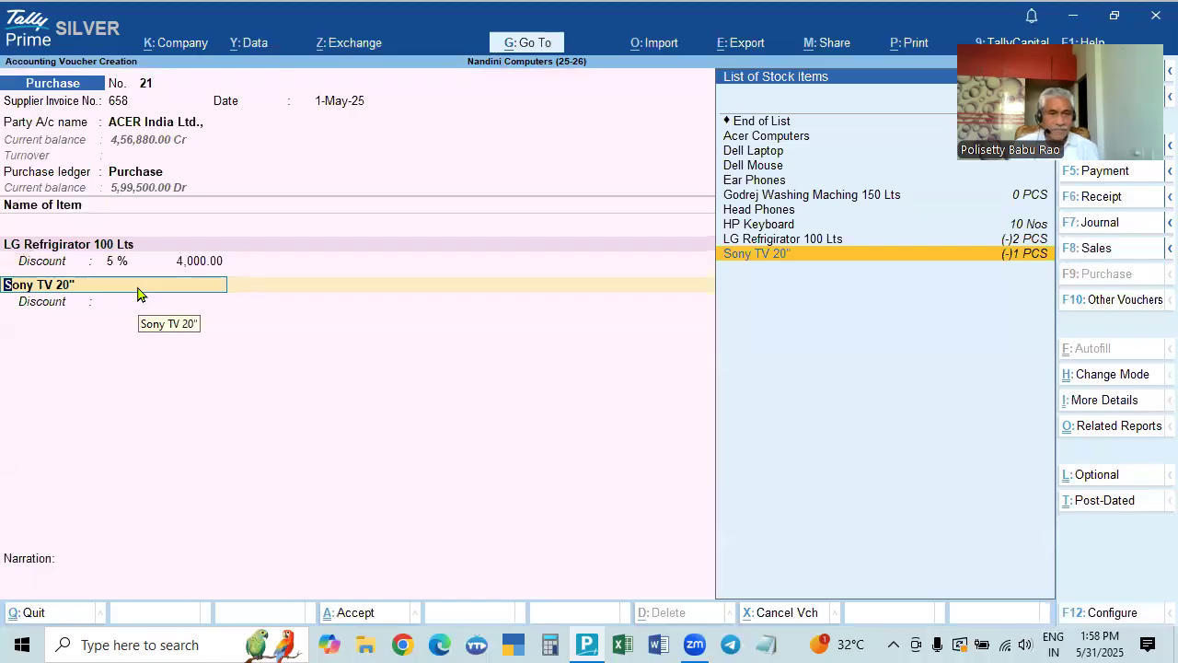
Accept the Sony TV 20" line with 2 PCS at a rate of 30,000 and move on to its discount
key("Return")
key("Return")
key("Return")
key("Return")
key("Return")
key("Return")
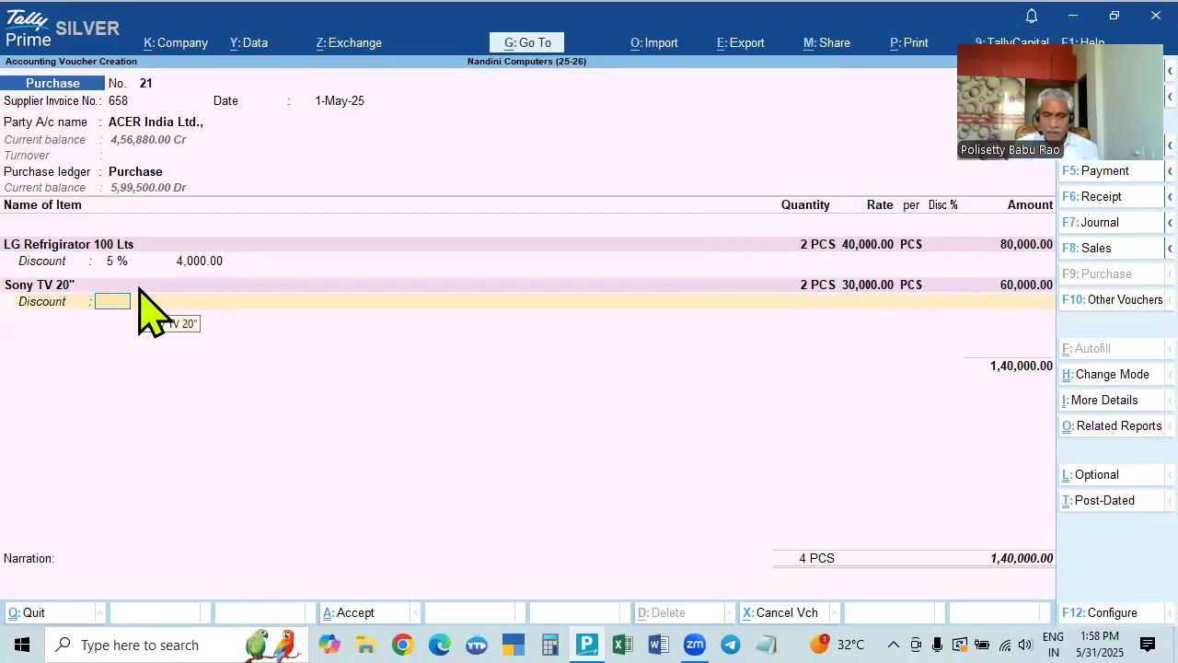
Try a 2% discount on Sony TV 20", clear the percentage and enter a flat discount of 5,000 instead
key("Return")
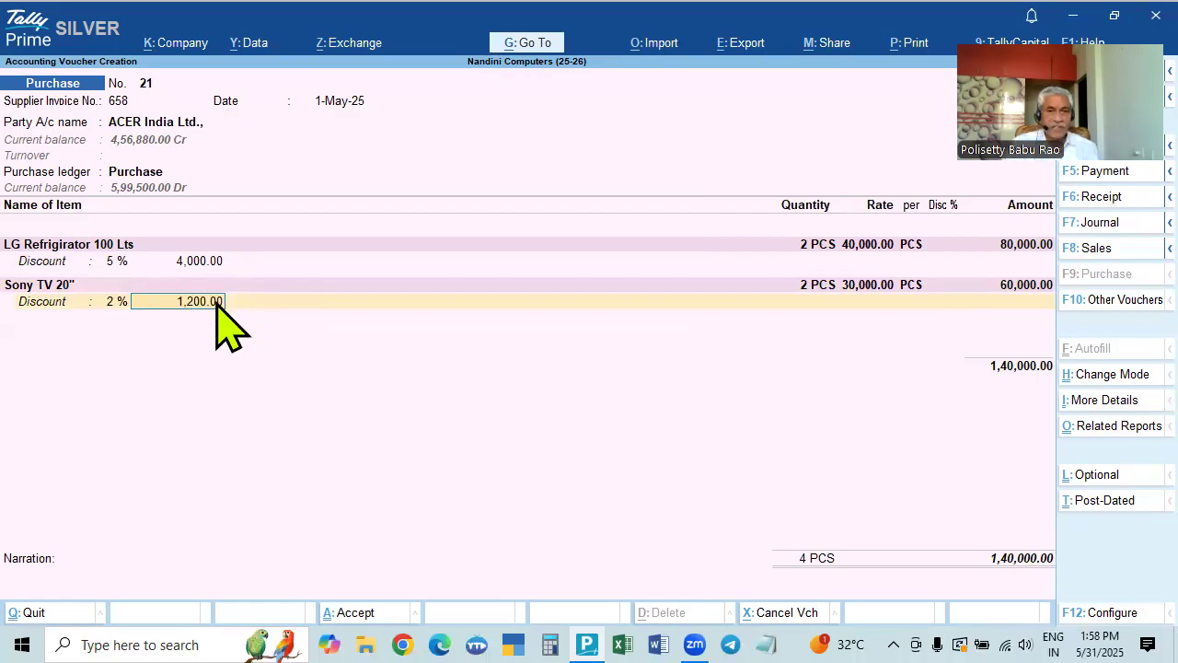
key("BackSpace")
key("BackSpace")
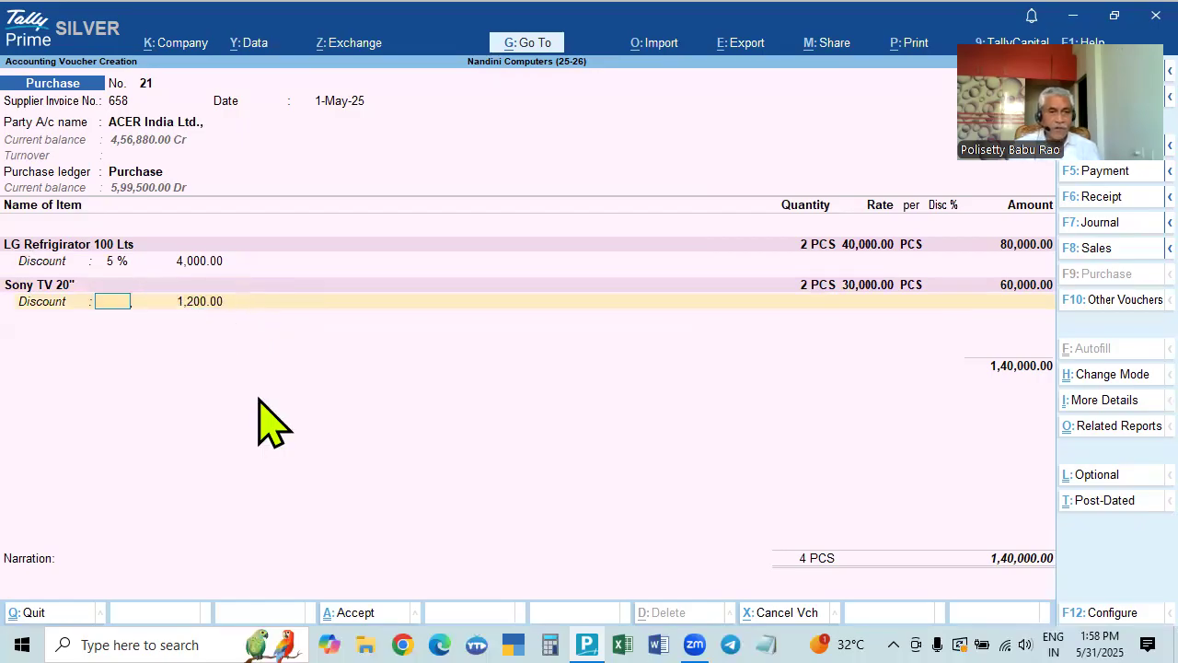
type("5")
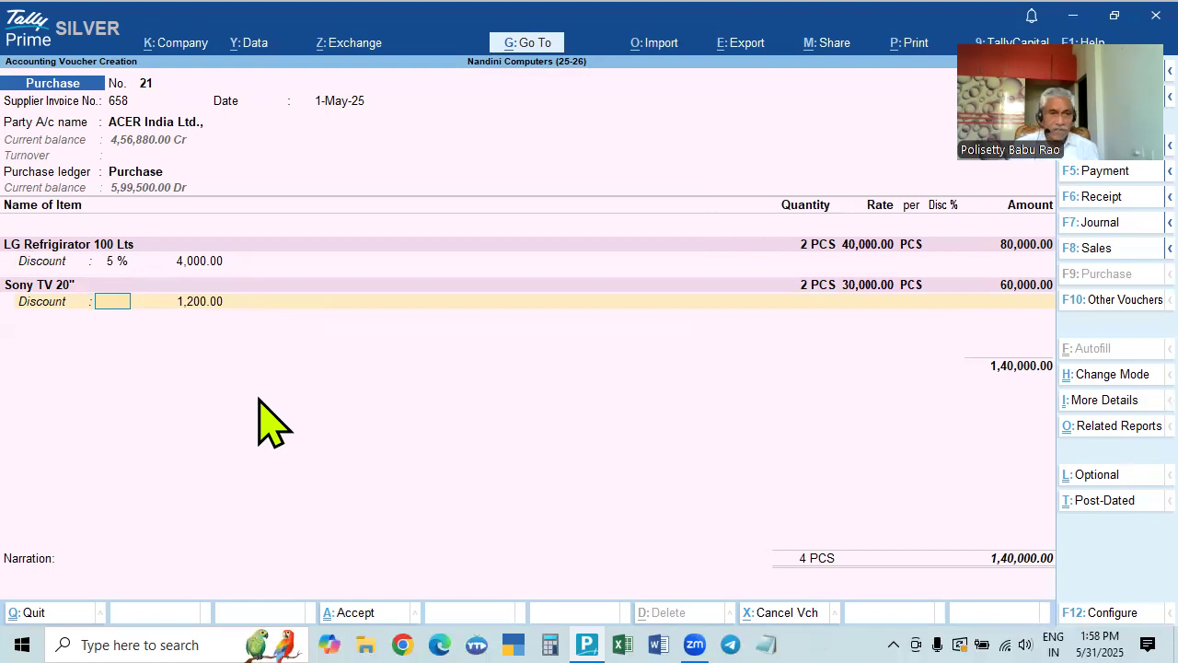
key("Return")
type("5000")
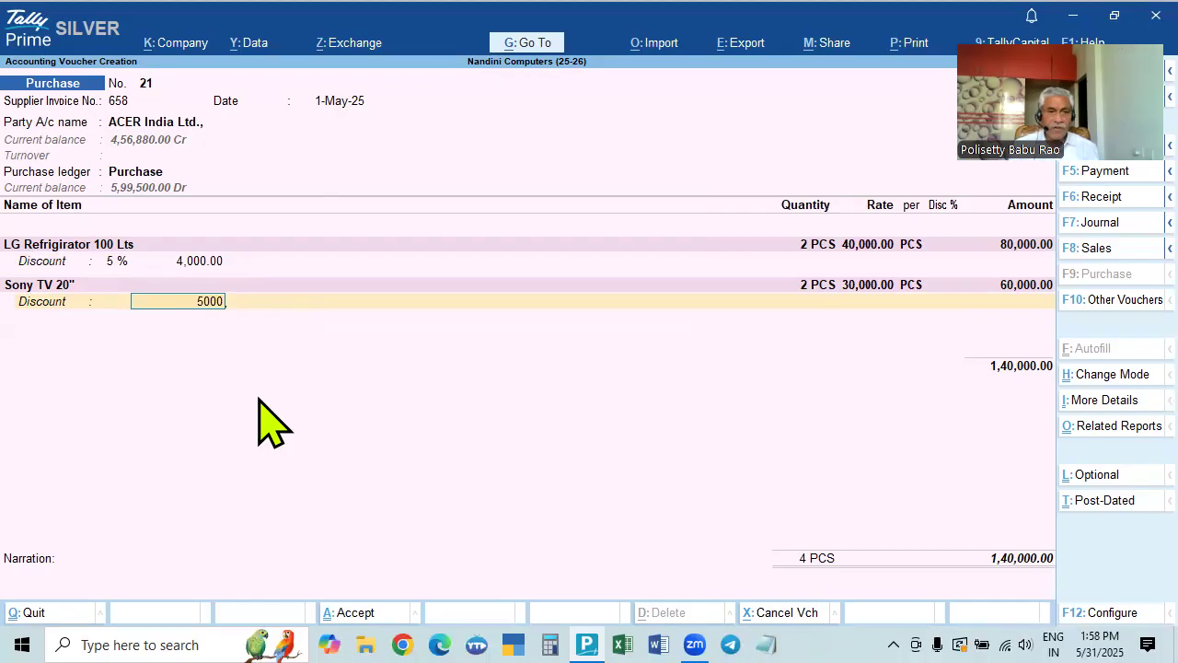
key("Return")
key("Escape")
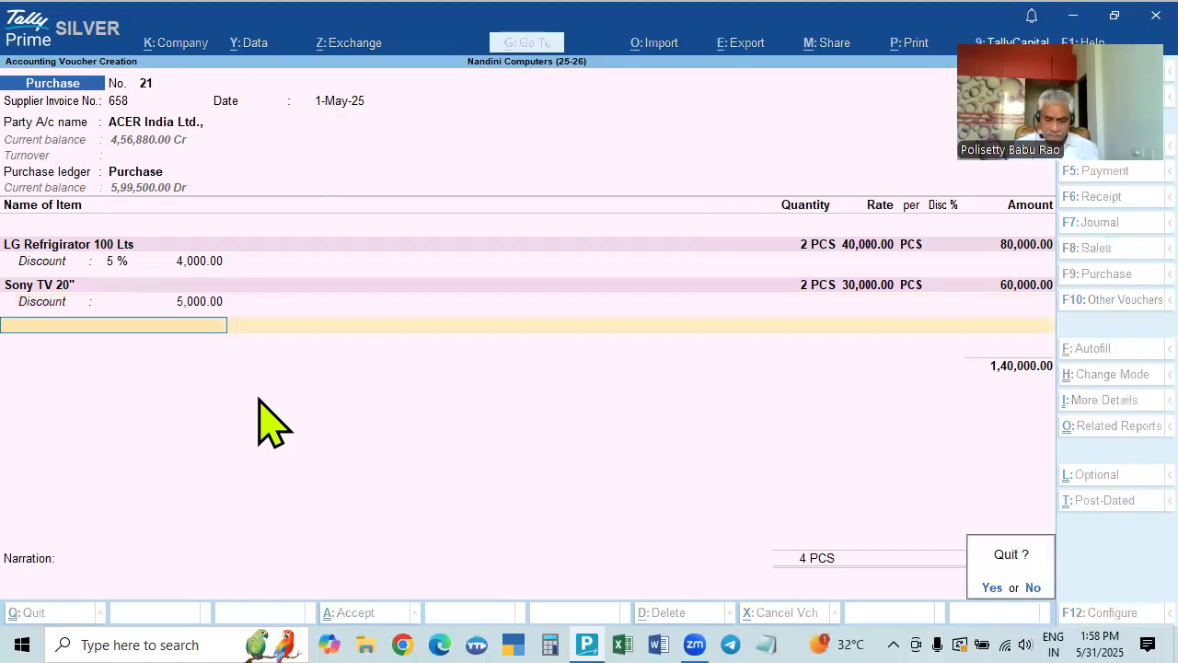
Stay in the voucher and change the flat discount of Sony TV 20" to 500
key("n")
key("BackSpace")
type("5")
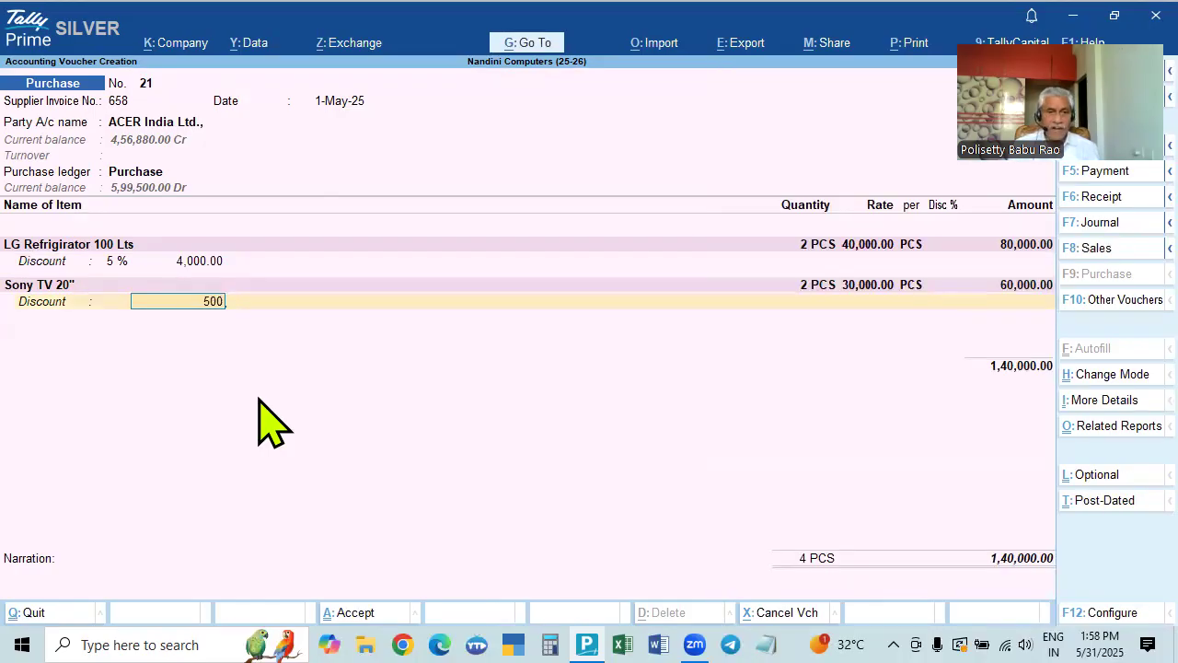
key("Return")
key("Return")
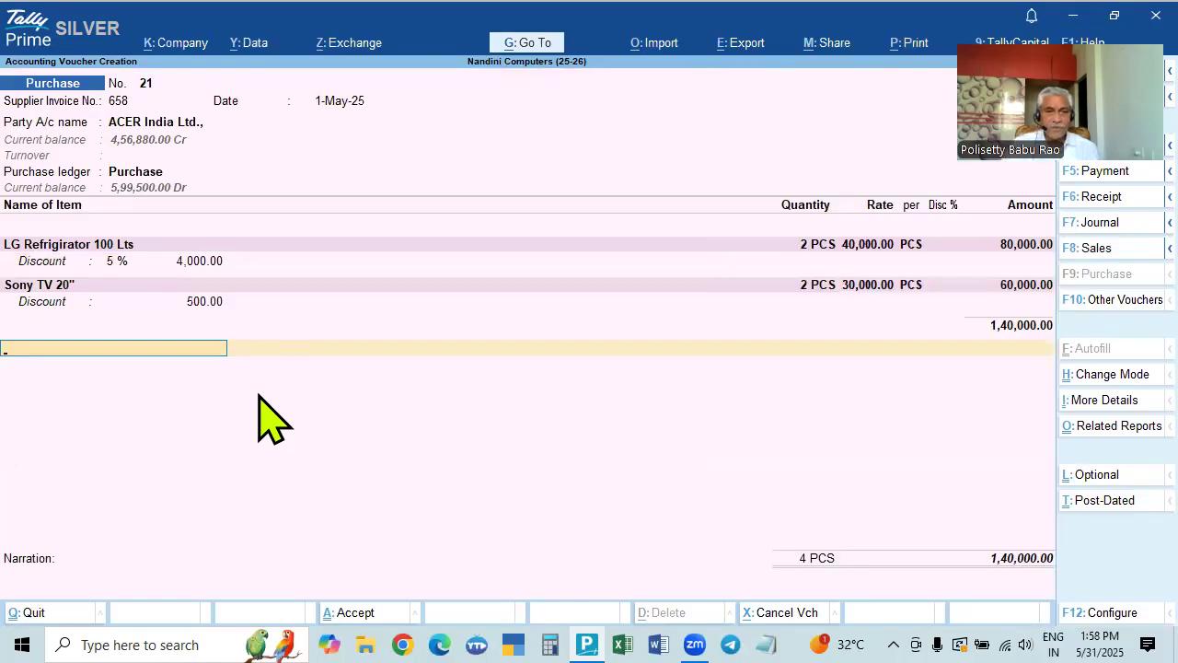
Return to the Sony TV 20" line and set its flat discount to 1,000
left_click(862, 287)
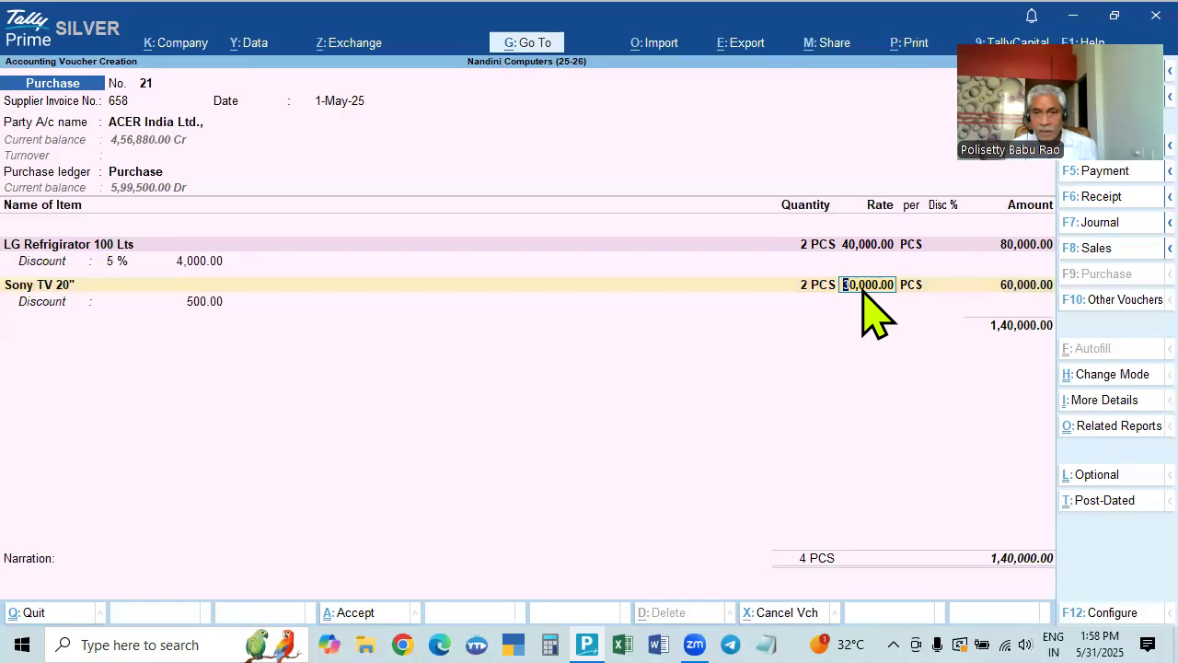
left_click(197, 306)
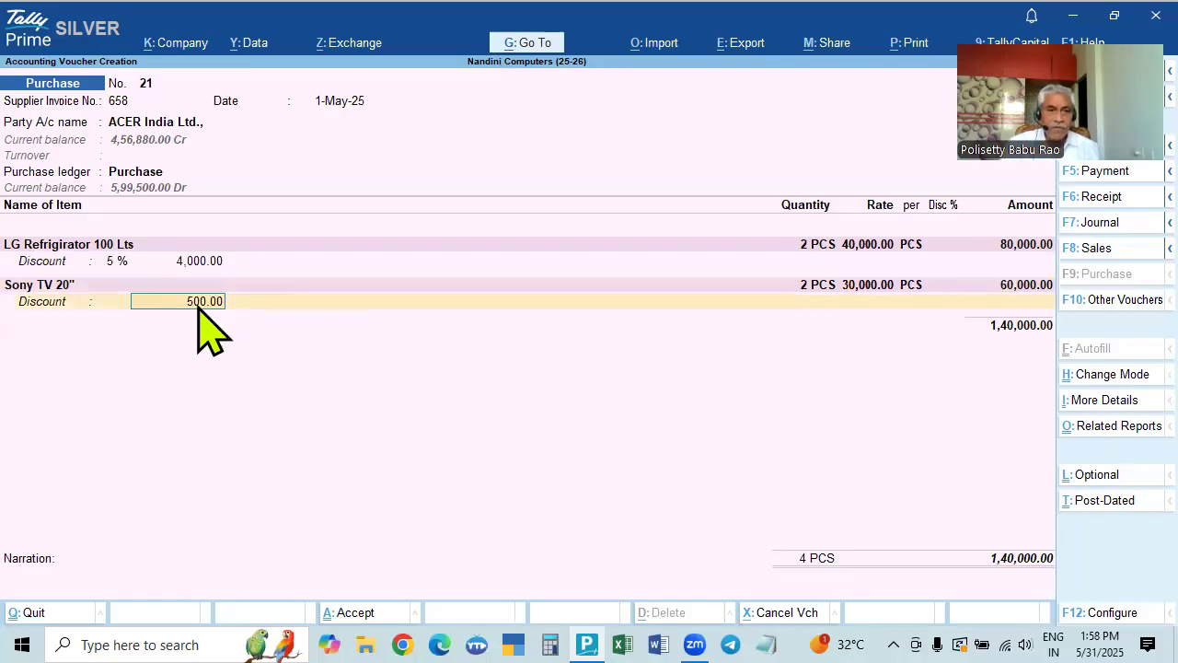
key("BackSpace")
type("1000")
key("Return")
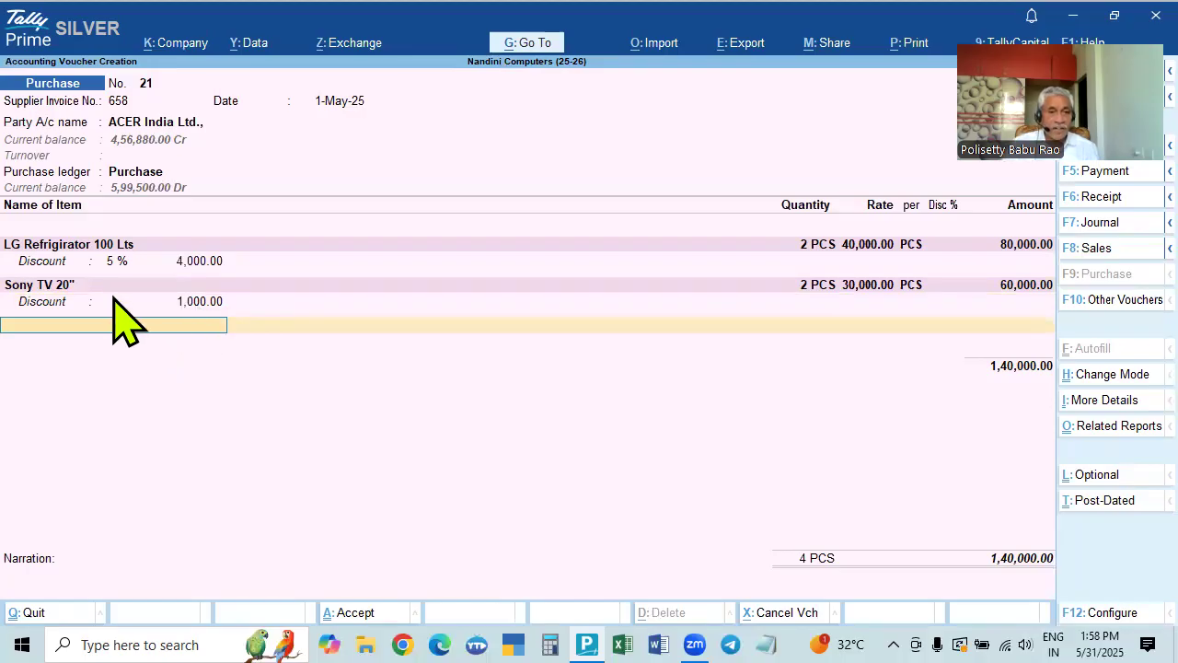
Clear the Sony TV 20" discount amount, re-enter it as 1,000 and move past the item list to the ledger line
left_click(192, 296)
left_click(191, 299)
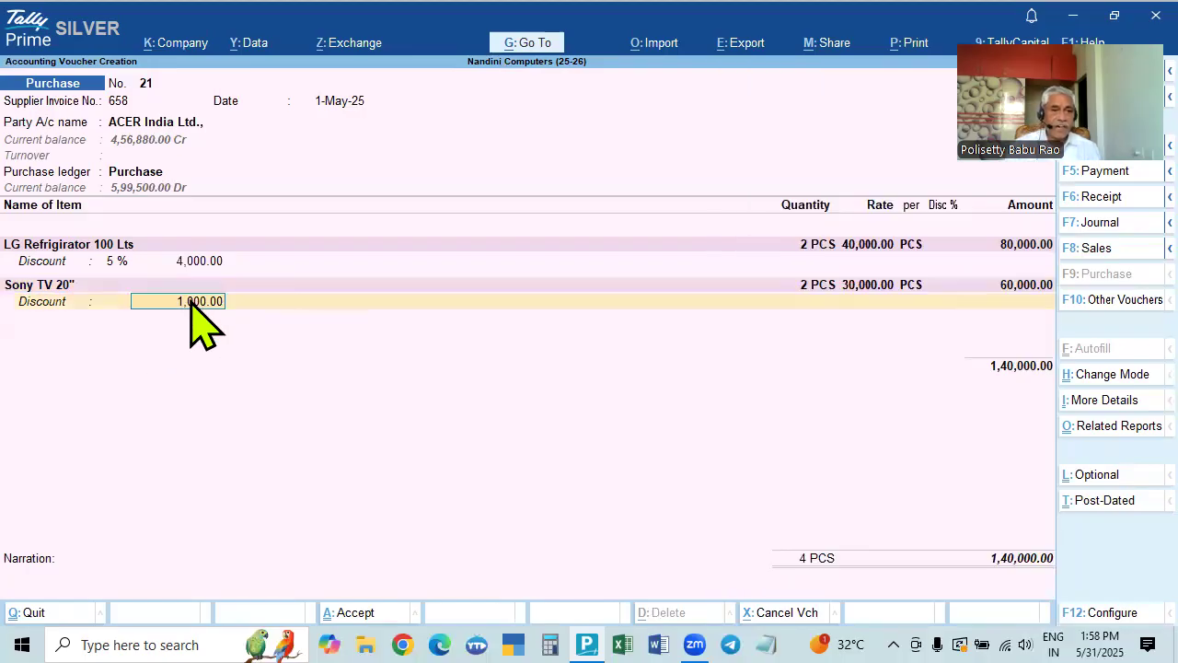
key("BackSpace")
key("Return")
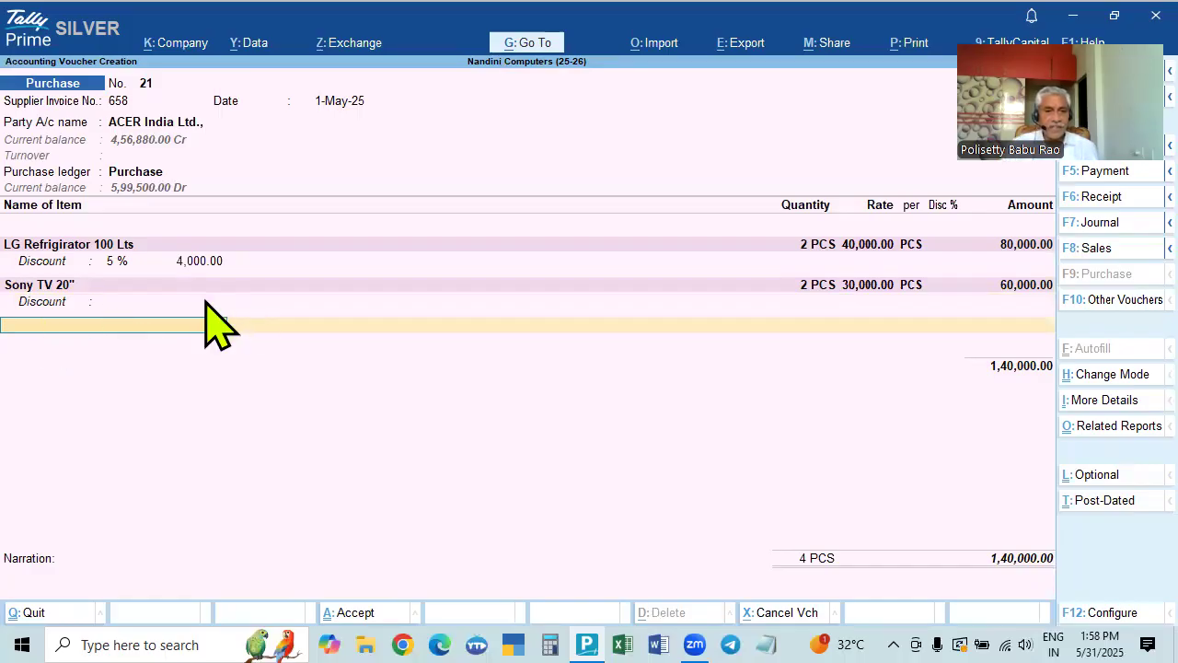
left_click(203, 300)
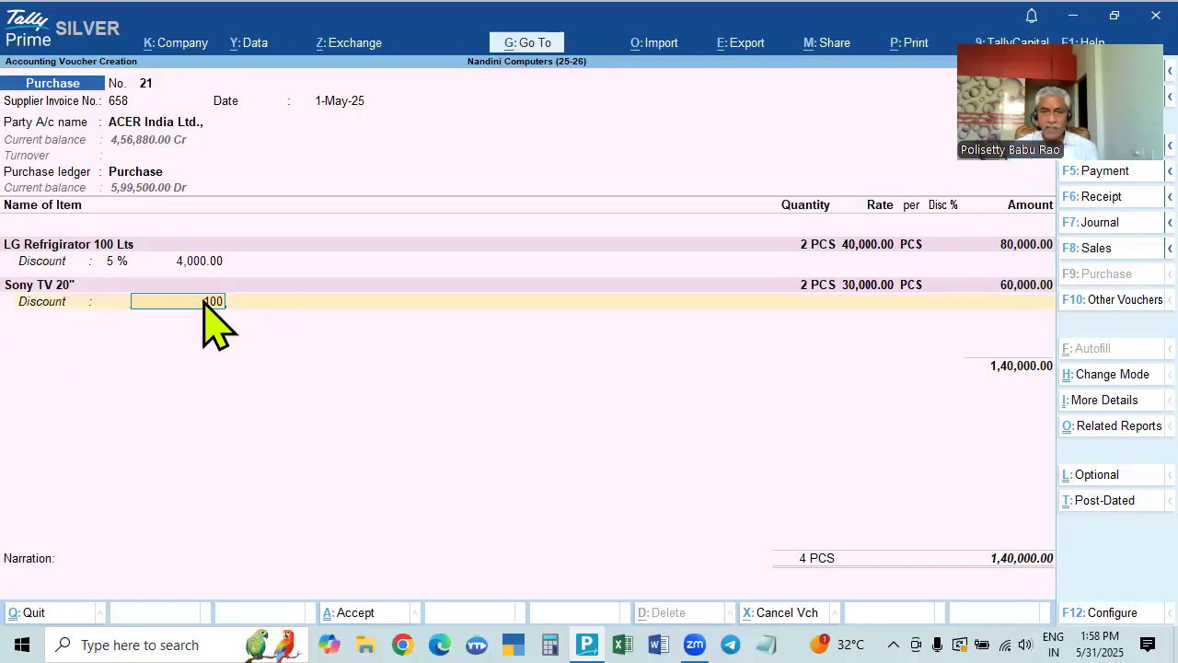
key("Return")
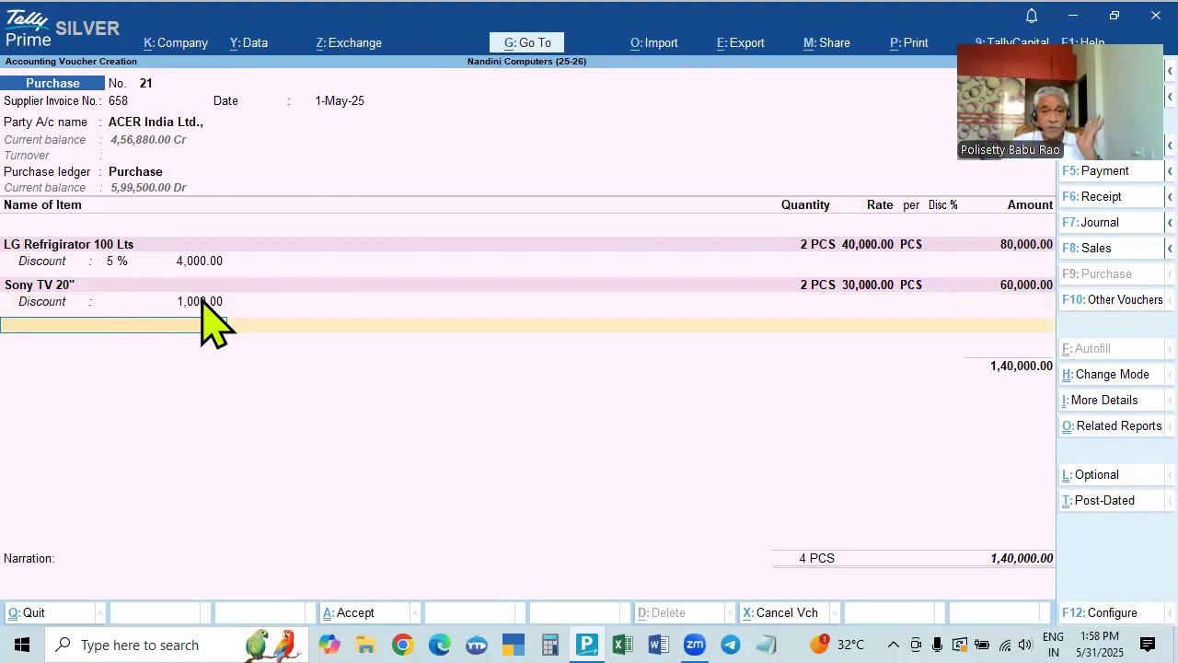
key("Return")
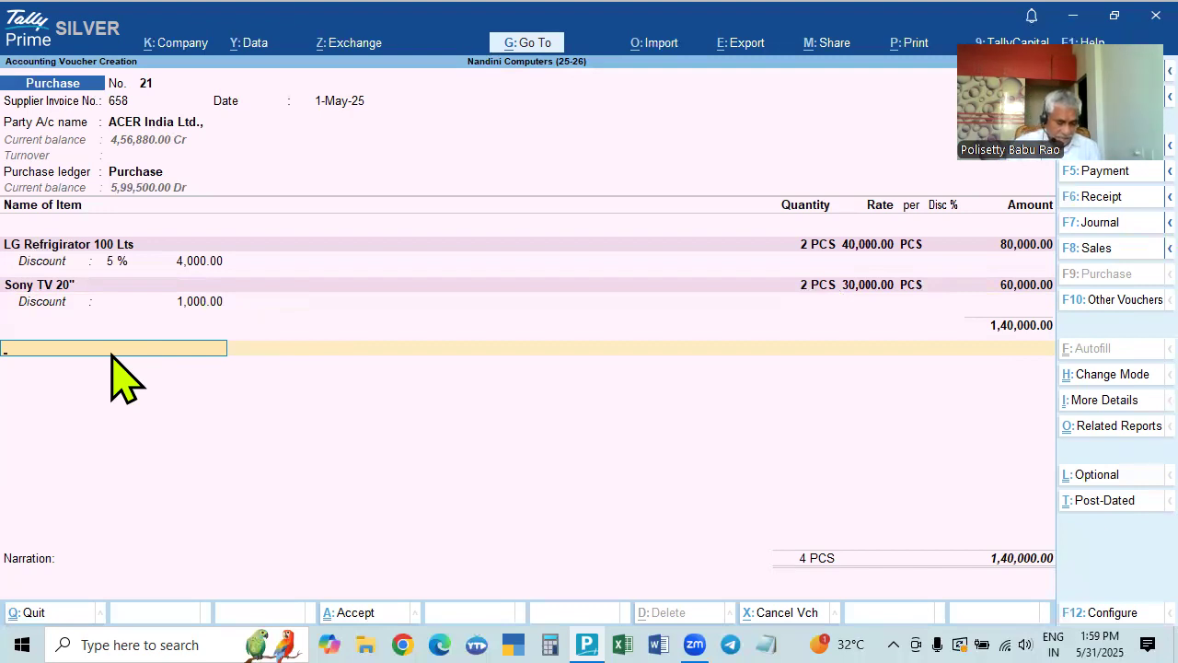
Cancel creating a new ledger and select the existing Discount Received ledger below the stock items
key("alt+c")
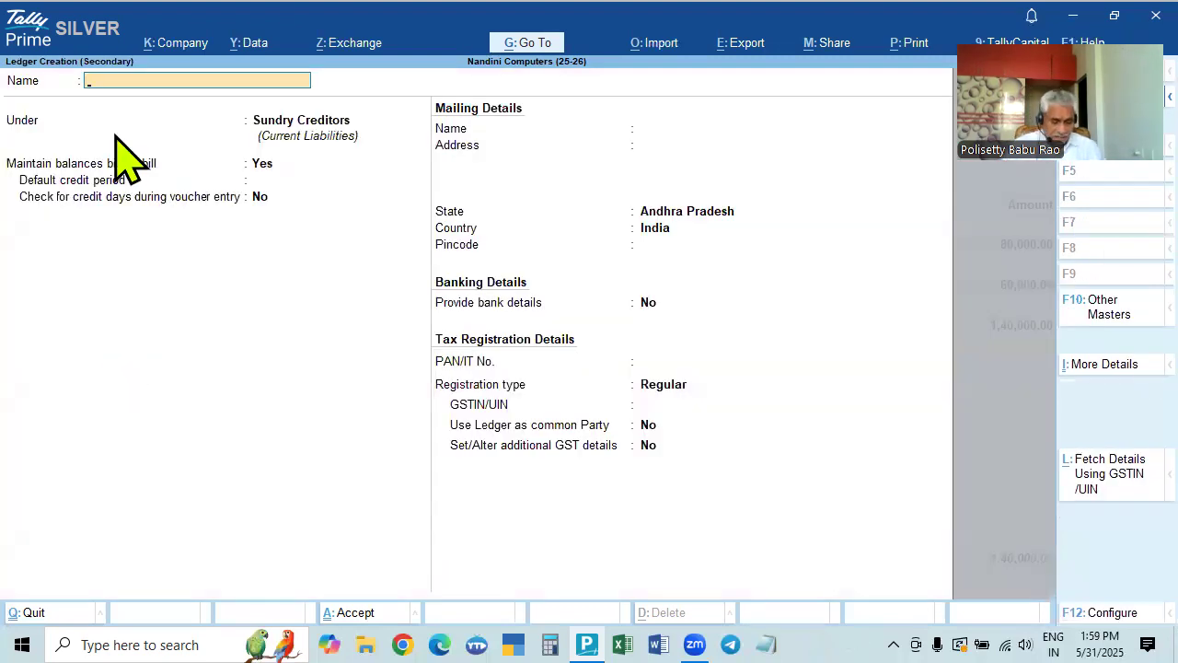
key("Escape")
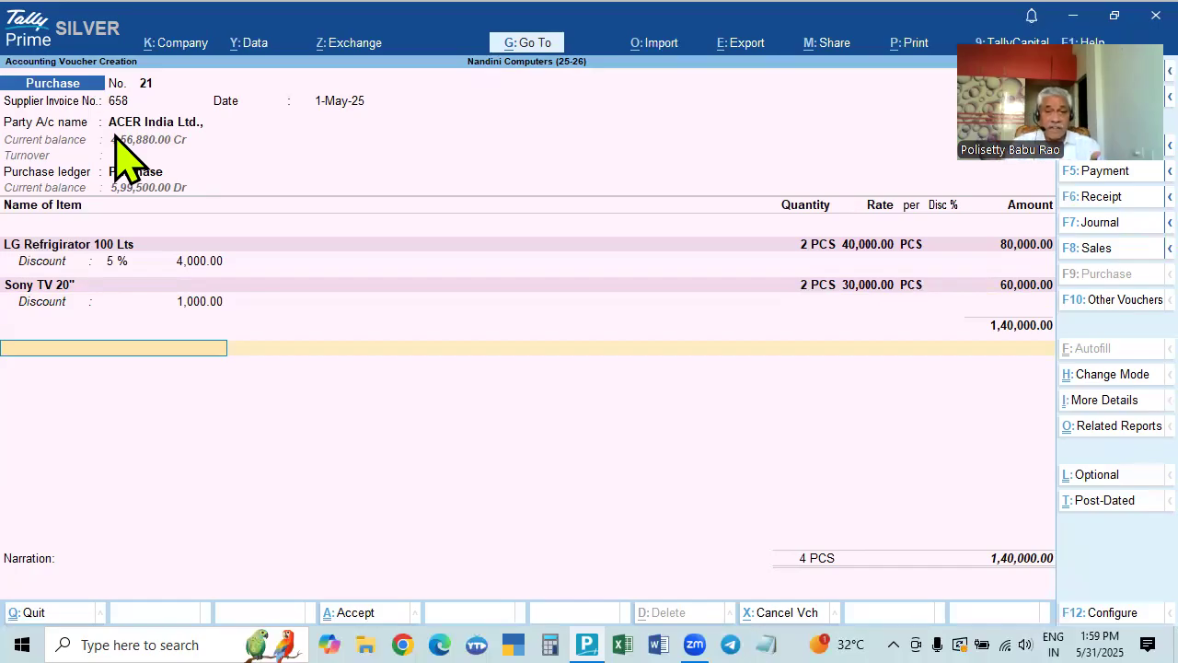
key("Return")
key("Down")
key("Down")
key("Down")
key("Down")
key("Down")
key("Down")
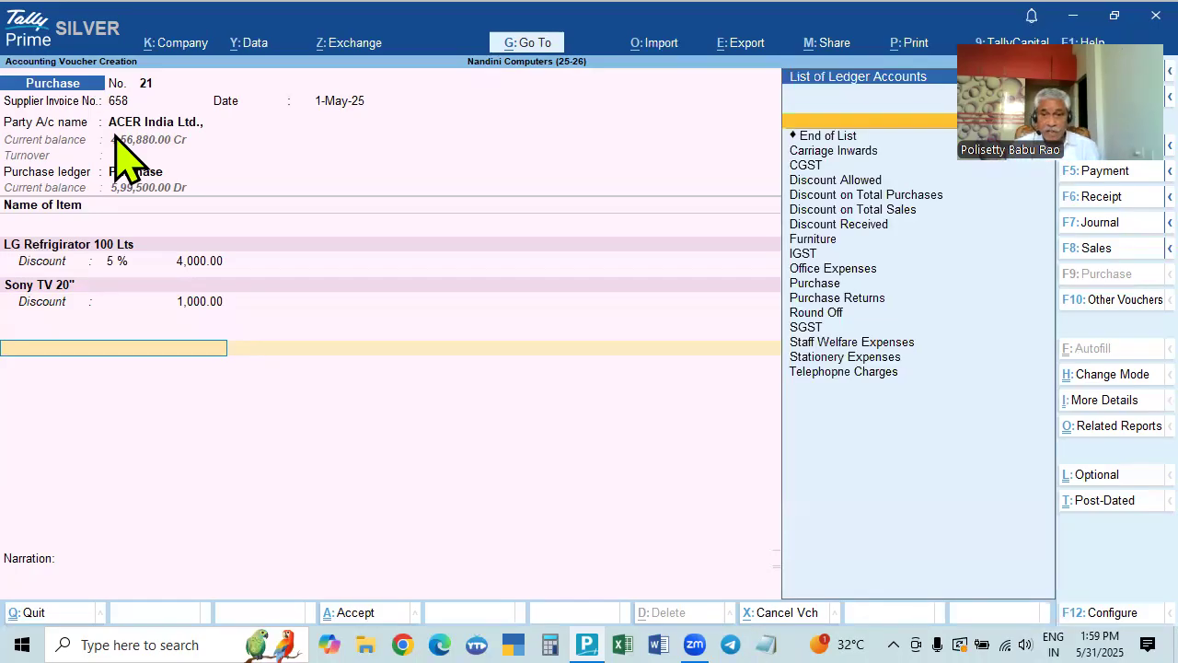
key("Return")
Check the group and type of ledger in the Discount Received master and return to the voucher without saving
key("BackSpace")
key("ctrl+Return")
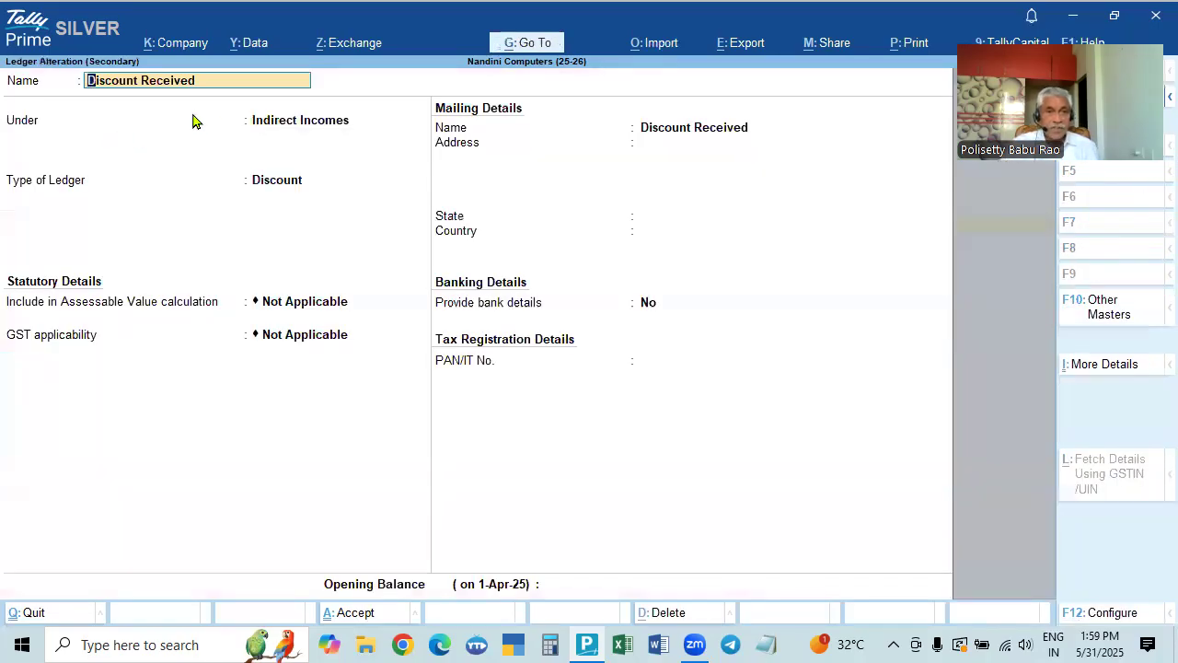
left_click(255, 121)
key("Return")
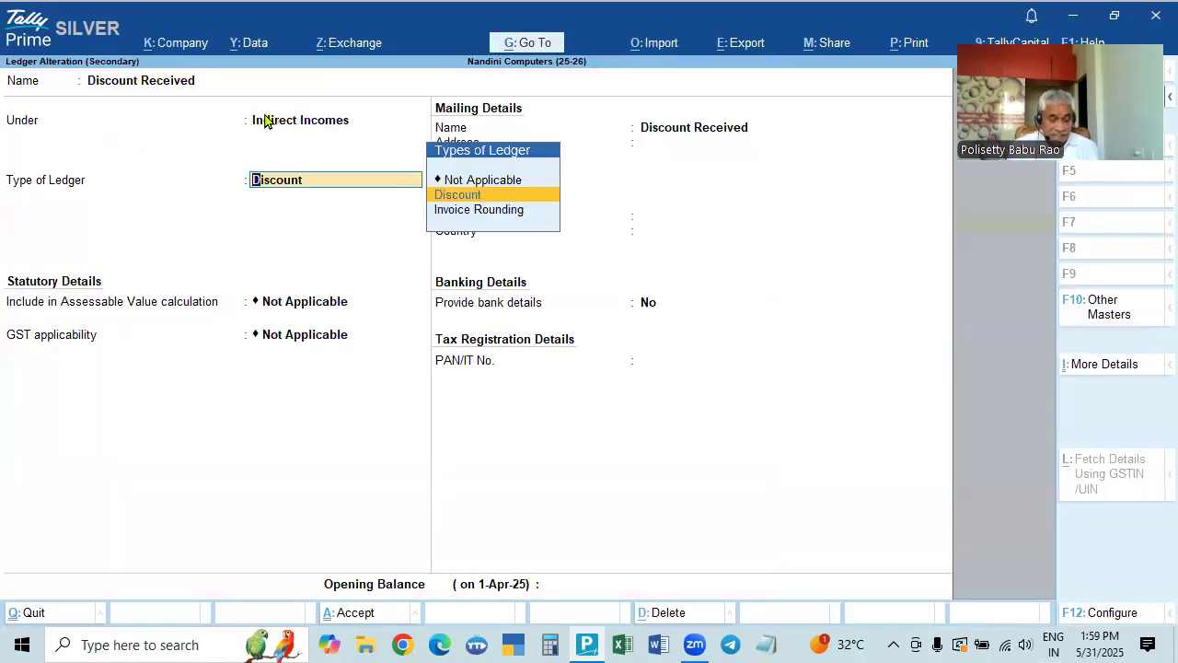
key("alt+Tab")
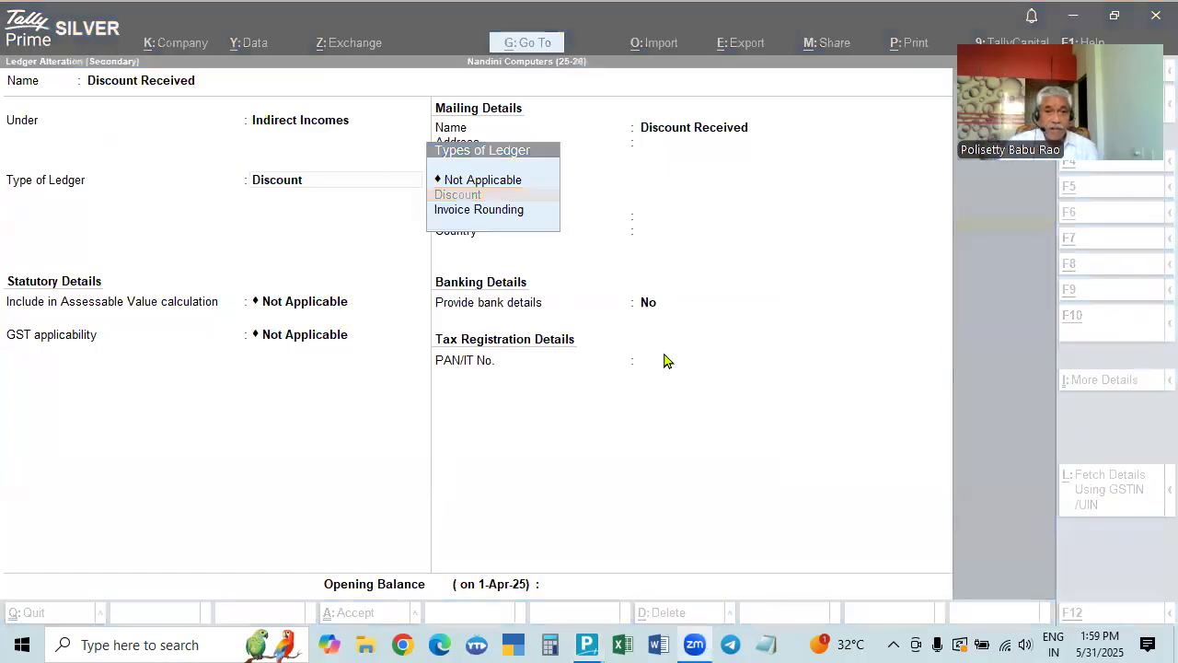
left_click(974, 452)
key("Escape")
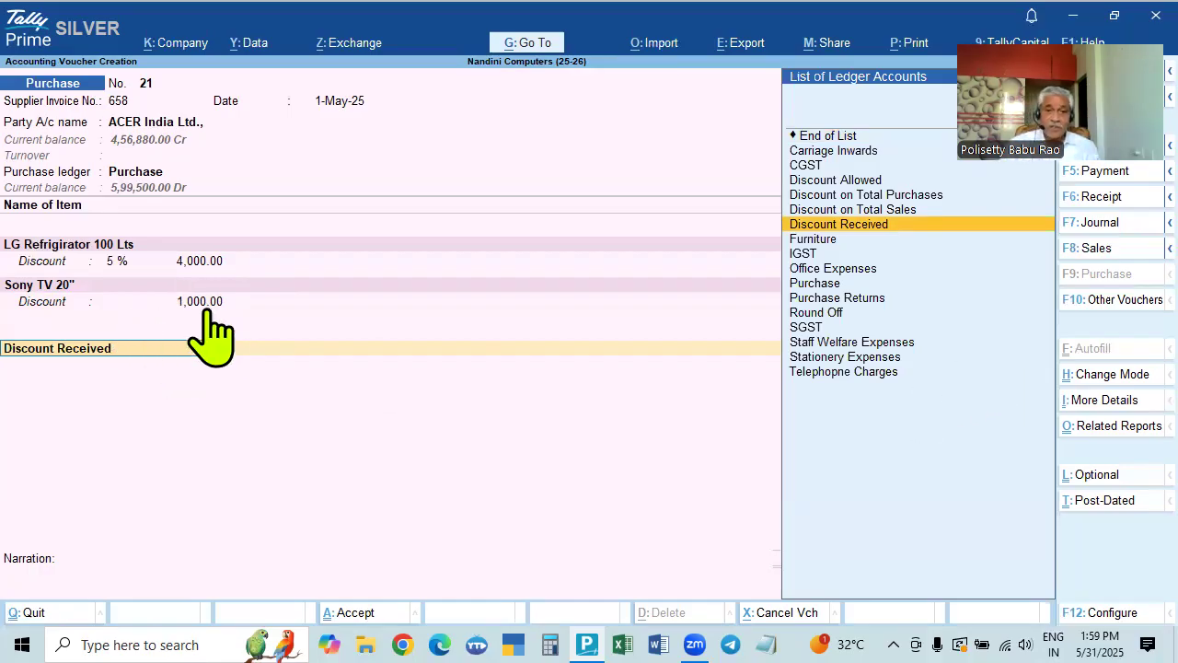
Reopen the Discount Received ledger master, review its group, keep Discount as the type of ledger and save it
key("BackSpace")
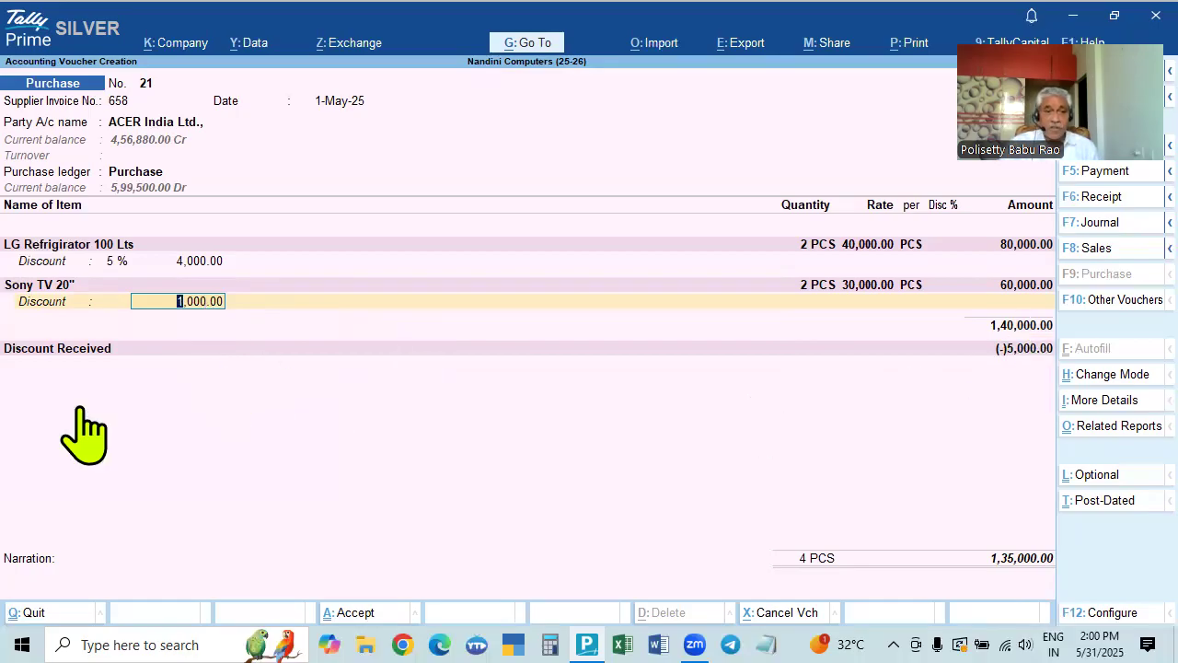
left_click(75, 353)
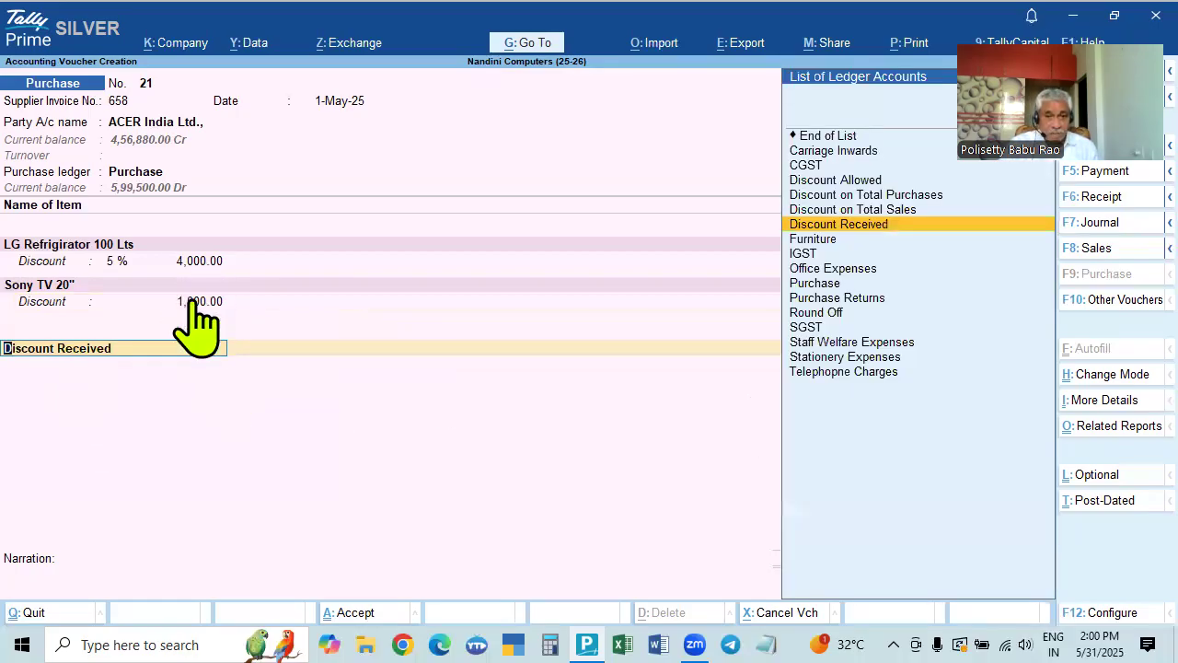
key("ctrl+Return")
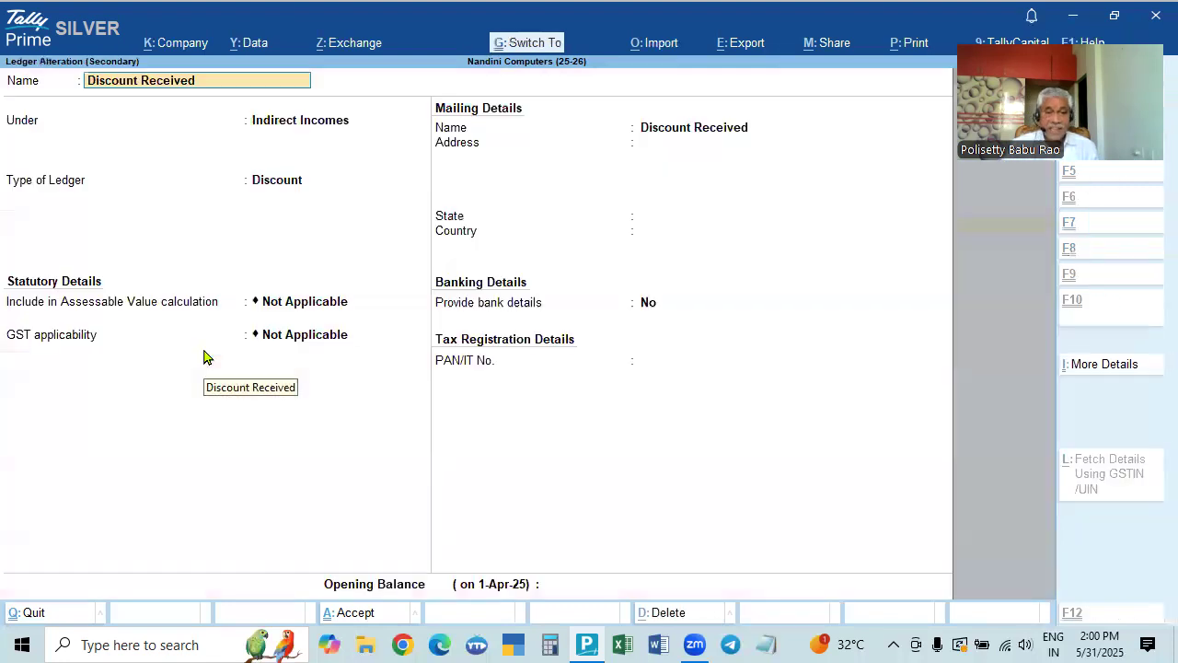
left_click(283, 125)
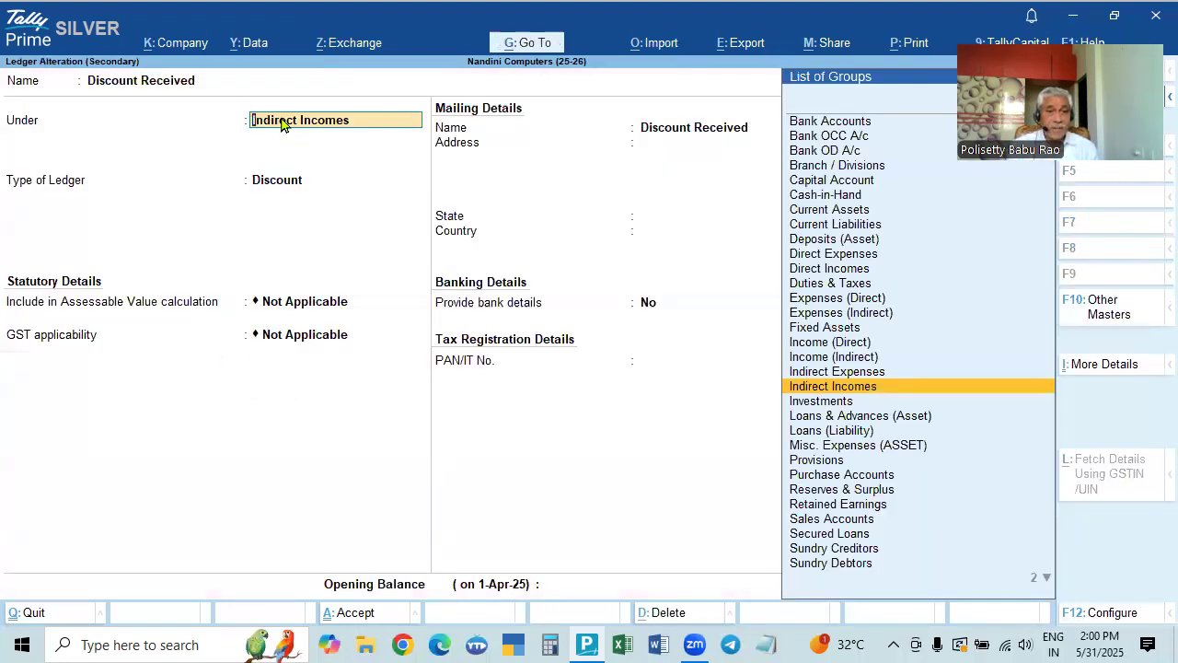
key("Return")
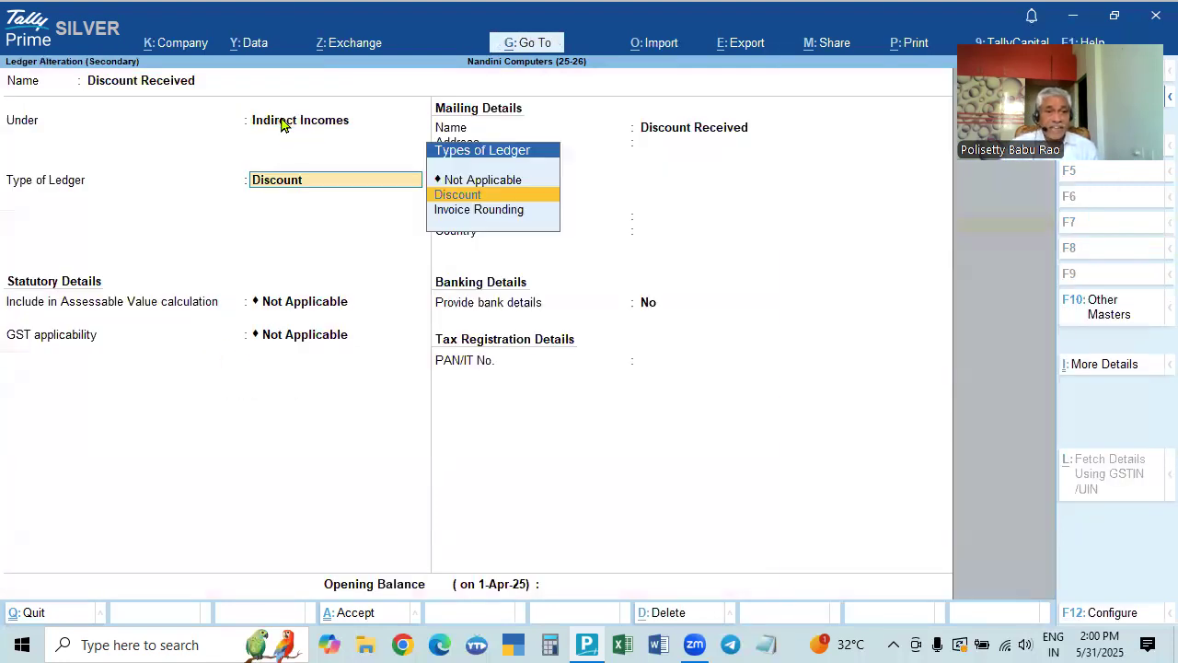
left_click(455, 198)
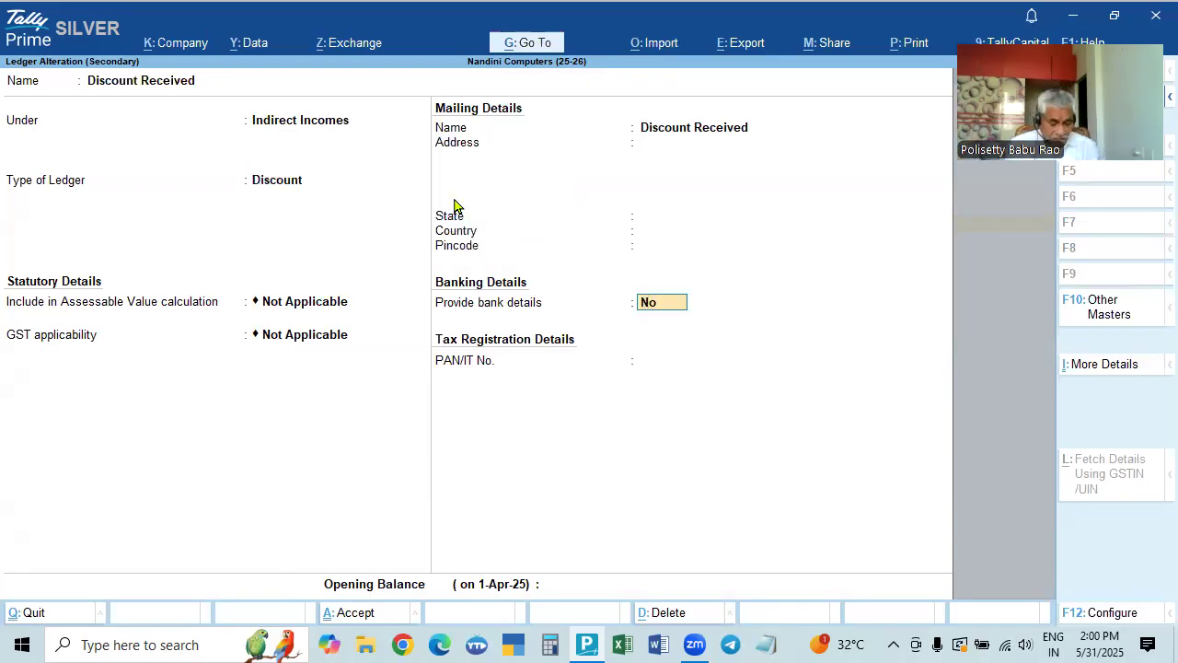
key("ctrl")
key("ctrl+a")
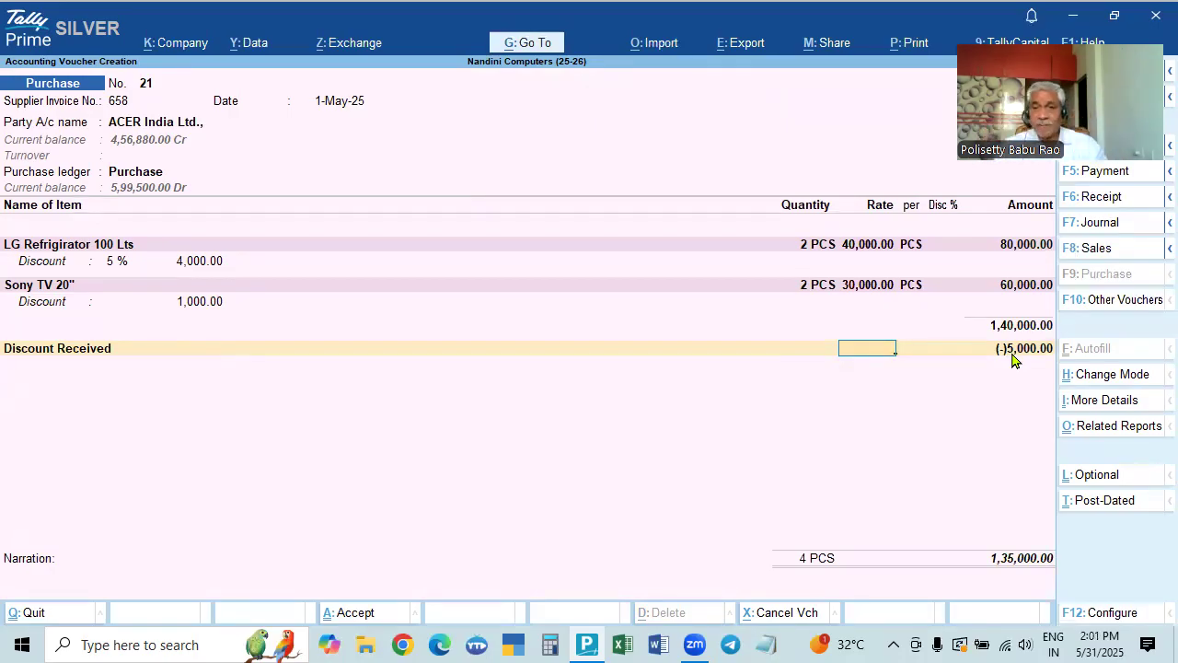
Review the Discount Received ledger's settings once more and accept the master to return to the voucher
left_click(61, 356)
key("ctrl+Return")
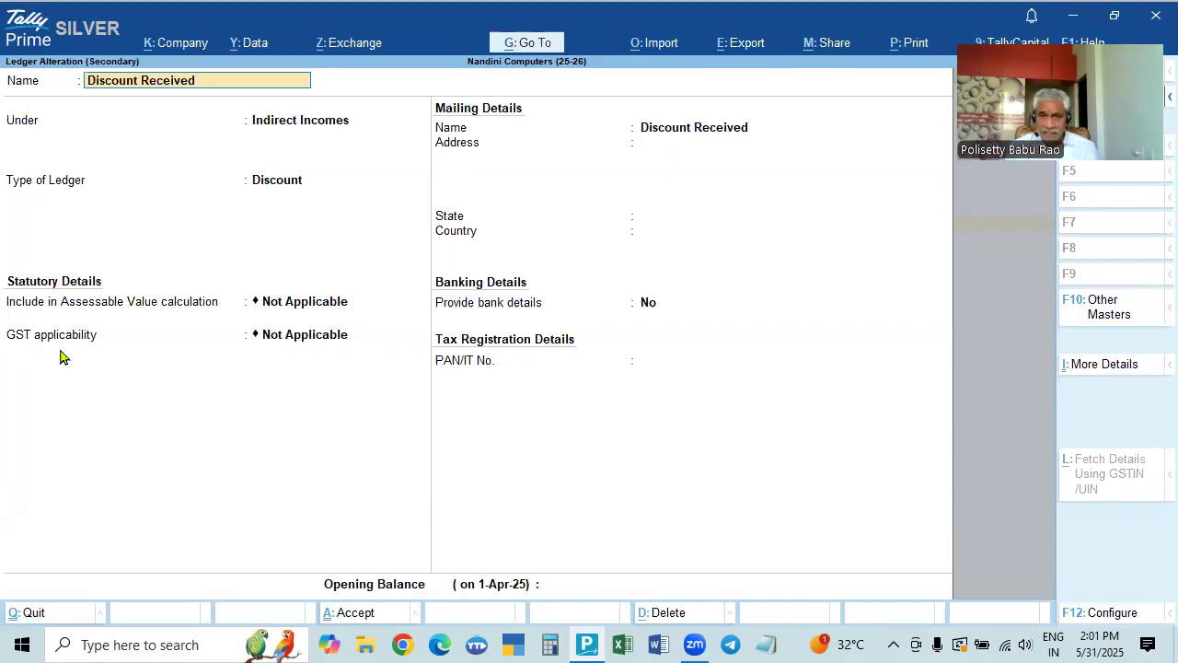
key("ctrl+a")
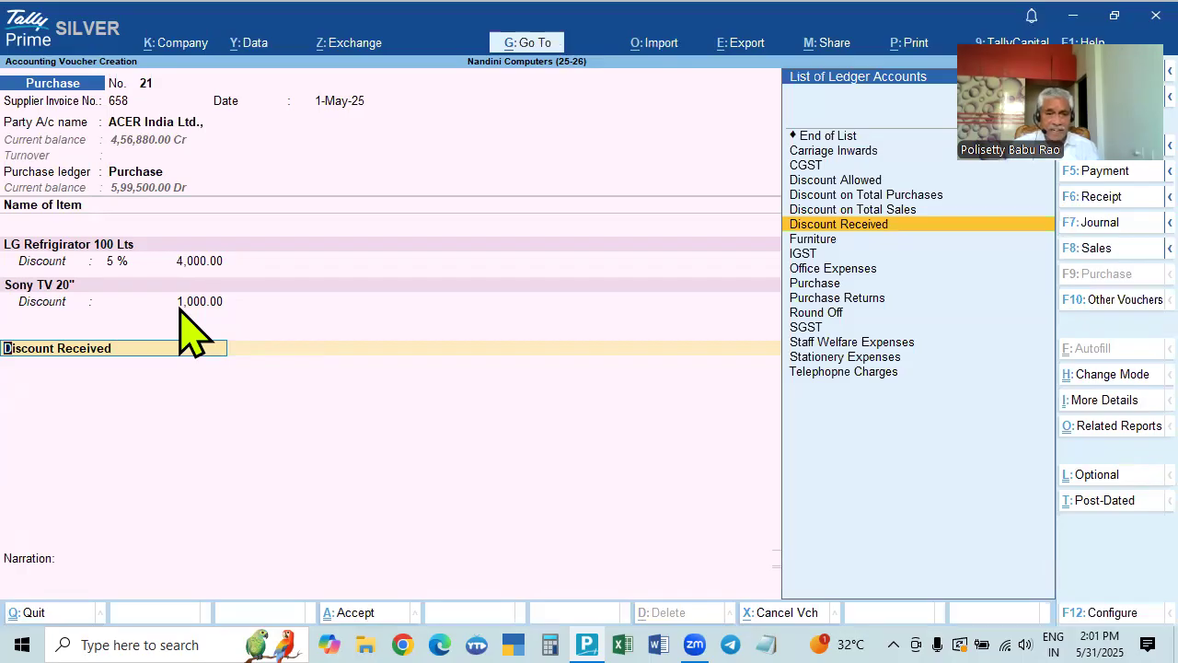
Accept the Discount Received line with a blank rate and the amount (-)5,000.00, and go back to its amount
key("Return")
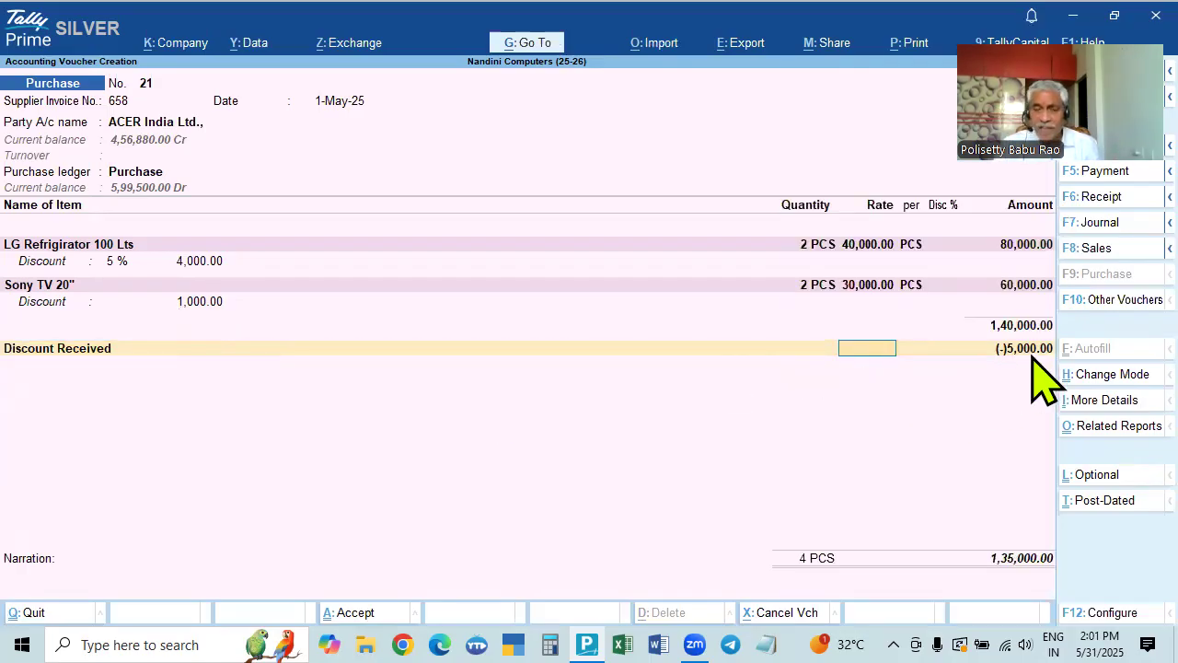
key("Return")
key("Return")
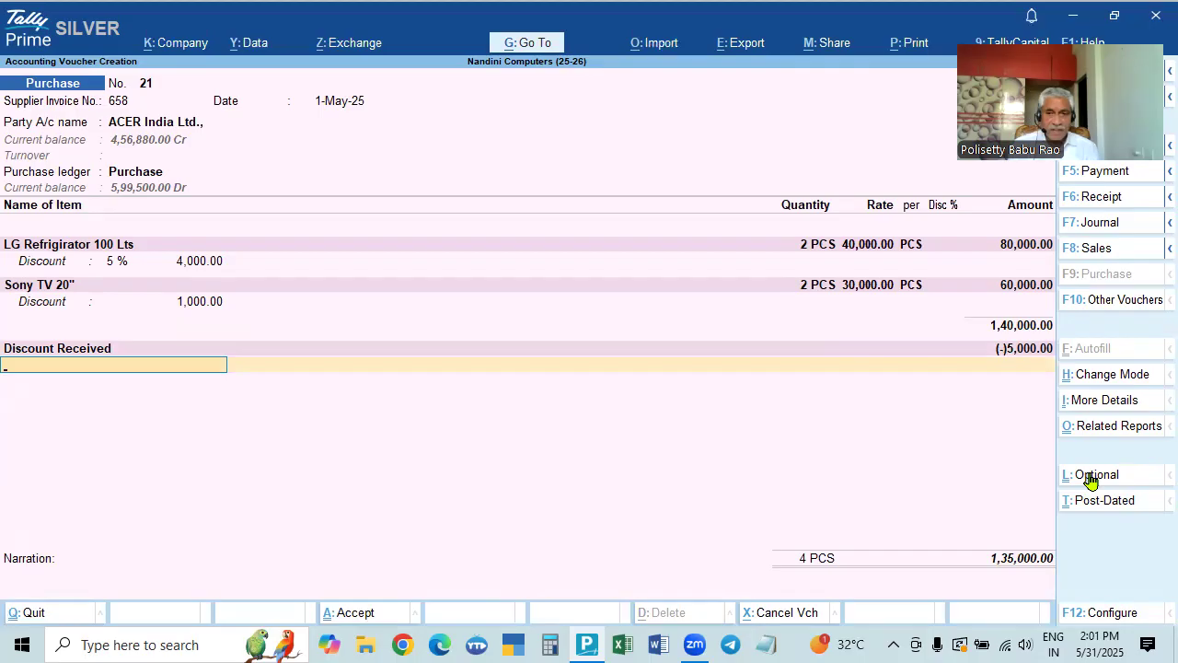
key("Return")
key("BackSpace")
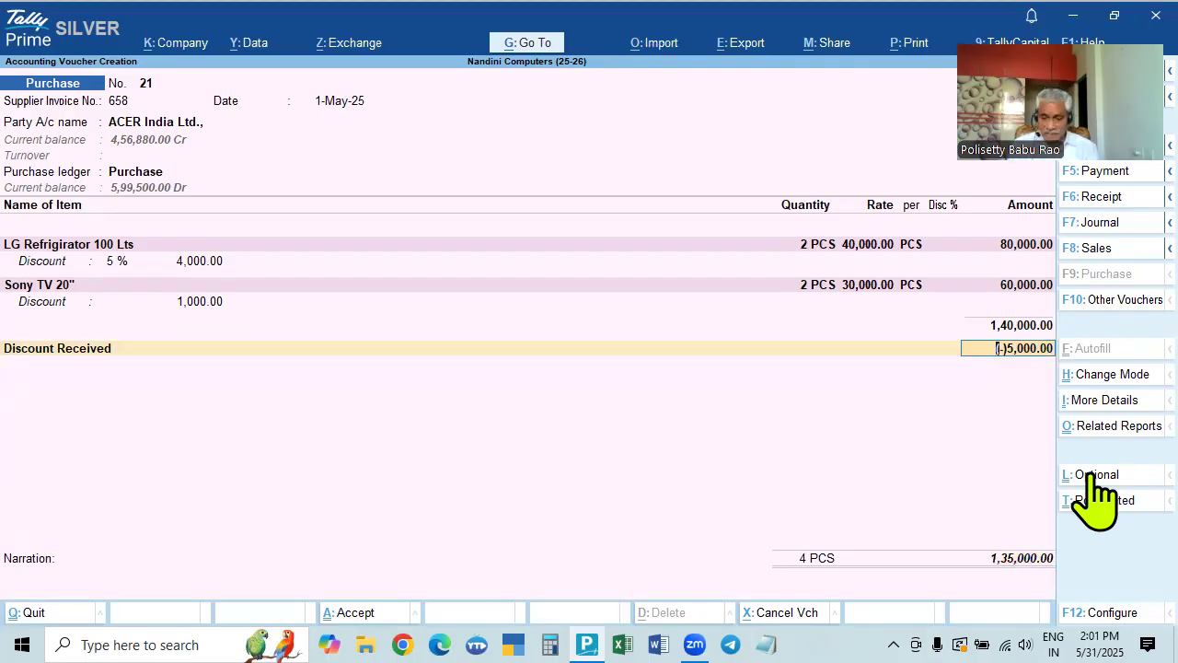
Accept the Discount Received amount and add the CGST and SGST ledgers to the purchase voucher
key("Return")
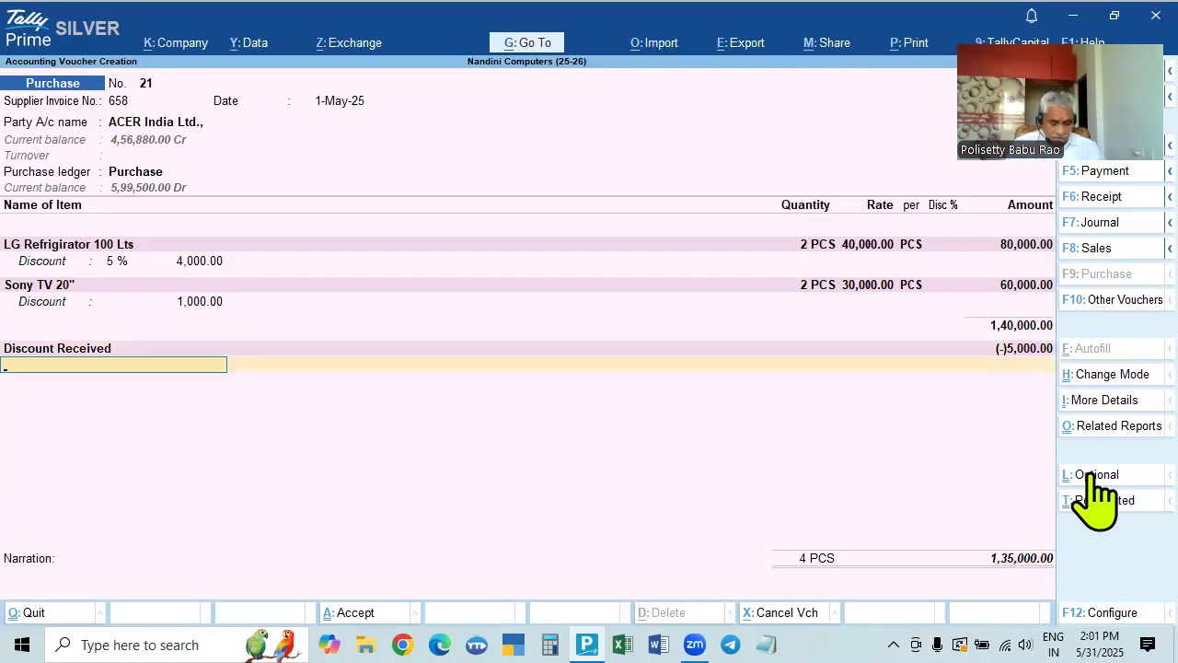
type("cgst")
key("Return")
type("S")
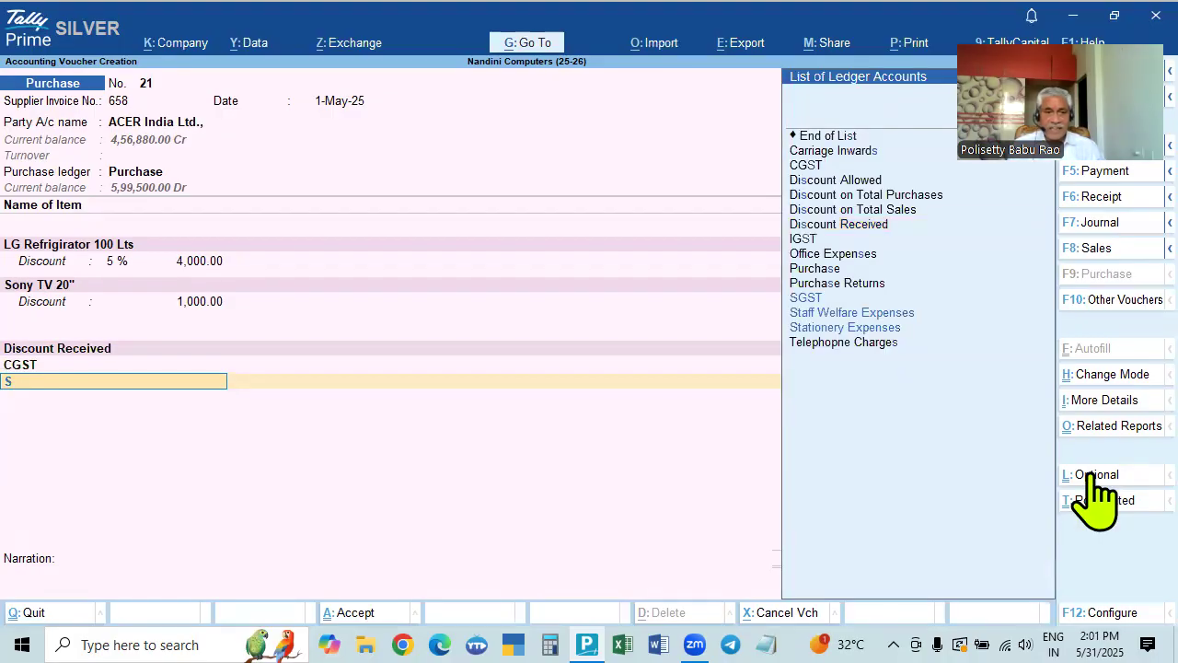
type("g")
key("Return")
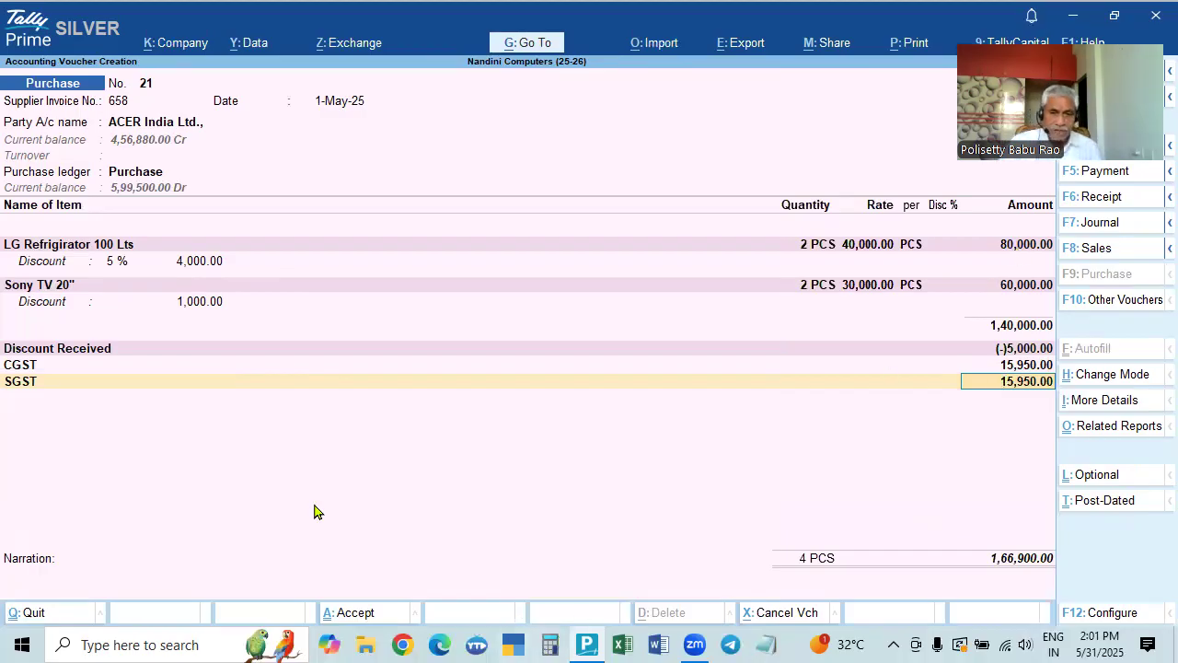
Switch to Calculator, subtract 4,000 from the refrigerator's 80,000, multiply the result by 14 and clear the calculation
left_click(550, 644)
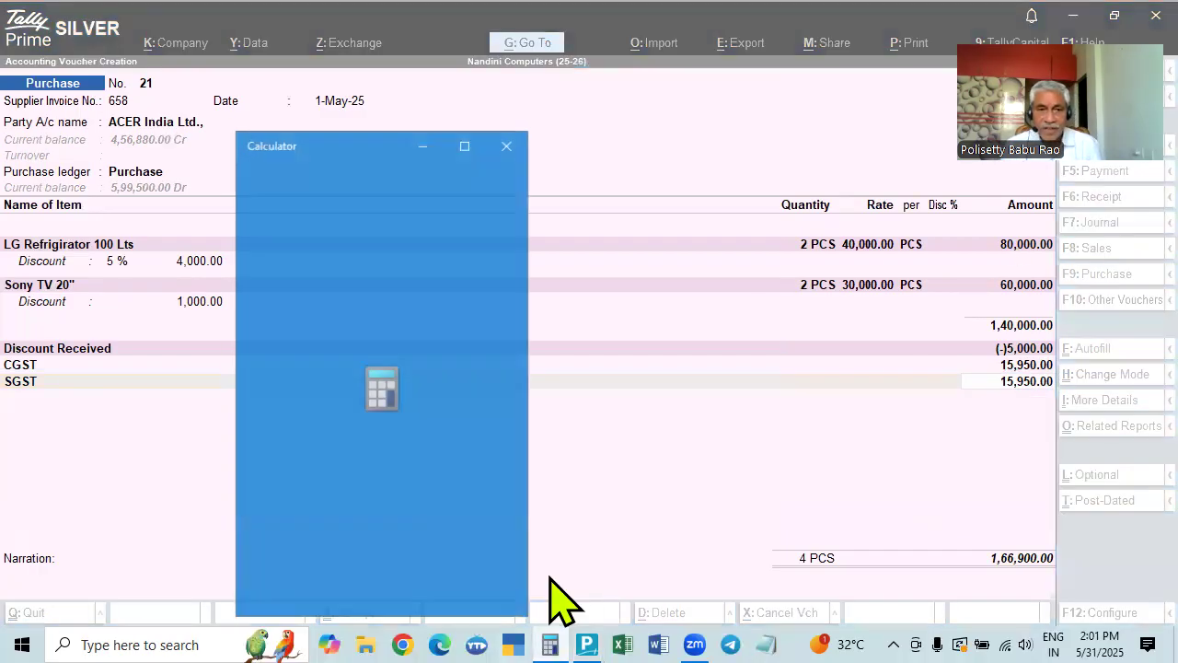
type("800000")
key("minus")
type("400000")
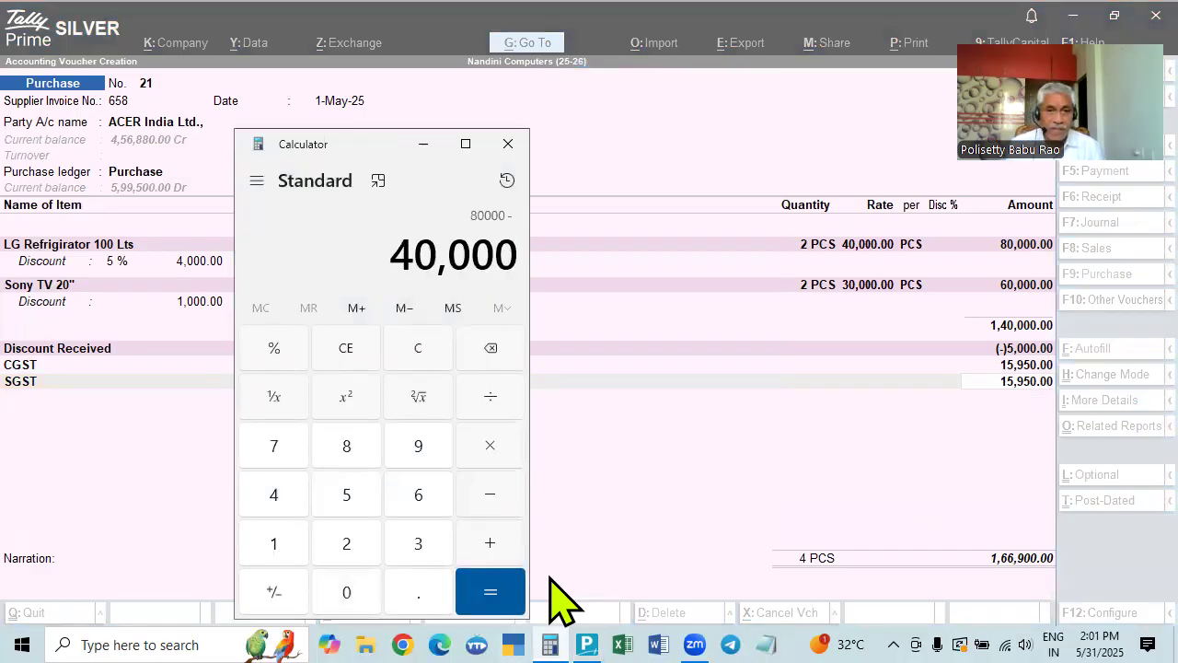
key("BackSpace")
key("Return")
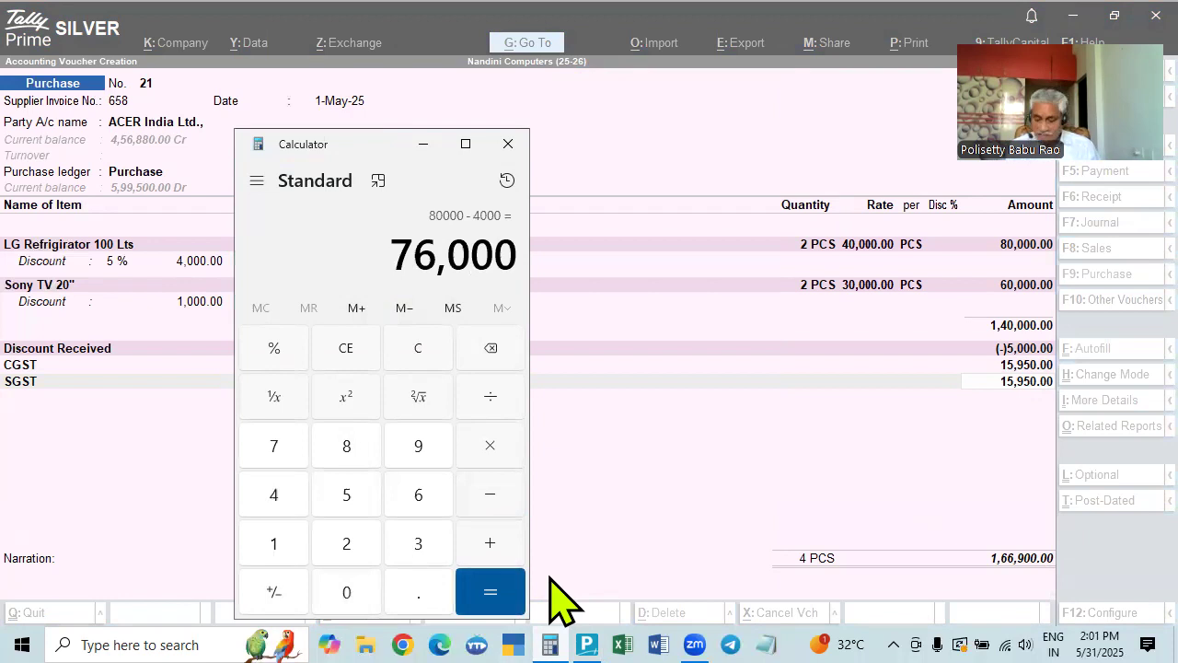
key("asterisk")
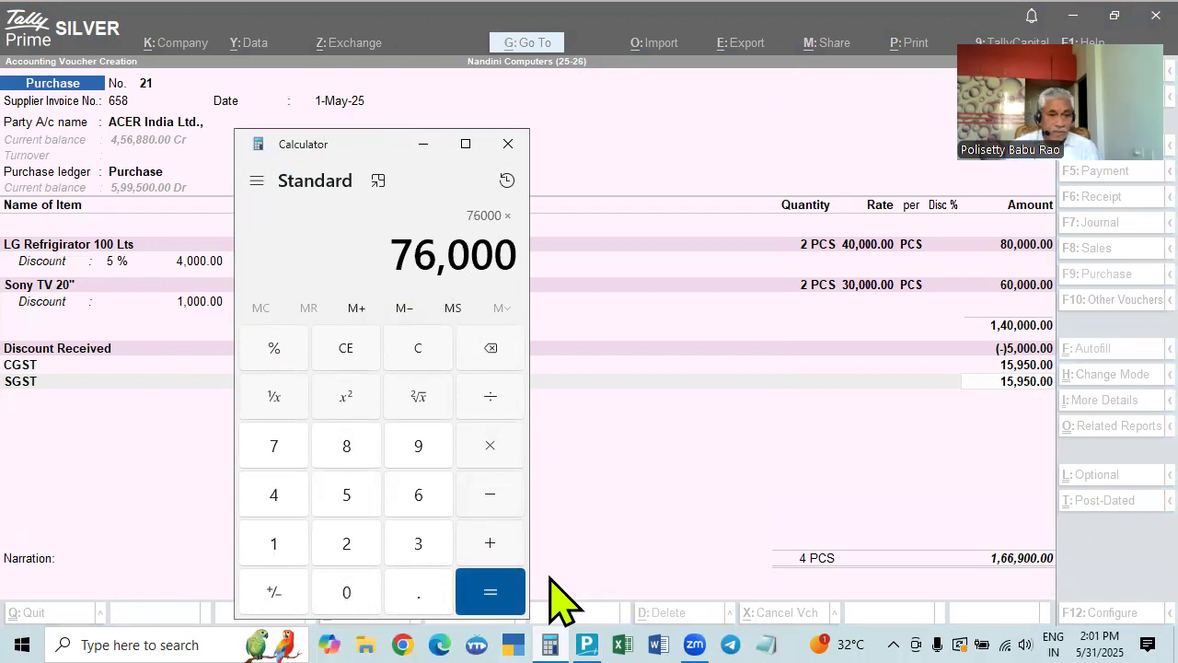
type("14")
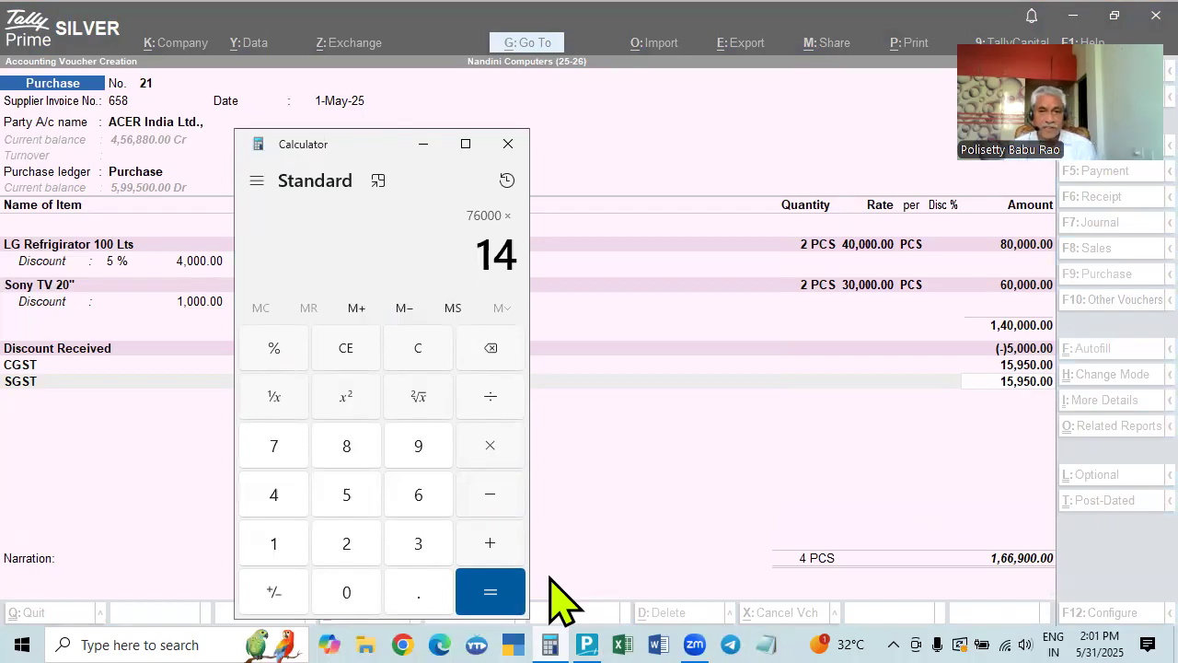
key("Return")
key("Escape")
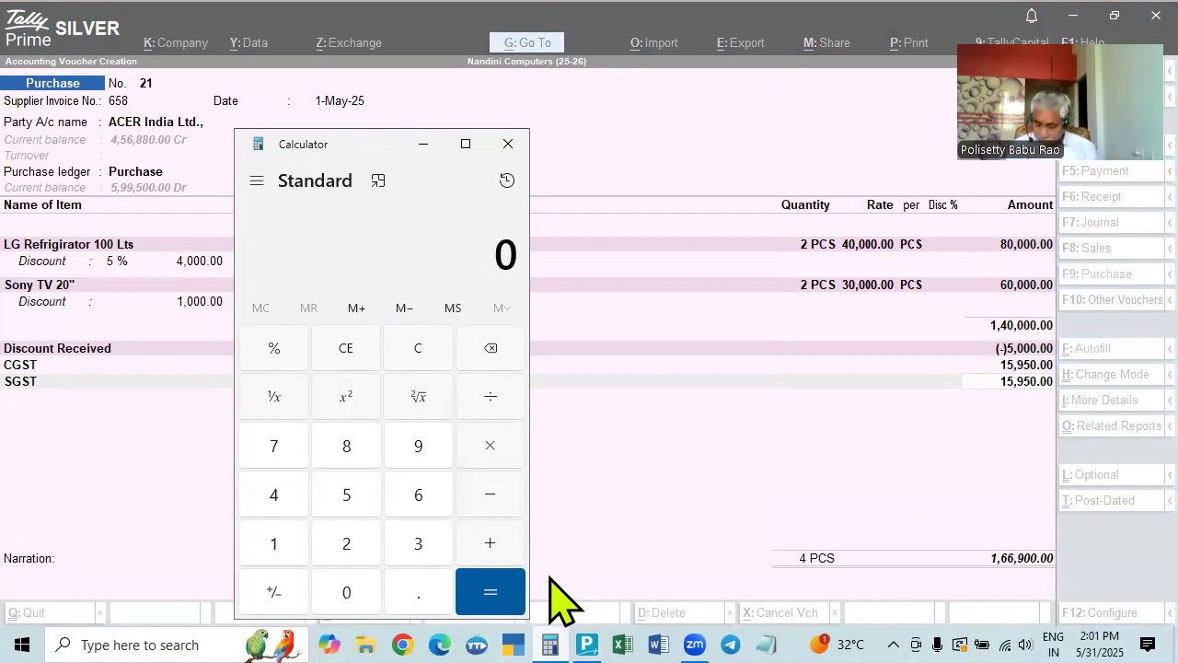
Calculate 14% tax on the refrigerator's discounted value of 76,000 and clear the calculator
type("760000")
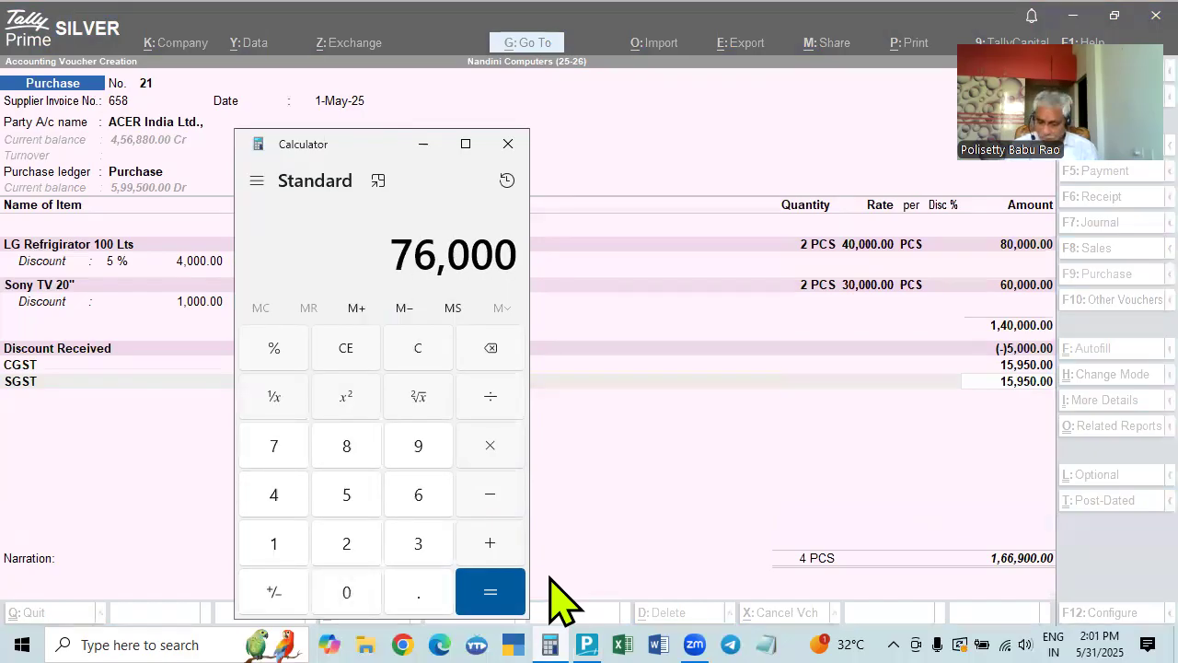
key("minus")
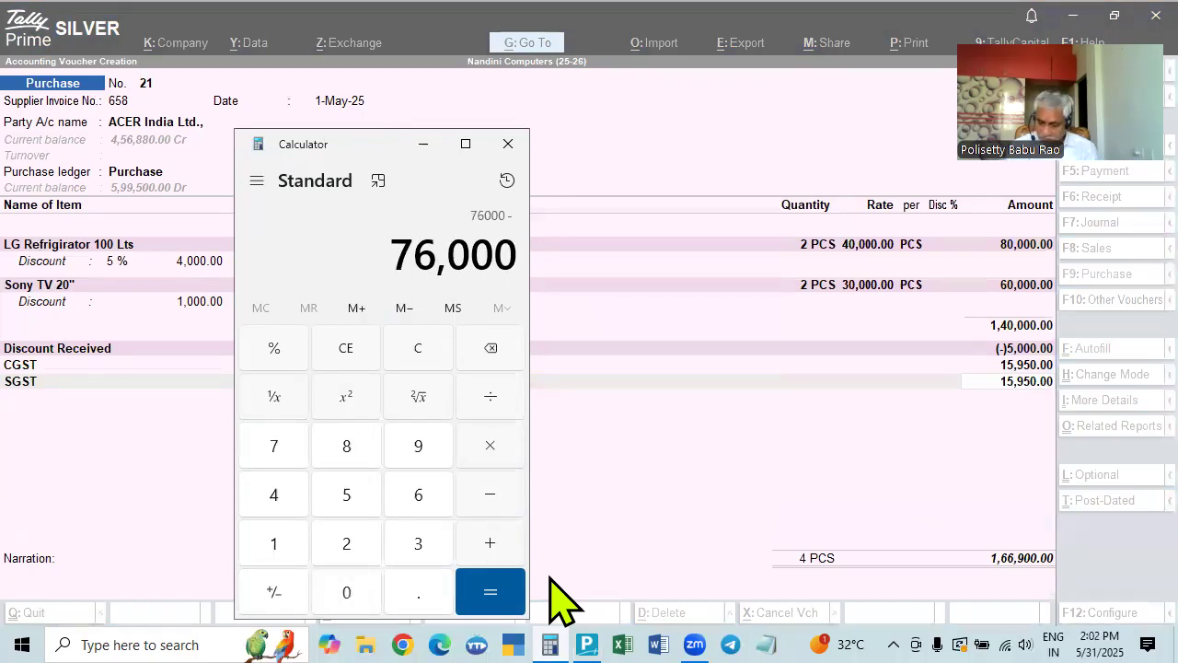
key("asterisk")
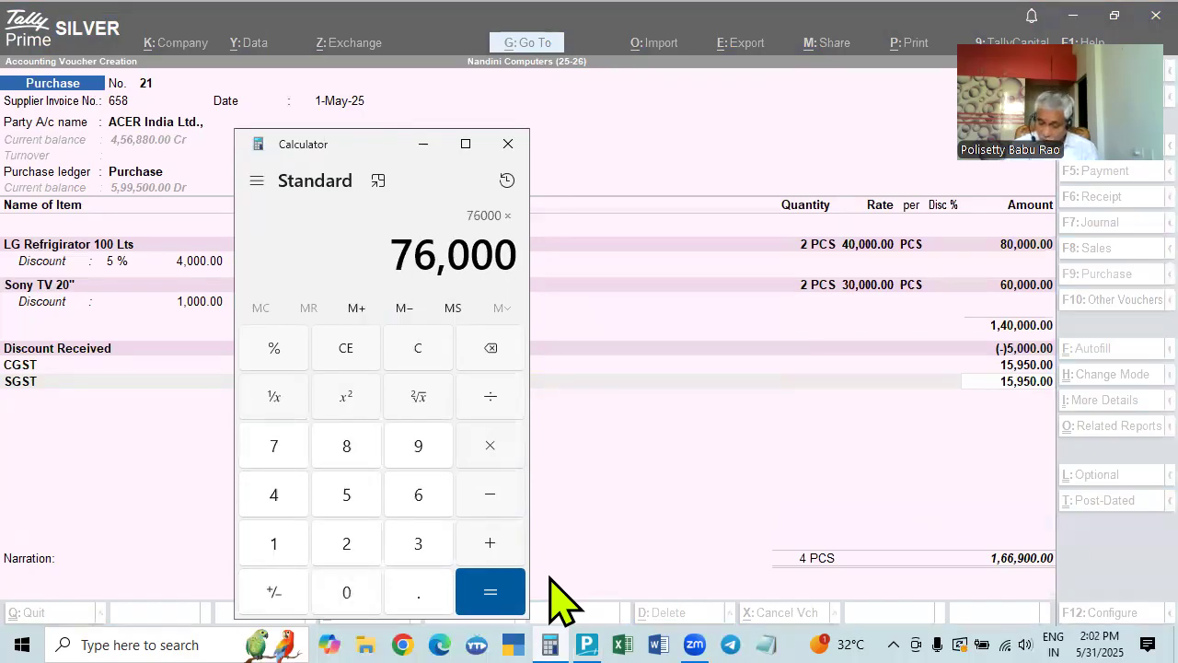
type("14")
key("percent")
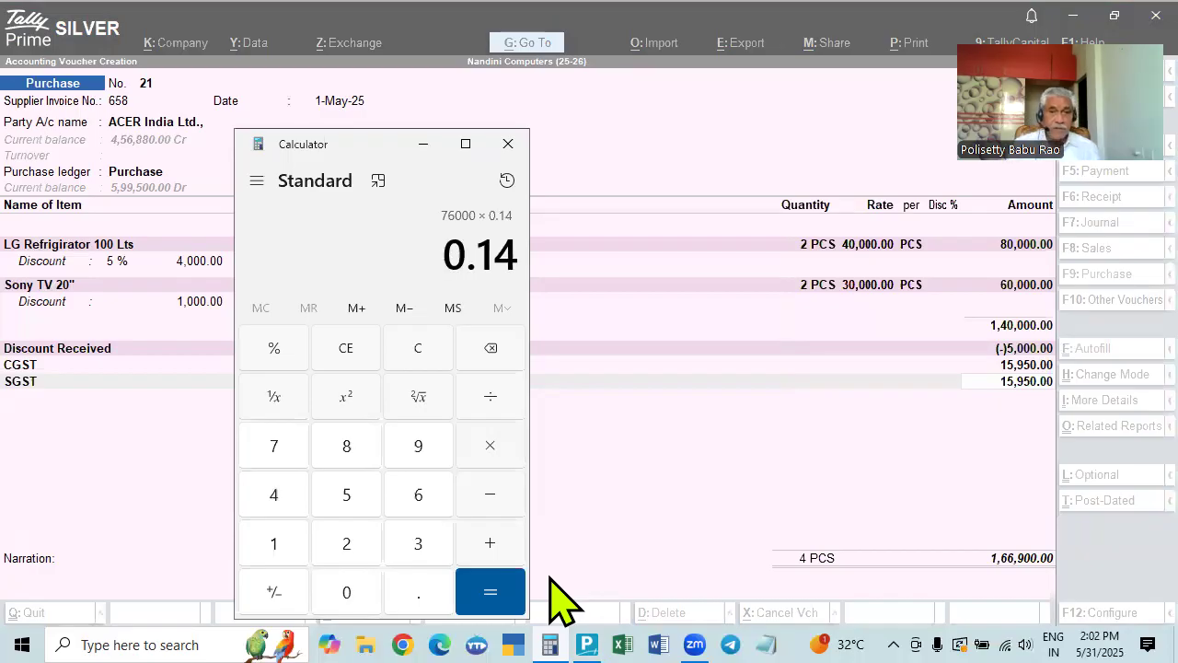
key("Return")
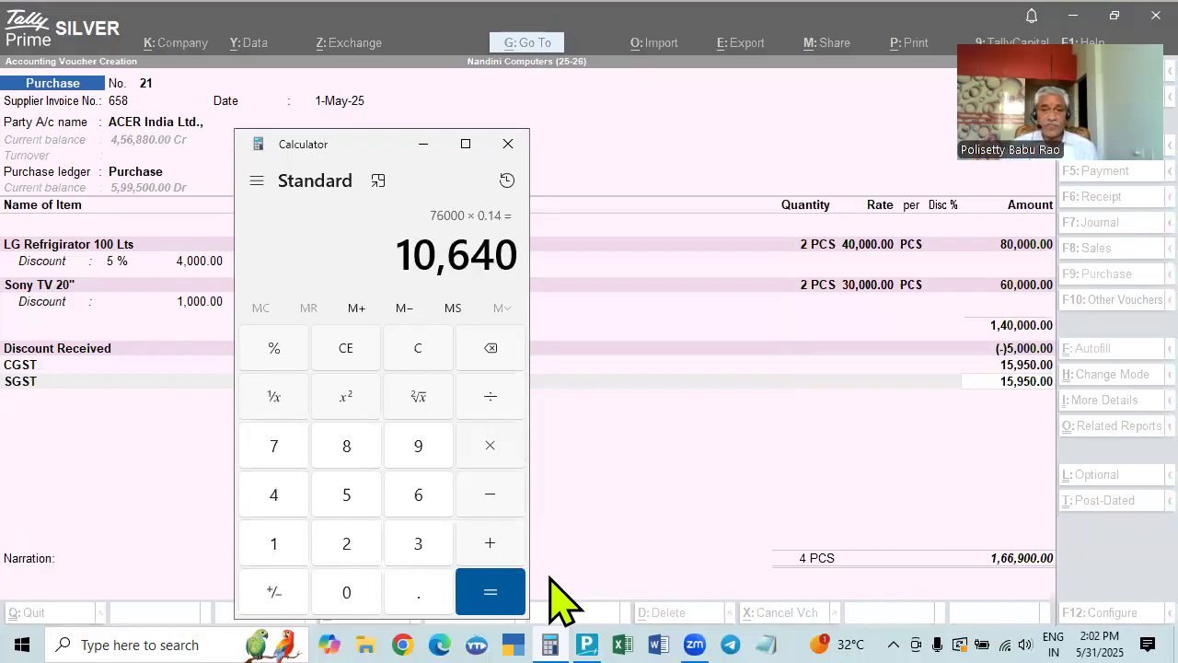
key("Escape")
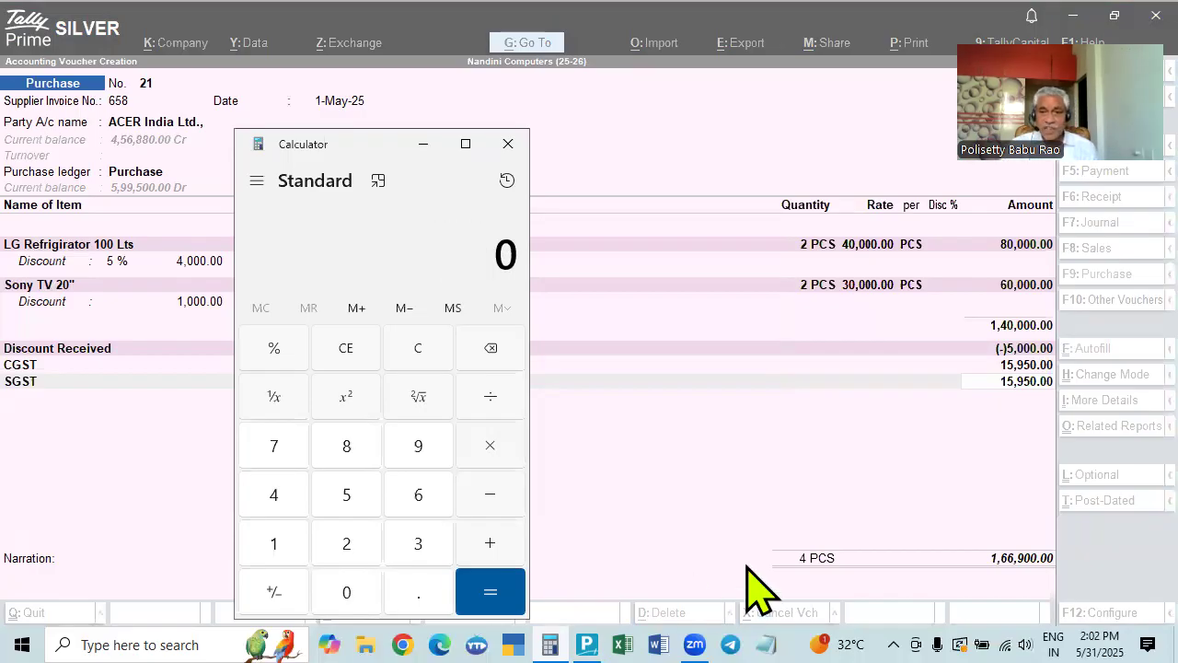
Calculate 9% tax on the Sony TV value of 60,000 less the 1,000 discount
type("600000")
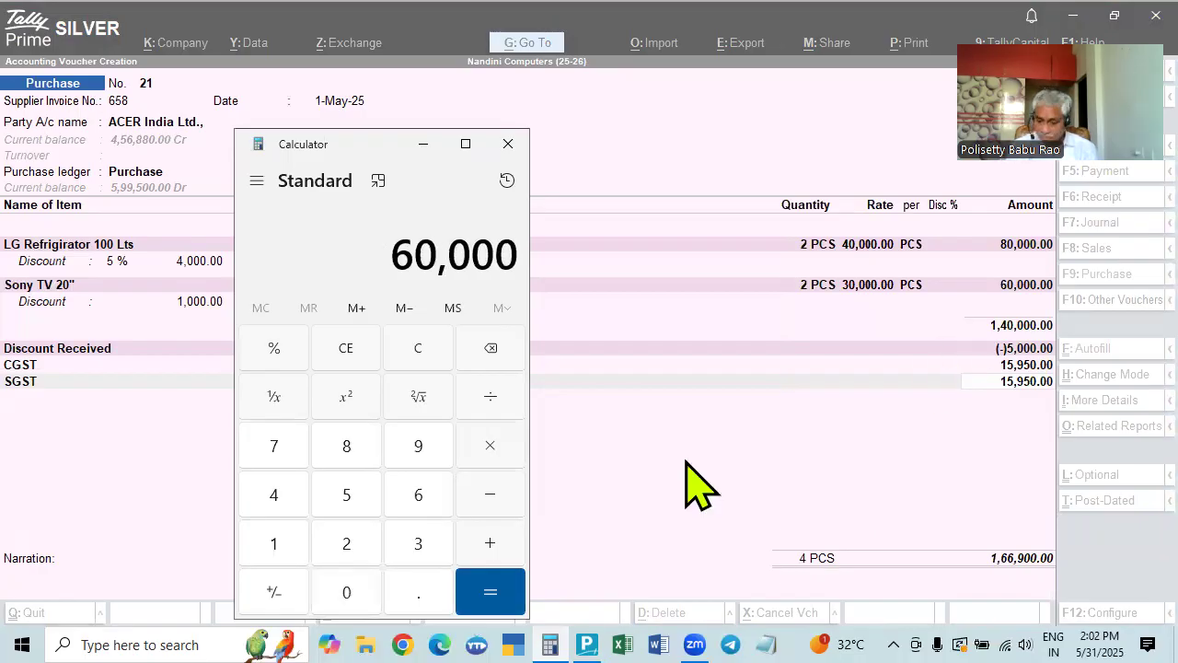
key("minus")
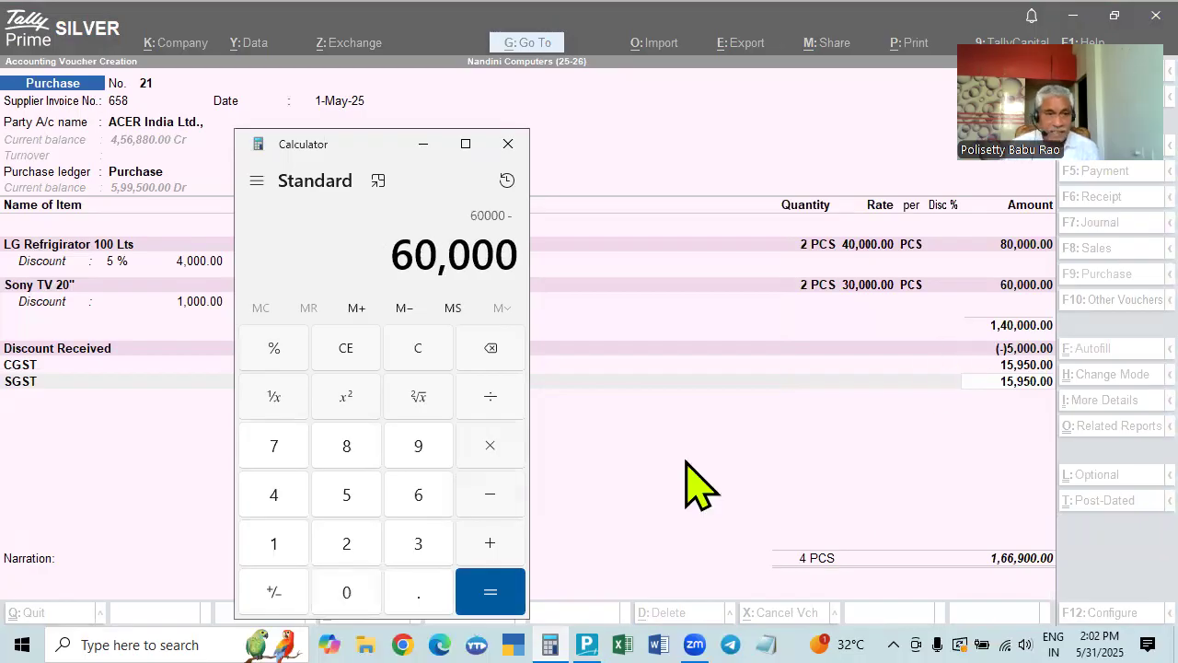
type("1000")
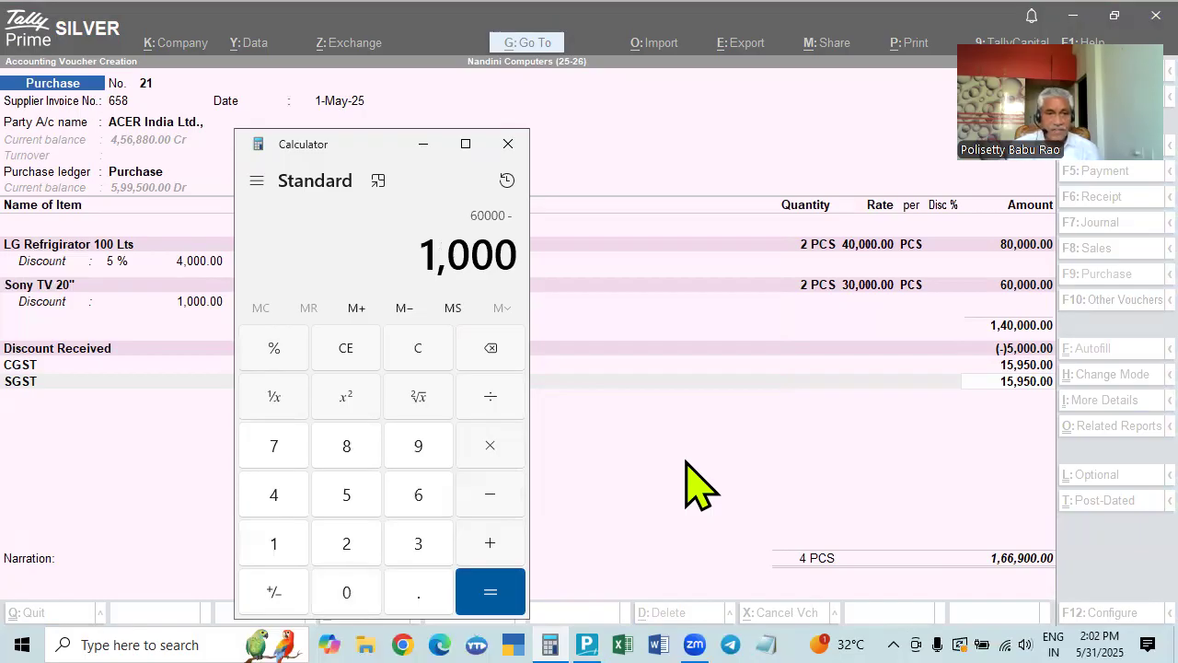
key("Return")
key("asterisk")
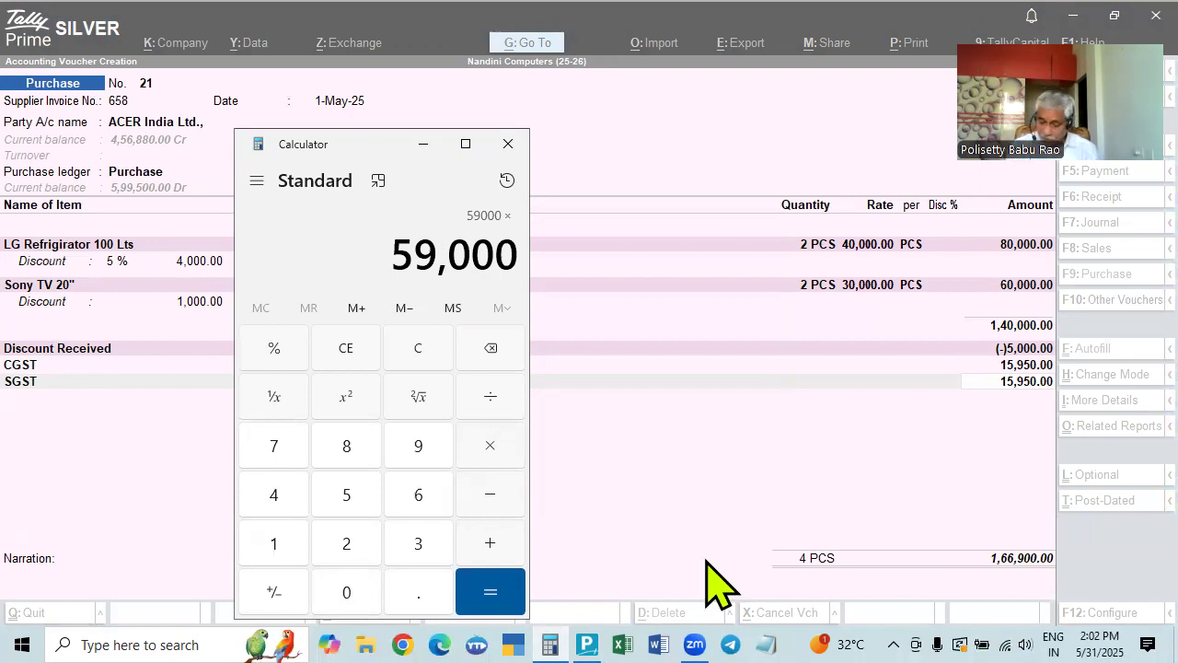
type("9")
key("percent")
key("Return")
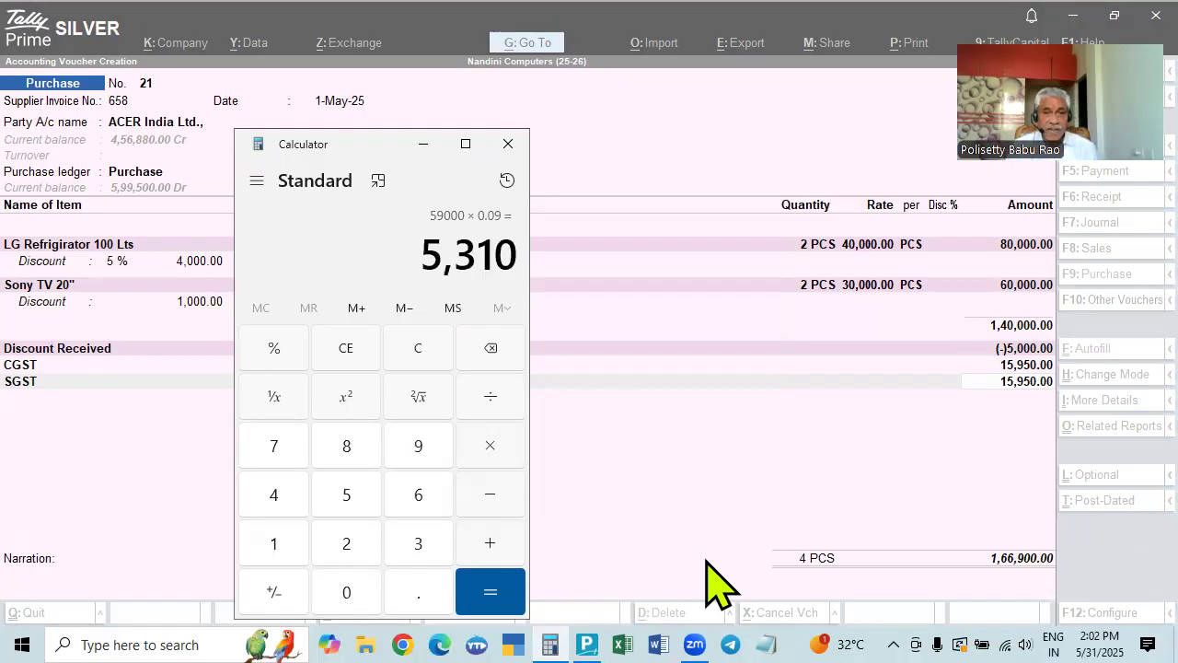
Add the refrigerator's tax of 10,640 to the Sony TV tax to check the CGST total, and close Calculator
key("plus")
type("10640")
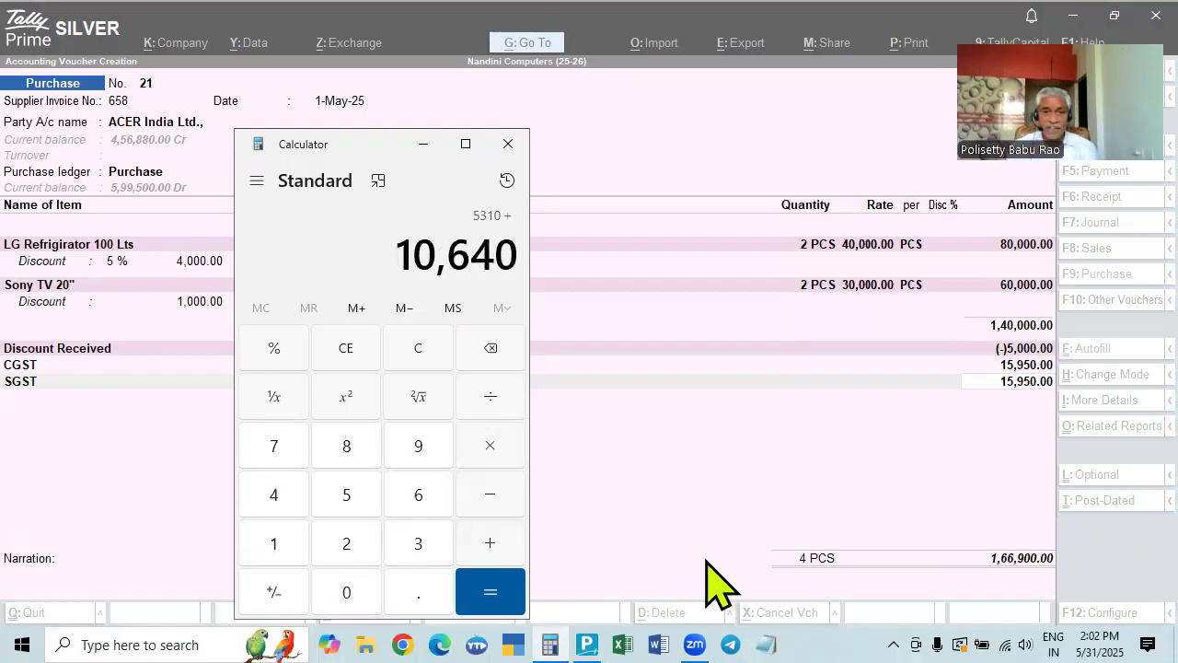
key("Return")
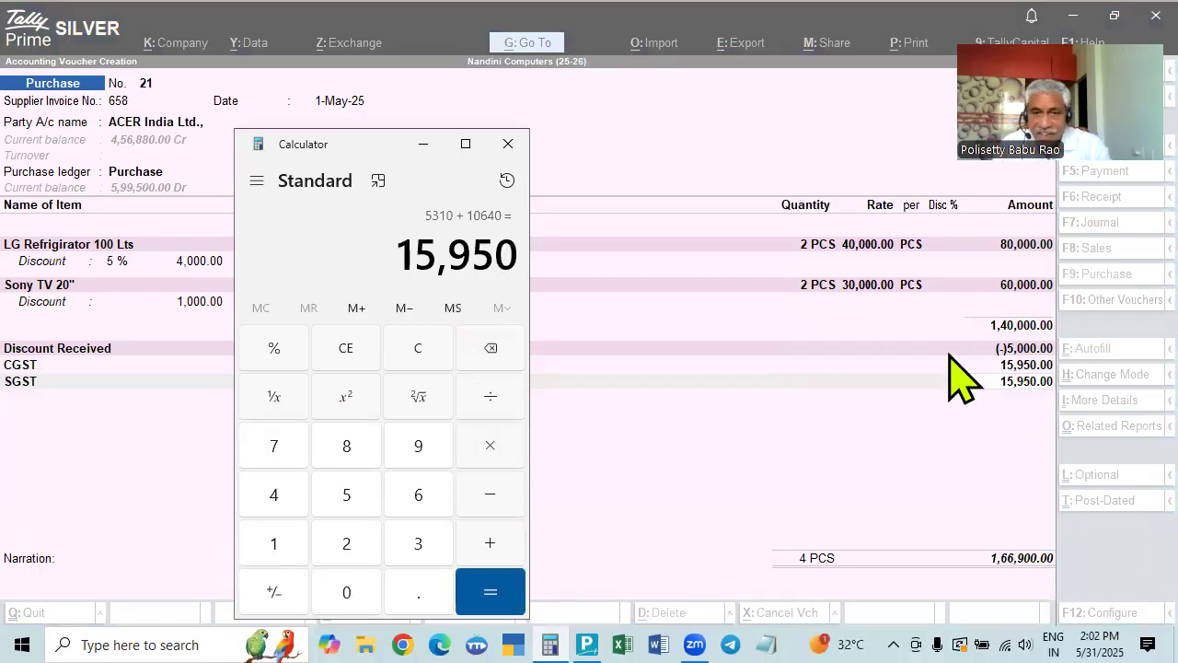
left_click(507, 145)
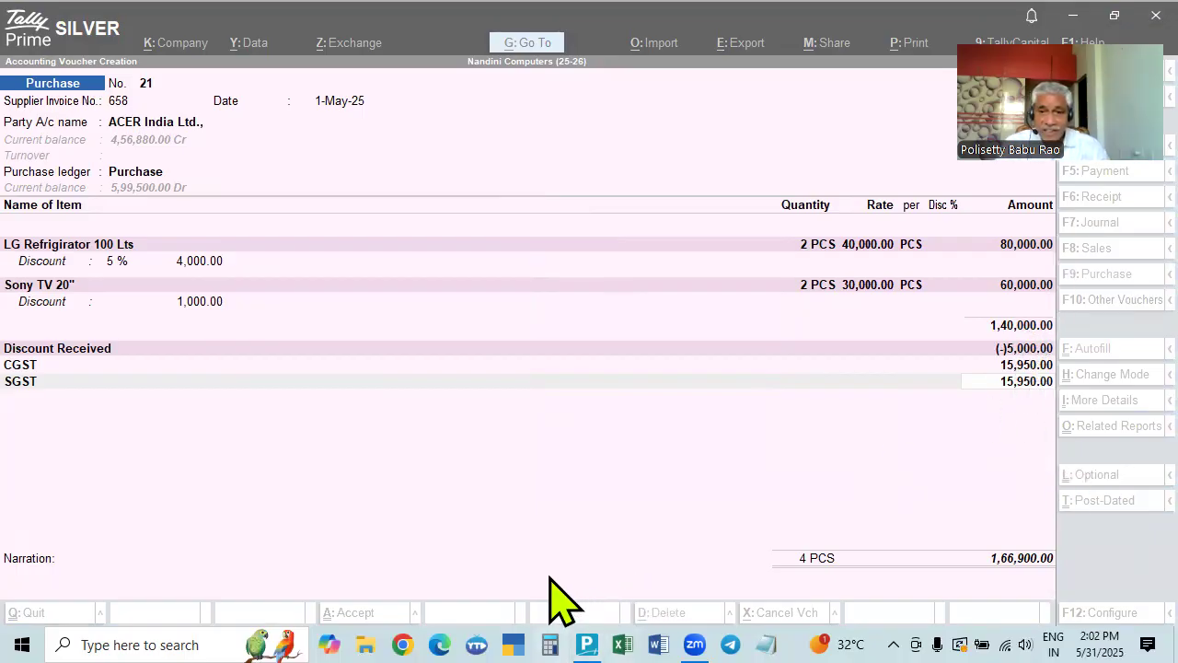
Reopen Calculator and work out the refrigerator's proportionate discount share by dividing 5,000 by 140,000 and multiplying by 80,000
left_click(550, 644)
type("5000")
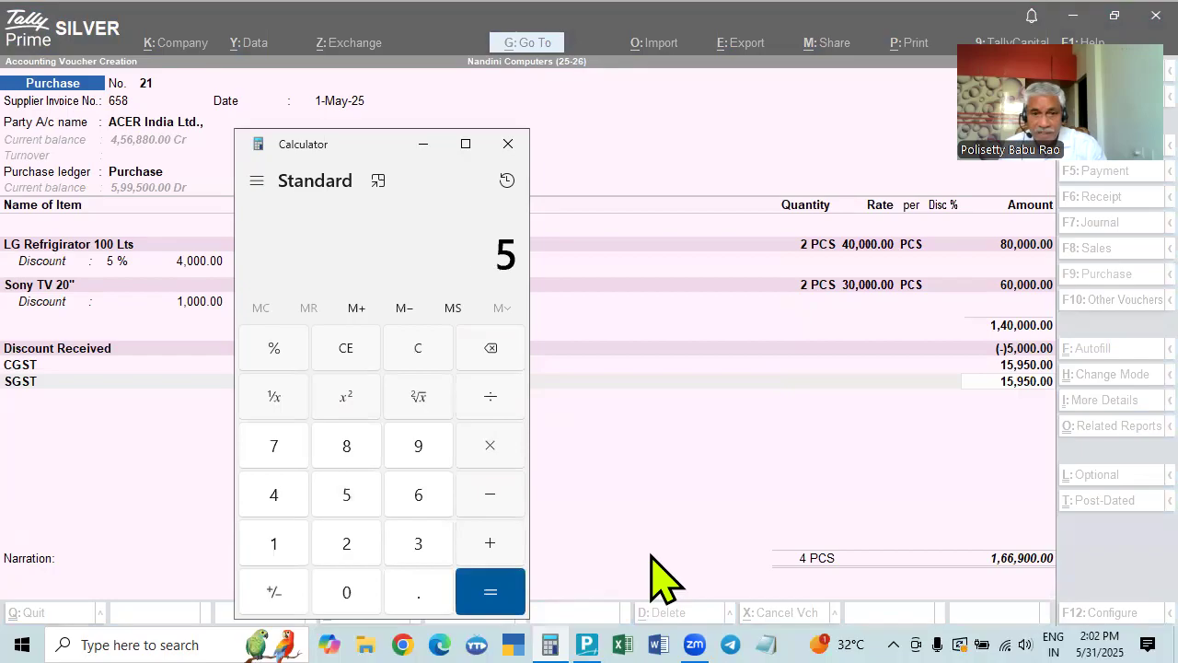
key("slash")
type("140,000")
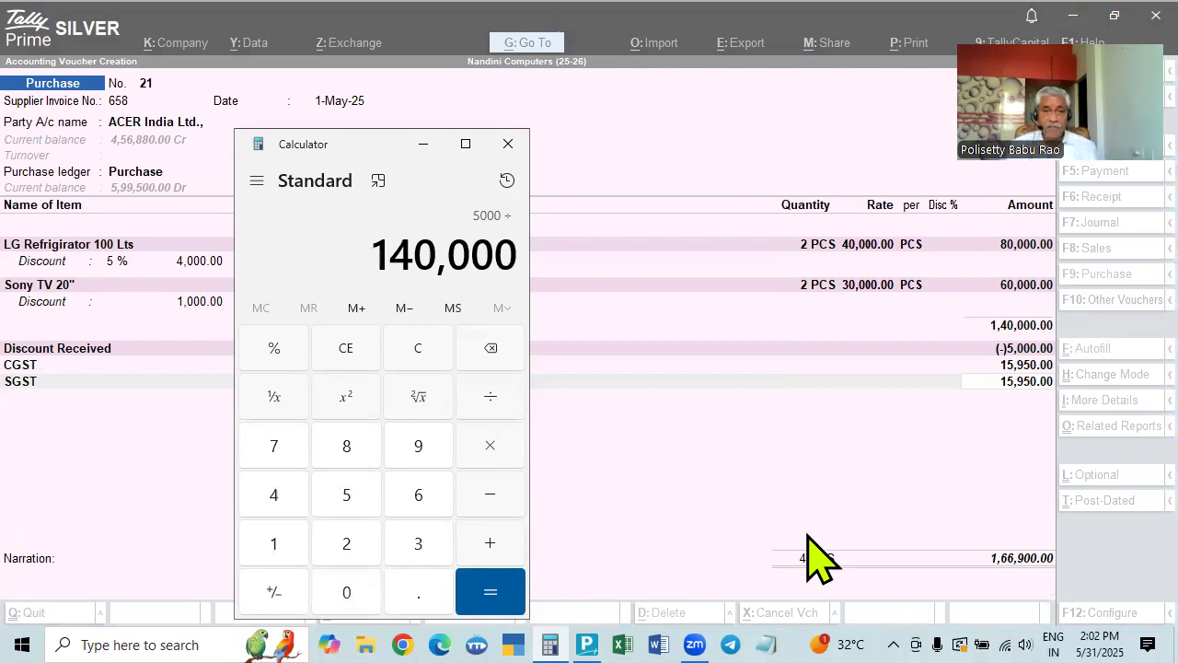
key("Return")
key("asterisk")
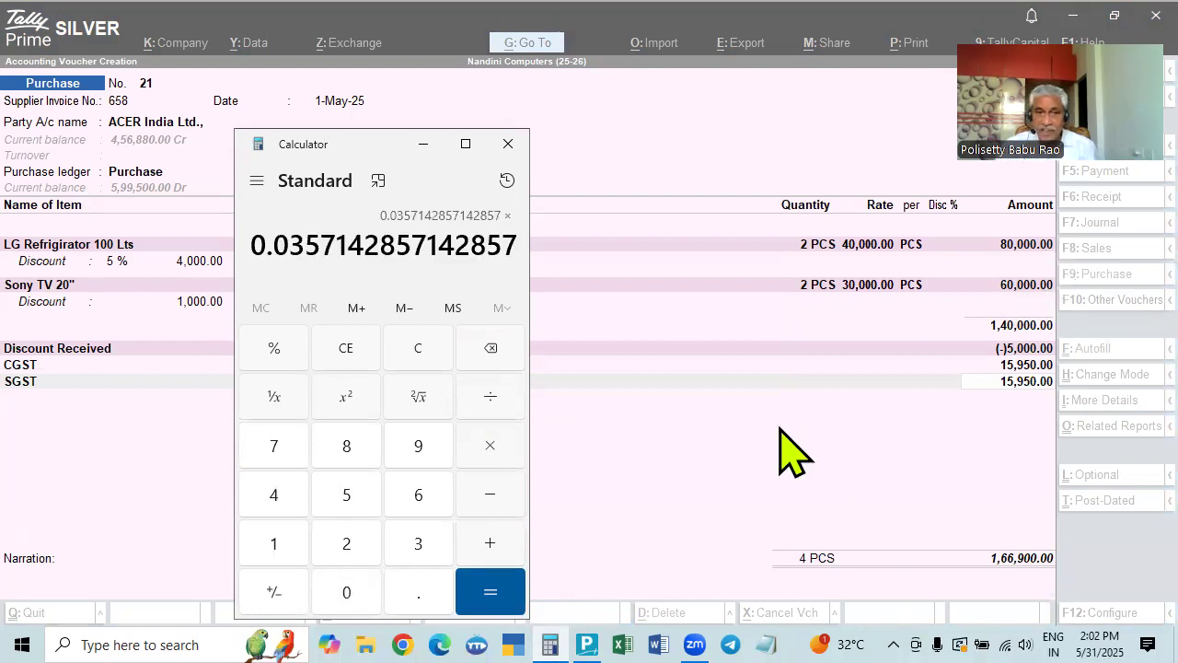
type("80000")
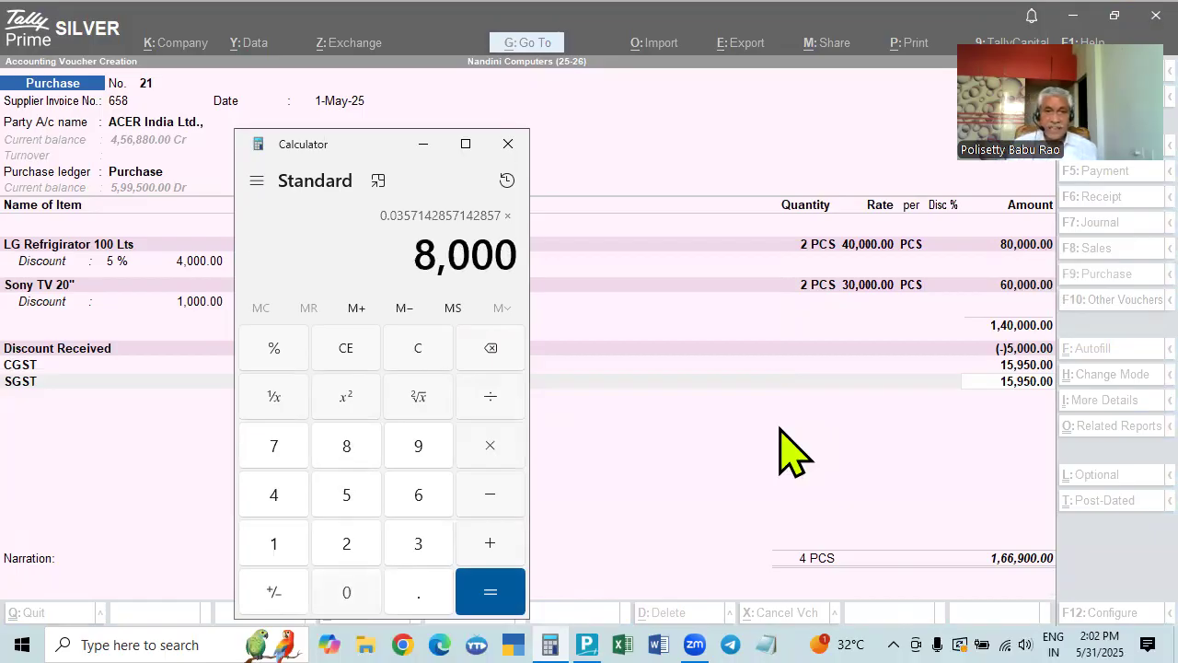
key("Return")
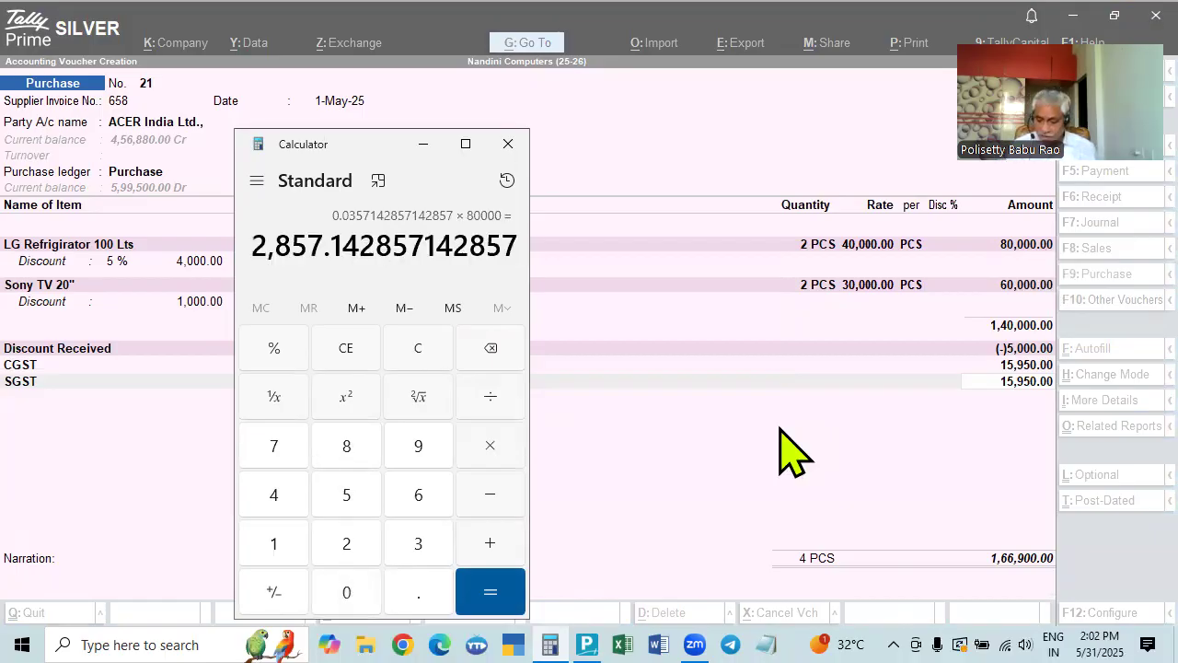
Subtract 80,000 from the calculated discount share, clear the result and close Calculator
key("minus")
type("800000")
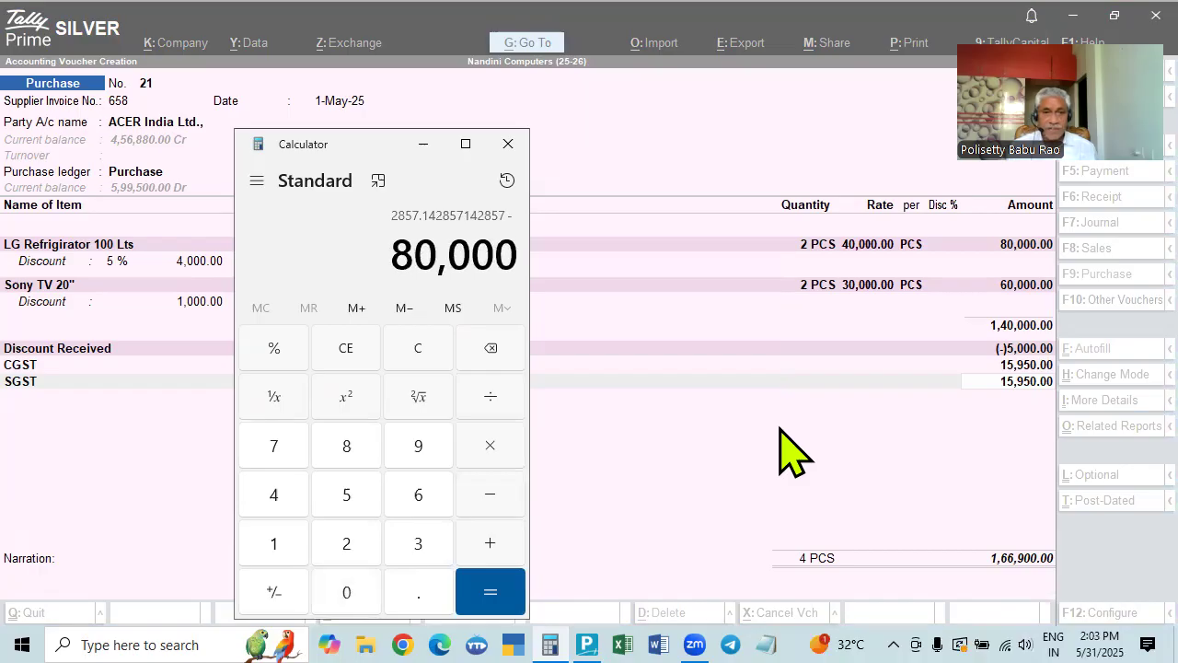
key("Return")
key("Escape")
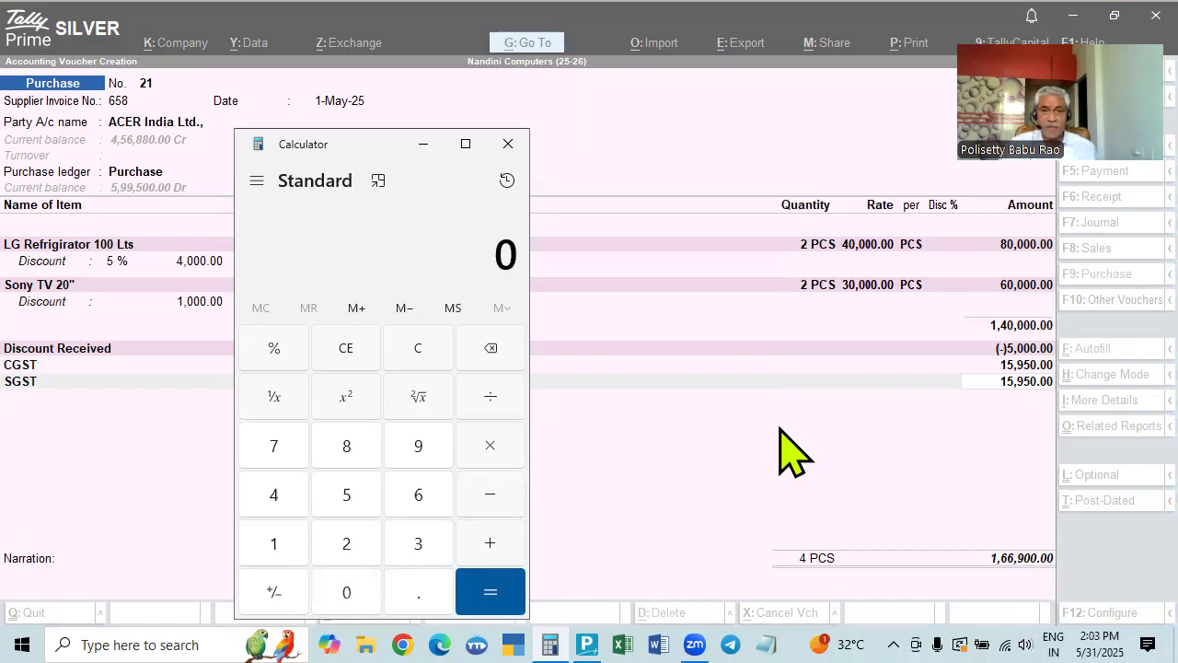
left_click(508, 143)
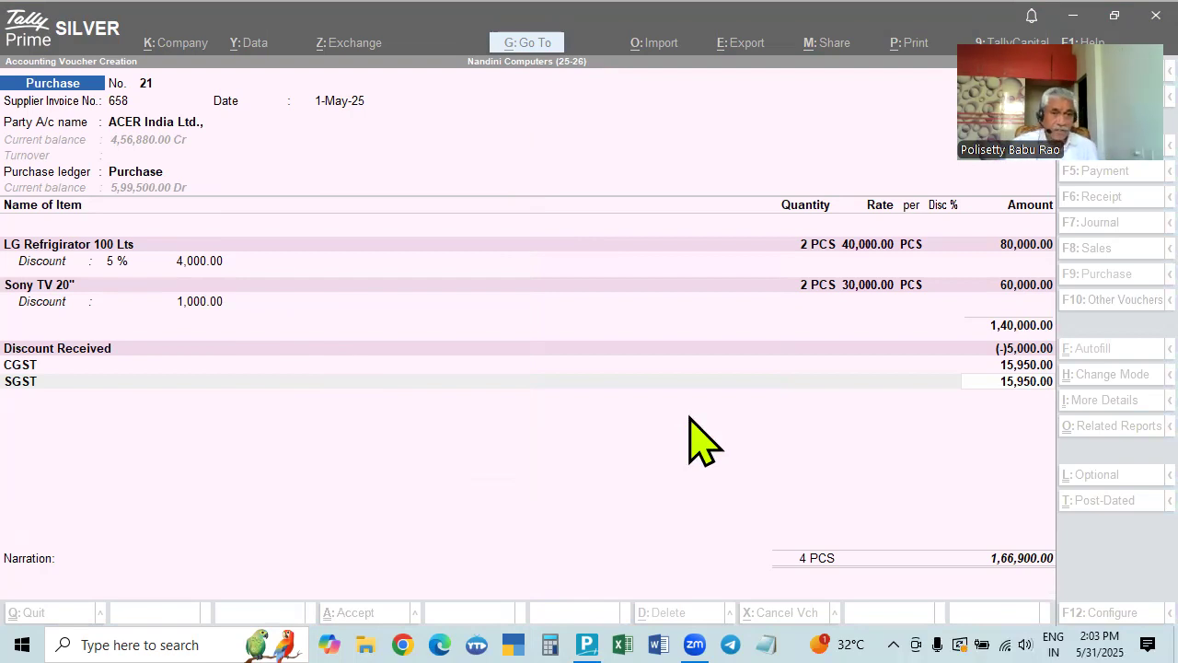
Examine the detailed GST tax analysis of the ACER India Ltd. purchase voucher for each item's discount share and tax
left_click(454, 451)
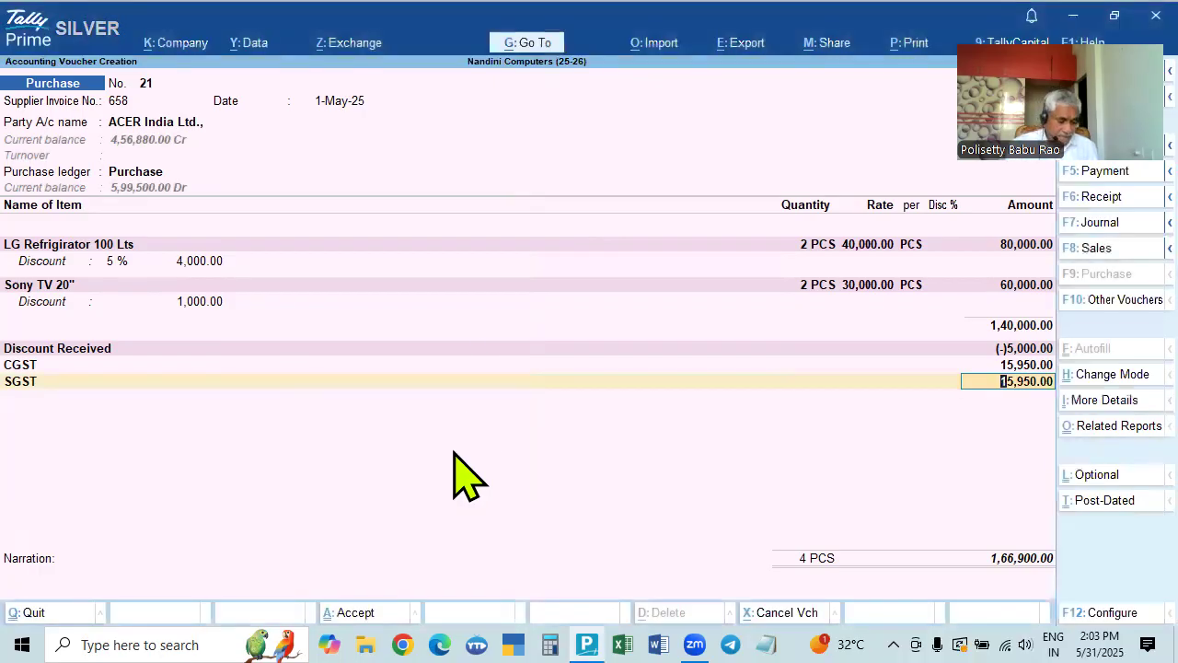
key("alt+a")
key("alt+f5")
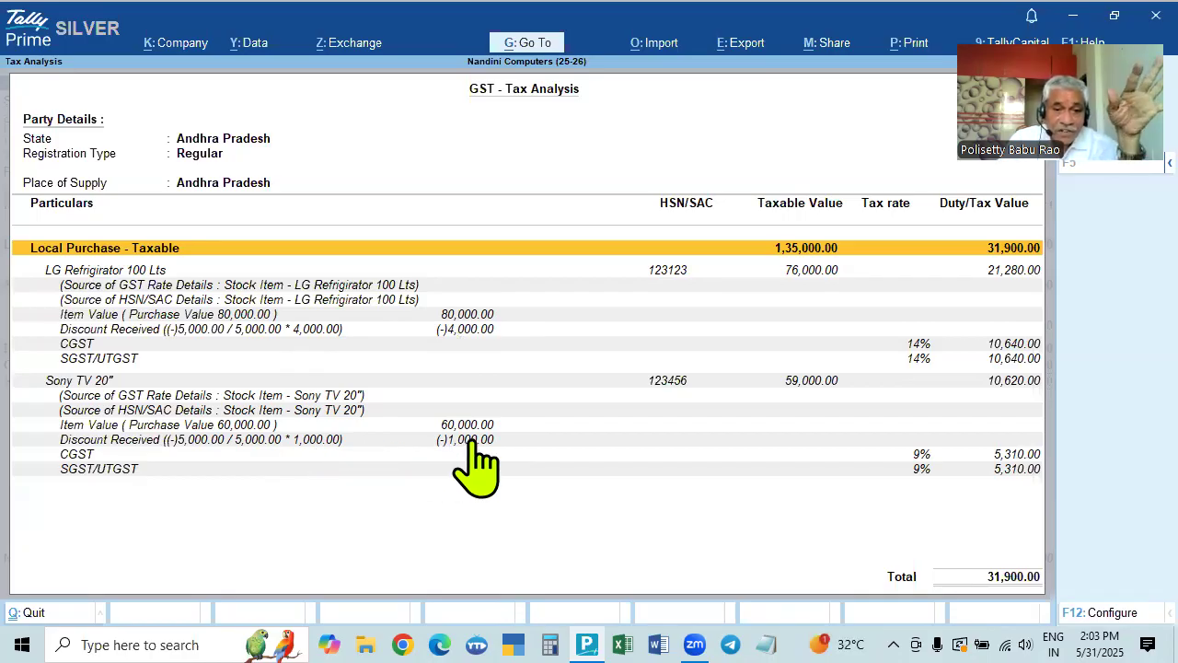
key("Escape")
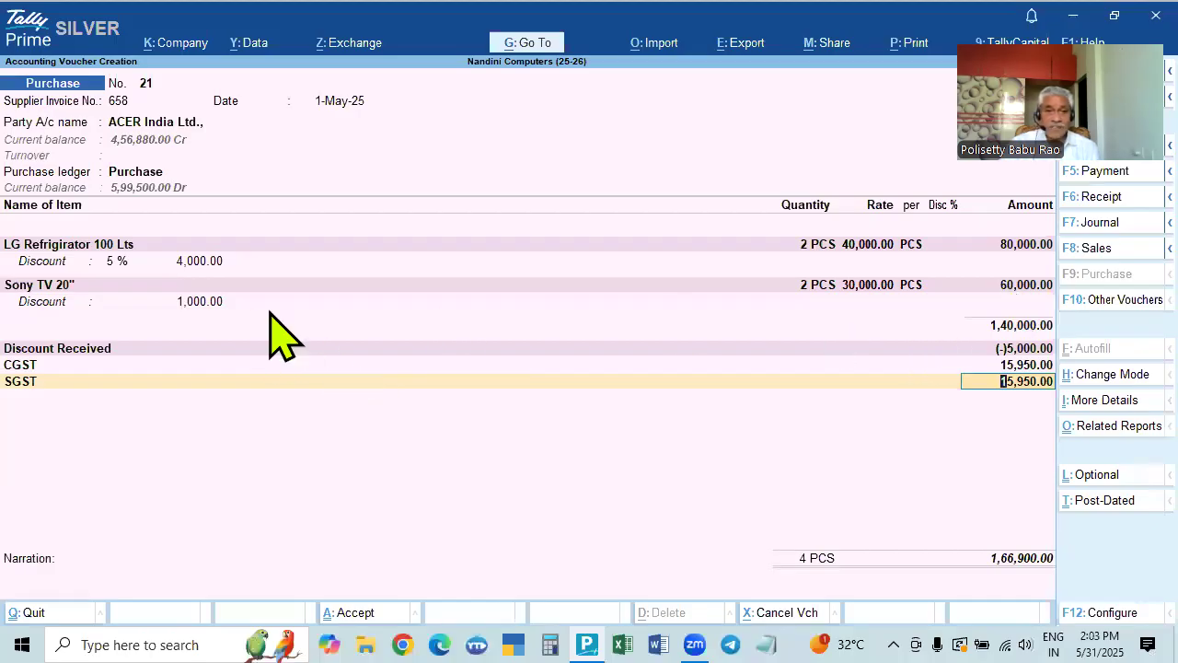
key("alt+a")
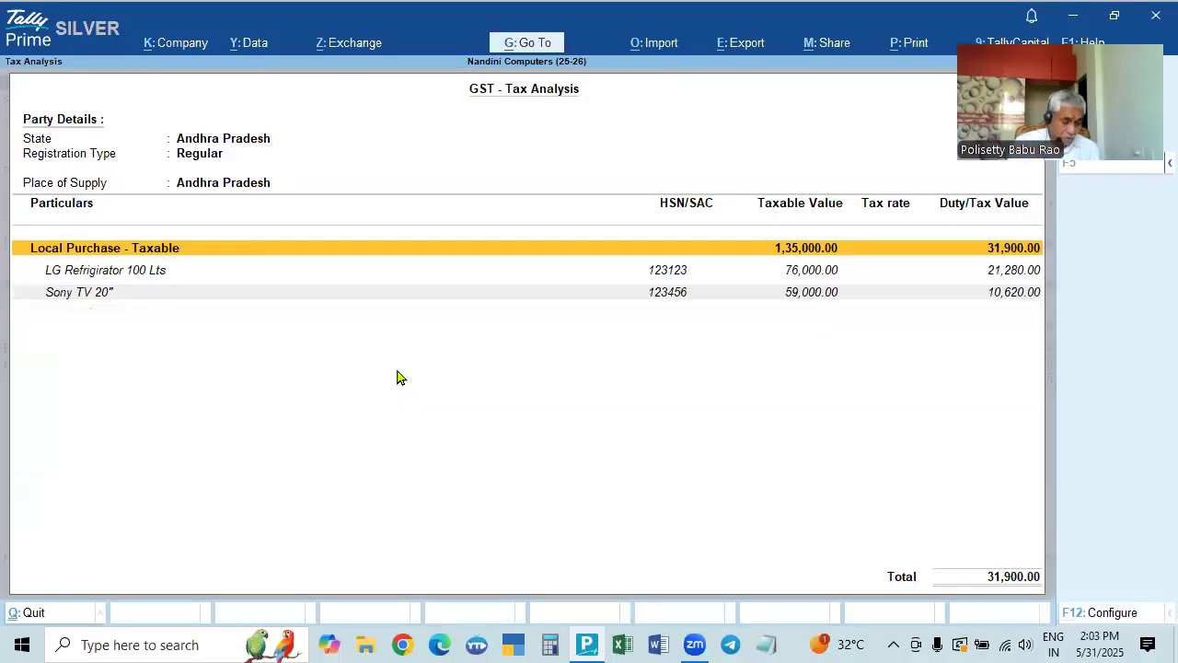
key("alt+F5")
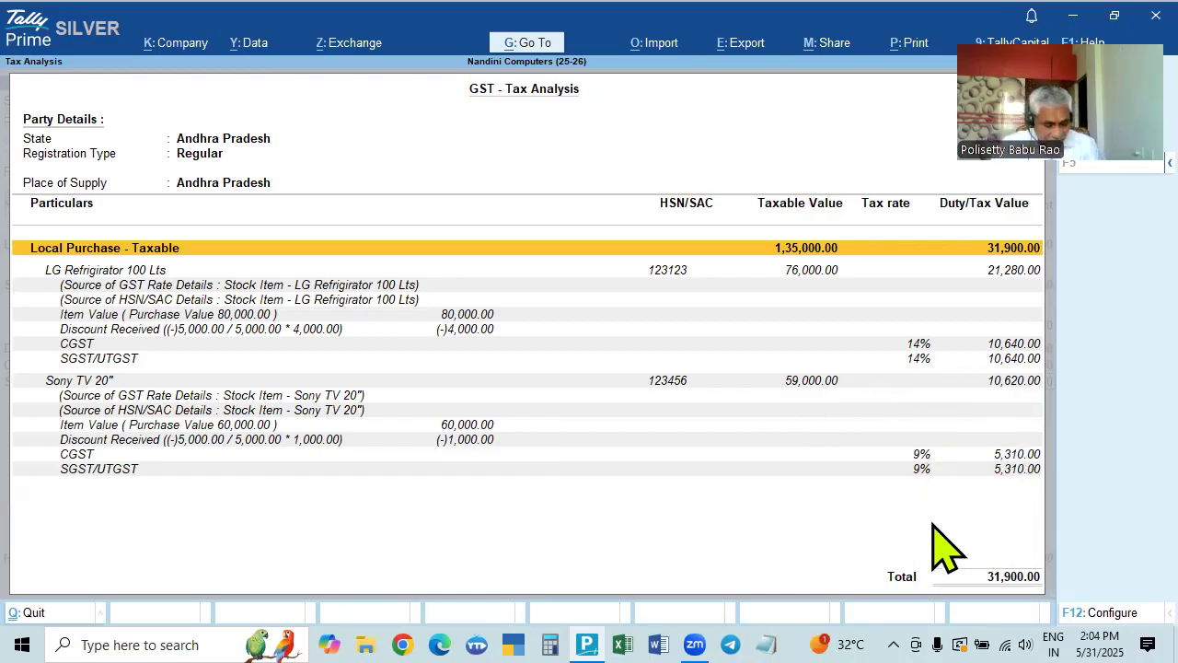
key("Escape")
Finish the ledger entries of purchase voucher 21 without adding a narration and save the voucher
key("Return")
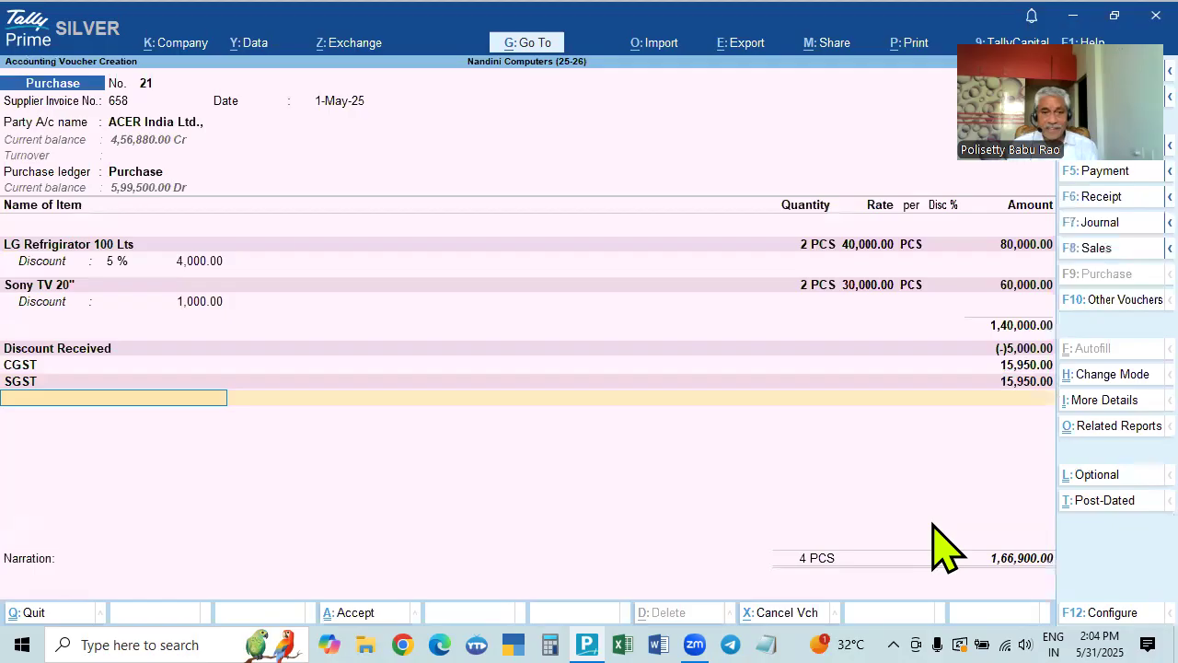
key("Return")
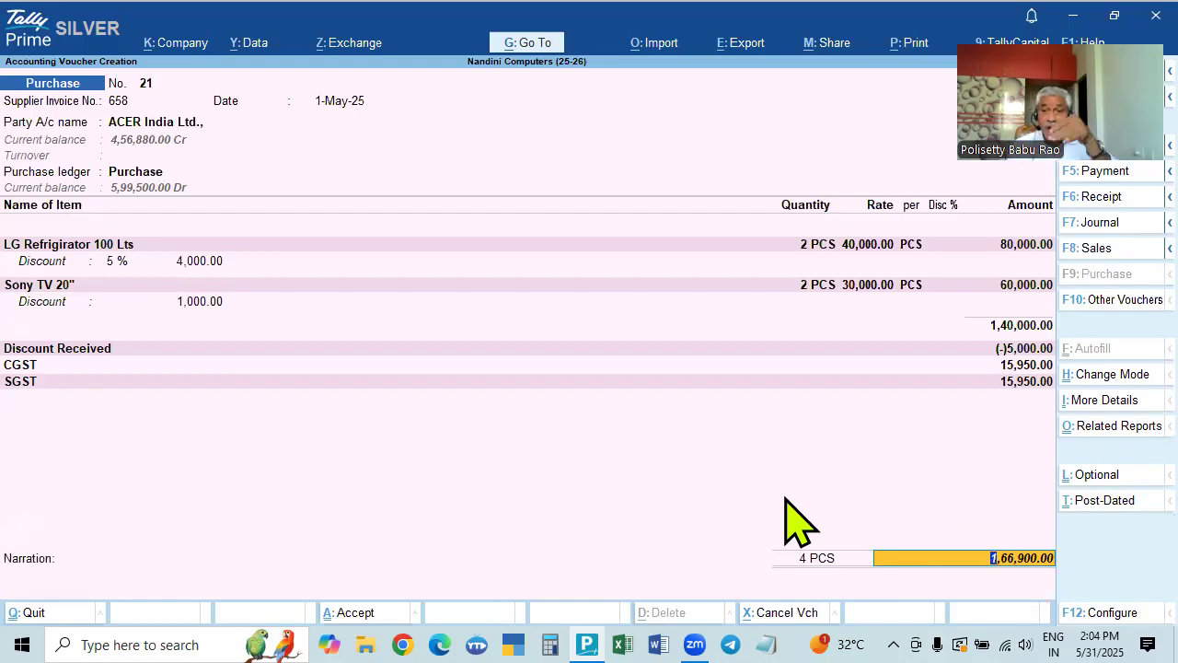
key("Return")
key("Return")
key("Return")
key("Return")
key("Return")
key("Return")
key("Return")
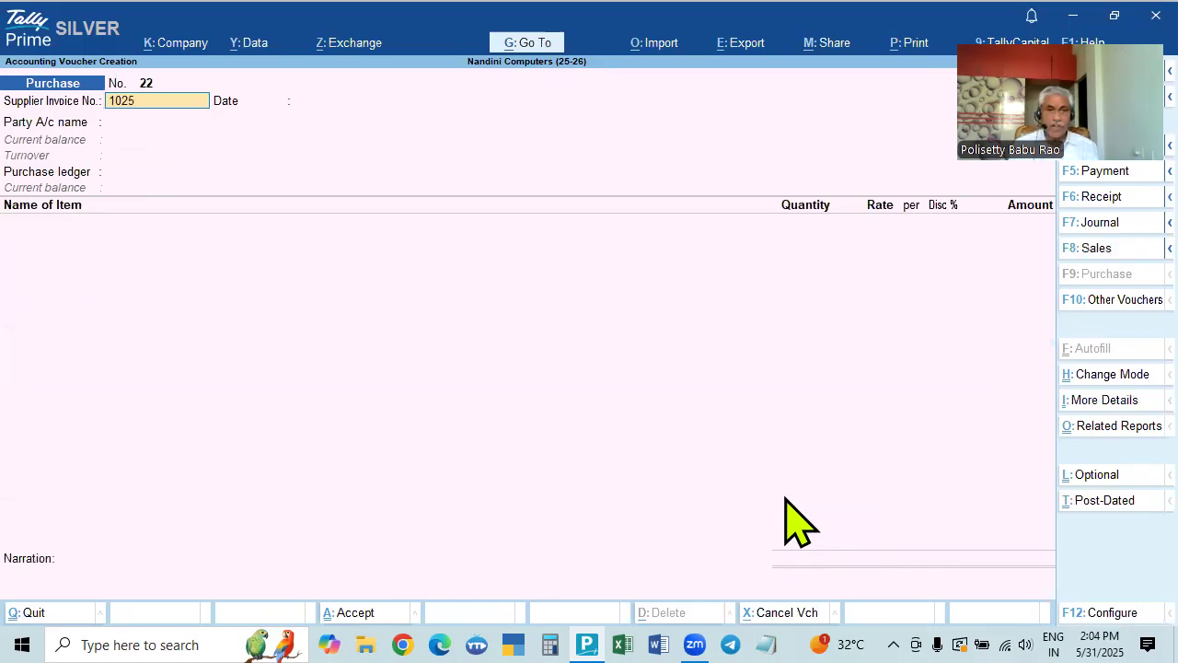
Fill in the new purchase voucher's header with supplier invoice no. 1025, date 1-May-25, party ACER India Ltd. and the Purchase ledger
key("Return")
key("Return")
key("Return")
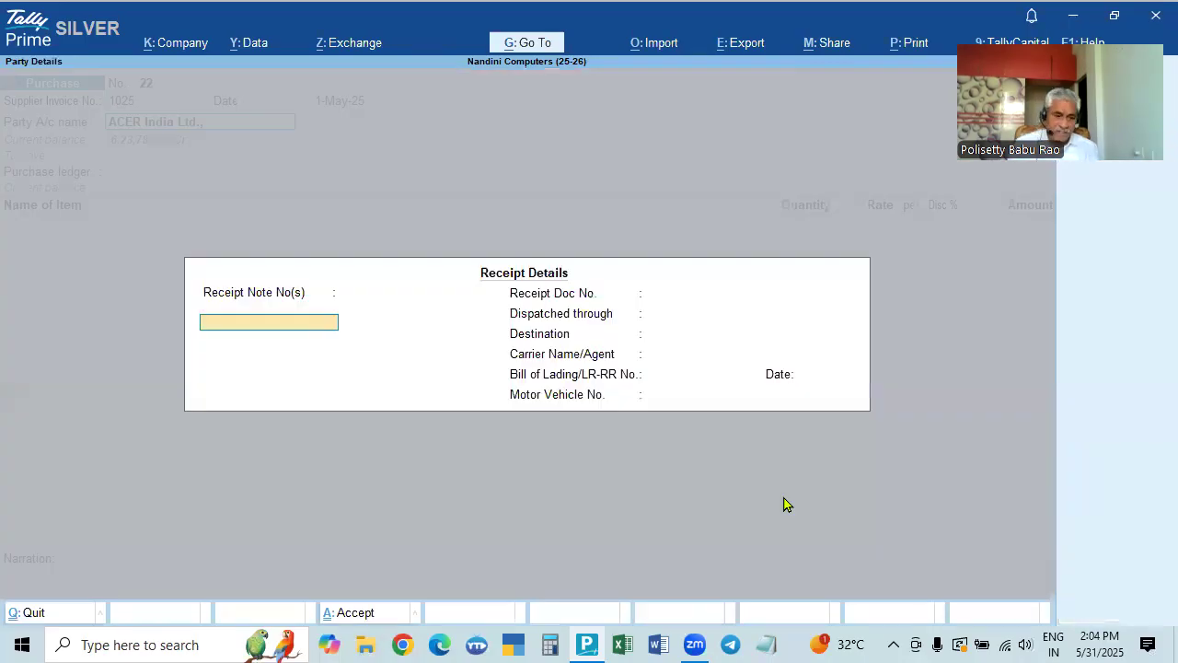
key("ctrl+a")
key("ctrl+a")
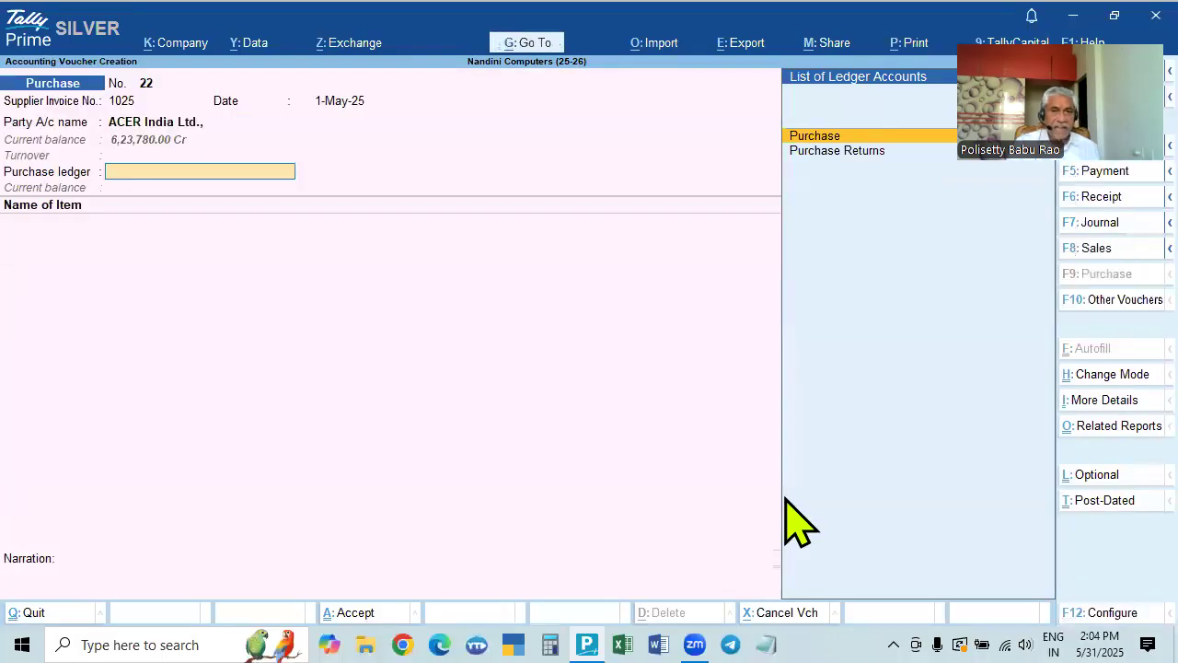
key("Return")
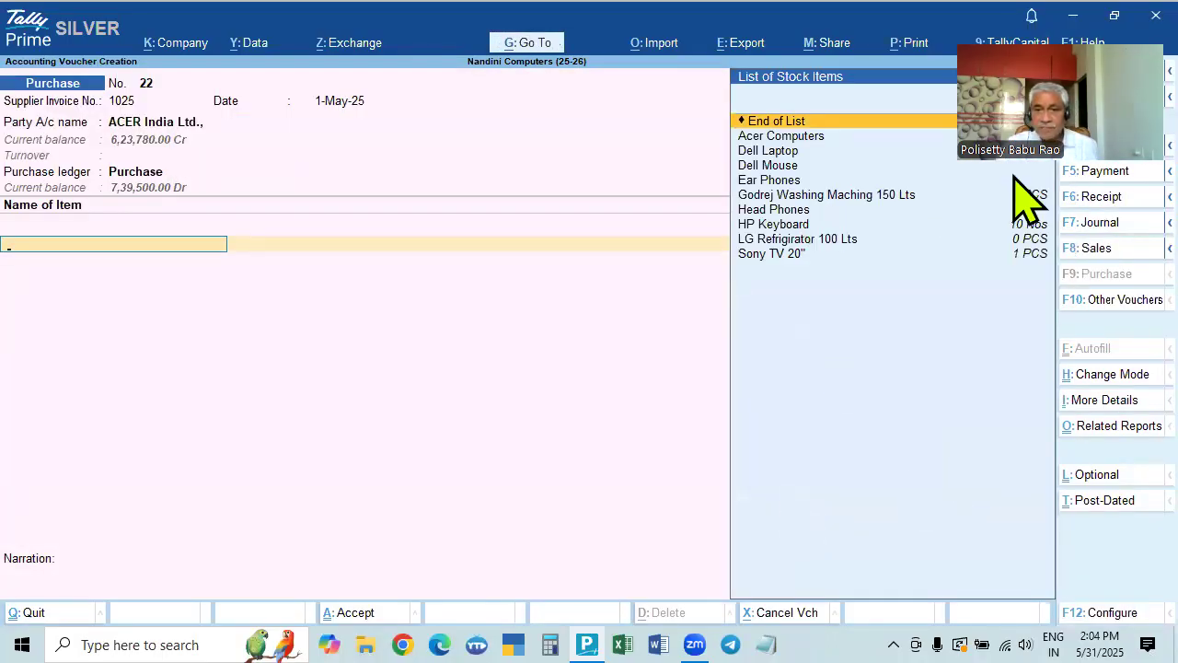
Add the item Godrej Washing Maching 150 Lts with 2 PCS at a rate of 40,000 and no discount
left_click_drag(1043, 137, 984, 386)
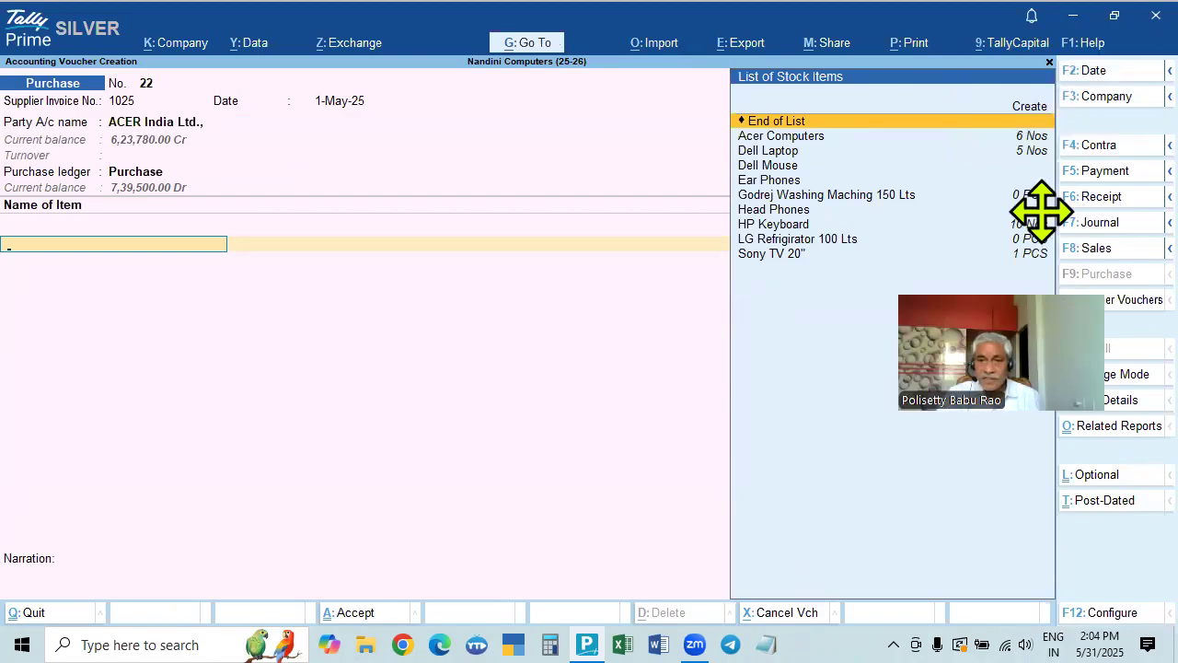
left_click(870, 195)
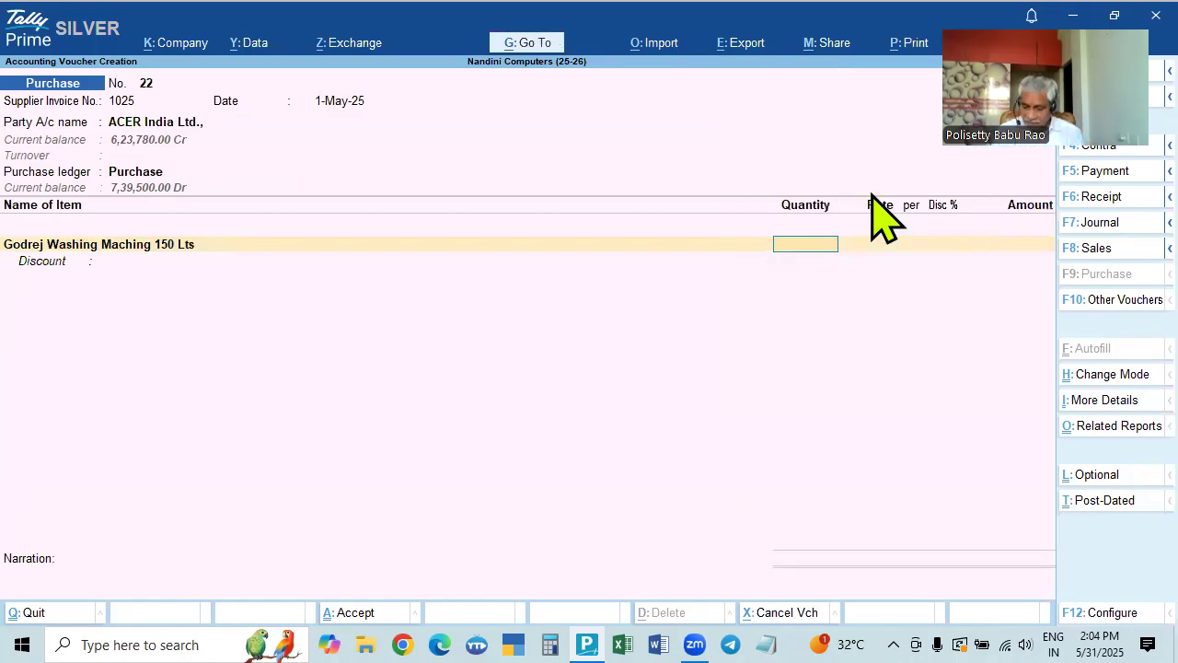
key("Return")
key("Return")
key("Return")
key("Return")
key("Return")
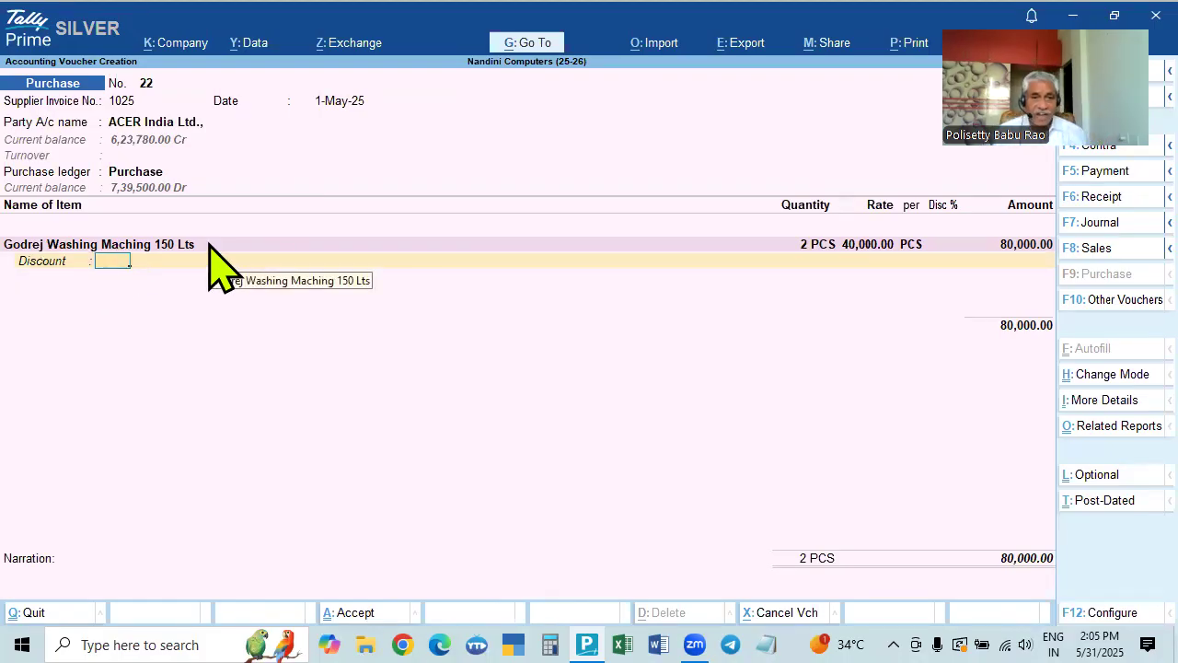
key("Return")
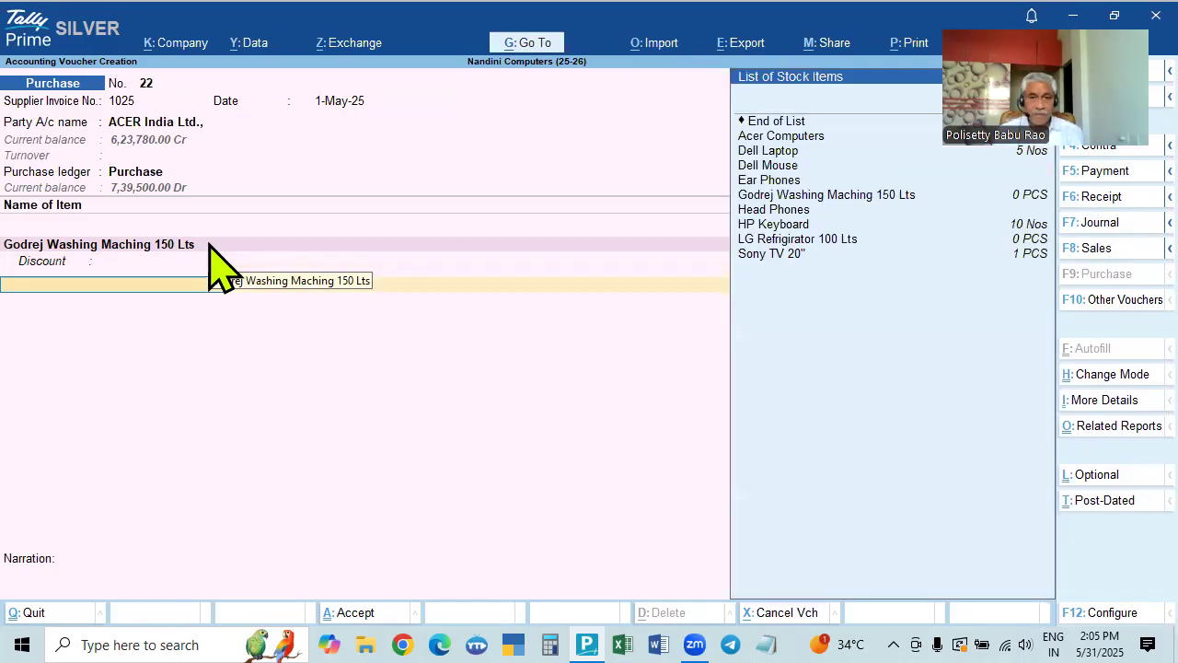
Add the item Sony TV 20" with 2 PCS at a rate of 30,000 and no discount, and end the item list
key("Down")
key("Down")
key("Down")
key("Down")
key("Down")
key("Down")
key("Down")
key("Down")
key("Down")
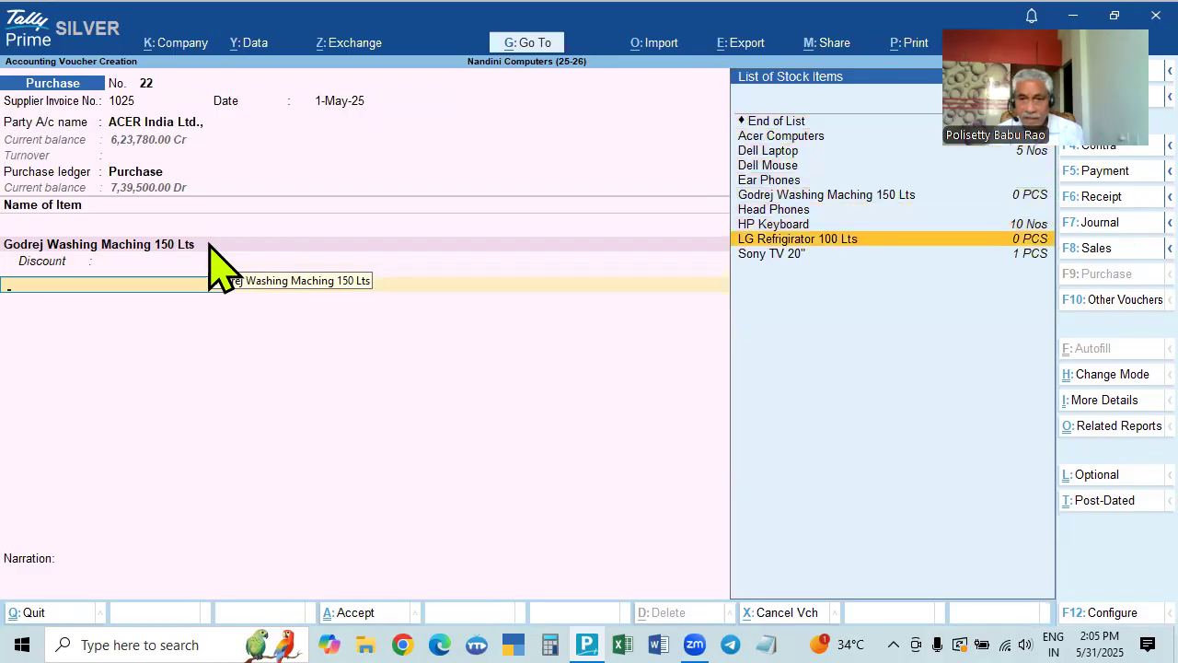
key("Down")
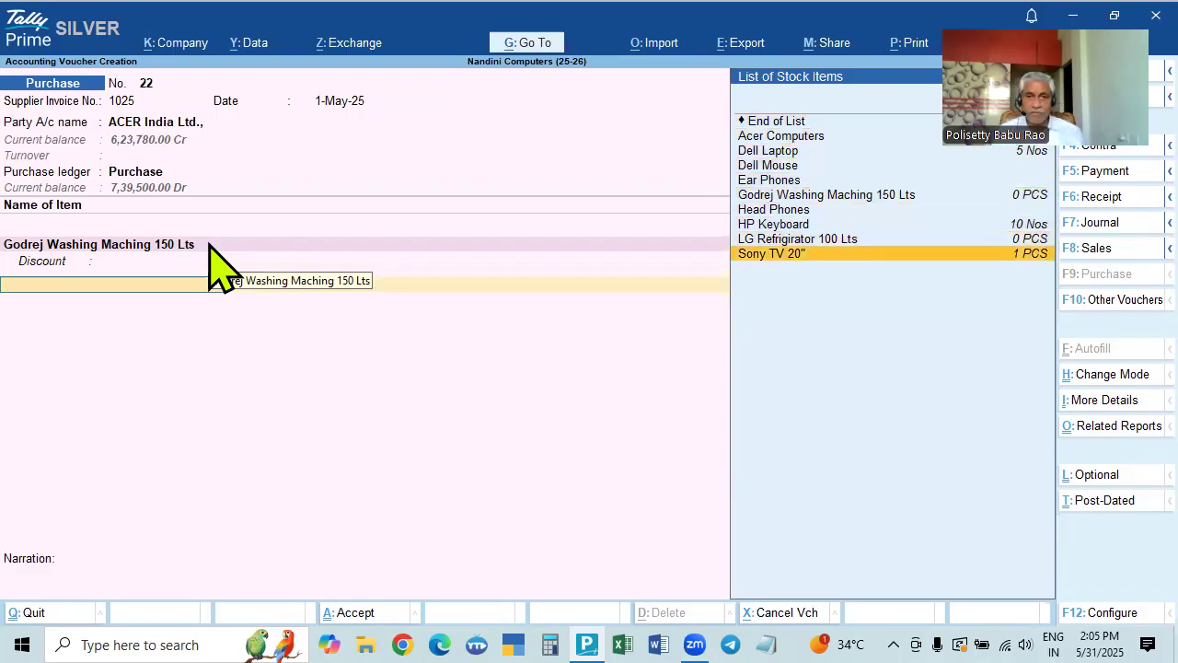
left_click(776, 257)
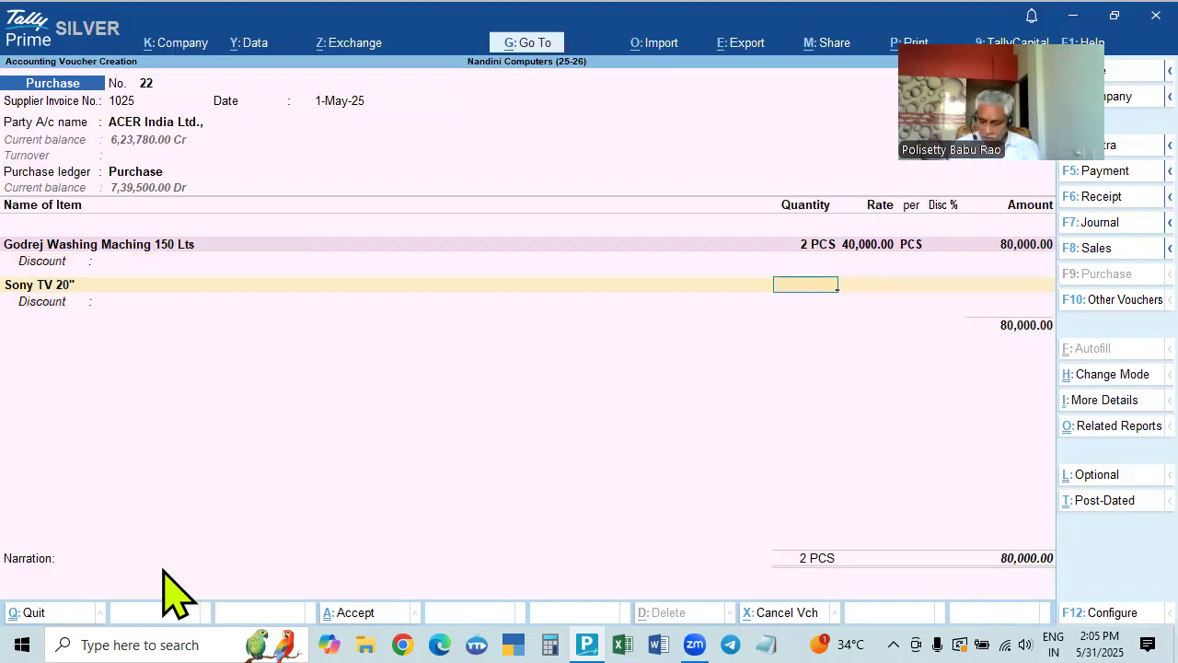
type("2")
key("Return")
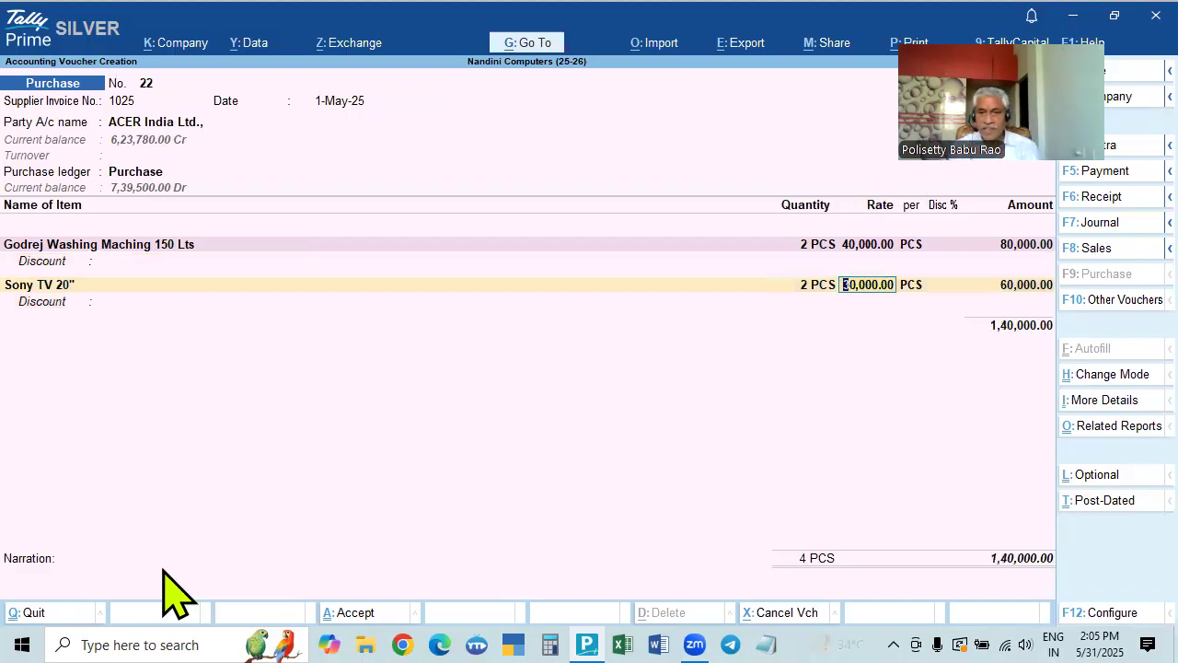
key("Return")
key("Return")
key("Return")
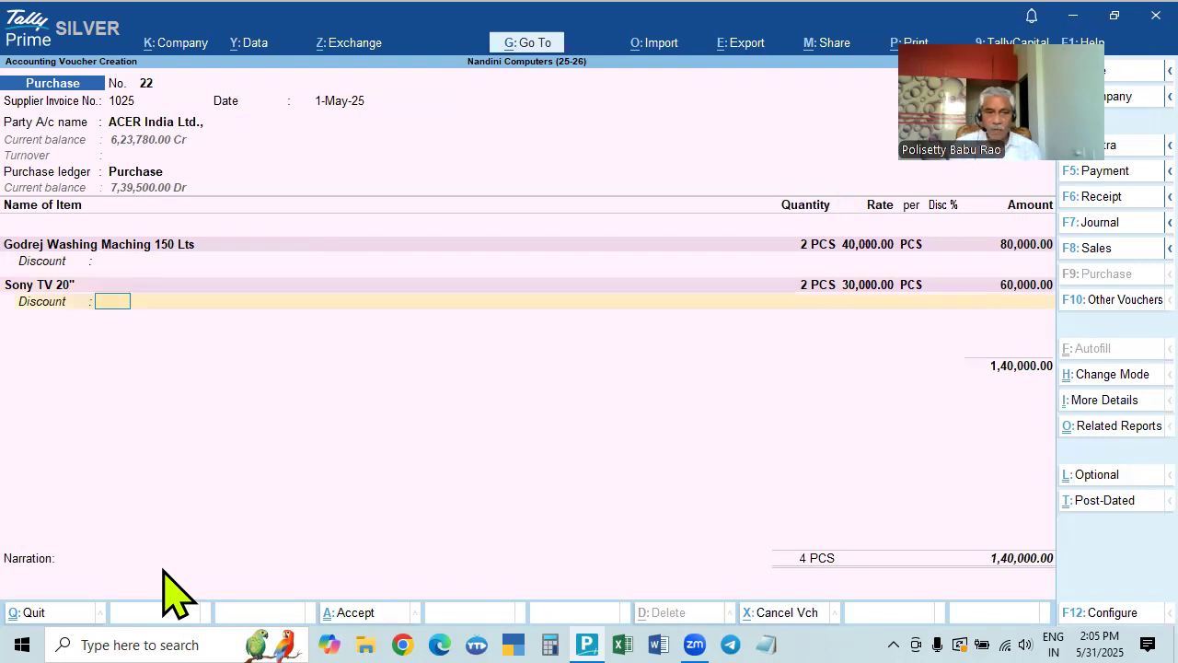
key("Return")
key("Return")
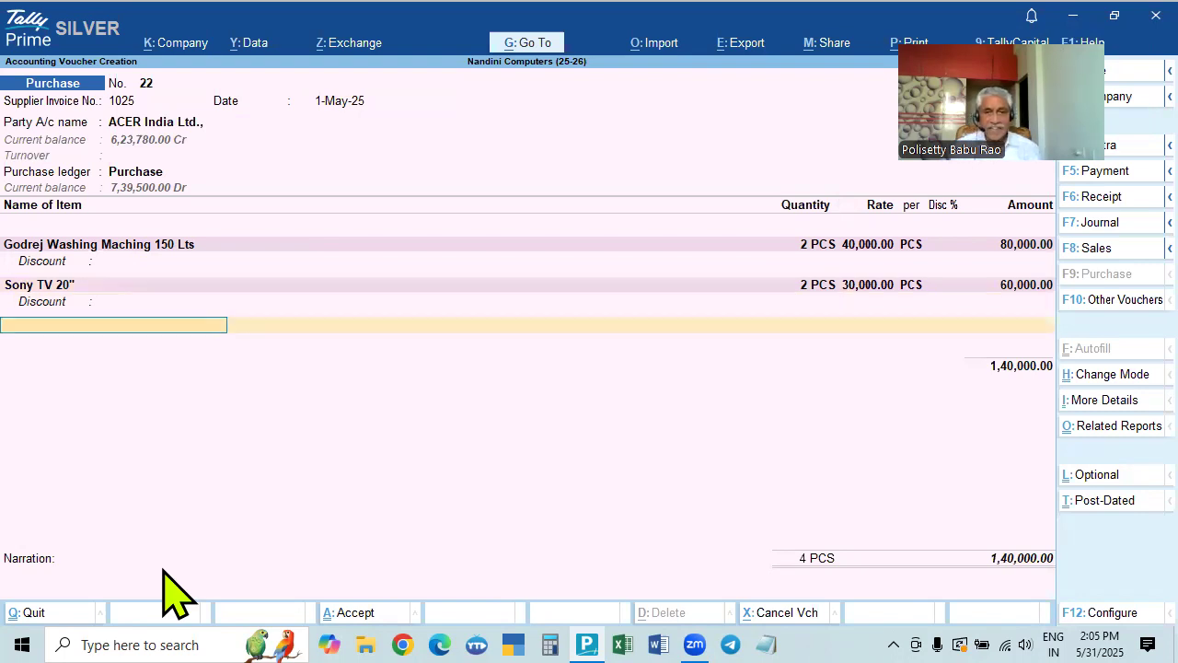
key("Return")
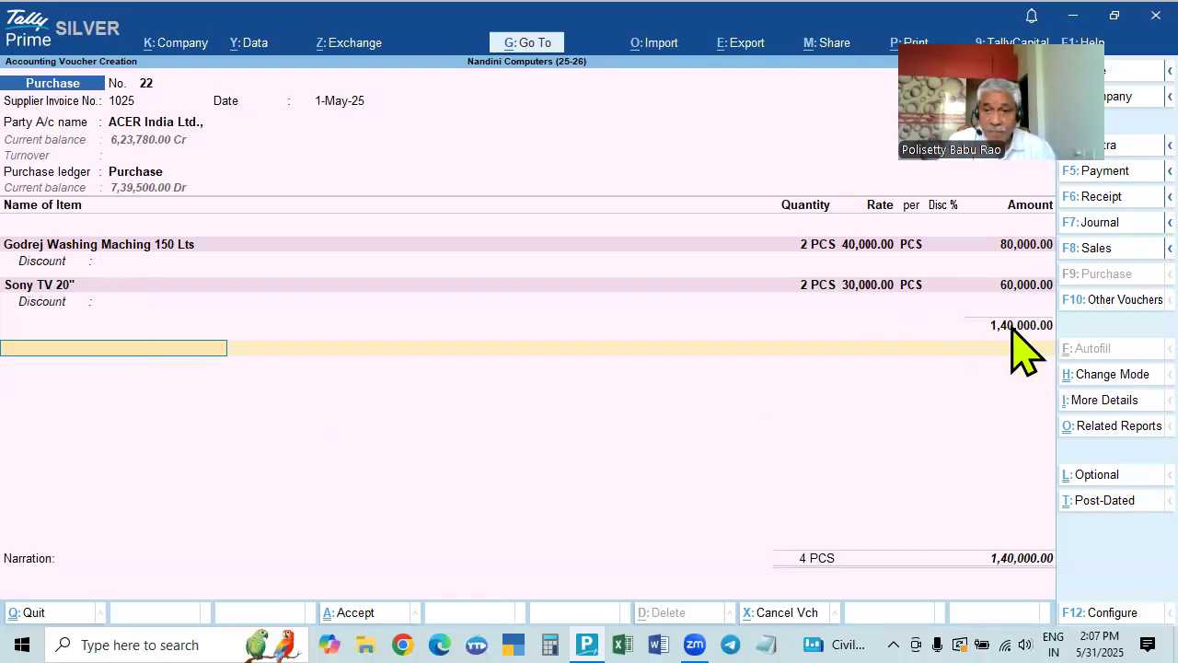
Add the Discount on Total Purchases ledger below the voucher's item total
key("Return")
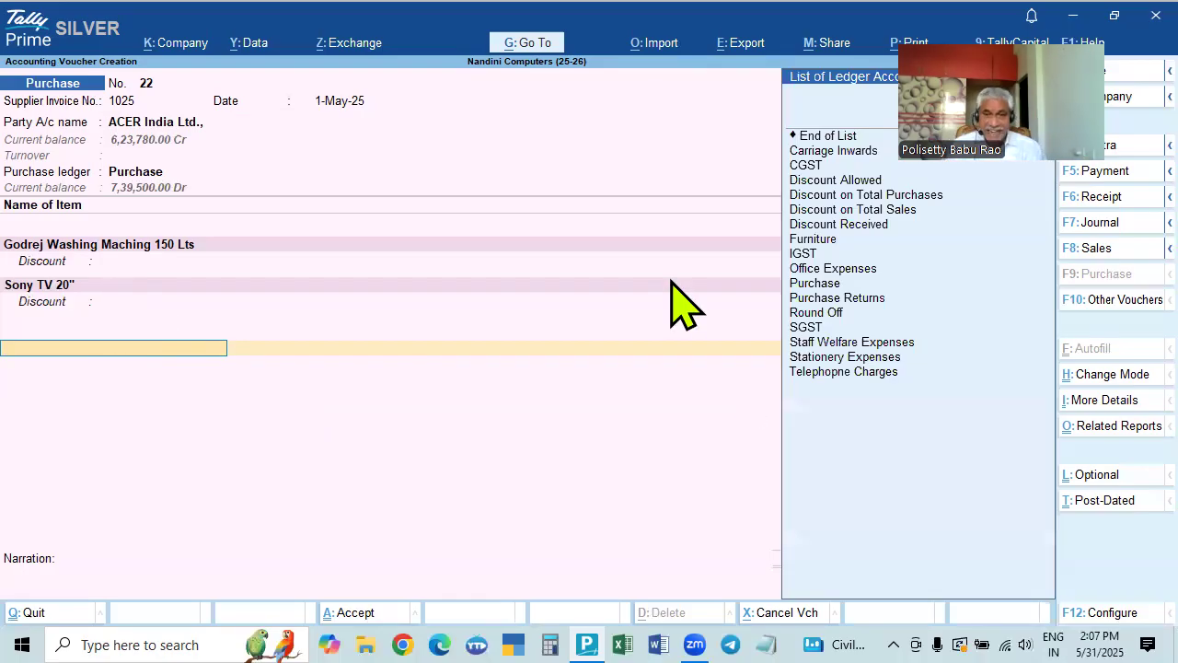
key("Down")
key("Down")
key("Down")
key("Down")
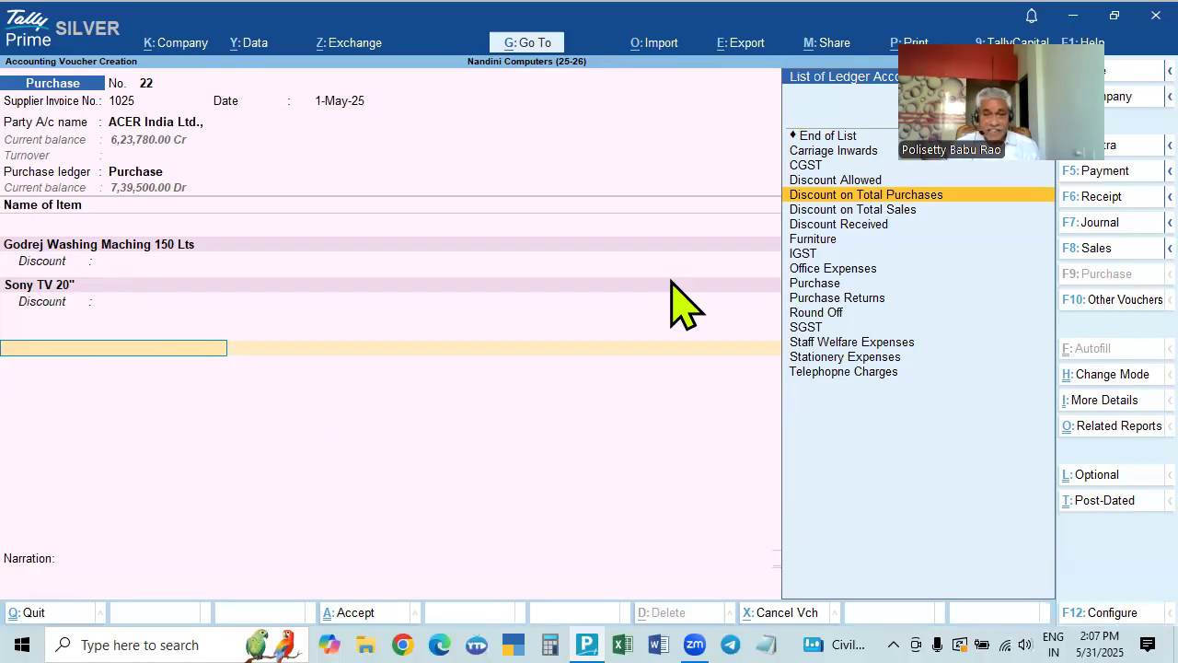
key("Return")
Try Not Applicable for Include in Assessable Value calculation in the Discount on Total Purchases ledger, and quit the alteration without saving
key("BackSpace")
key("ctrl+Return")
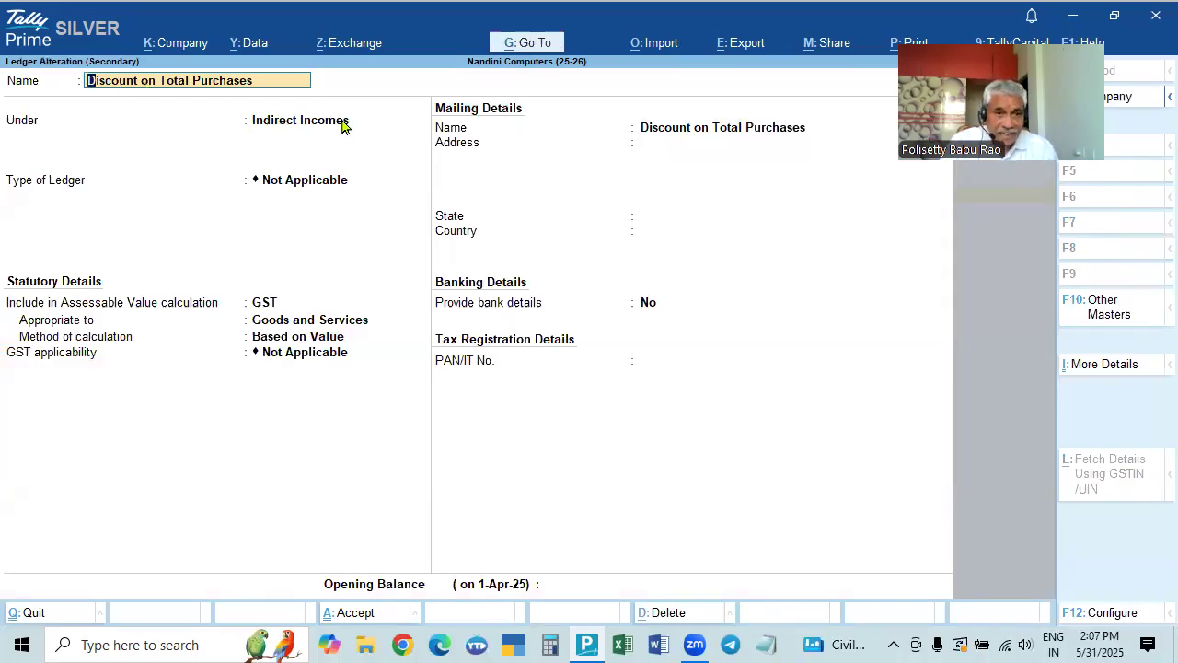
left_click(300, 182)
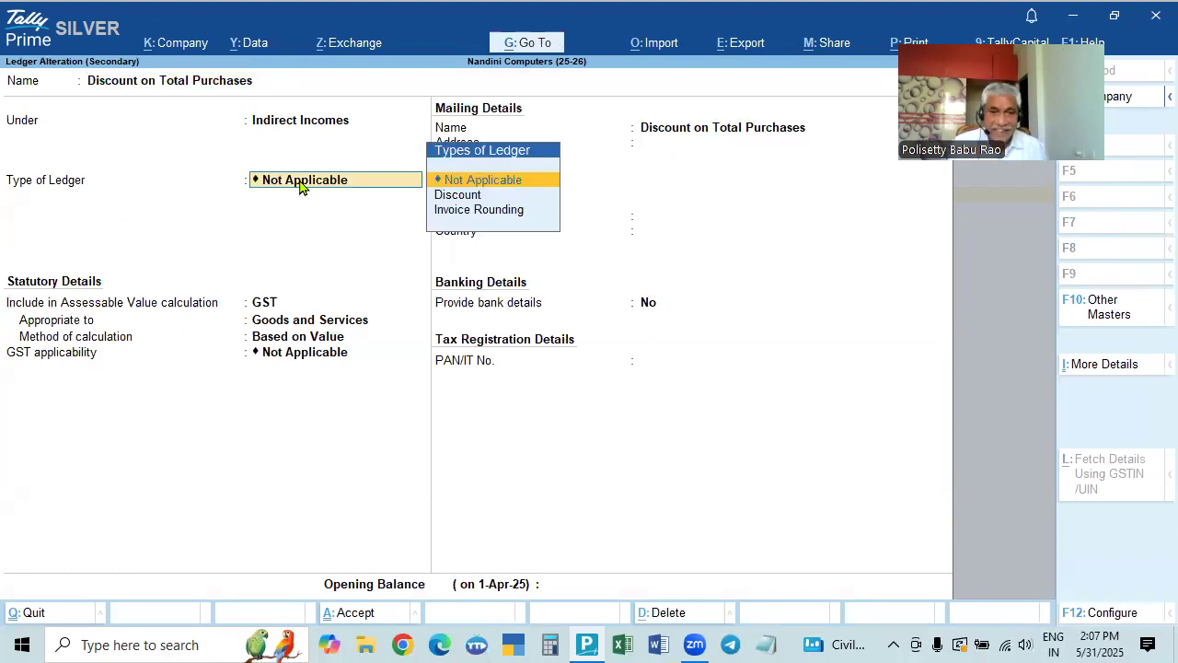
key("Return")
key("Up")
key("Return")
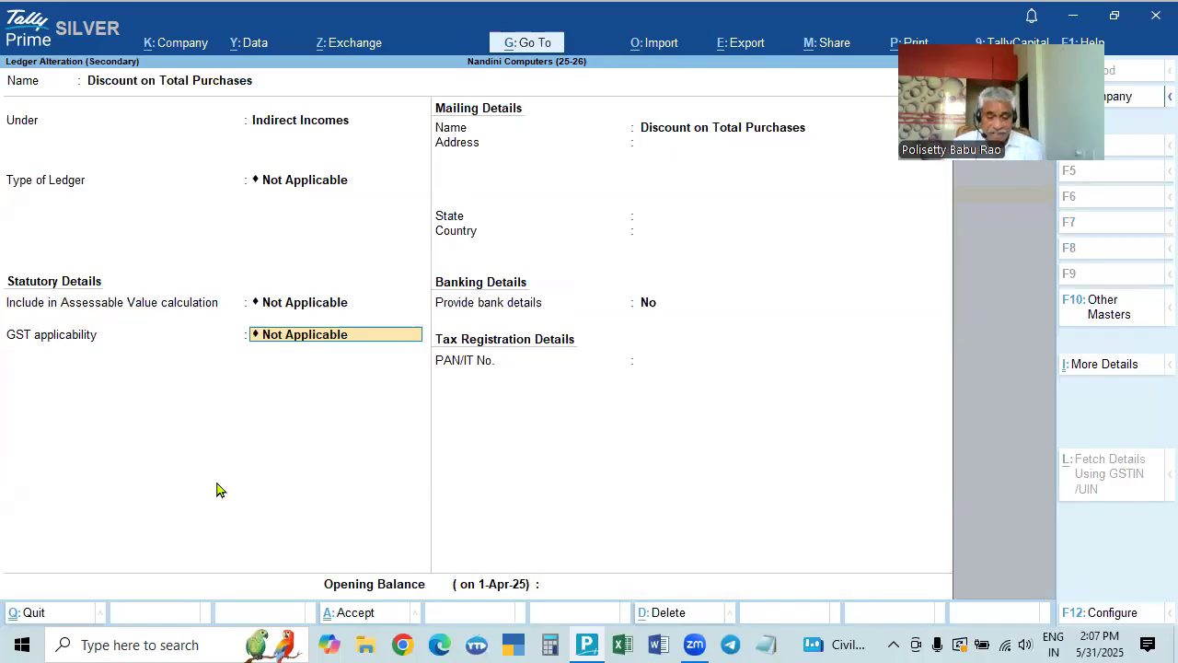
key("Escape")
key("Escape")
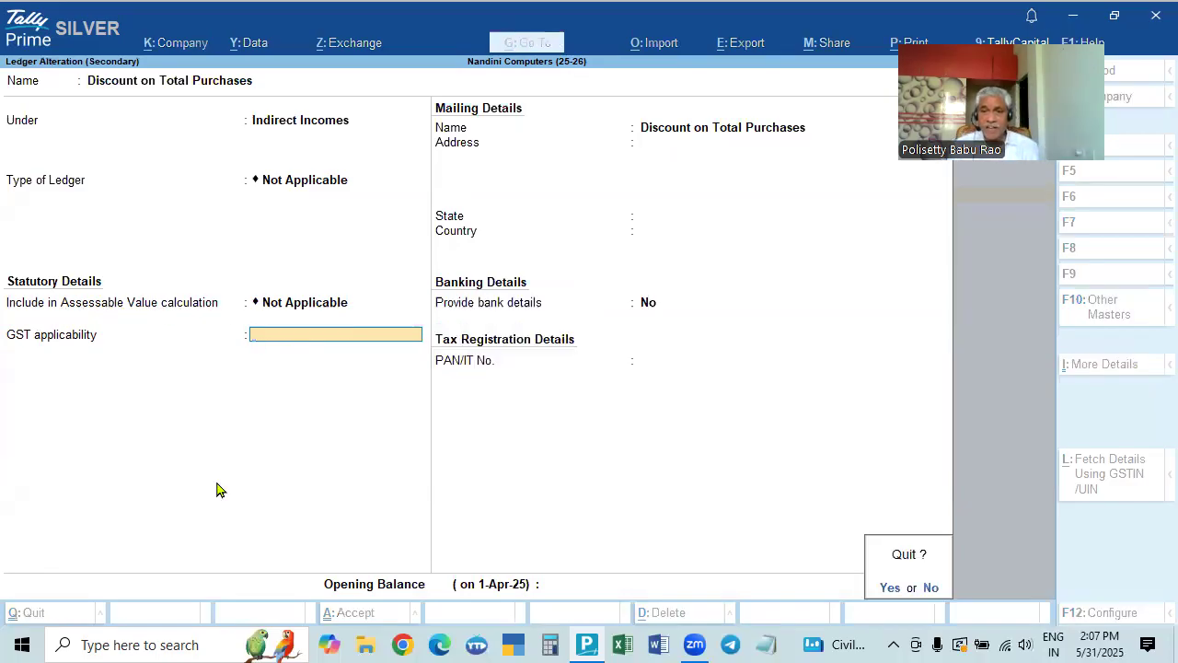
key("y")
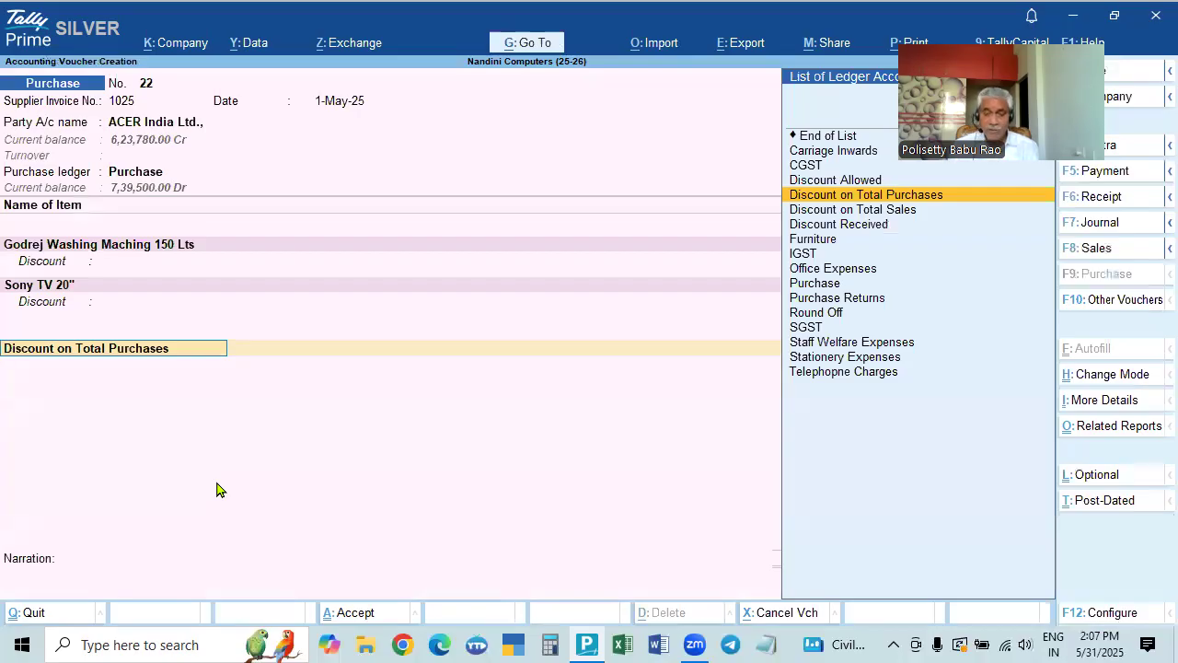
key("Return")
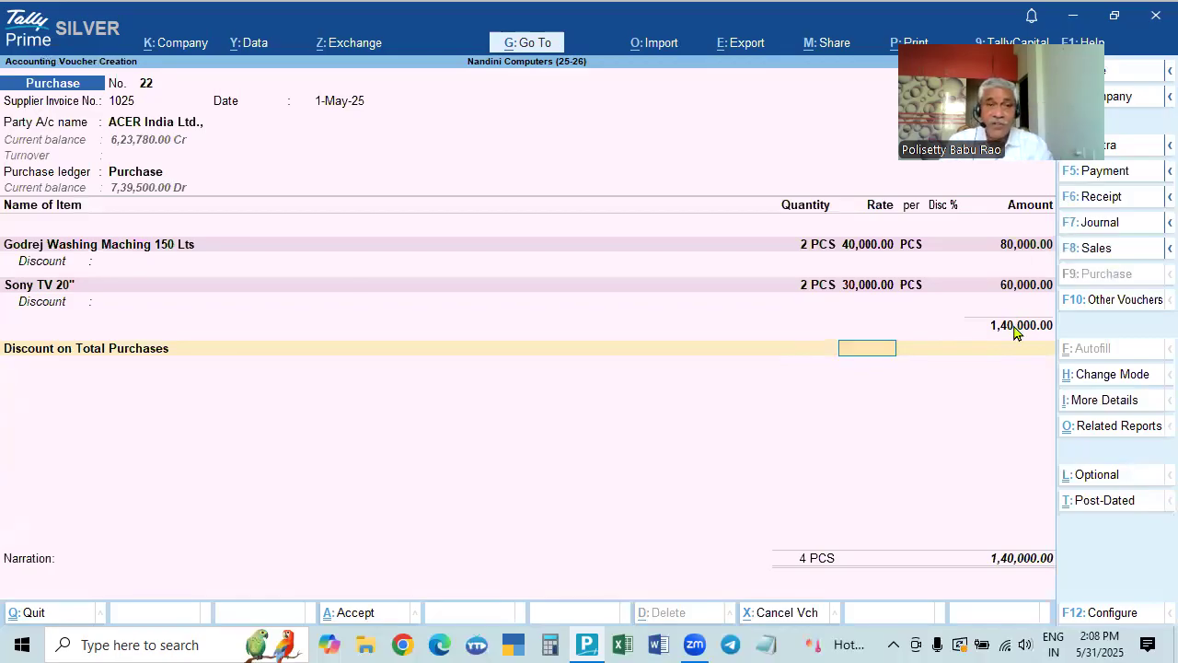
Check the GST tax analysis of the washing machine and TV purchase, and return to the voucher
key("ctrl+o")
key("Return")
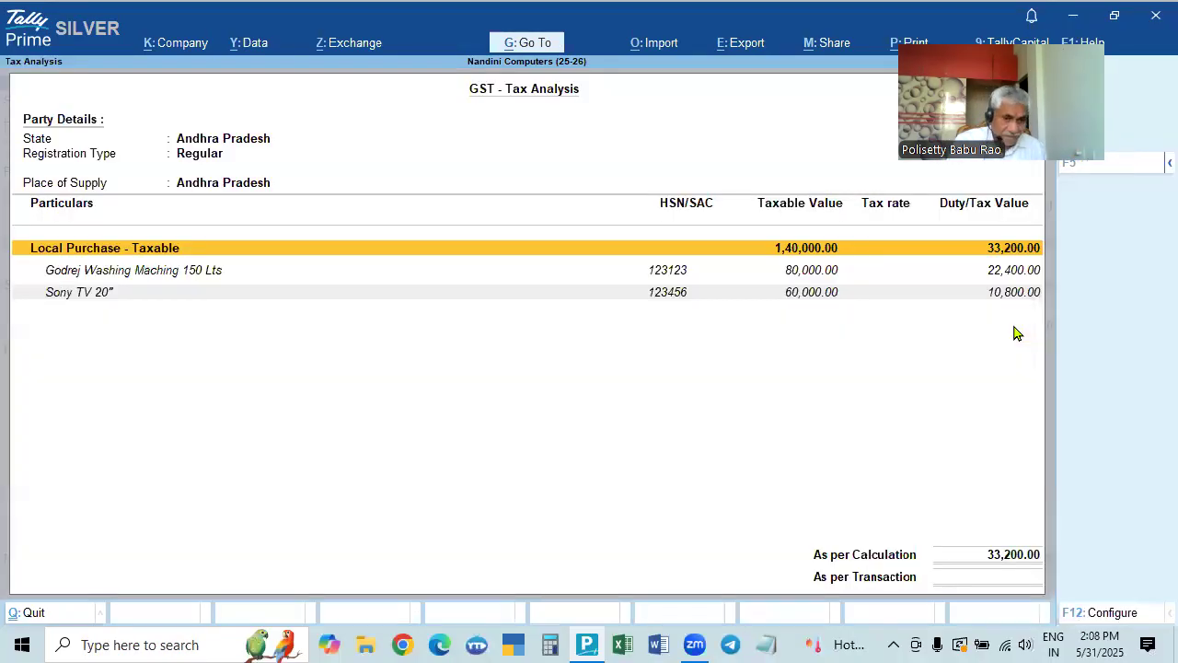
key("Escape")
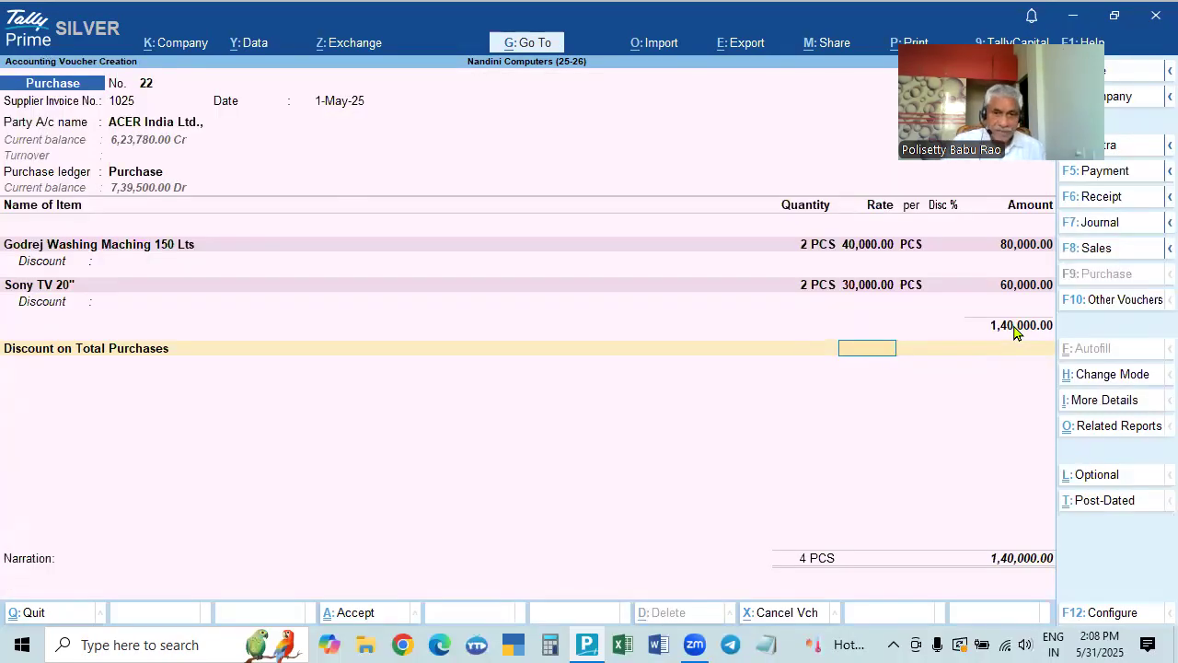
Set Include in Assessable Value calculation to Not Applicable in the Discount on Total Purchases ledger and save the alteration
left_click(110, 352)
key("ctrl+Return")
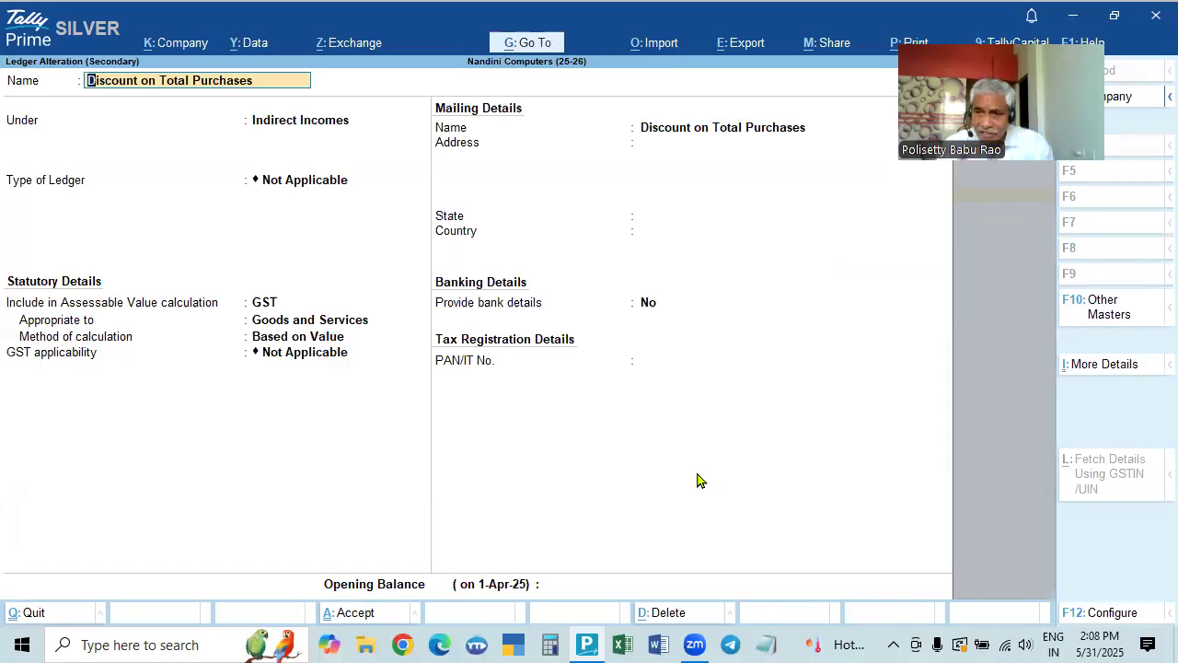
left_click(264, 303)
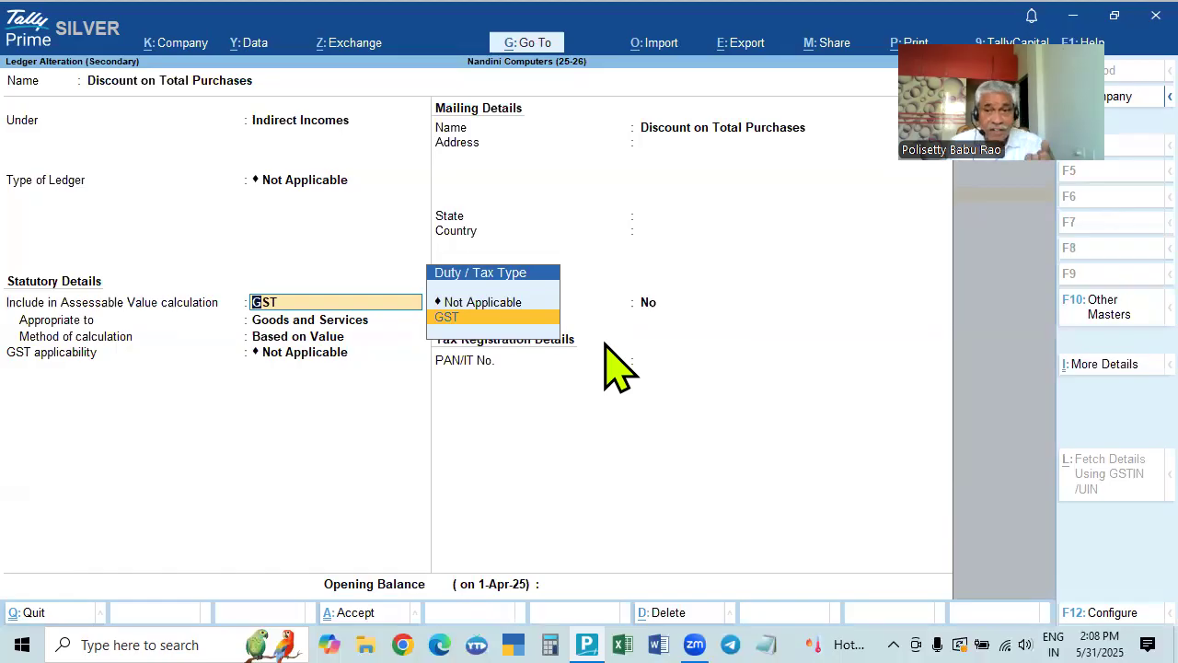
key("Return")
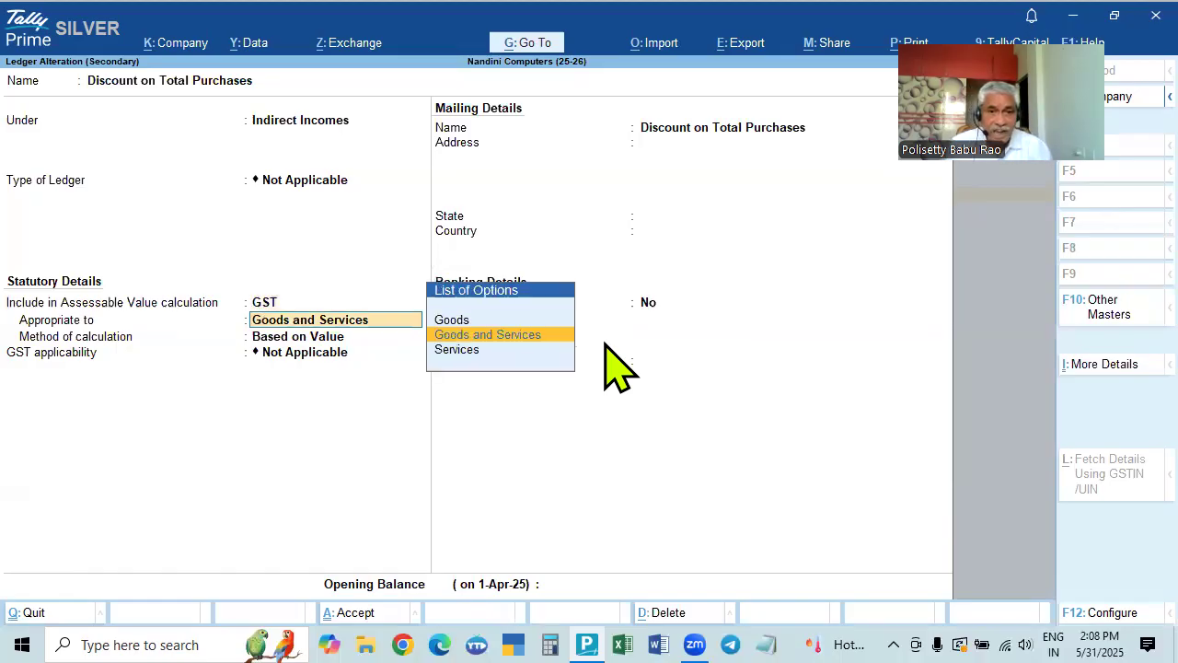
left_click(505, 337)
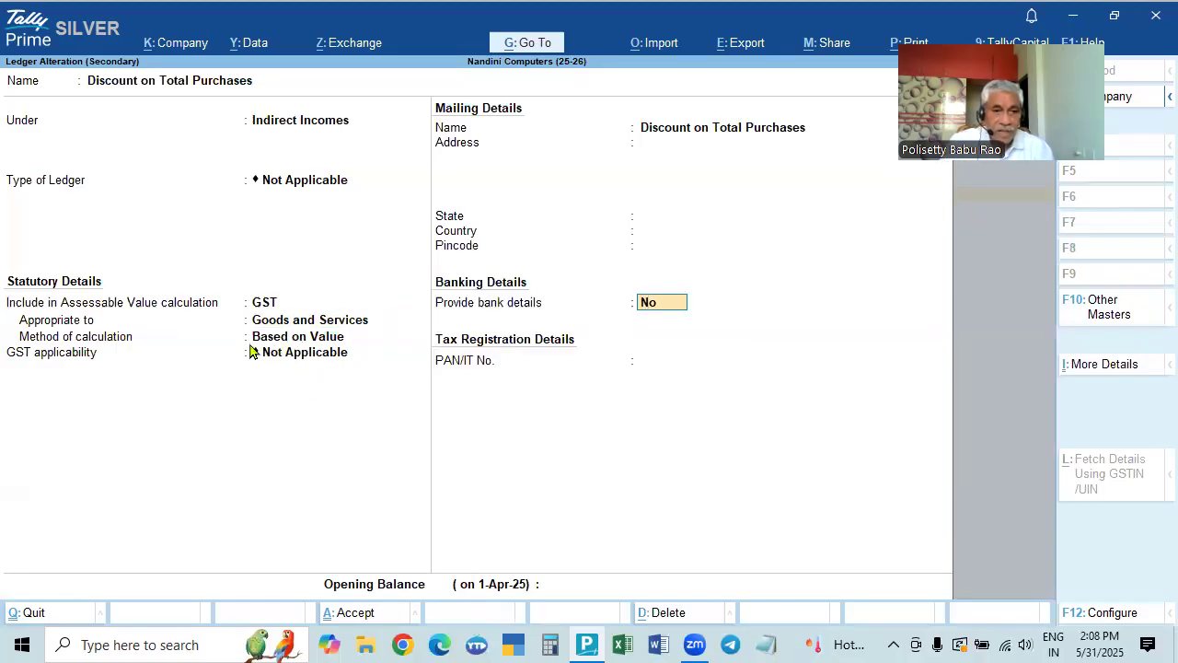
key("BackSpace")
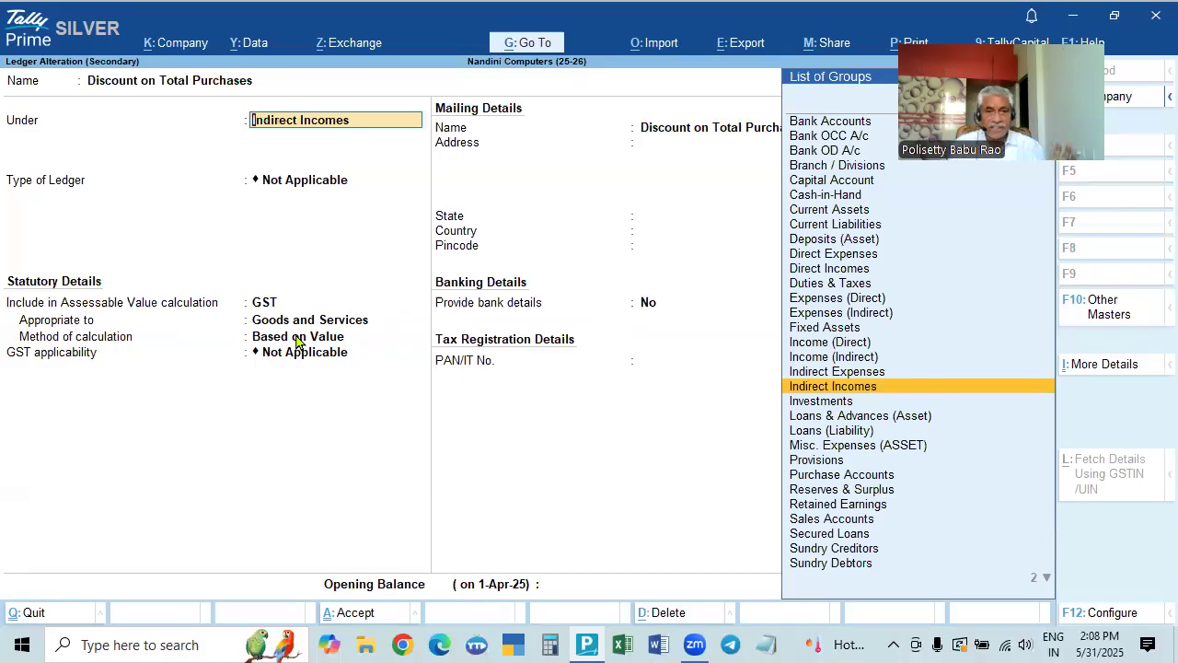
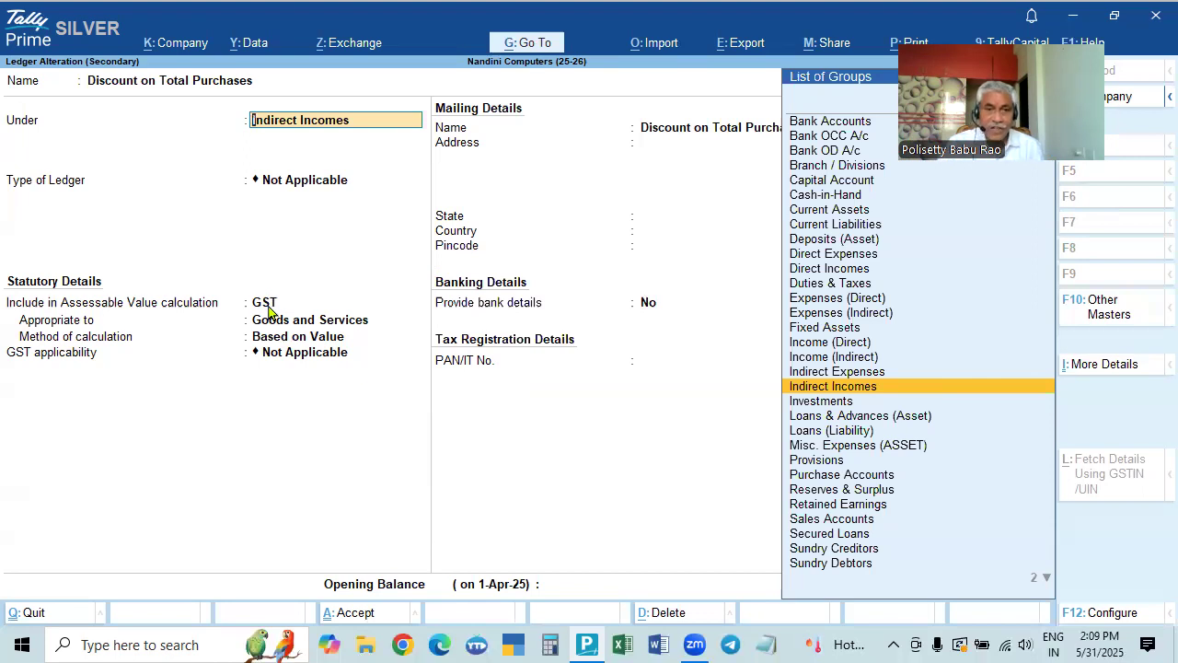
left_click(269, 310)
key("Up")
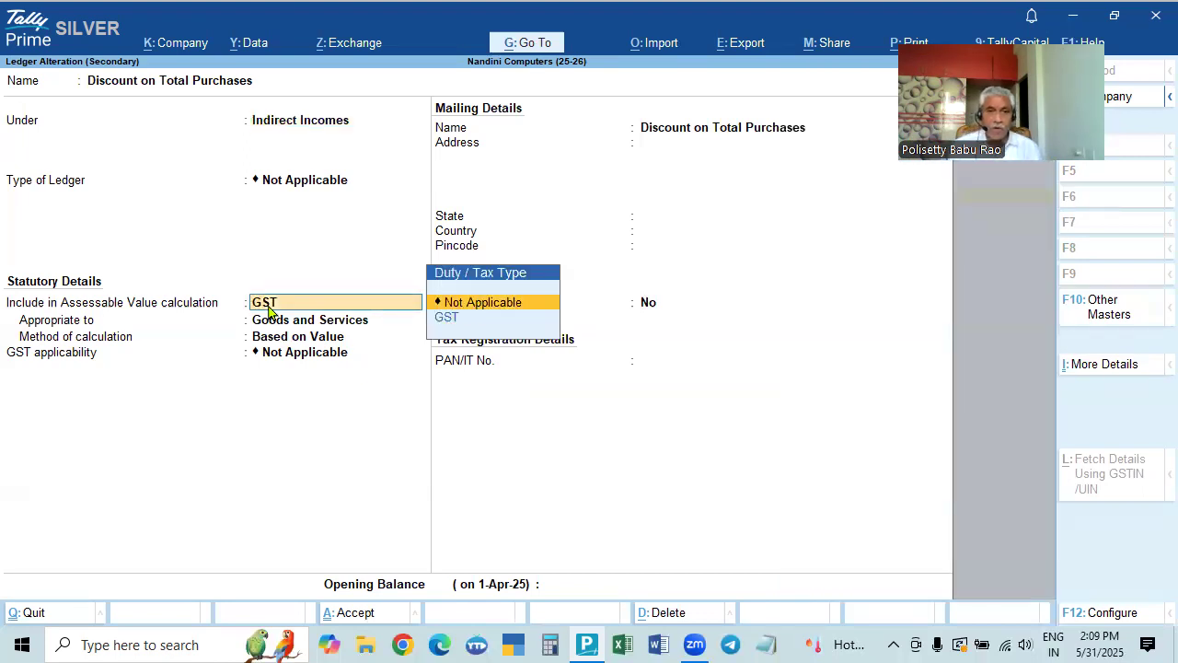
key("Return")
key("ctrl+a")
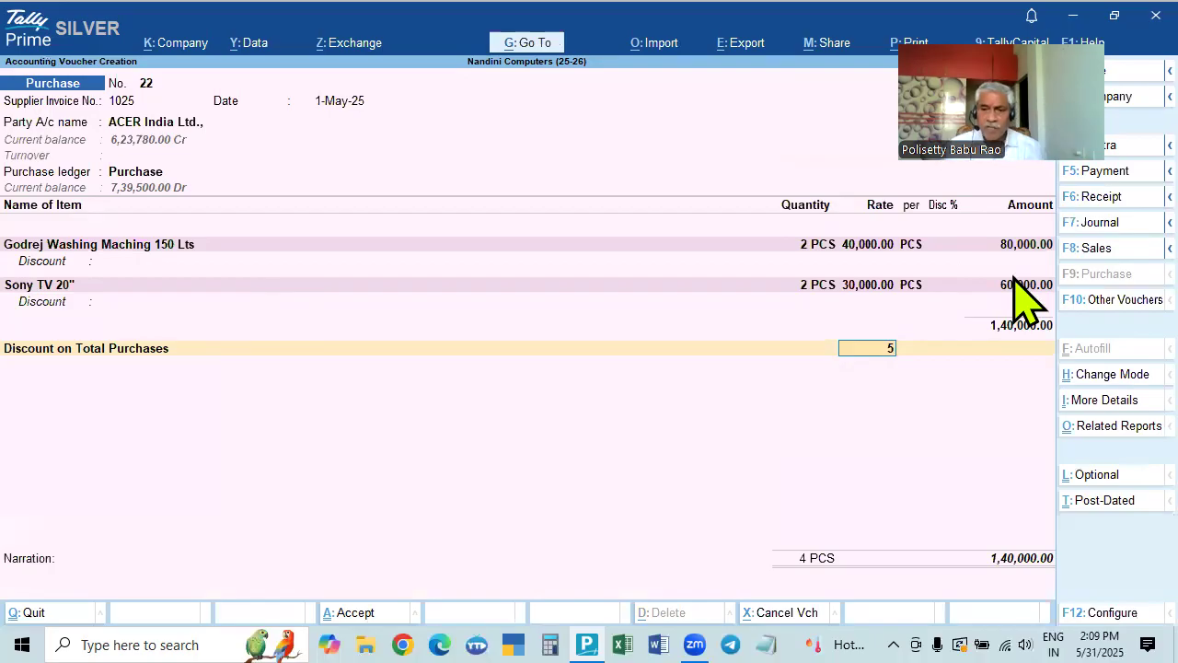
Set the Discount on Total Purchases rate to -5% in the voucher
key("Return")
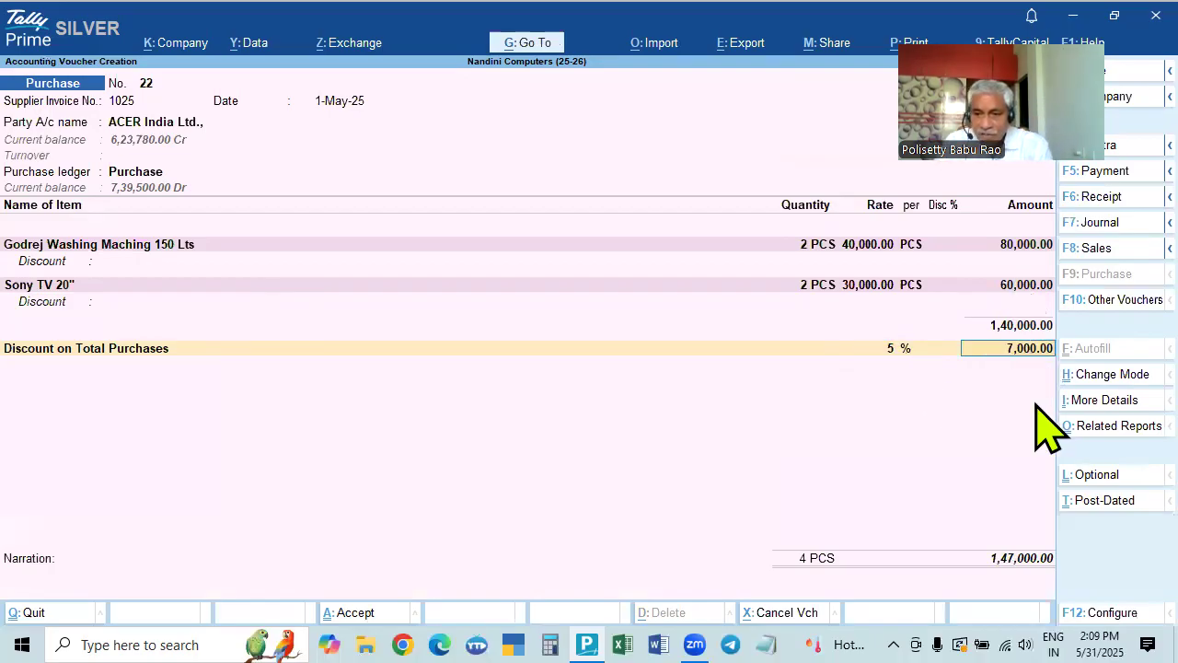
left_click(888, 348)
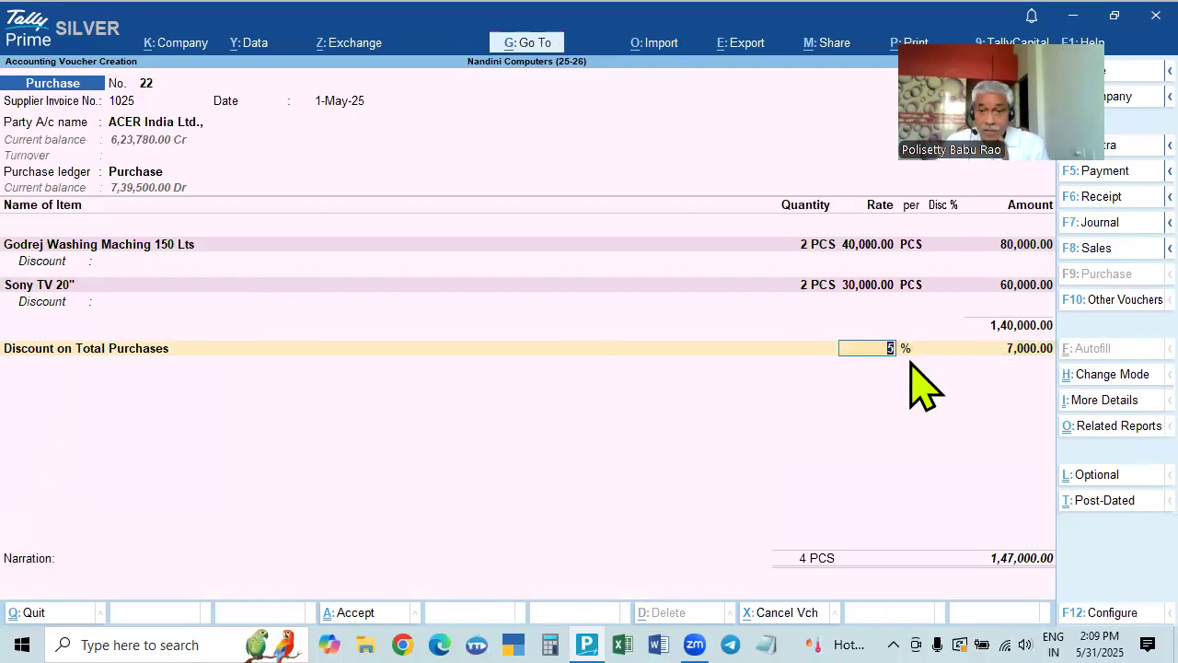
key("BackSpace")
type("-5")
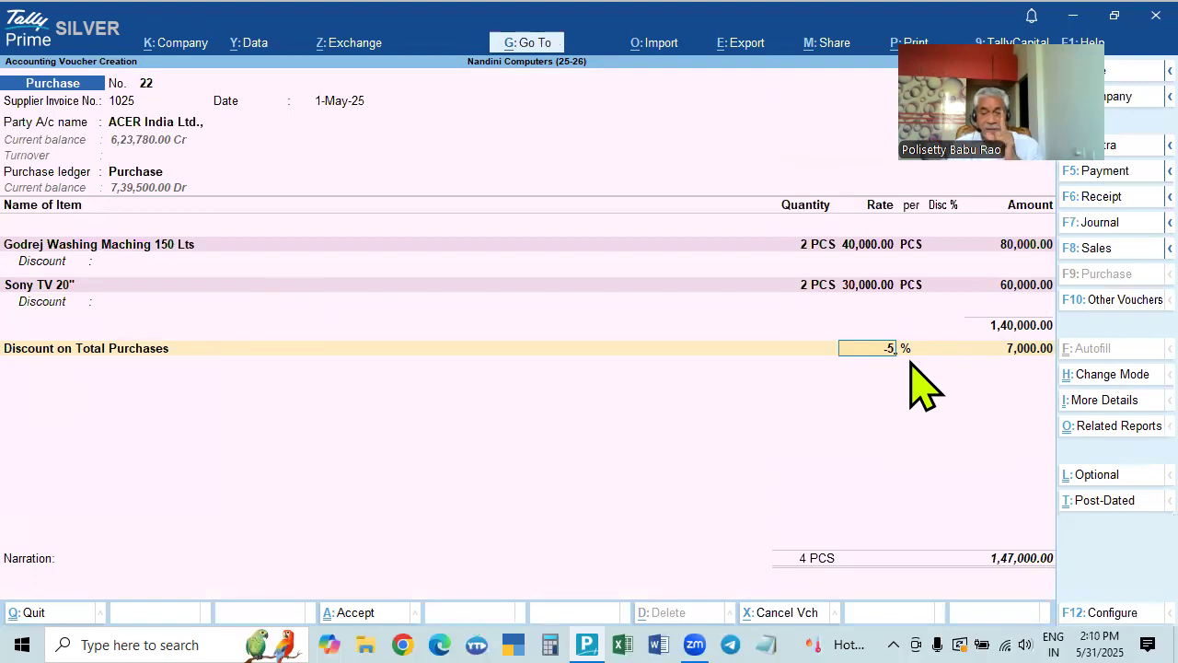
key("Return")
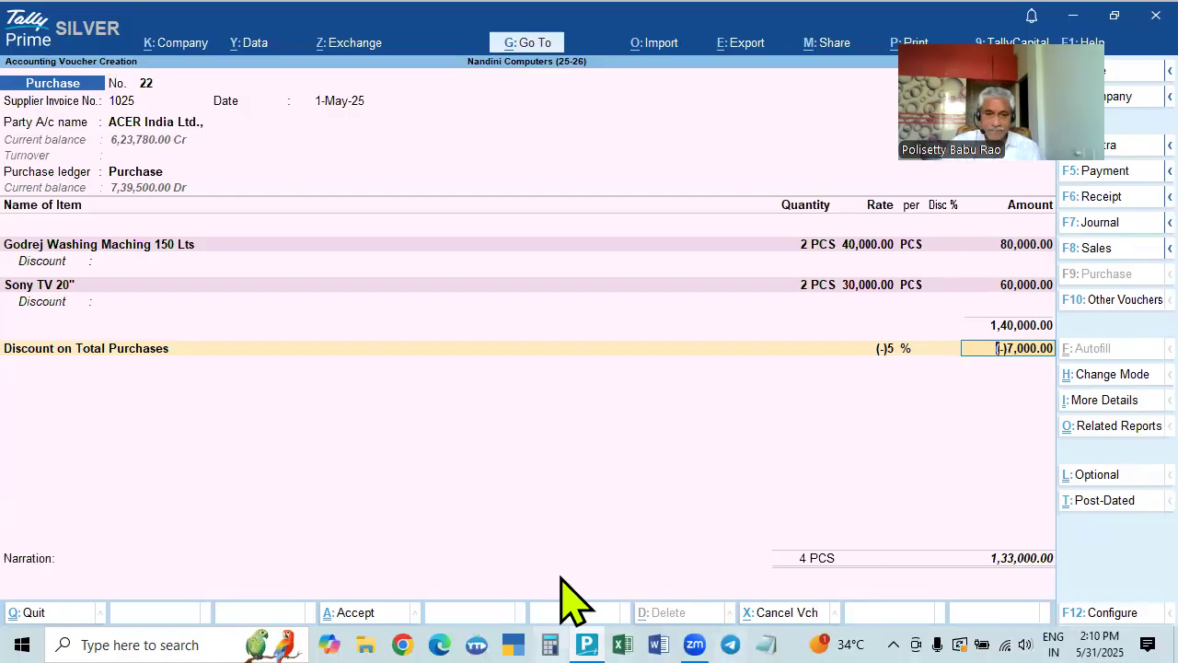
Switch to Calculator and compute 14% tax on the washing machine amount of 80,000 less 5%
left_click(549, 644)
type("80,000")
key("minus")
type("5")
key("percent")
key("Return")
key("asterisk")
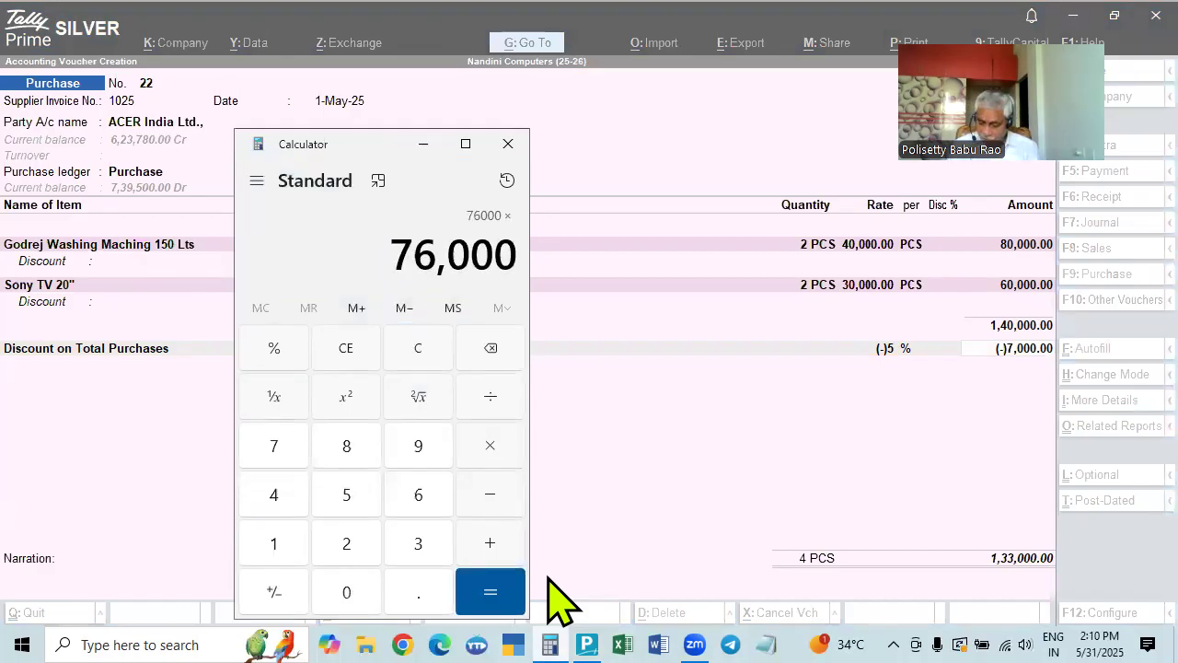
type("14")
key("percent")
key("Return")
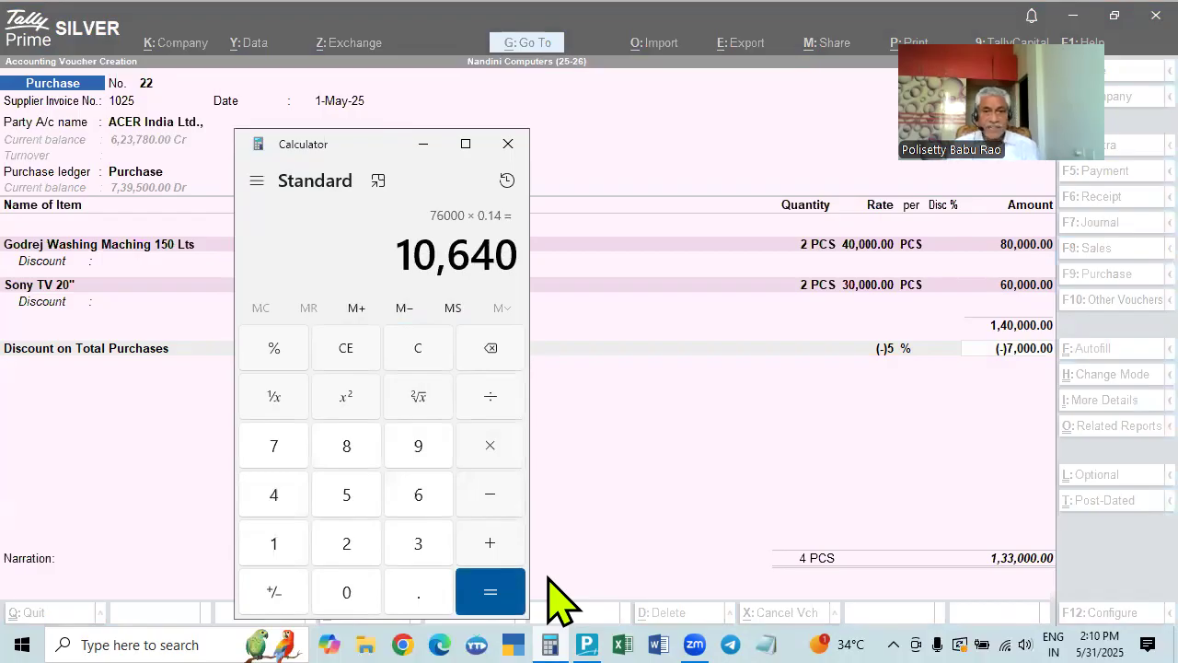
Calculate 9% tax on the Sony TV amount of 60,000 less 5%, and add the washing machine tax of 10,640
key("Escape")
type("600000")
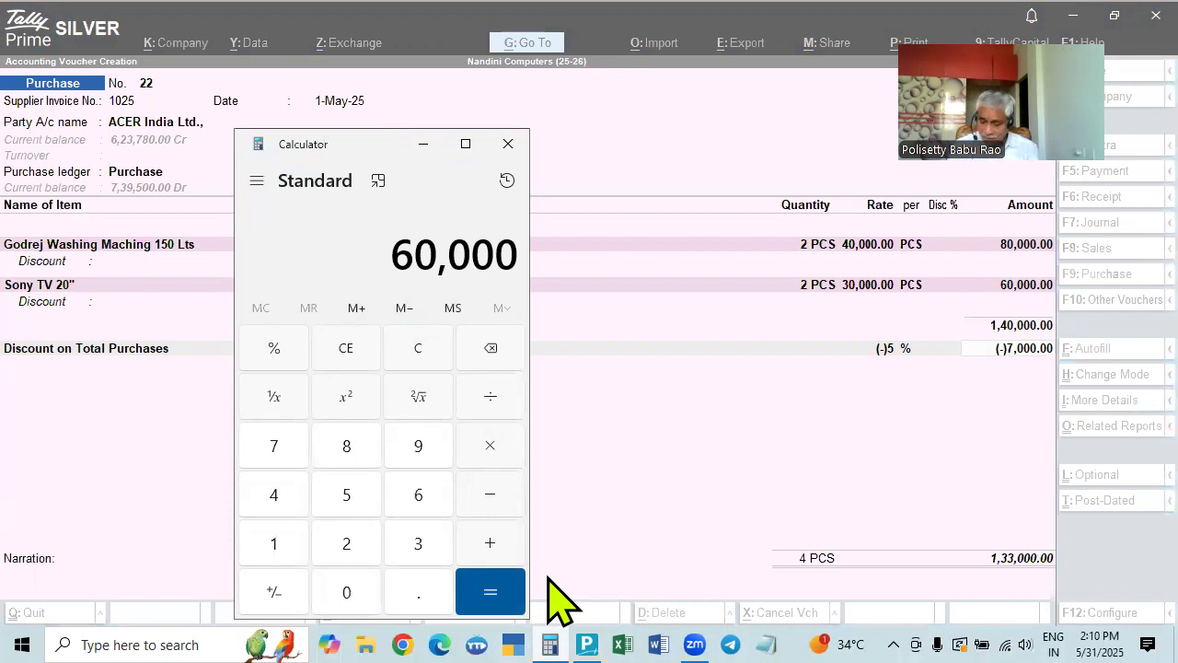
key("minus")
type("5")
key("percent")
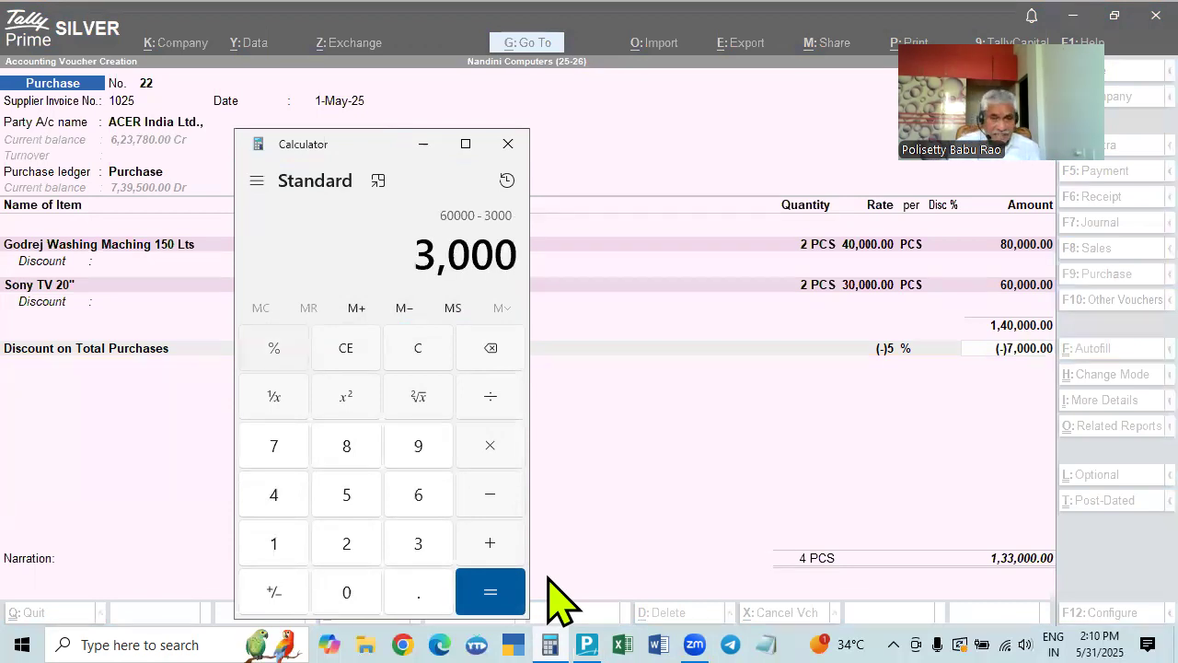
key("Return")
key("asterisk")
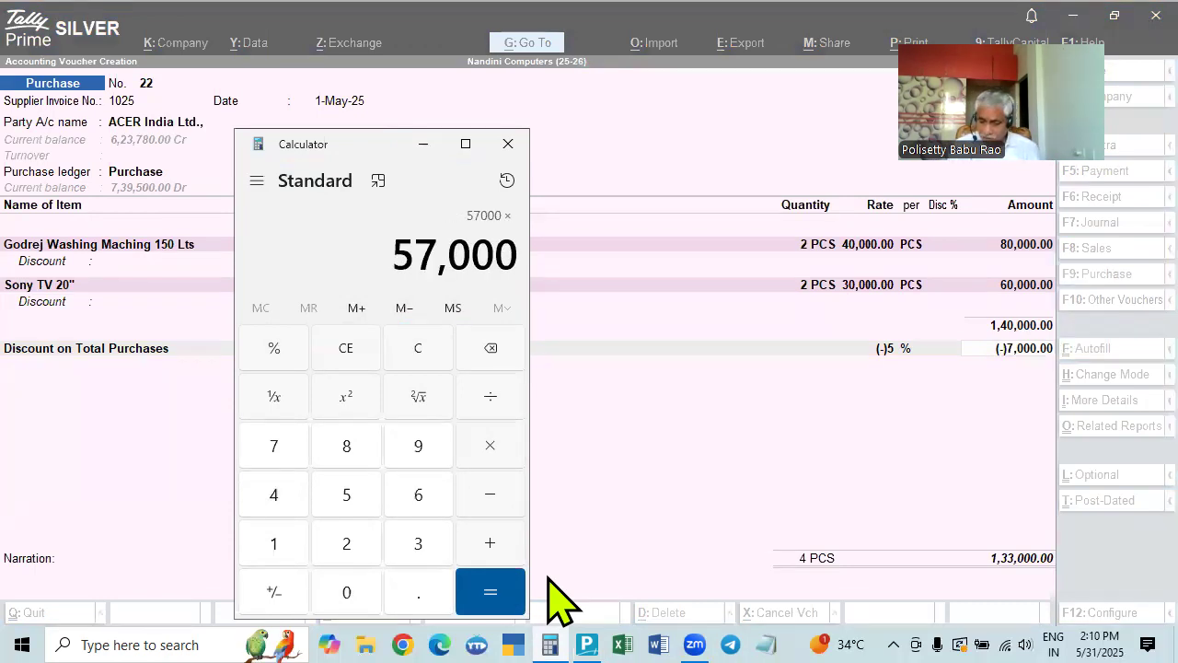
type("9")
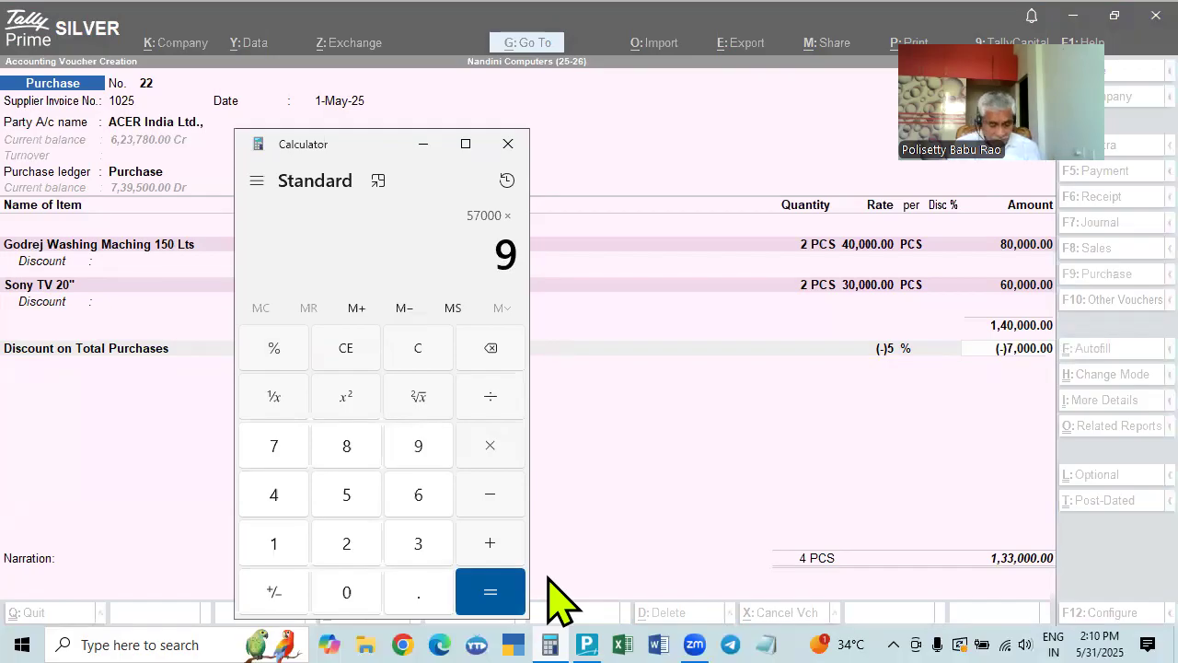
key("percent")
key("Return")
key("plus")
type("10640")
key("Return")
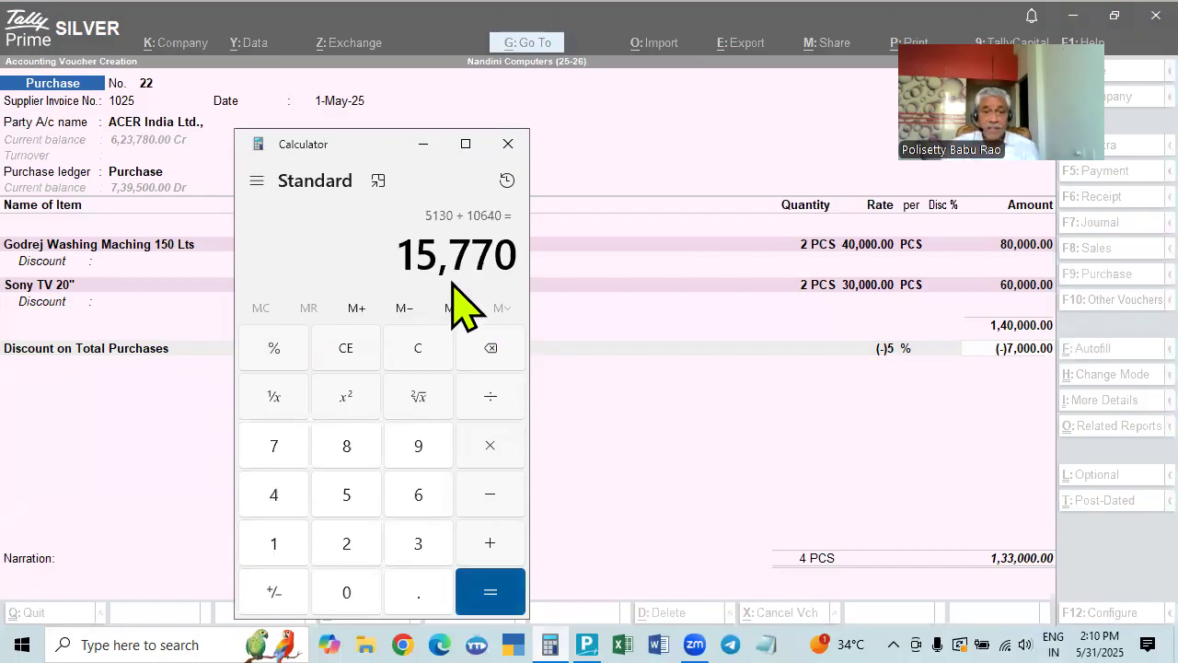
Return to the voucher, accept the discount amount, and add the CGST and SGST ledgers below it
left_click(1027, 348)
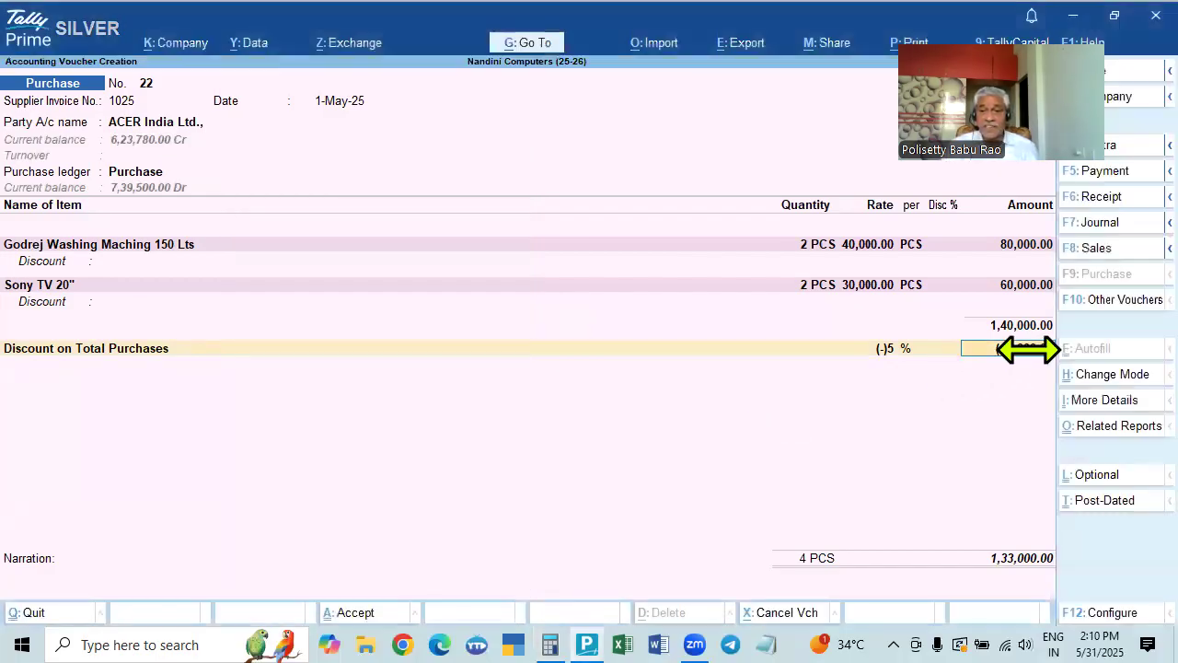
key("Return")
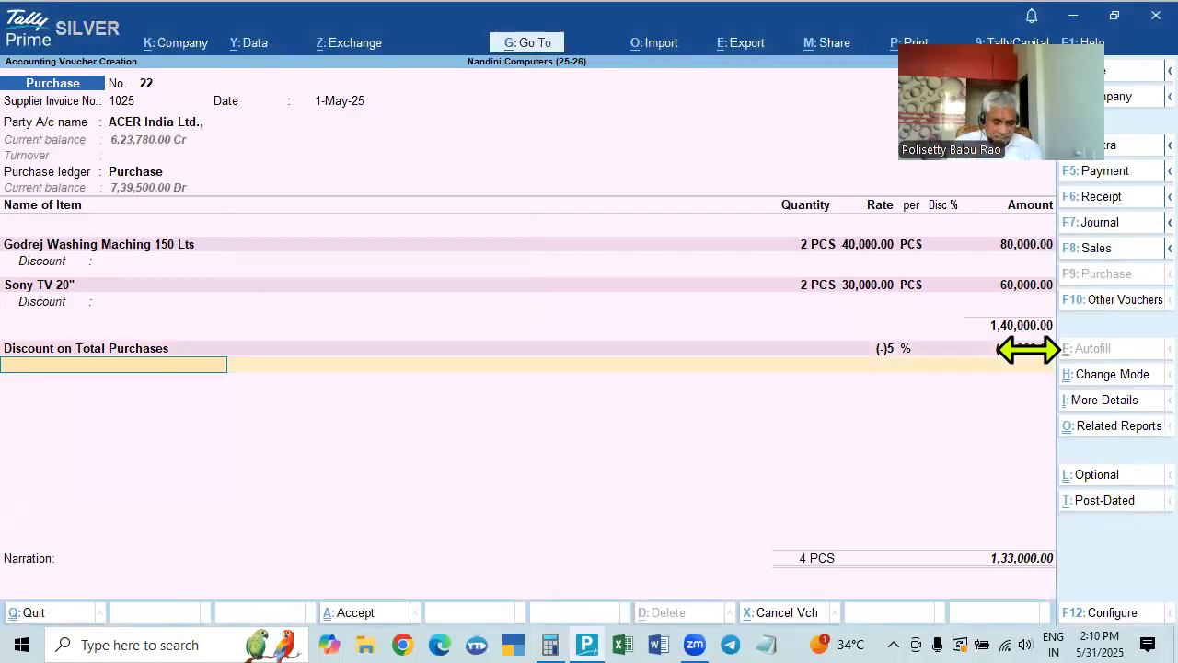
type("cg")
key("Return")
type("Sg")
key("Return")
key("Return")
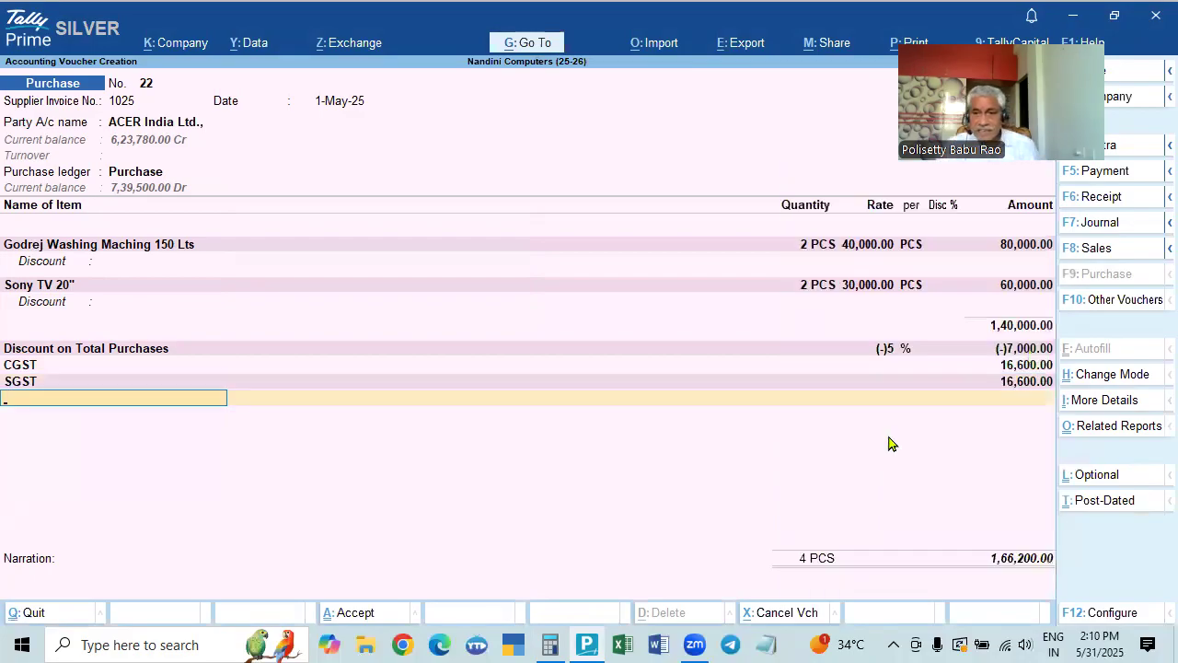
Switch to Calculator and recheck the washing machine tax as 14% of 80,000 less 5%
left_click(550, 644)
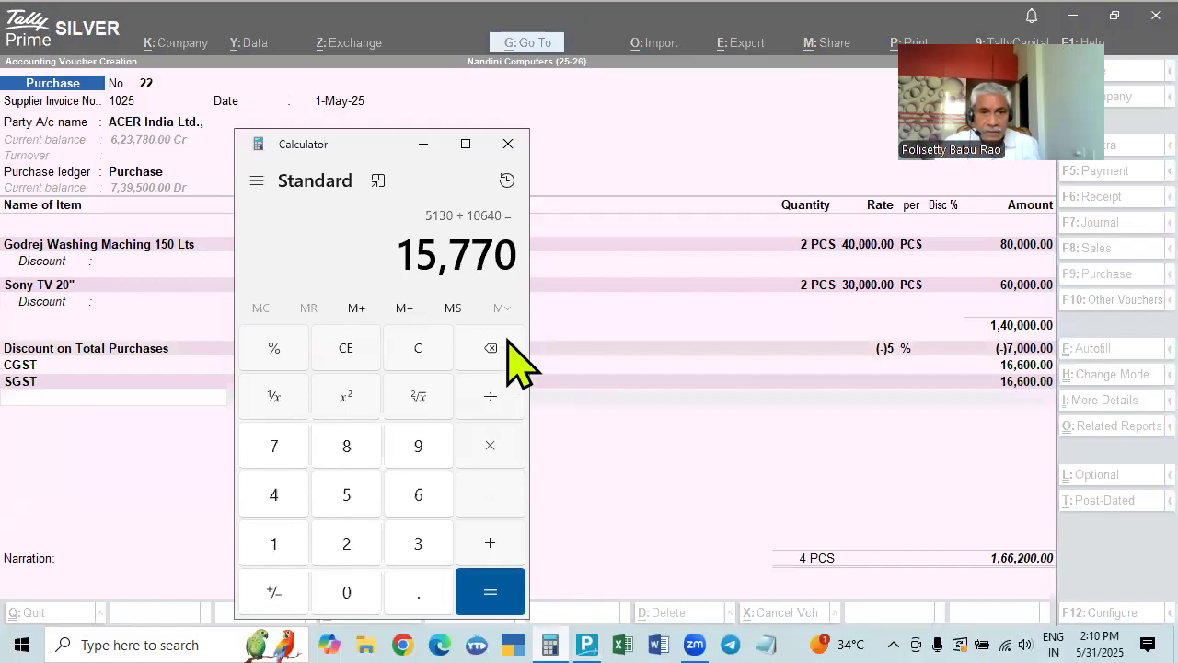
key("Escape")
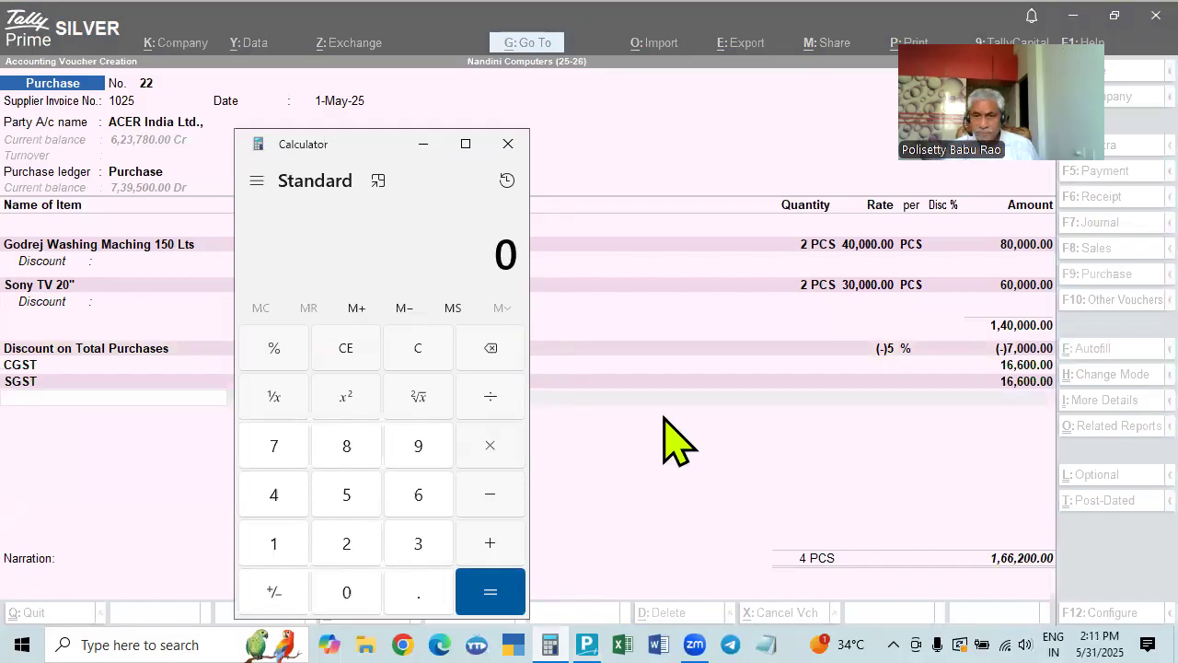
type("1400000")
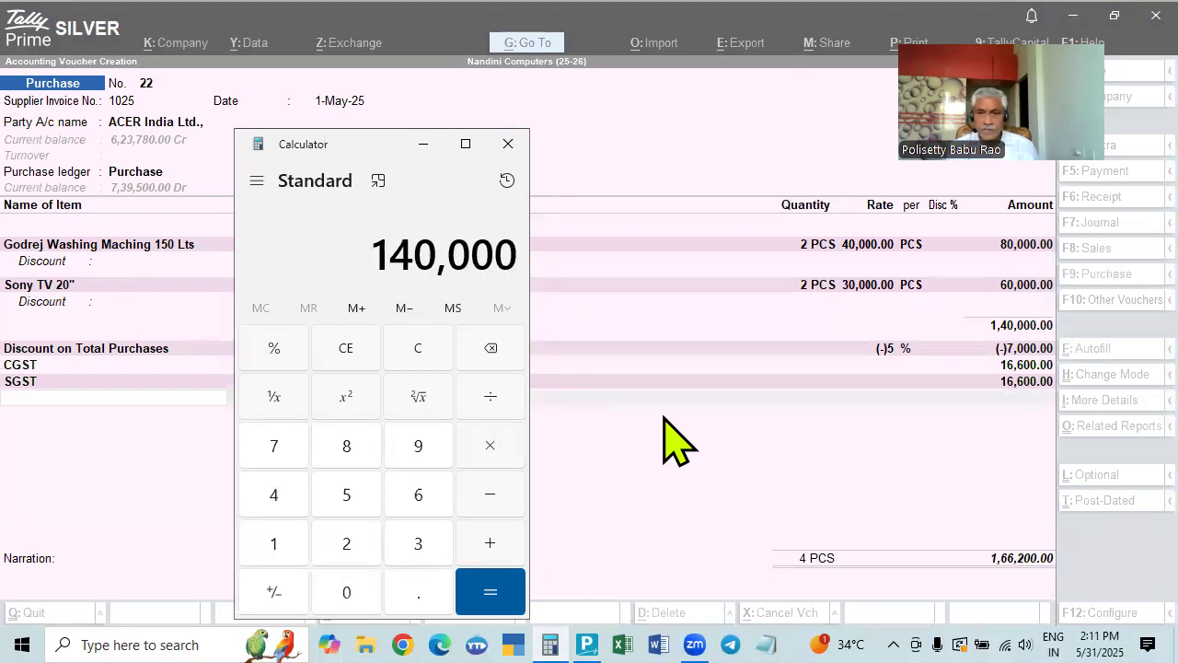
key("Escape")
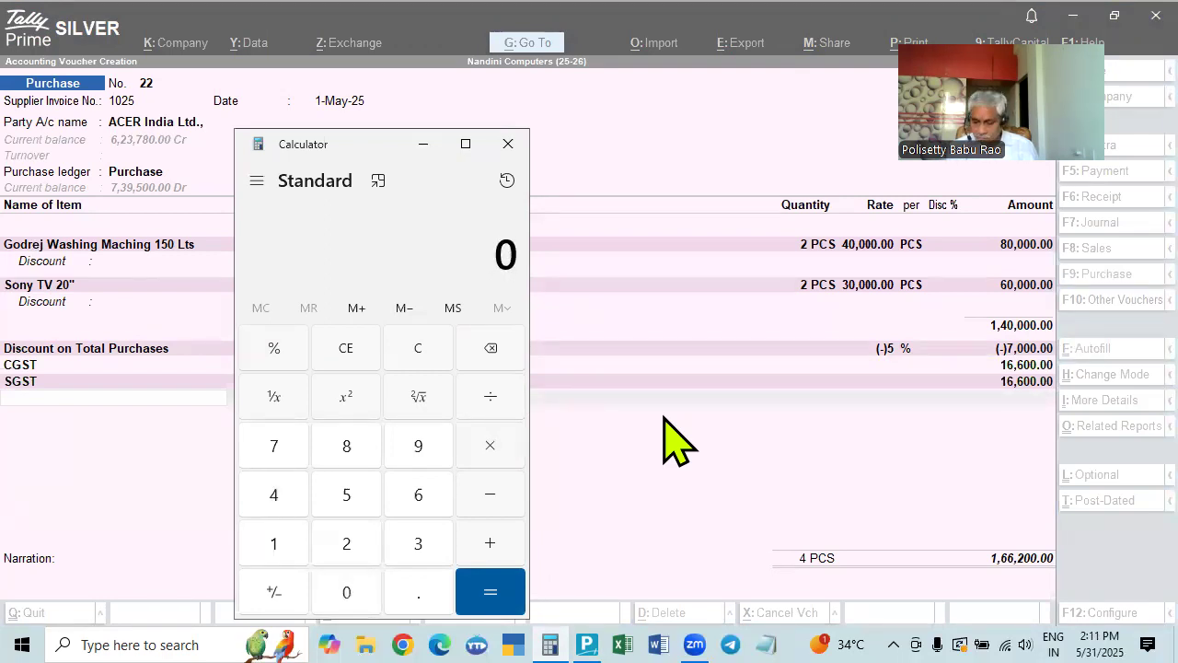
type("800000")
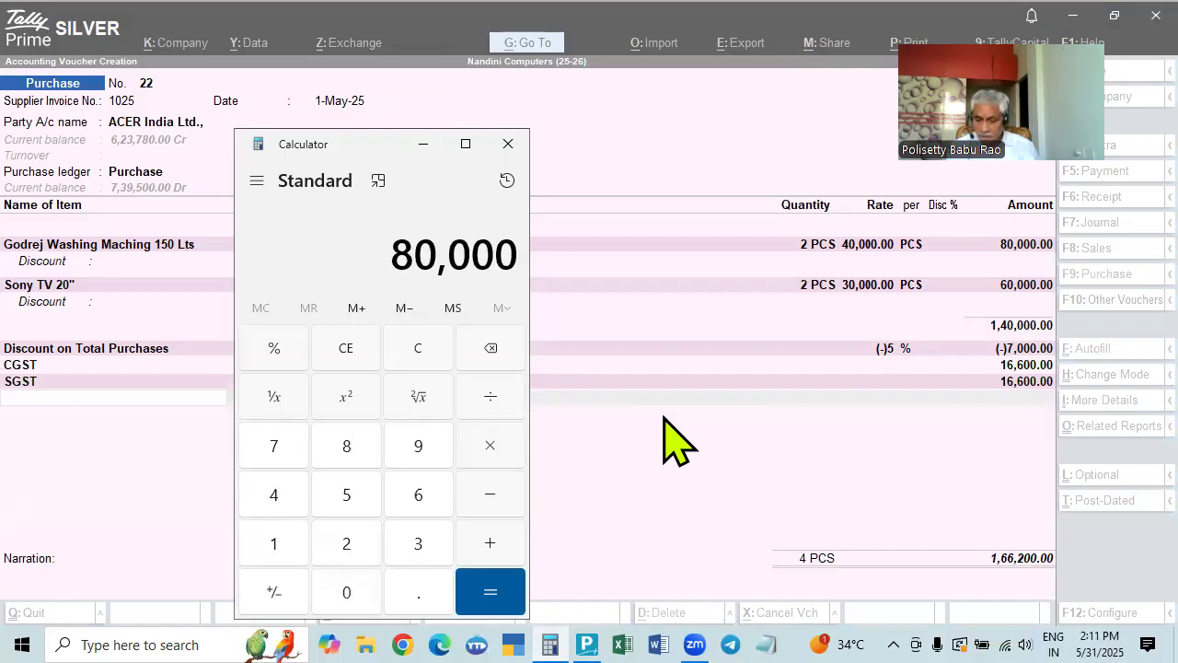
key("minus")
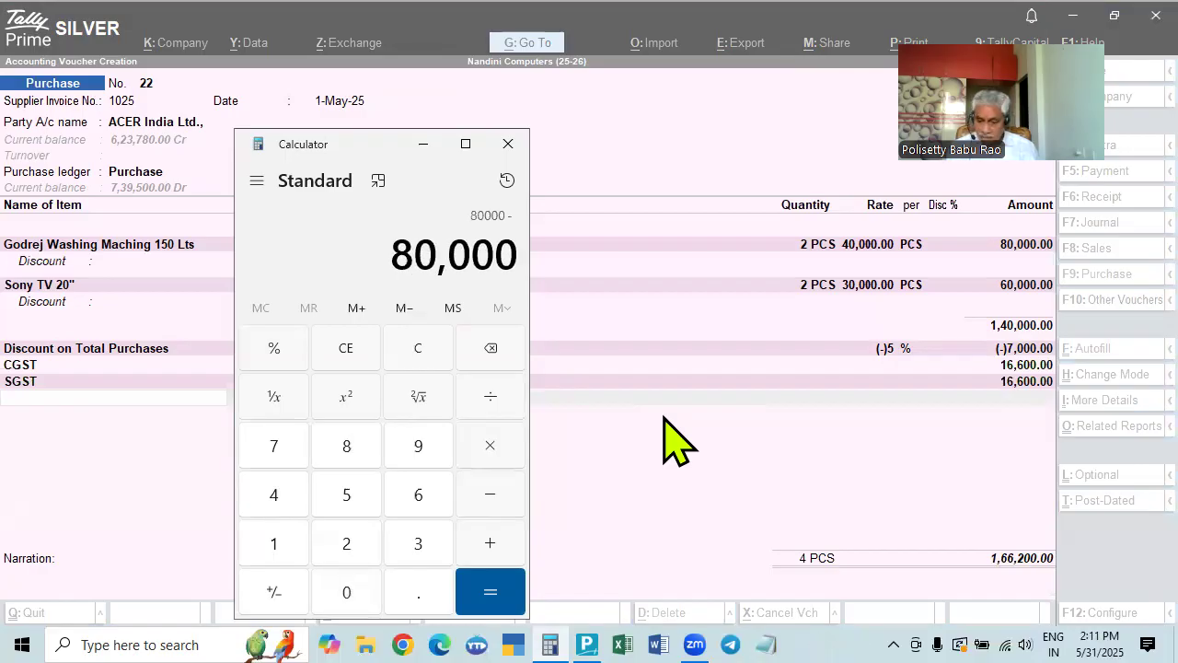
type("5")
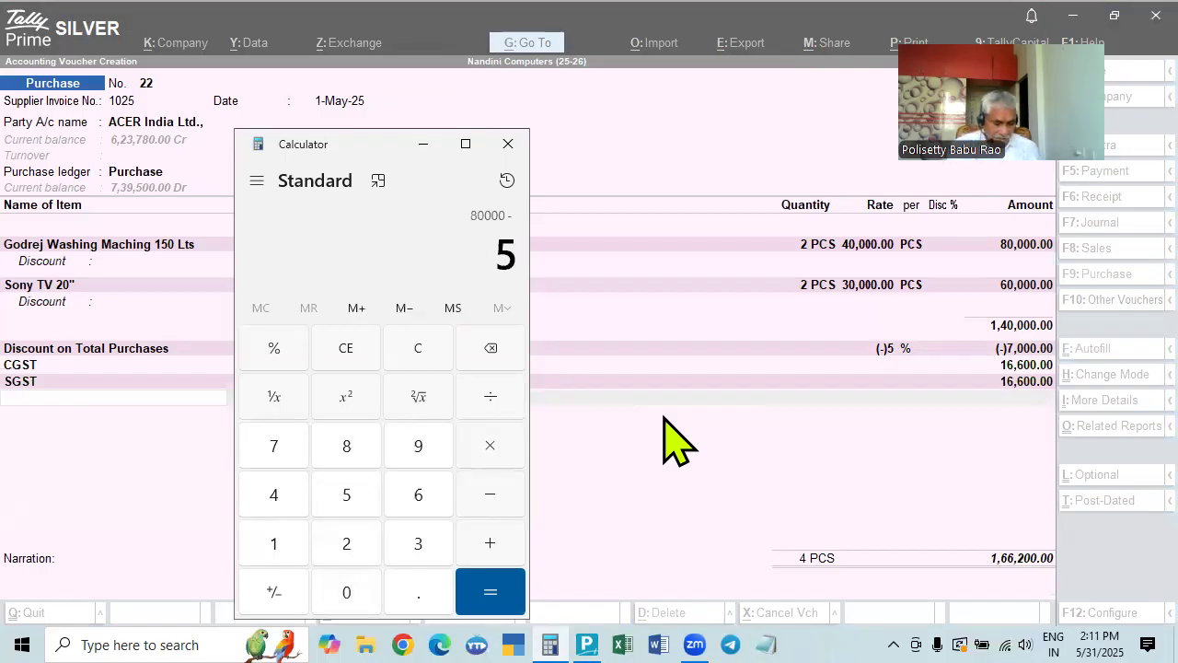
key("percent")
key("Return")
key("asterisk")
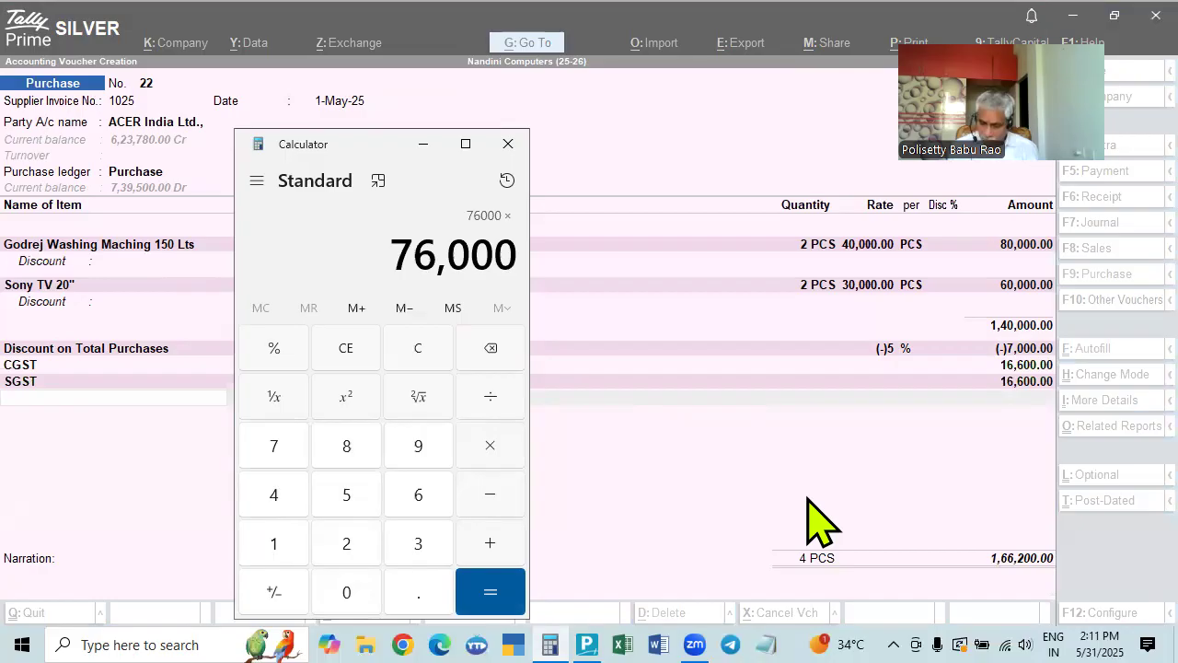
type("14")
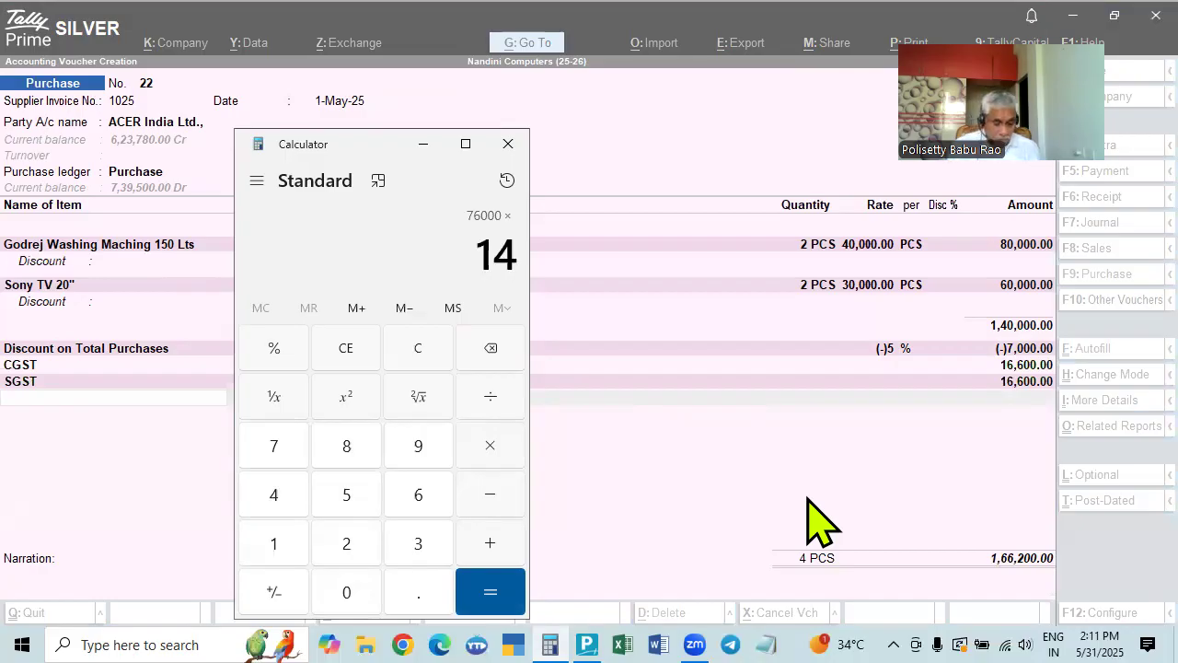
key("percent")
key("Return")
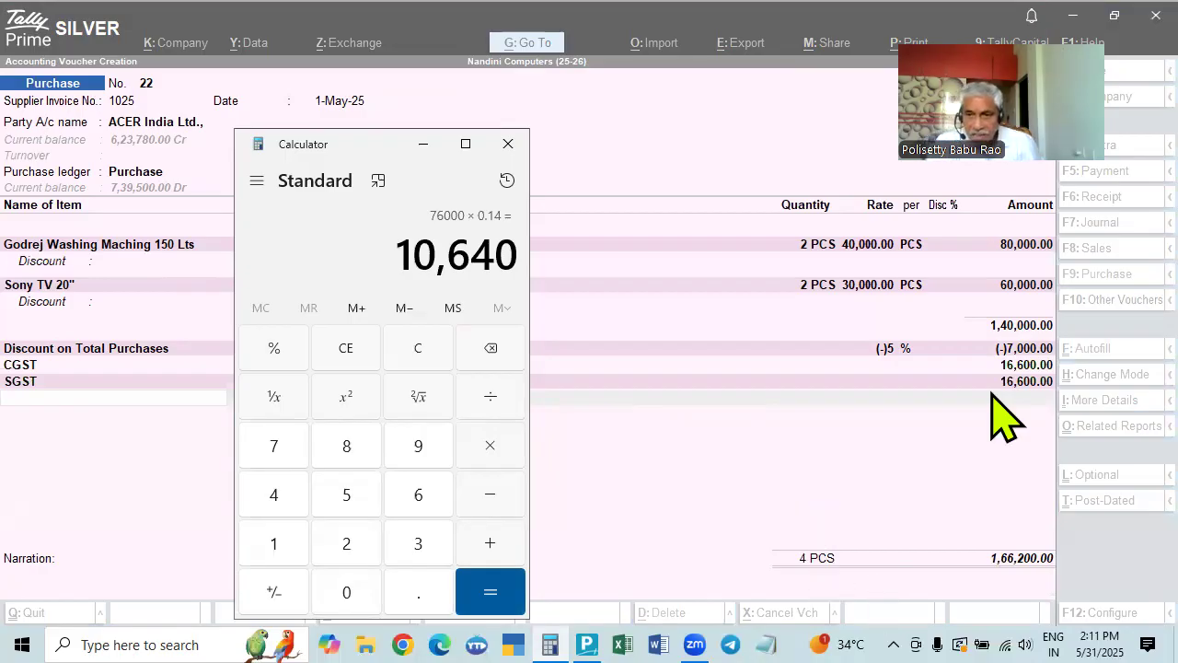
Calculate the Sony TV amount of 60,000 less 5%
key("Escape")
type("60000-5%")
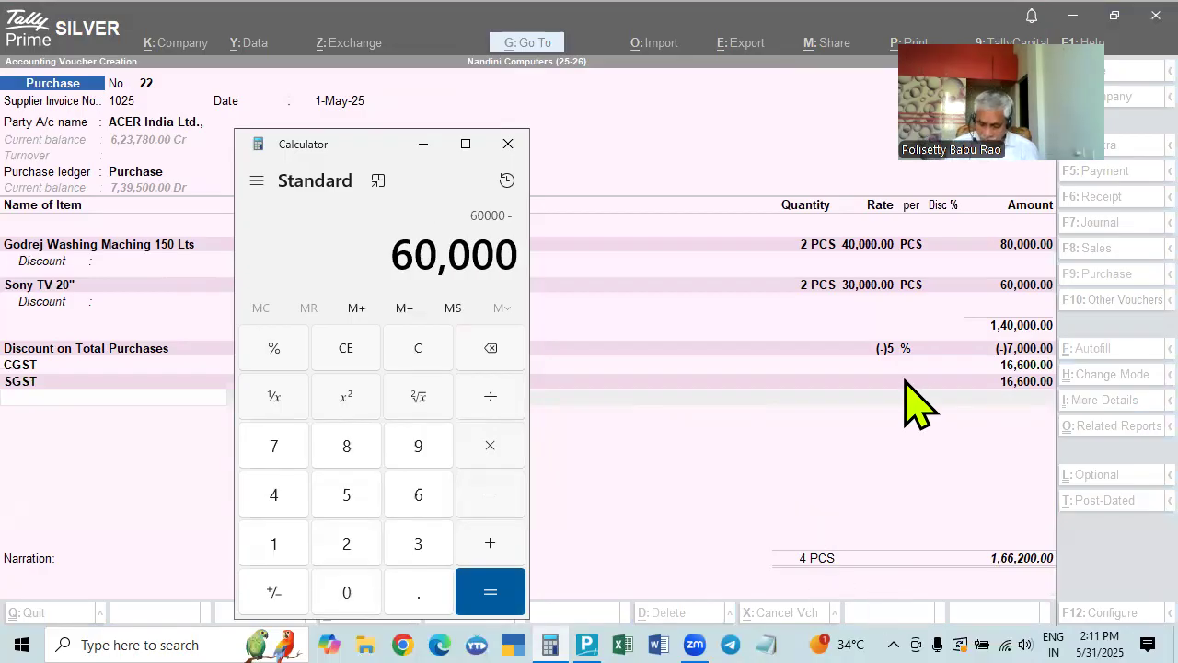
key("Return")
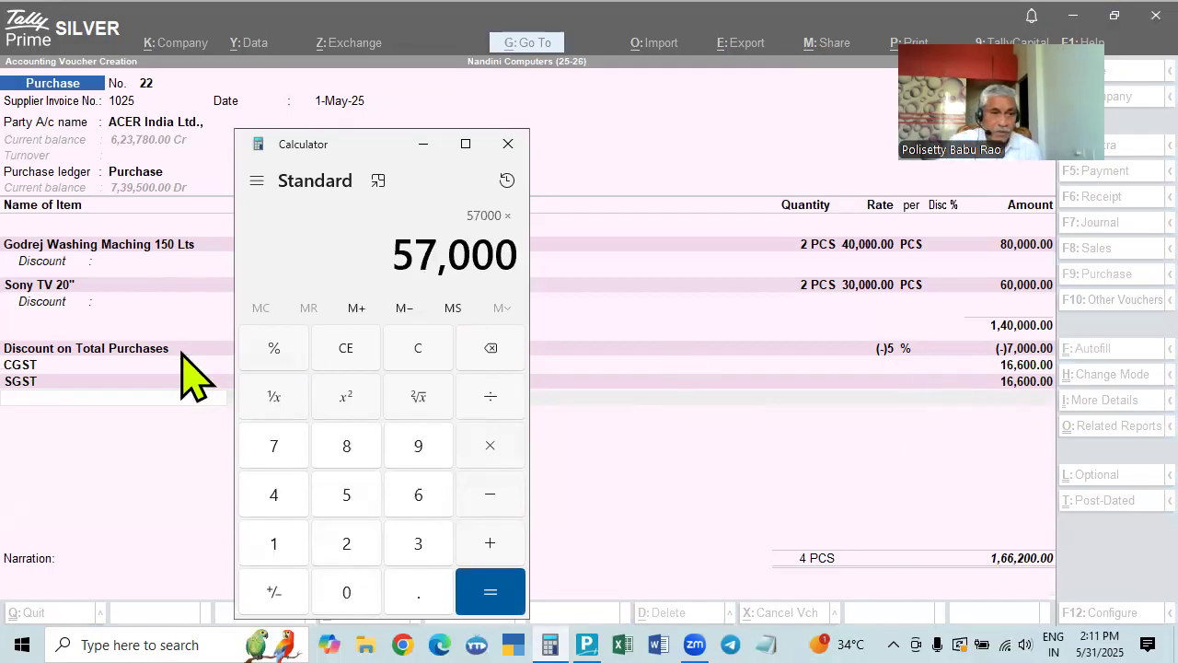
Check the GST rates in the Sony TV 20" stock item master from the voucher, then return without changes
left_click(56, 287)
key("ctrl+Return")
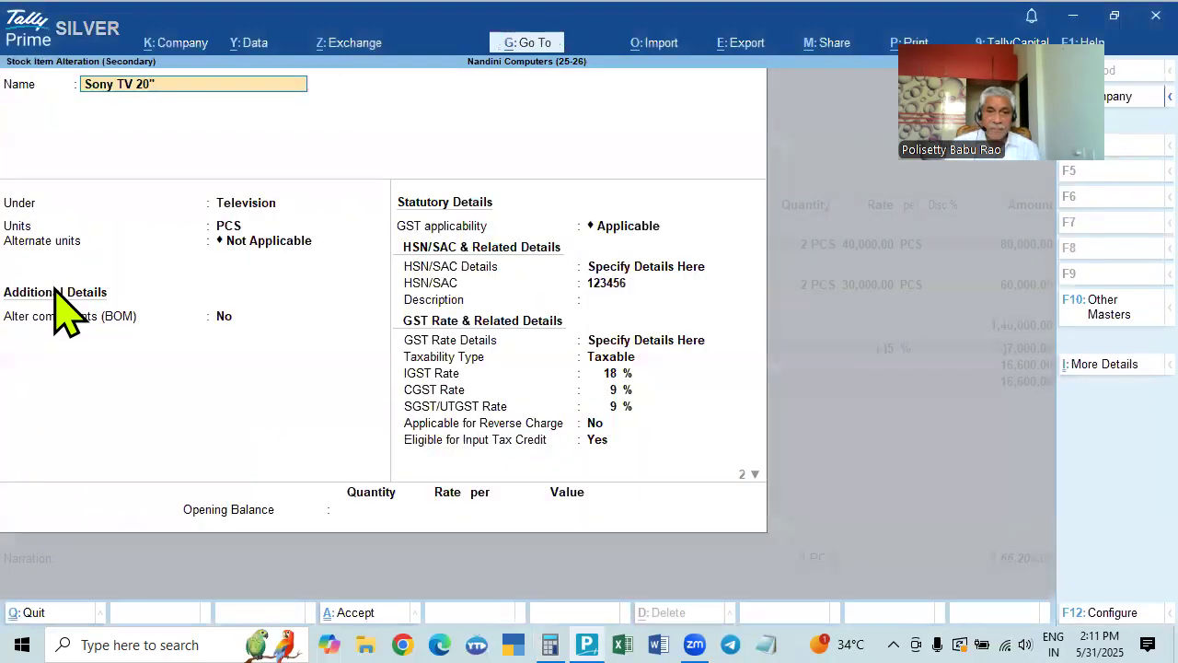
key("Escape")
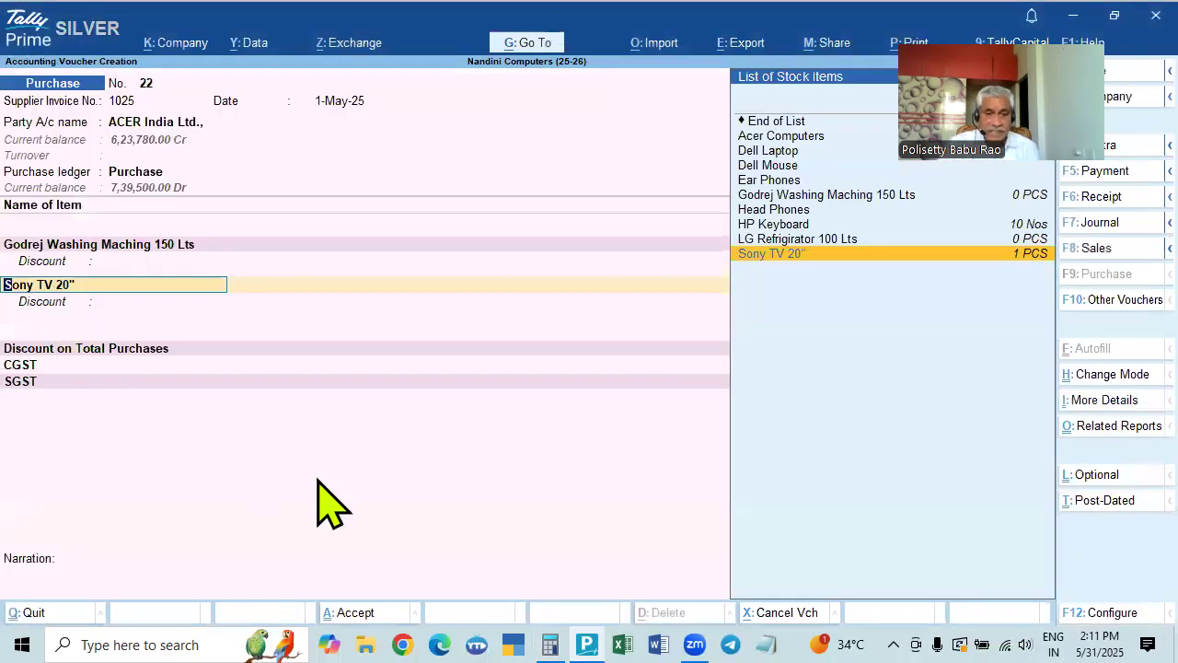
Switch to Calculator, work out 9% of 57,000, and add the washing machine tax of 10,640
left_click(551, 644)
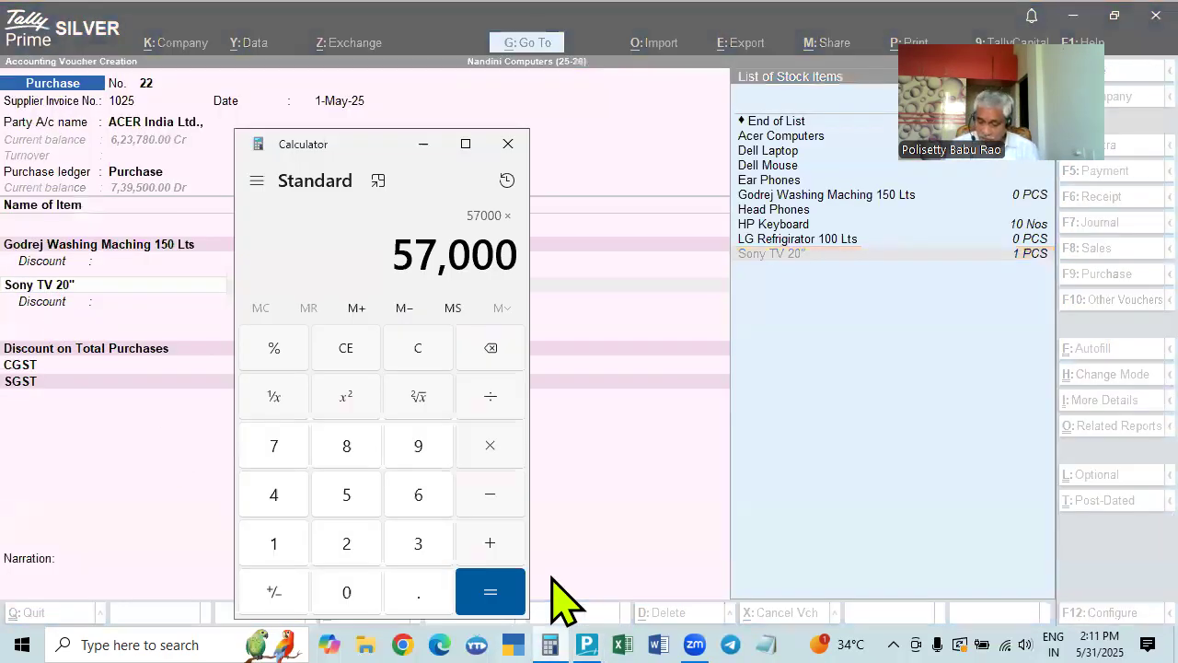
type("9")
key("shift+5")
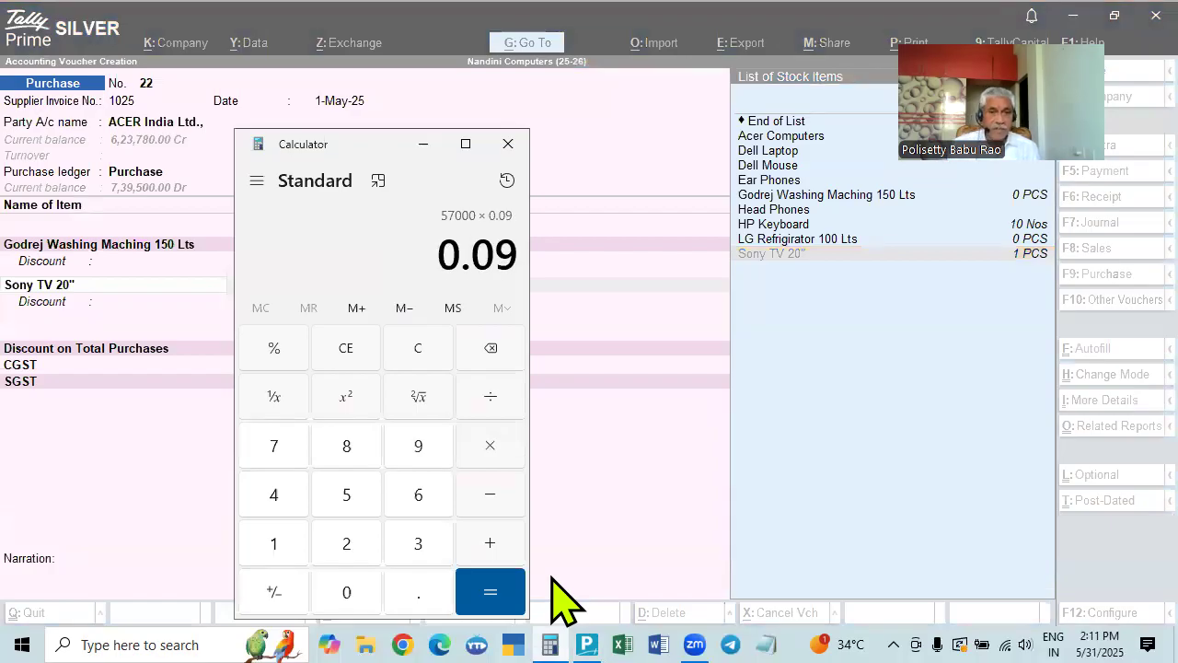
key("Return")
type("+10640")
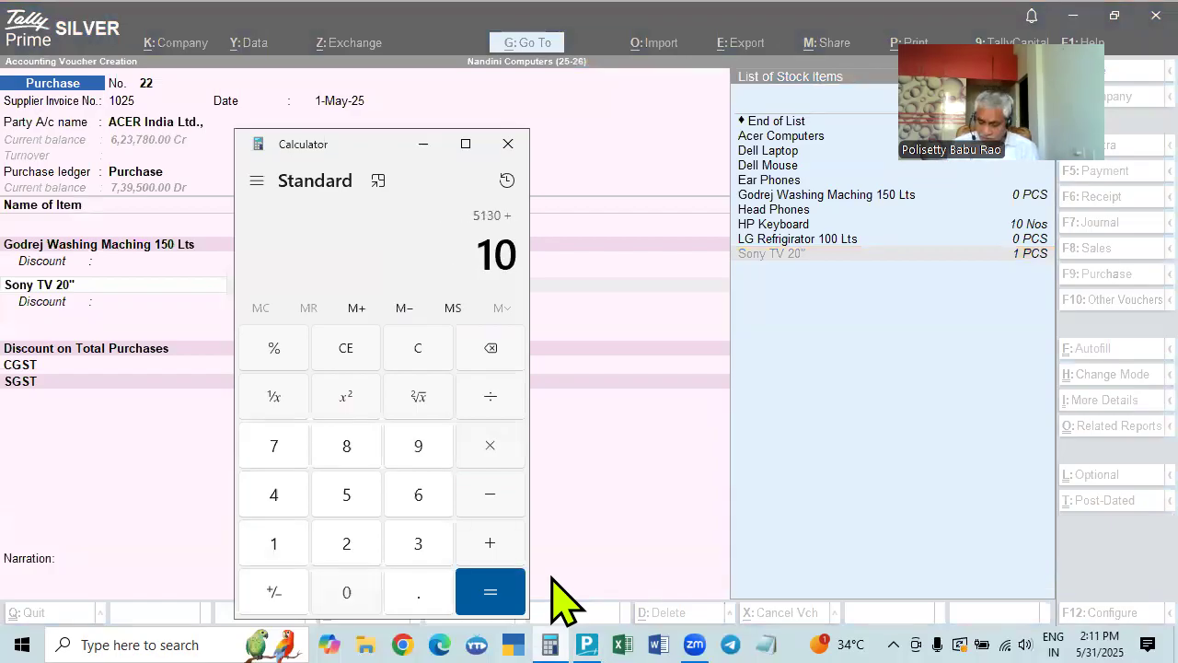
key("Return")
key("Escape")
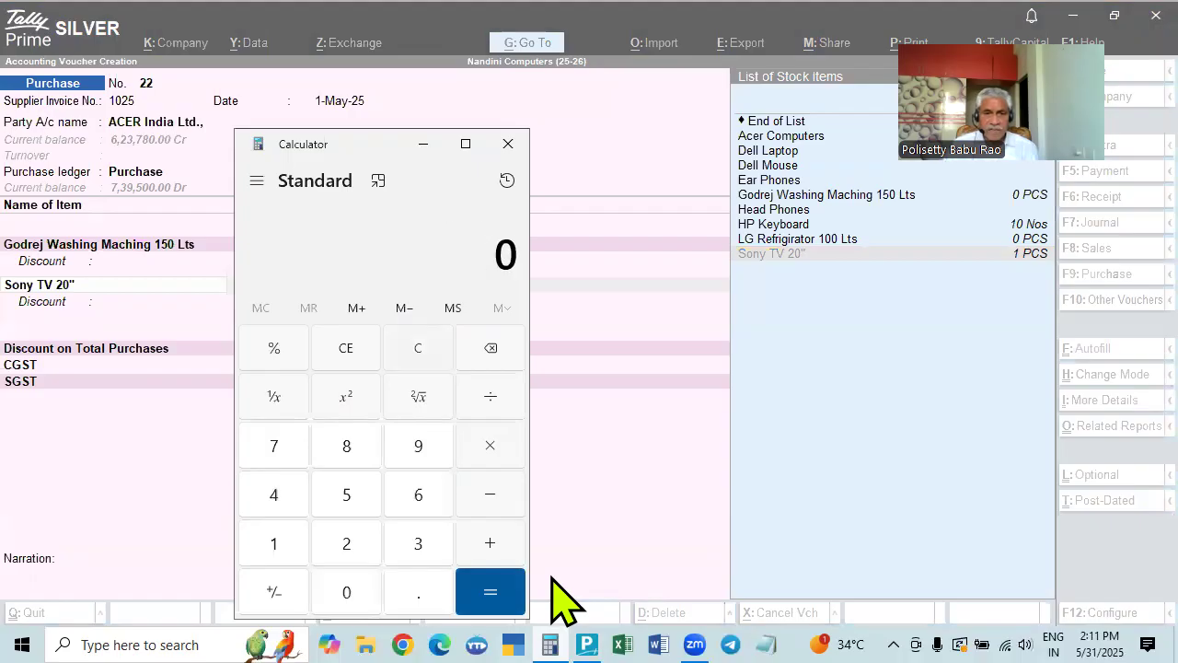
Switch to the voucher and examine its GST tax analysis in detailed form
left_click(682, 544)
key("alt+a")
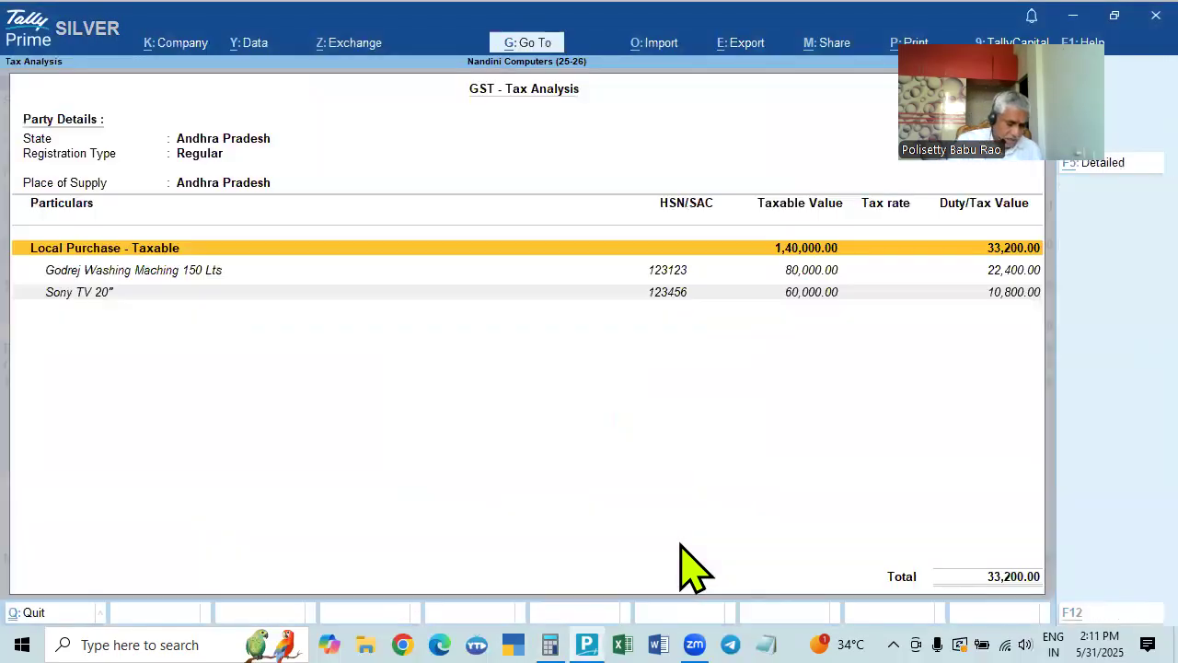
key("alt+F5")
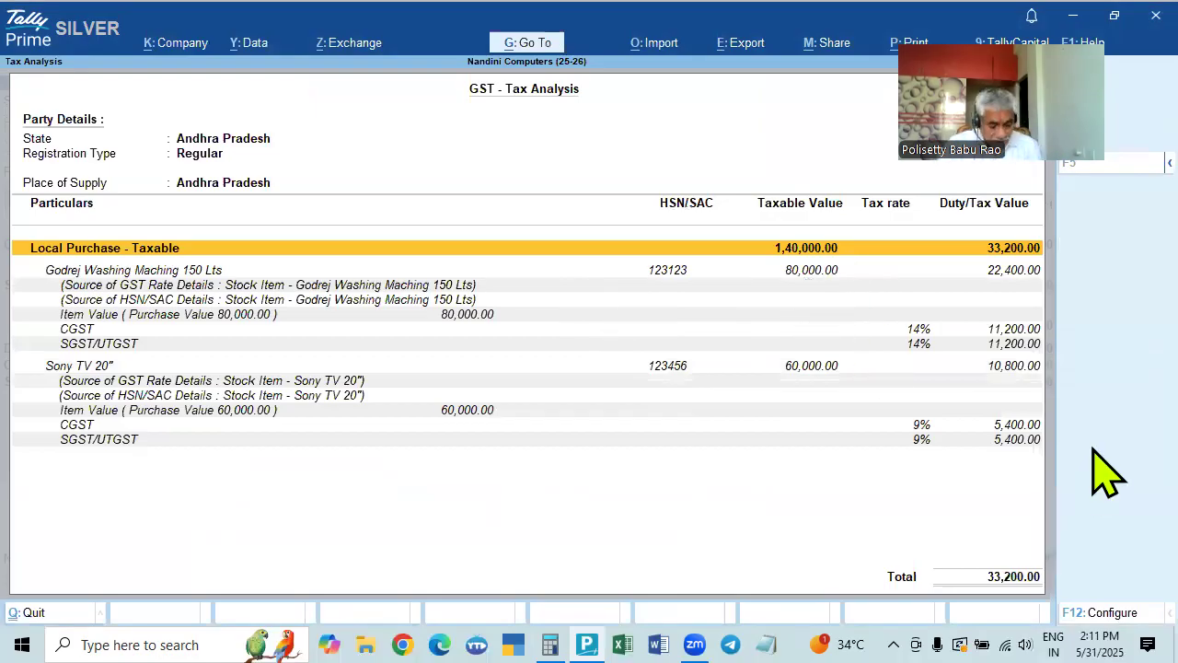
Leave the tax analysis, abandon the unsaved voucher, and open a new purchase voucher
key("Escape")
key("Escape")
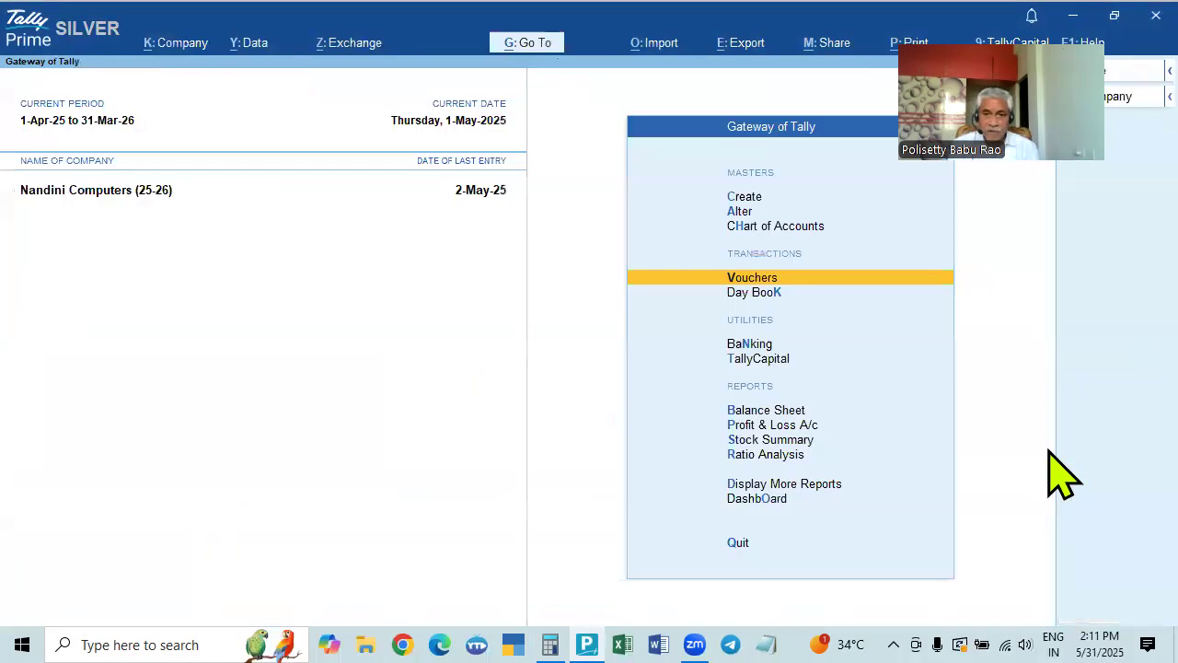
key("Return")
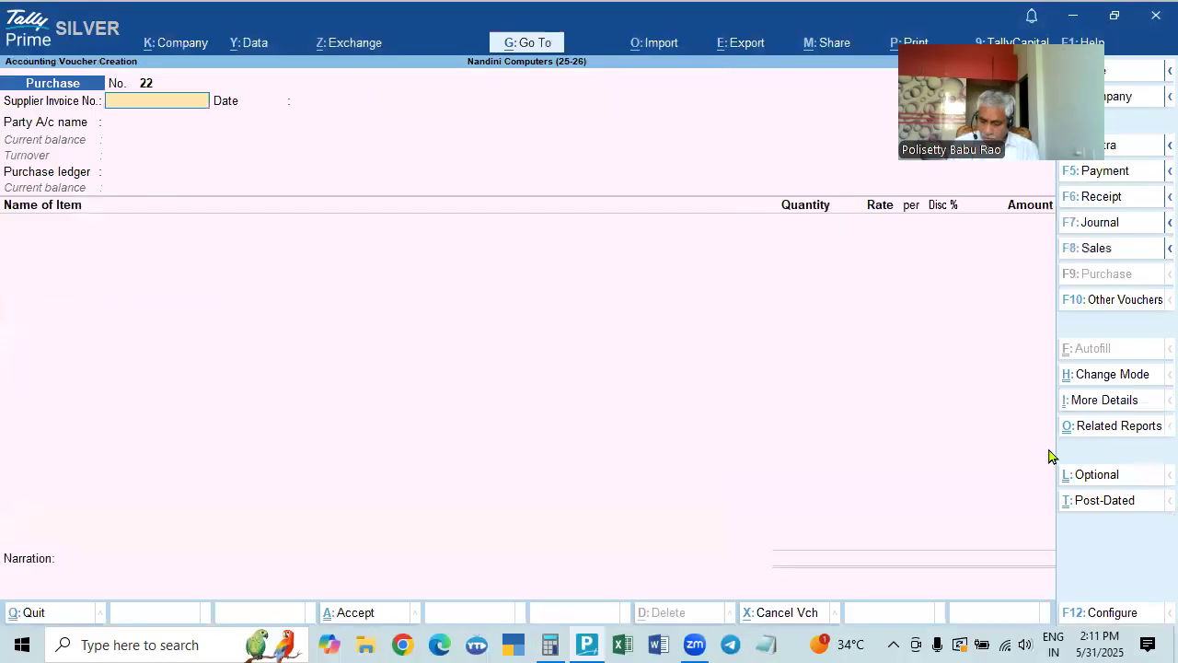
Fill the purchase header with supplier invoice number 1252, date 1-May-25, party ACER India Ltd., and the Purchase ledger
key("Return")
key("Return")
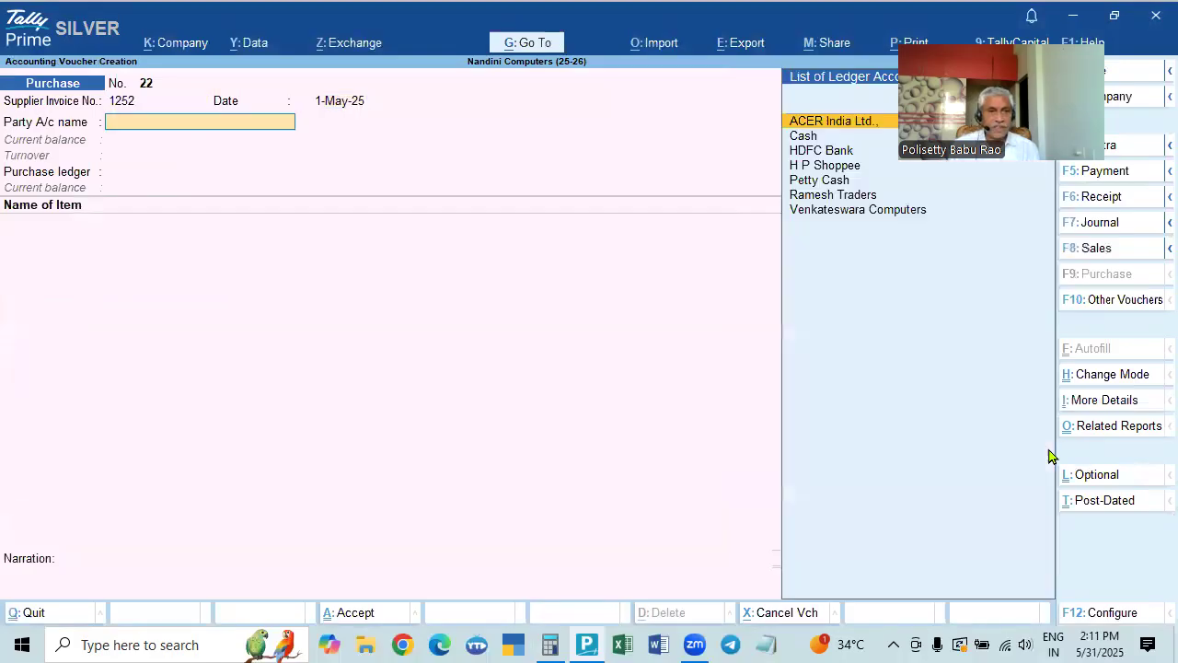
key("Return")
key("ctrl+a")
key("Return")
key("ctrl+a")
key("Return")
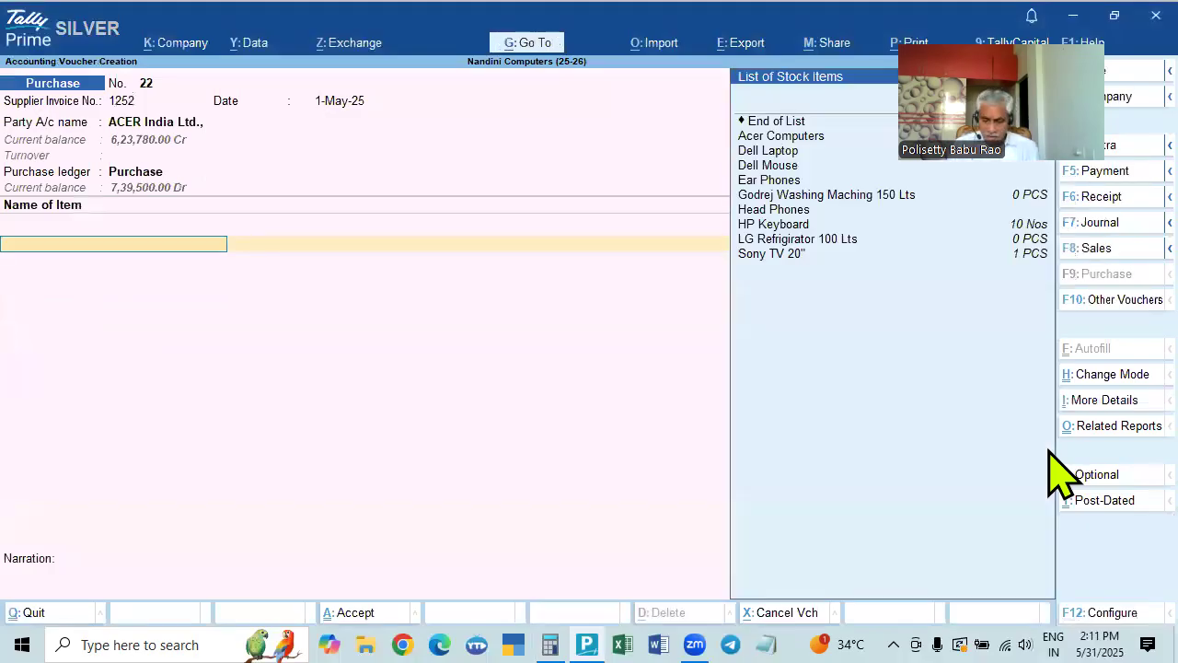
Add Godrej Washing Maching 150 Lts to the voucher, 2 PCS at 40,000 each, without an item discount
key("Down")
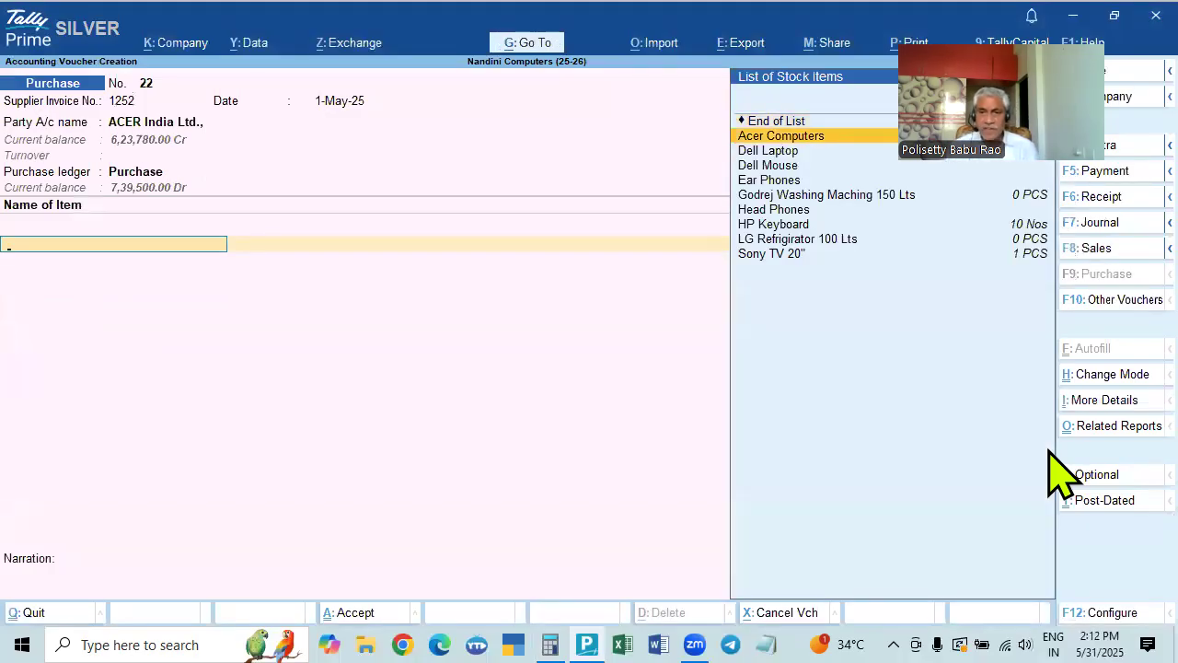
key("Down")
key("Down")
key("Down")
key("Down")
key("Return")
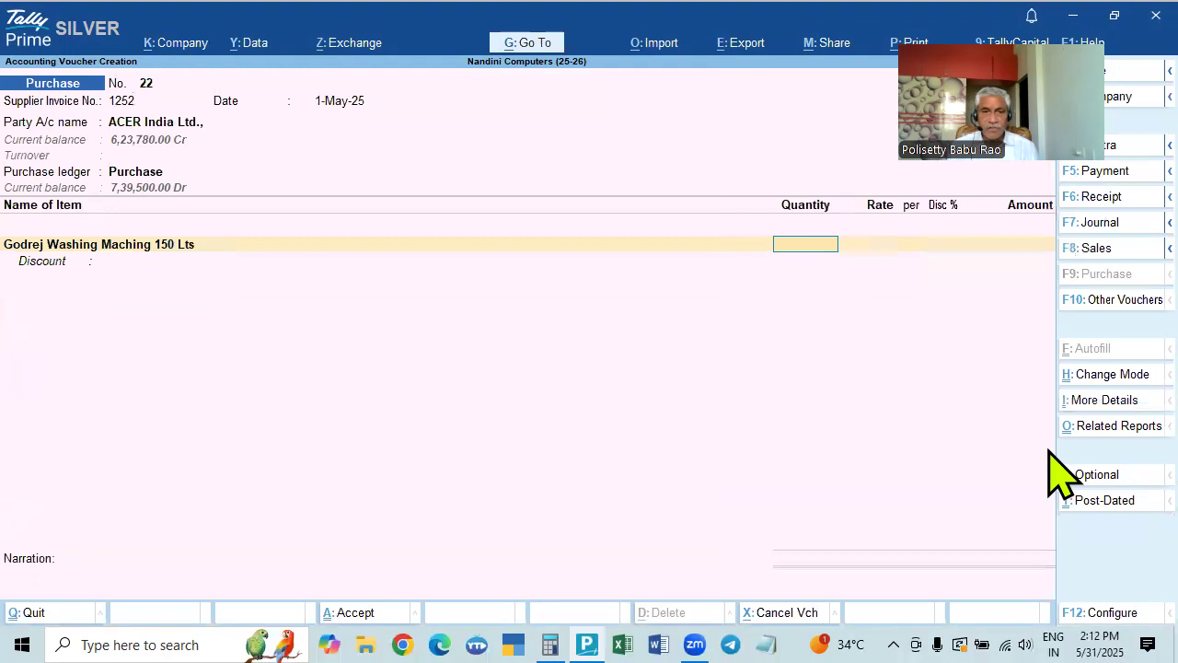
type("2")
key("Return")
key("Return")
key("Return")
key("Return")
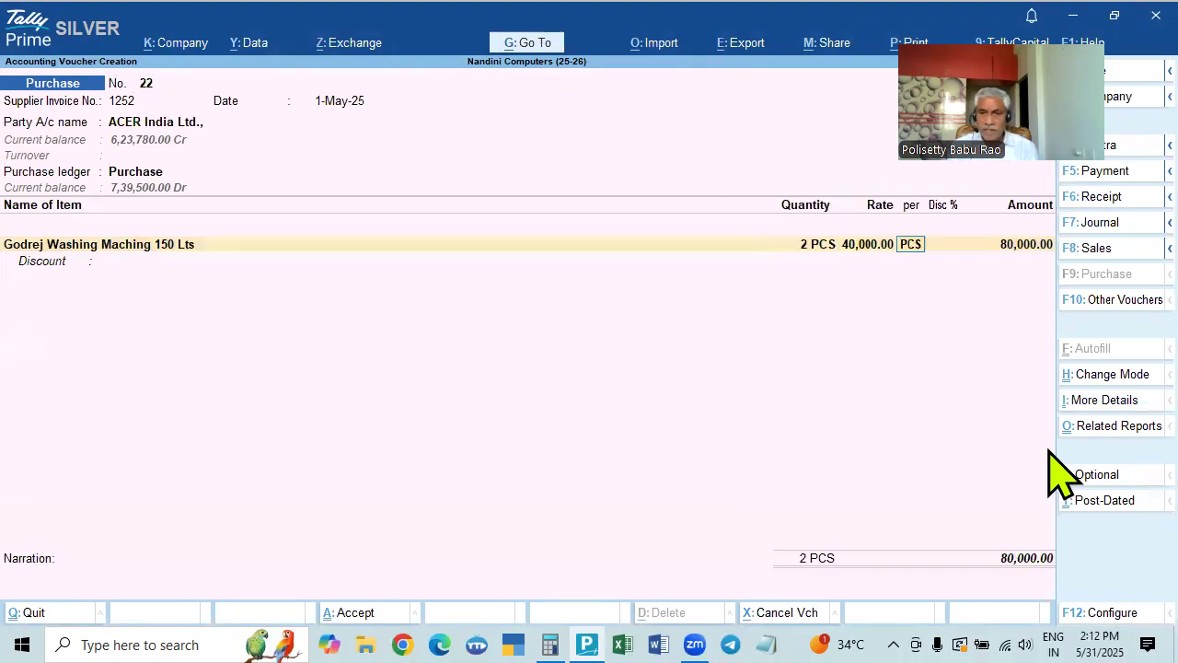
key("Return")
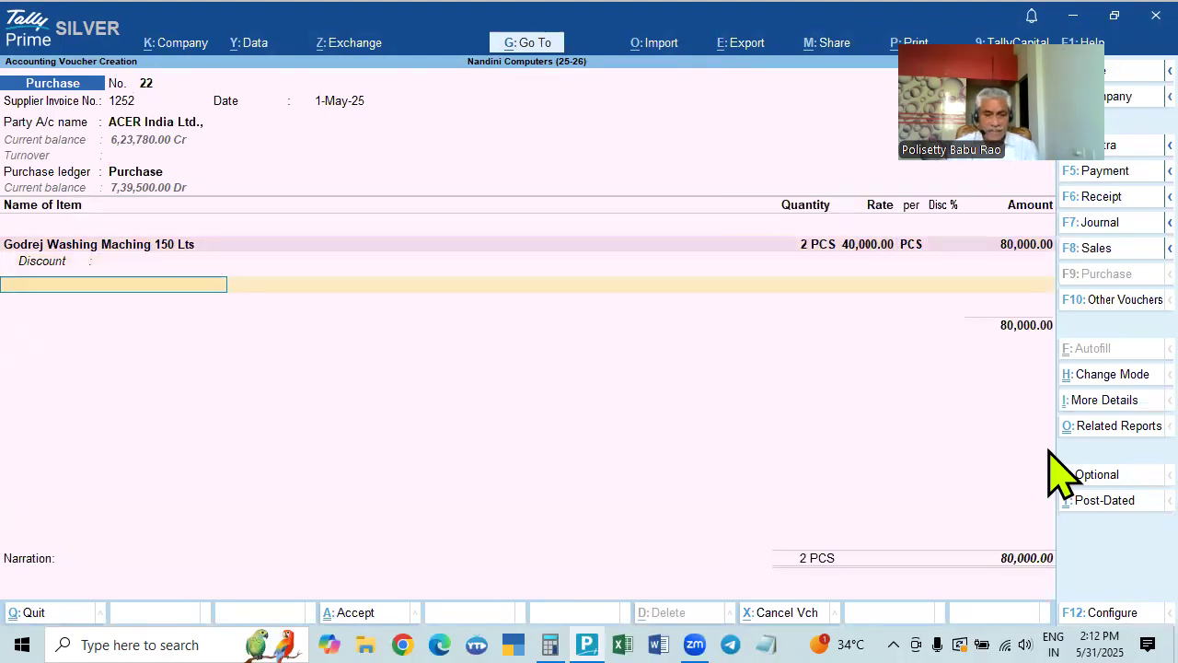
Add LG Refrigirator 100 Lts, 2 PCS at 40,000 each without a discount, and finish the item list
key("Down")
key("Down")
key("Down")
key("Down")
key("Down")
key("Down")
key("Down")
key("Down")
key("Down")
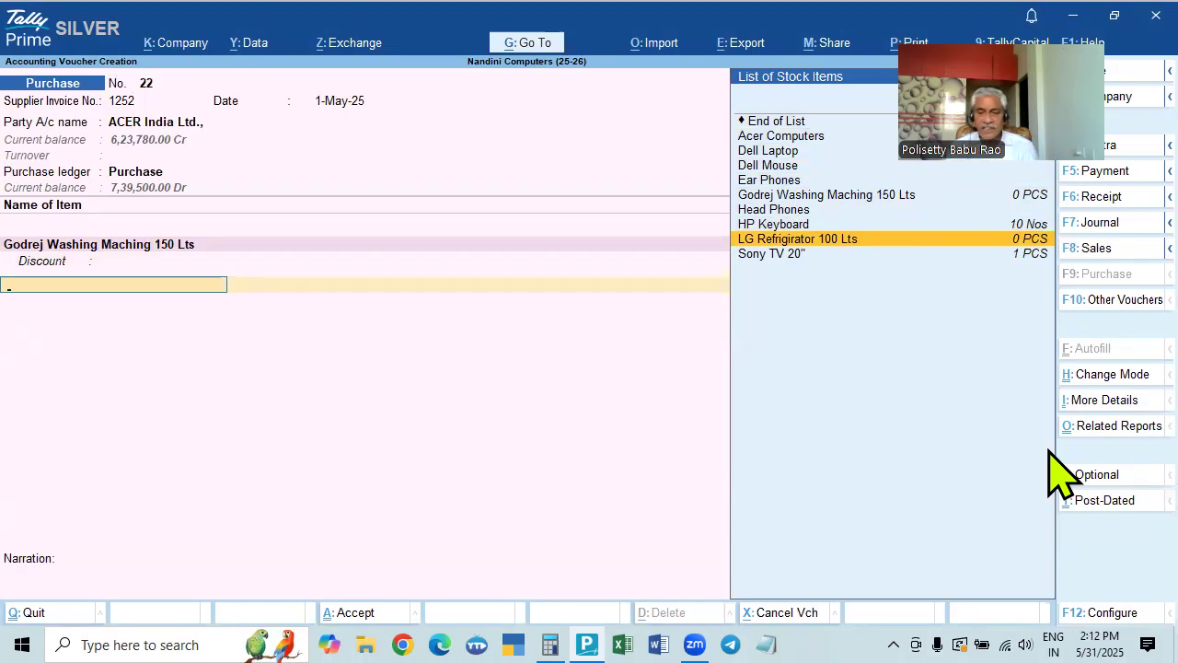
key("Return")
key("Return")
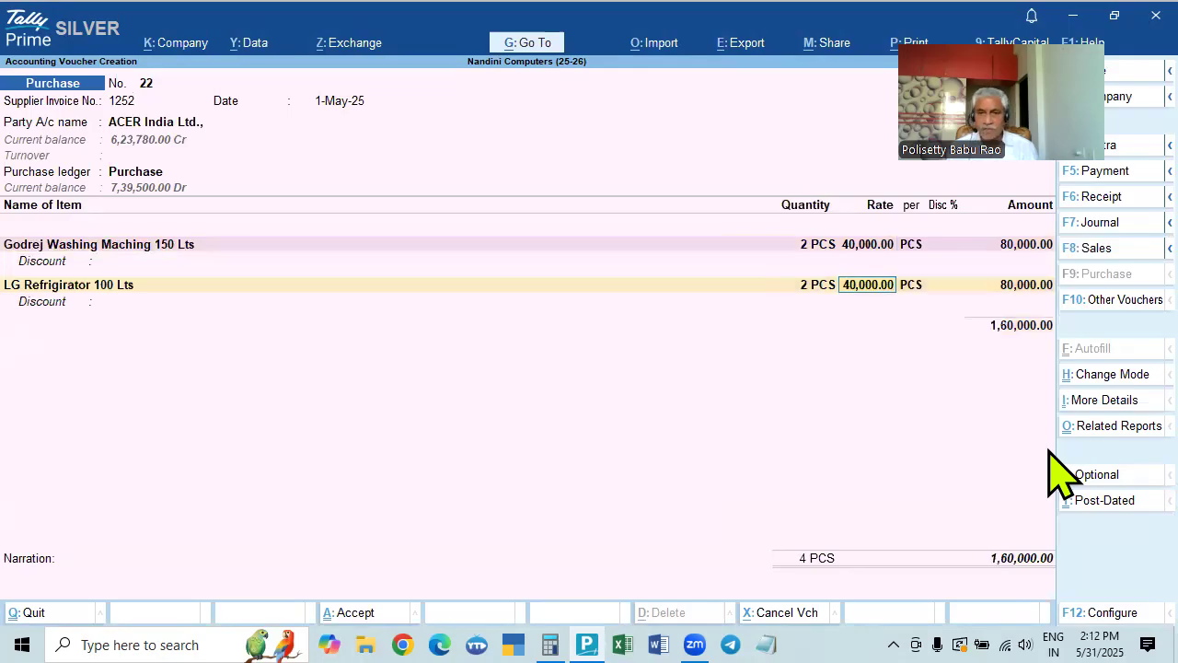
key("Return")
key("Return")
key("Return")
key("Return")
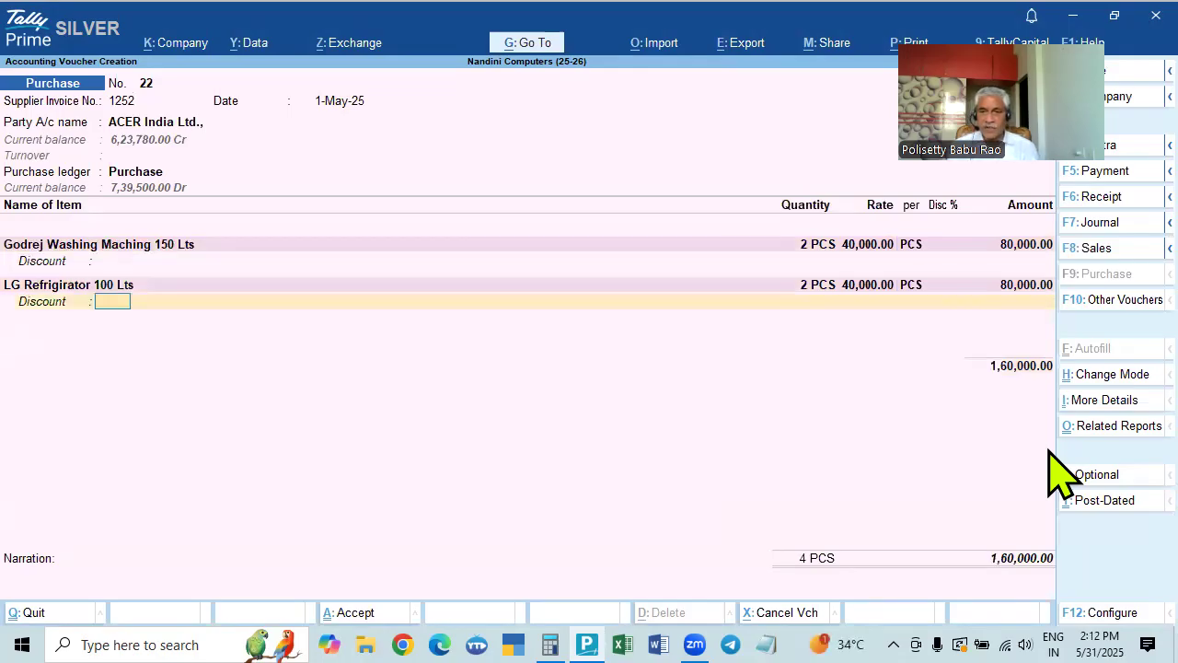
key("Return")
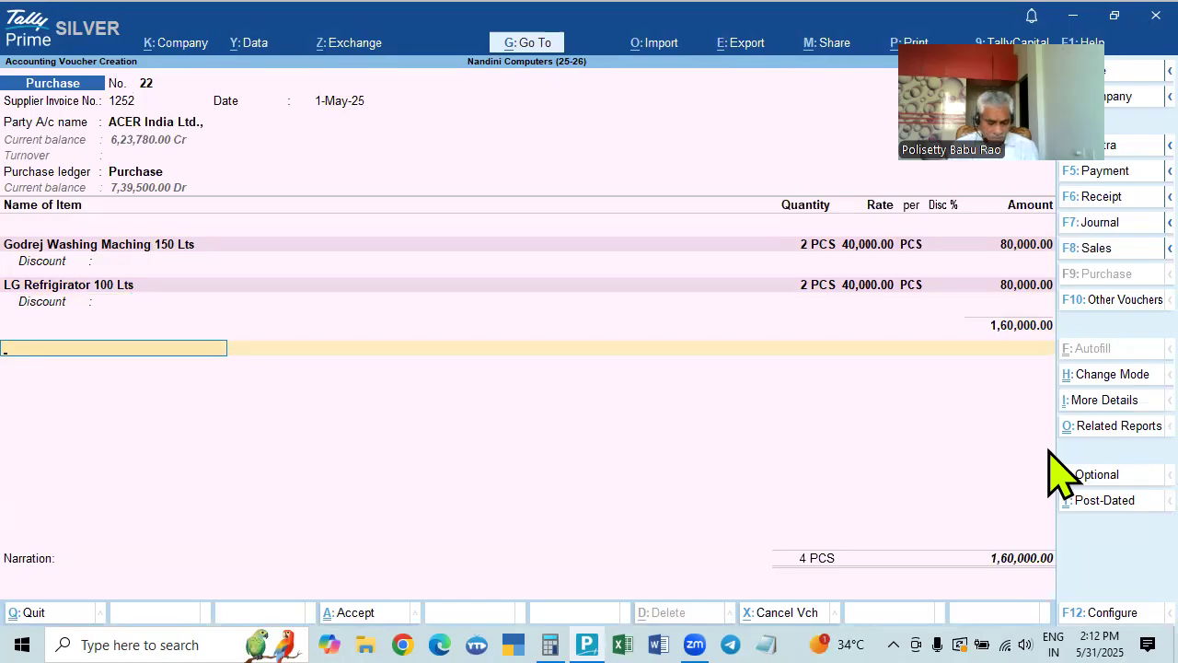
Add the Discount on Total Purchases ledger below the items with a rate of -5%
type("D")
key("Down")
key("Down")
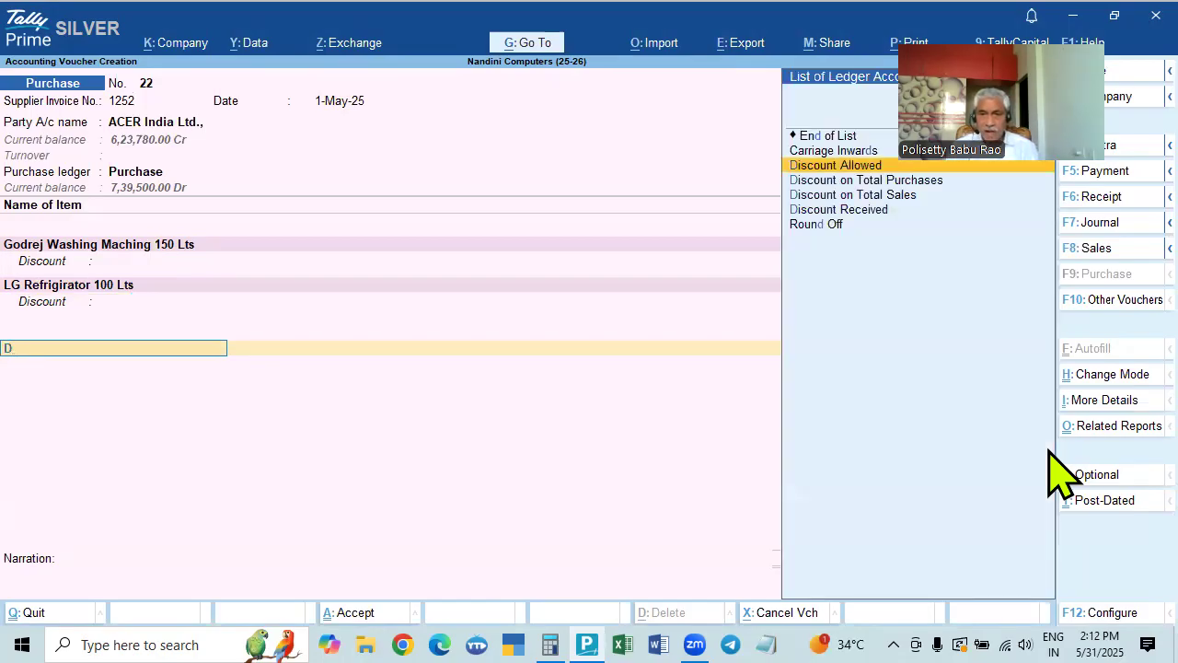
key("Return")
type("5")
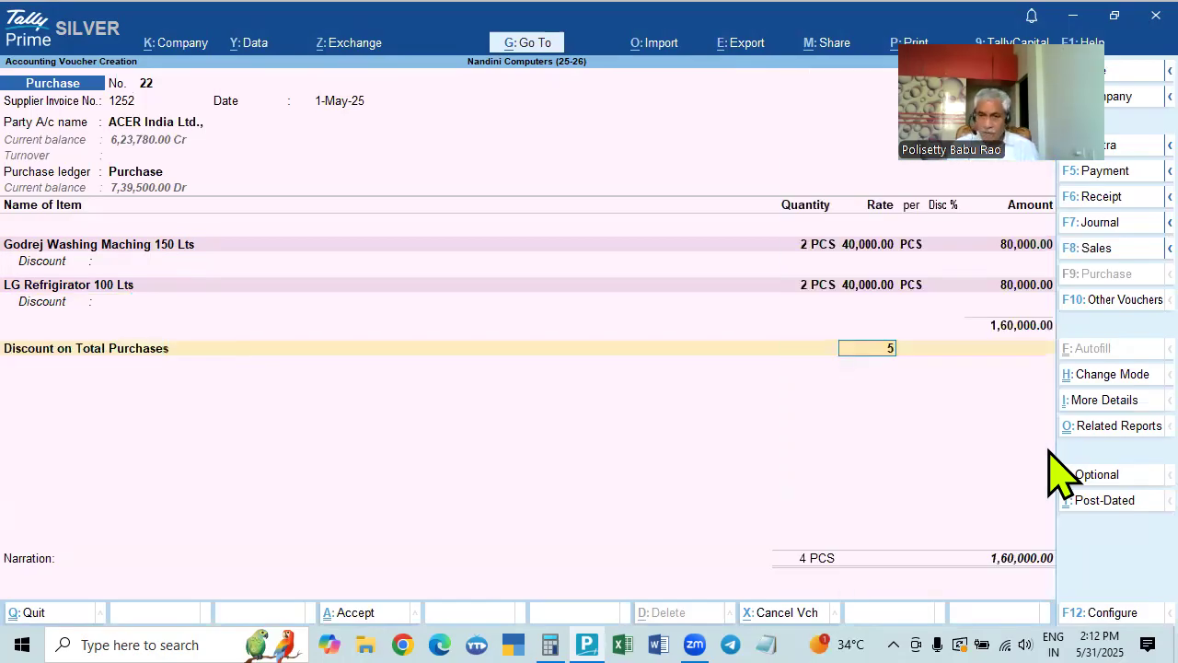
key("Return")
key("BackSpace")
type("-5")
key("Return")
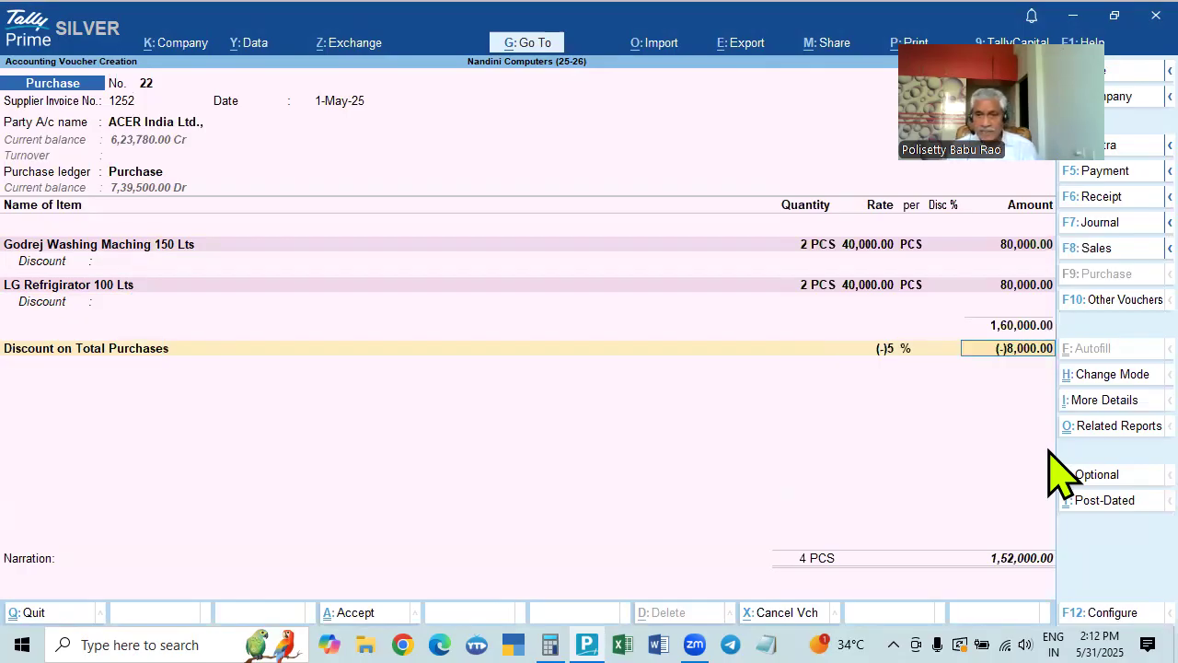
Re-enter the total purchase discount rate as -5% and accept the discount amount
key("BackSpace")
key("BackSpace")
key("BackSpace")
key("Return")
key("BackSpace")
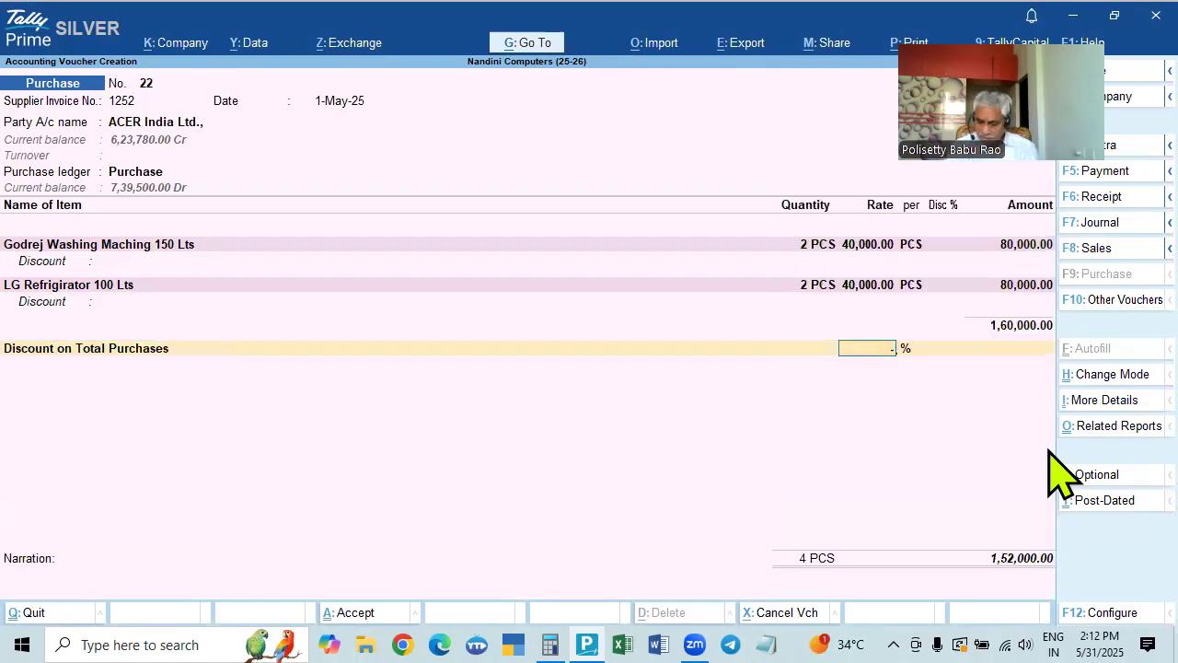
type("-5")
key("Return")
key("Return")
Add the CGST and SGST ledgers below the total purchase discount
type("c")
key("Return")
key("Return")
type("Sg")
key("Return")
key("Return")
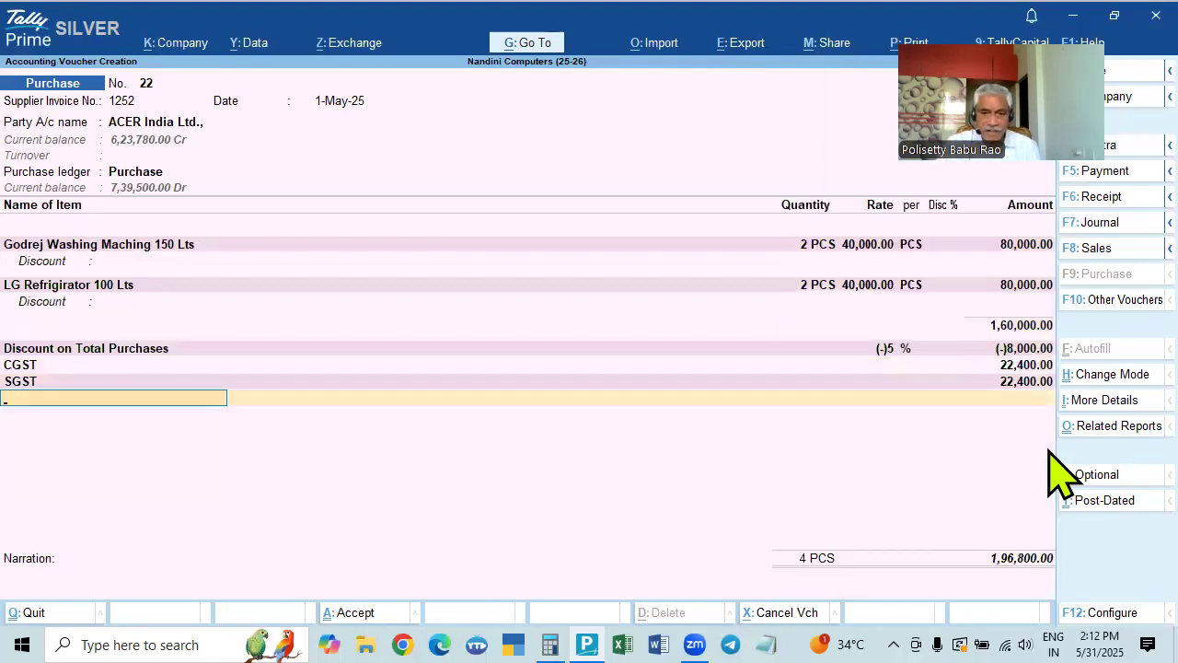
Switch to Calculator and compute the washing machine tax as 14% of 80,000 less 5%
left_click(550, 645)
type("820")
key("Escape")
type("800000")
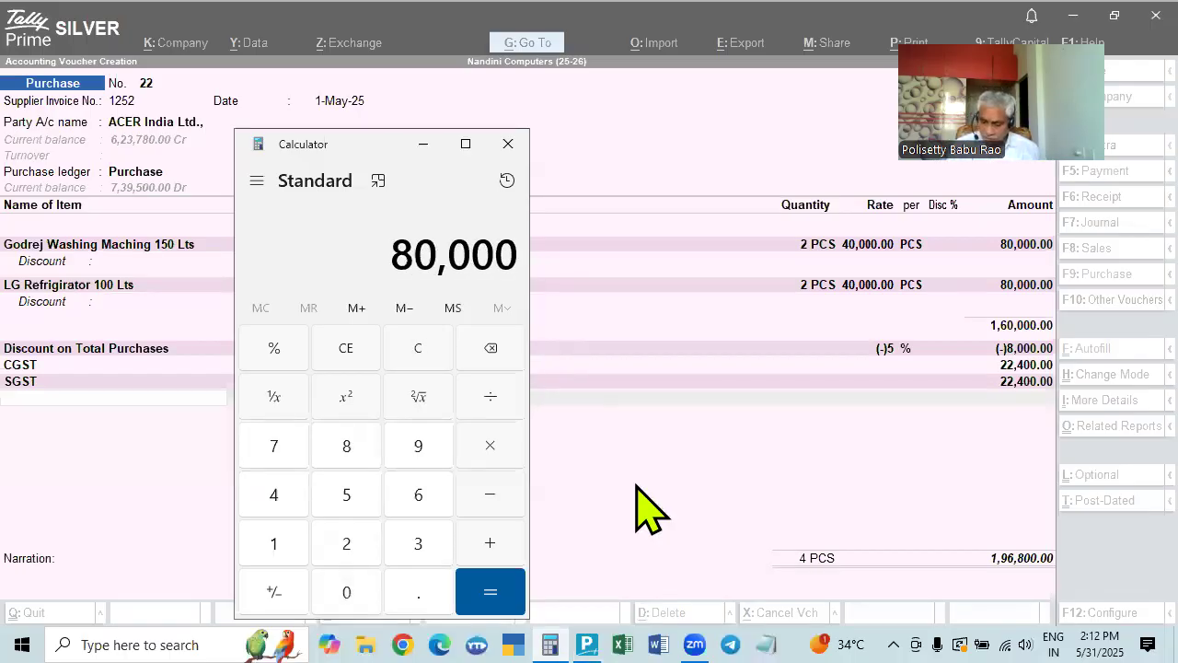
type("-5%")
key("Return")
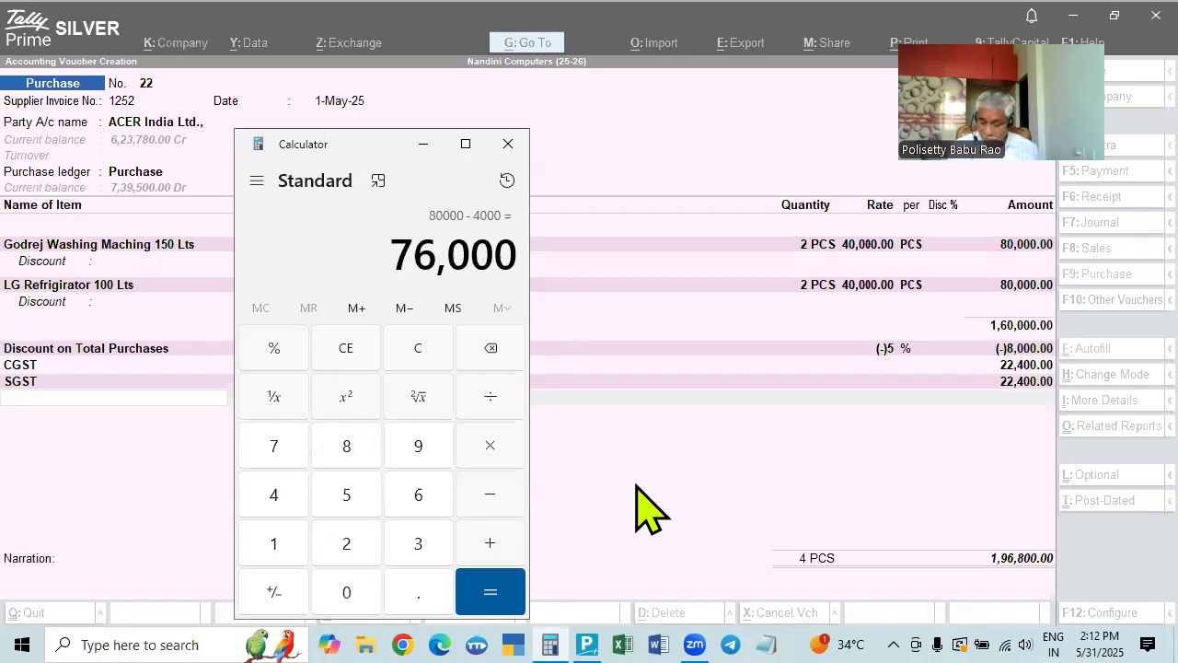
type("*14%")
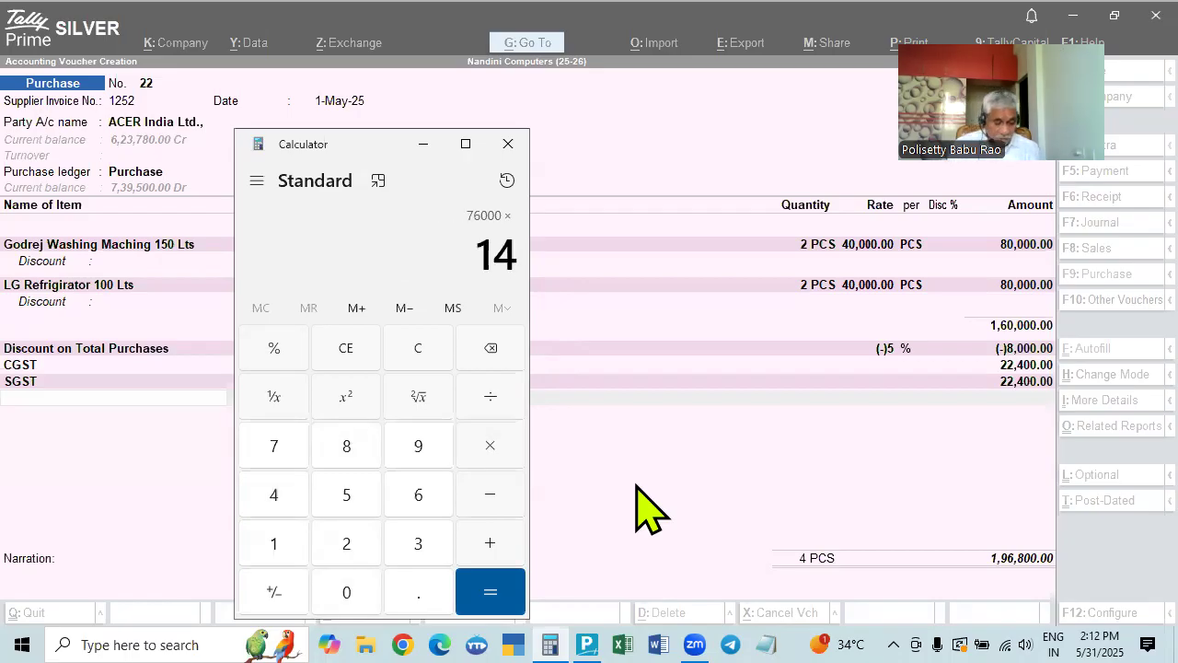
key("Return")
key("Escape")
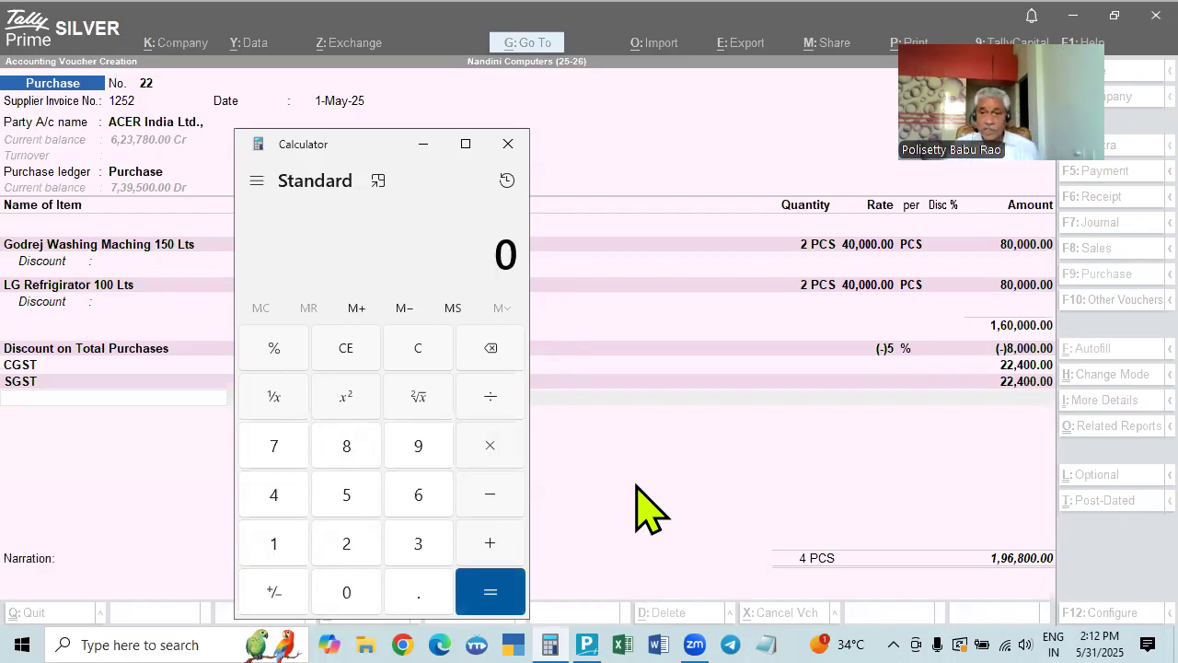
Compute the 9% tax on 80,000 less the 5% discount
type("80,000")
key("minus")
type("5")
key("shift+5")
key("Return")
key("asterisk")
type("9")
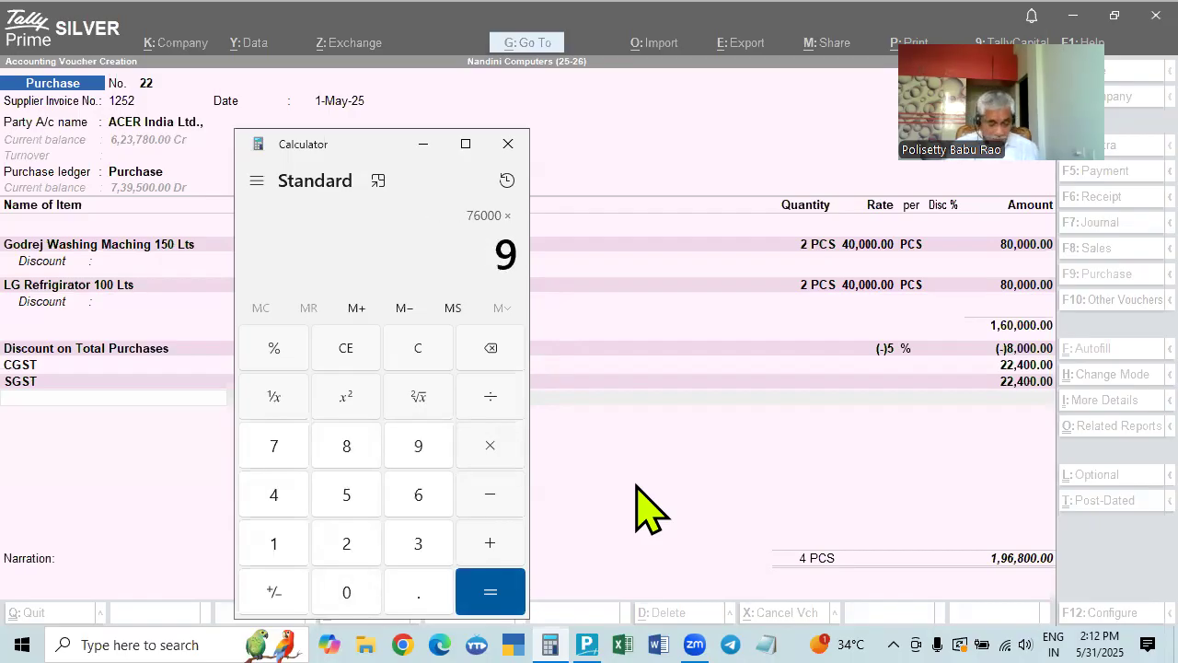
key("shift+5")
key("Return")
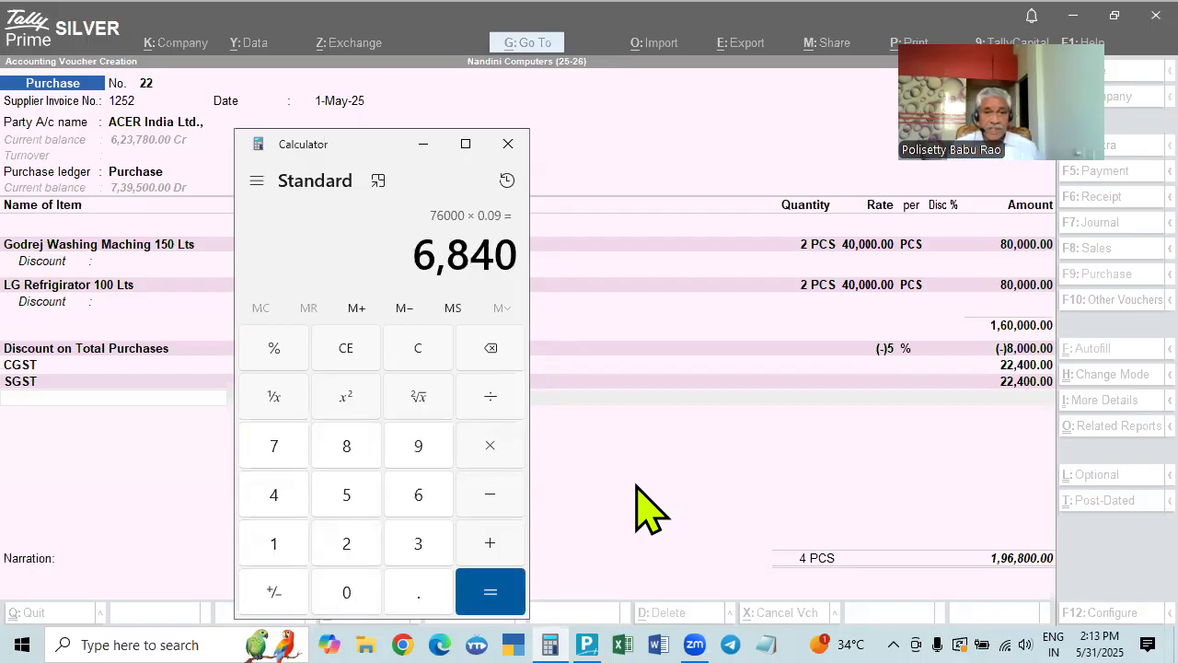
Add 10,640 to the calculated 9% tax and clear the calculator
key("plus")
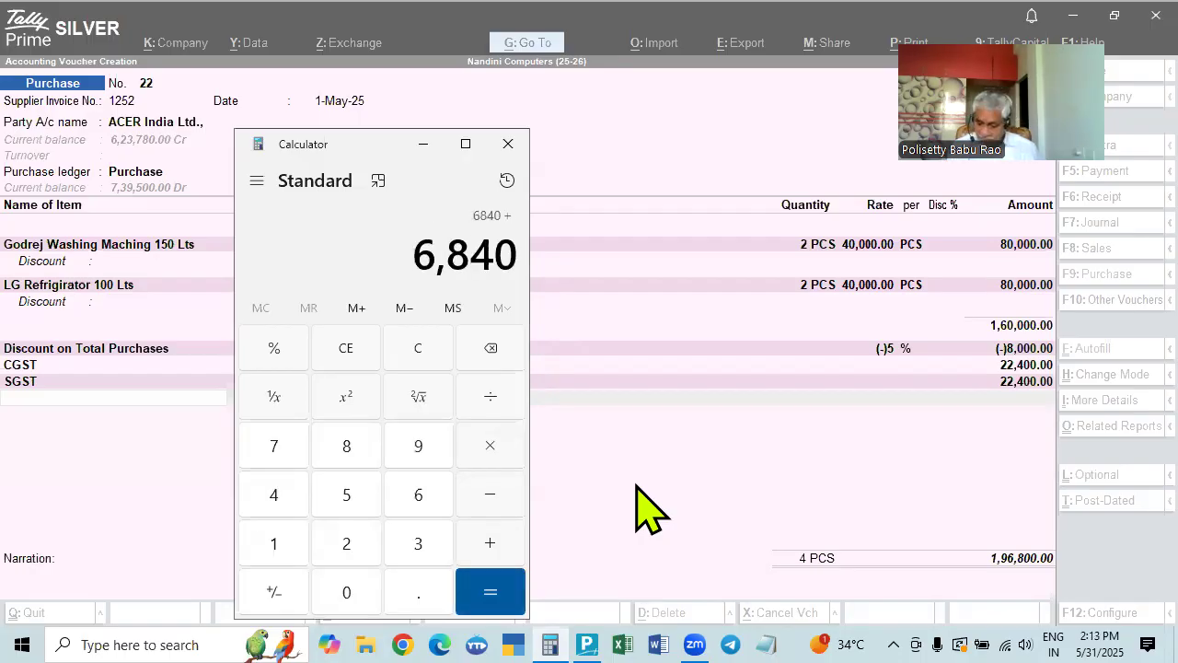
type("10640")
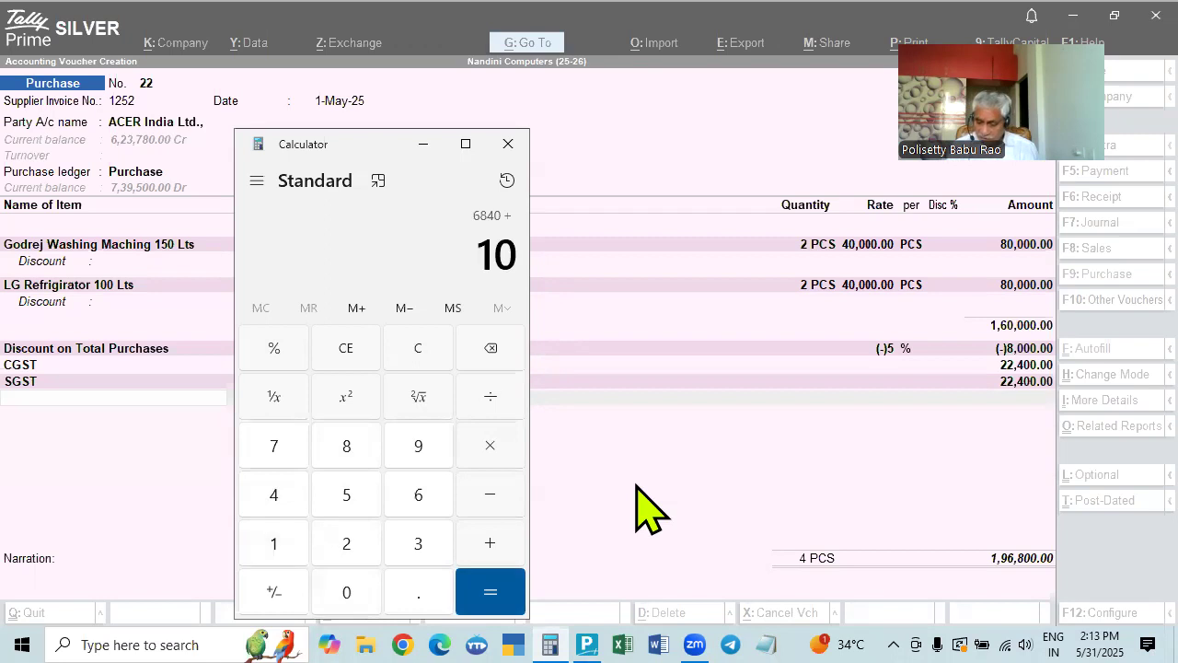
key("Return")
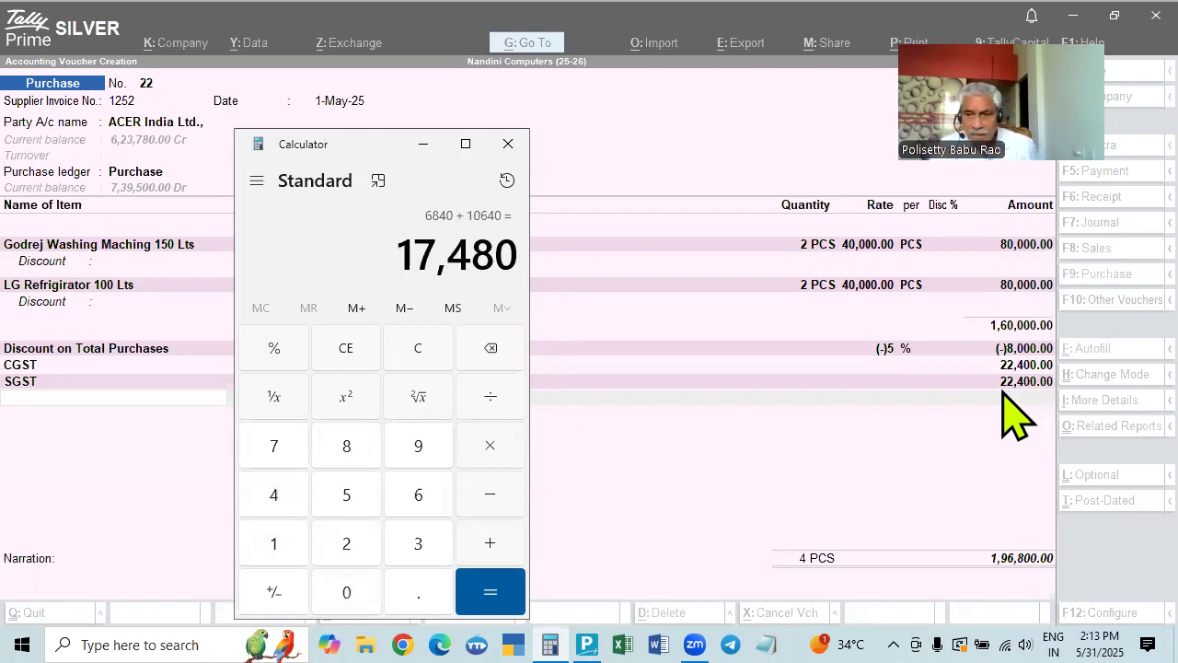
key("Escape")
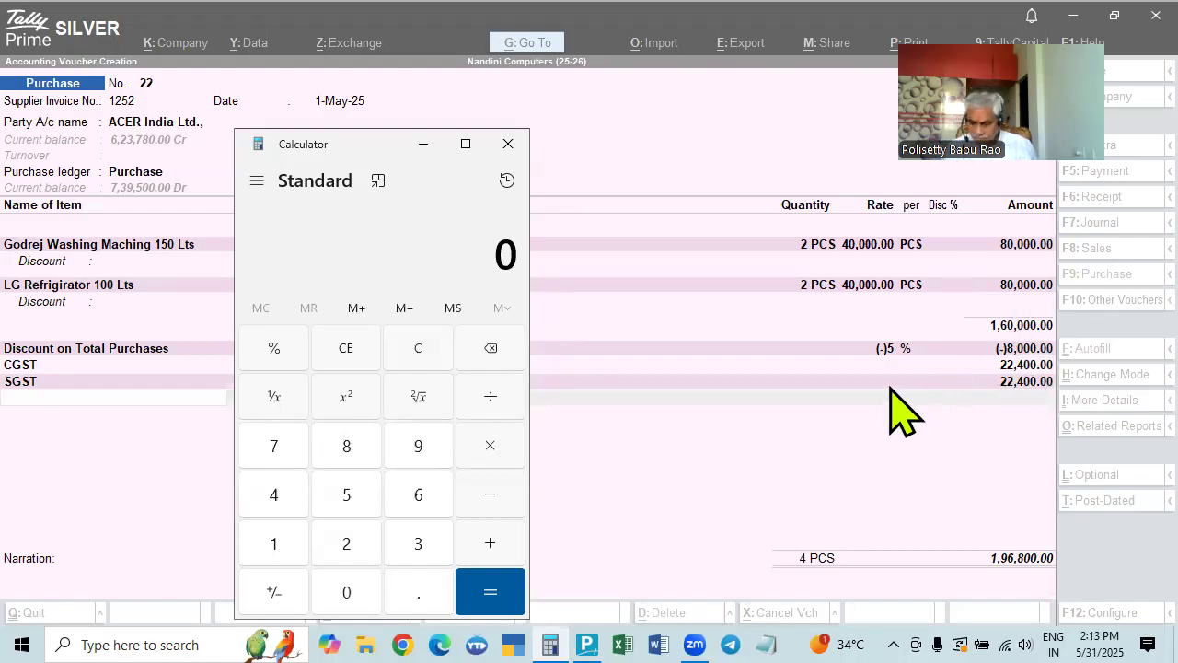
Compute the discounted item value as 80,000 less 5%
type("8")
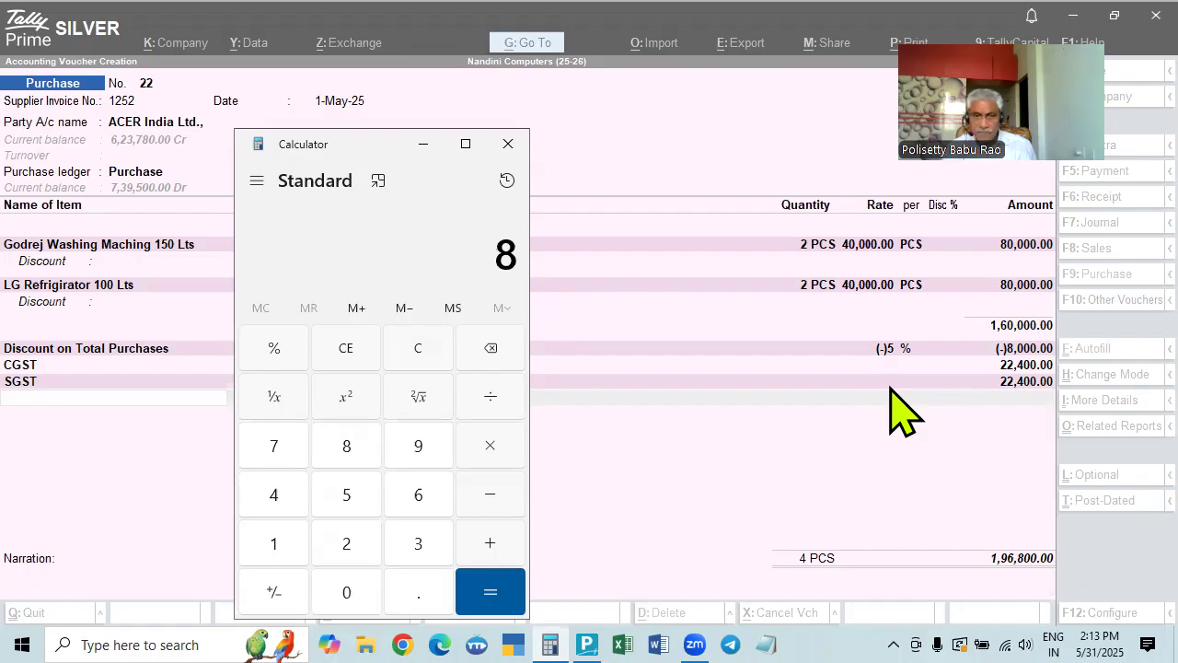
type("0,000")
key("minus")
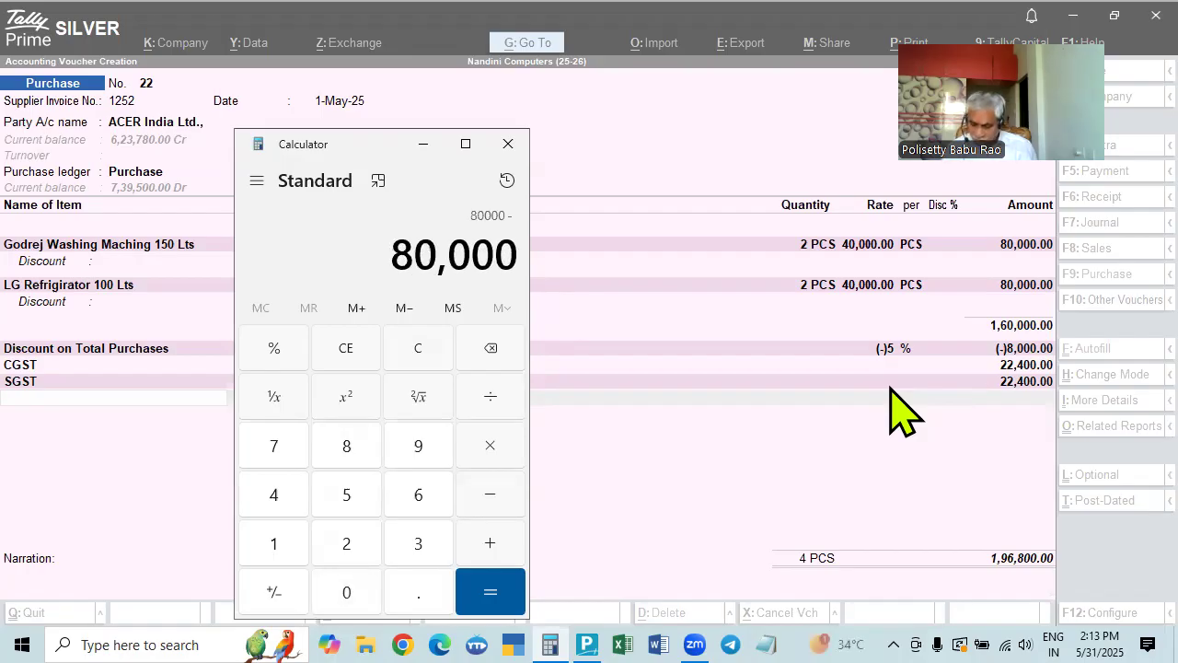
type("5")
key("percent")
key("Return")
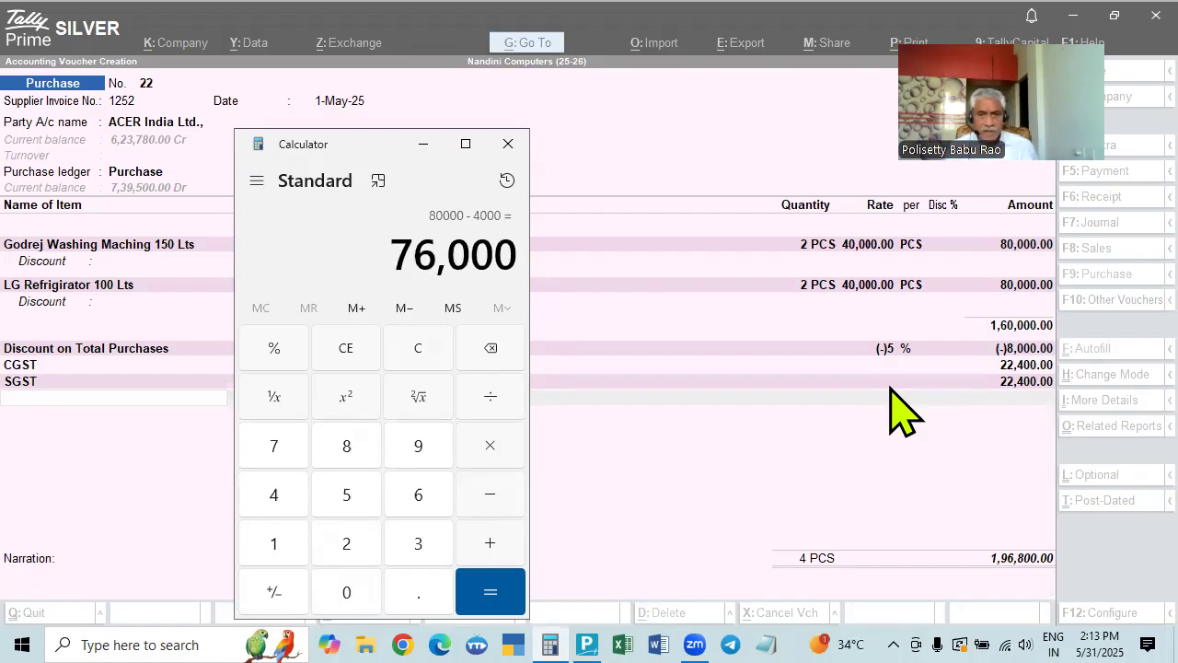
Clear the calculation and compute the item's discount as 5% of 80,000
key("Escape")
type("6")
key("Escape")
type("80,")
type("000")
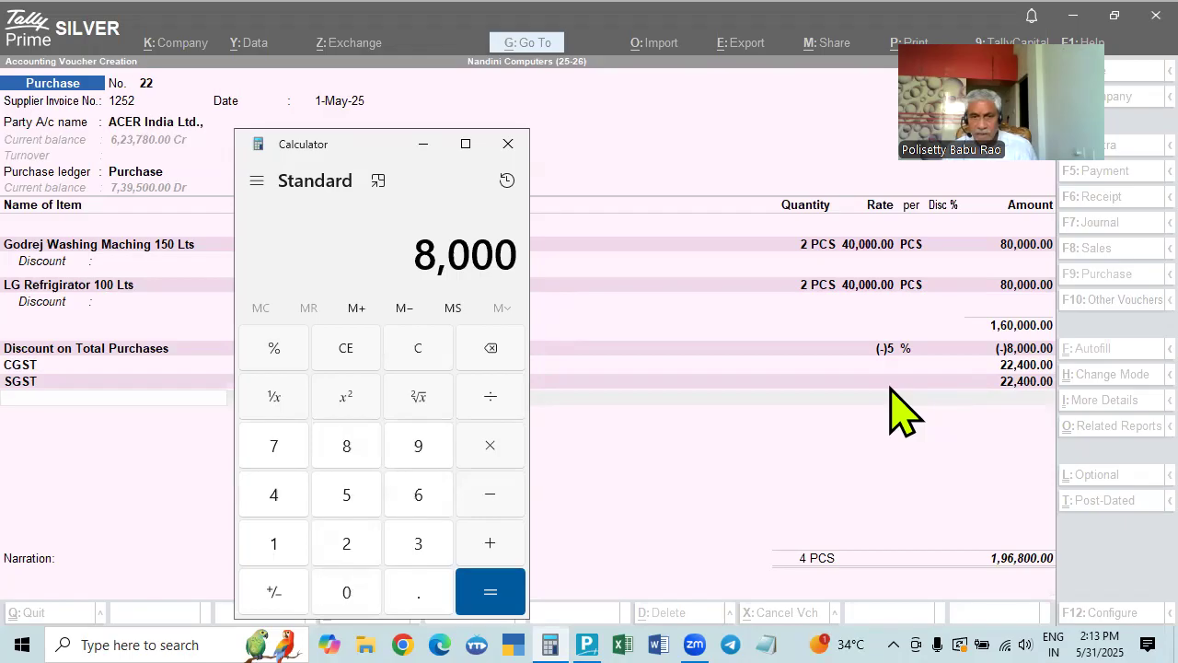
key("asterisk")
type("5")
key("percent")
key("Return")
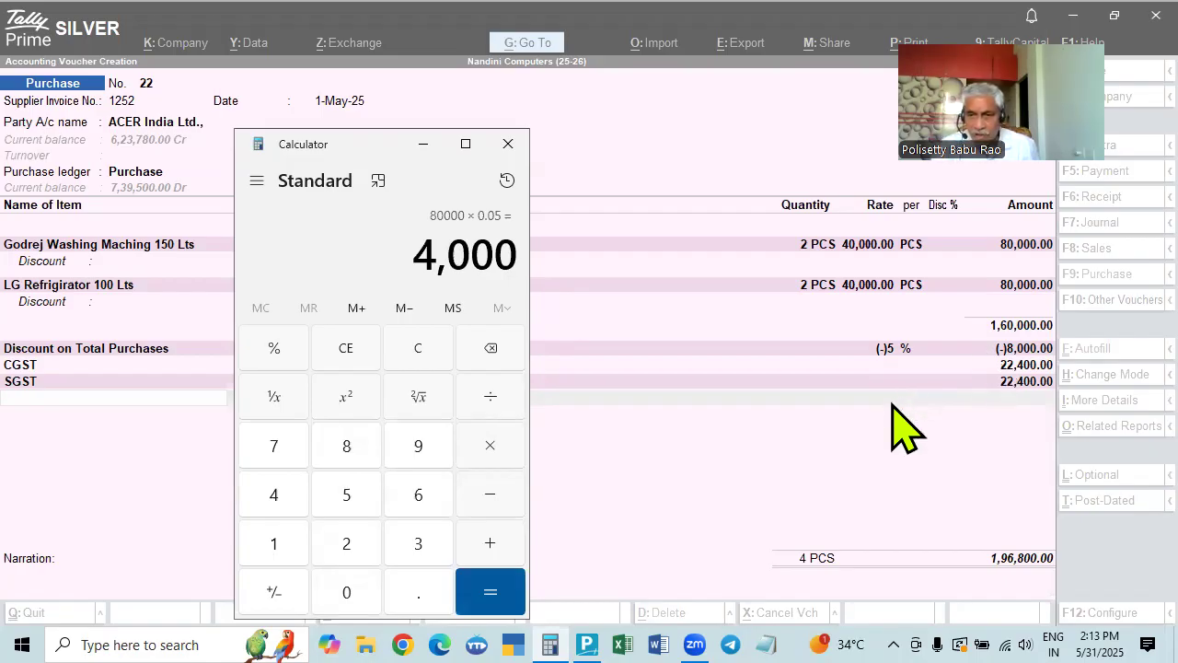
Compute 14% tax on an item value of 75,000
key("Escape")
type("75000")
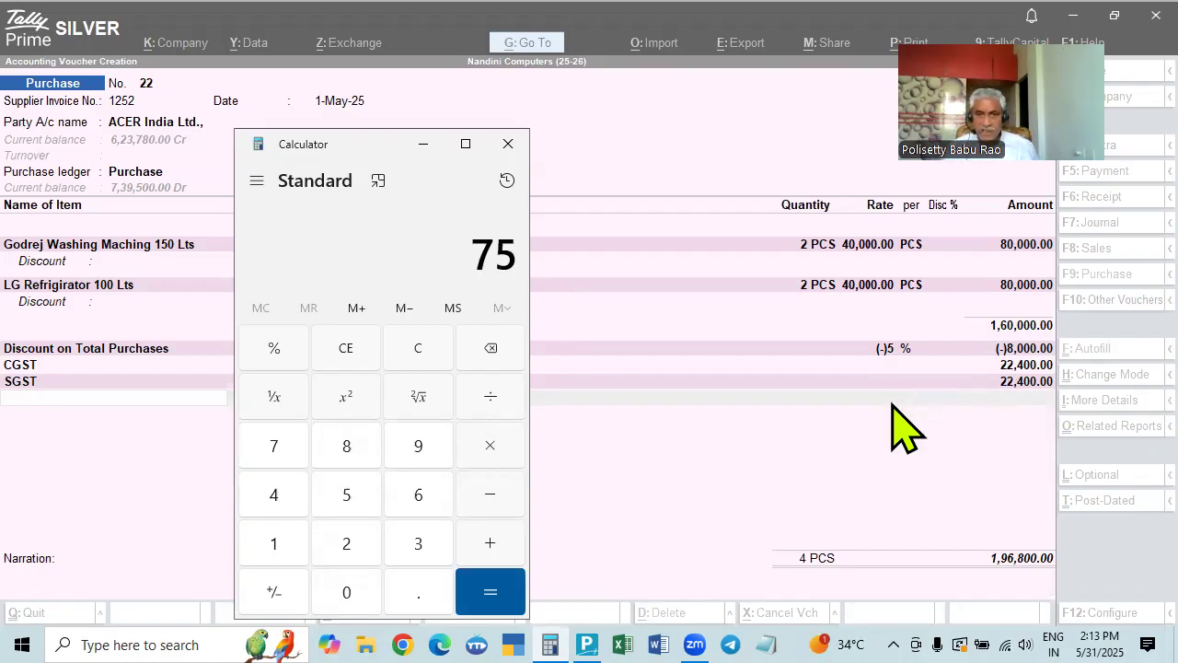
key("asterisk")
type("14")
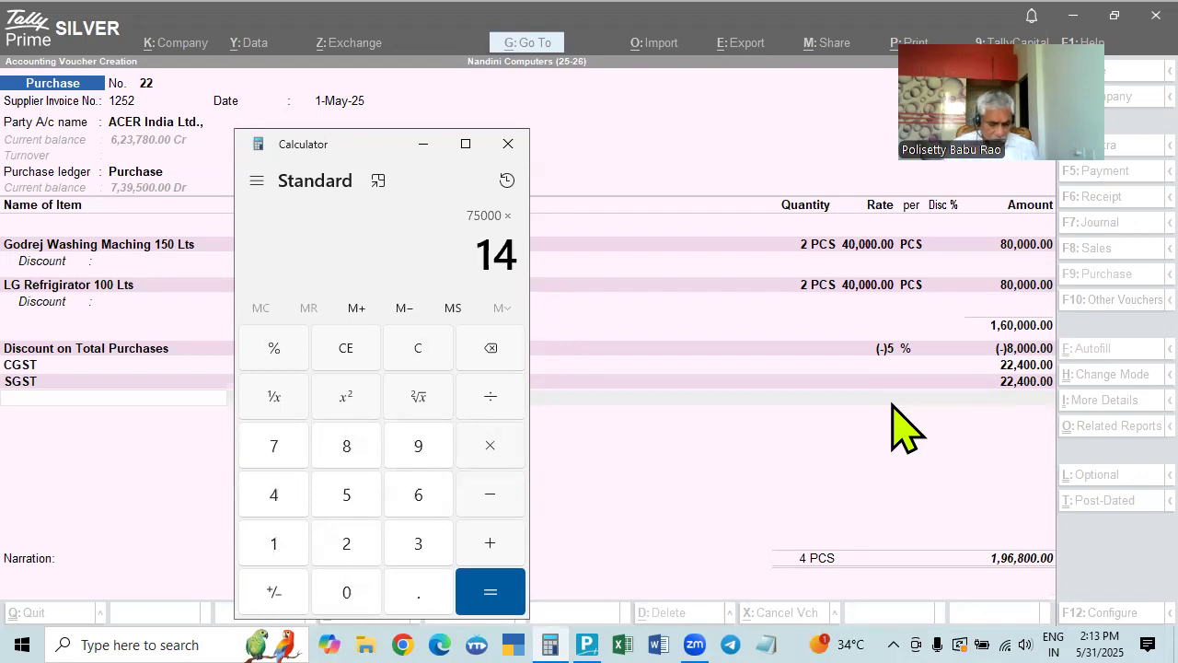
key("percent")
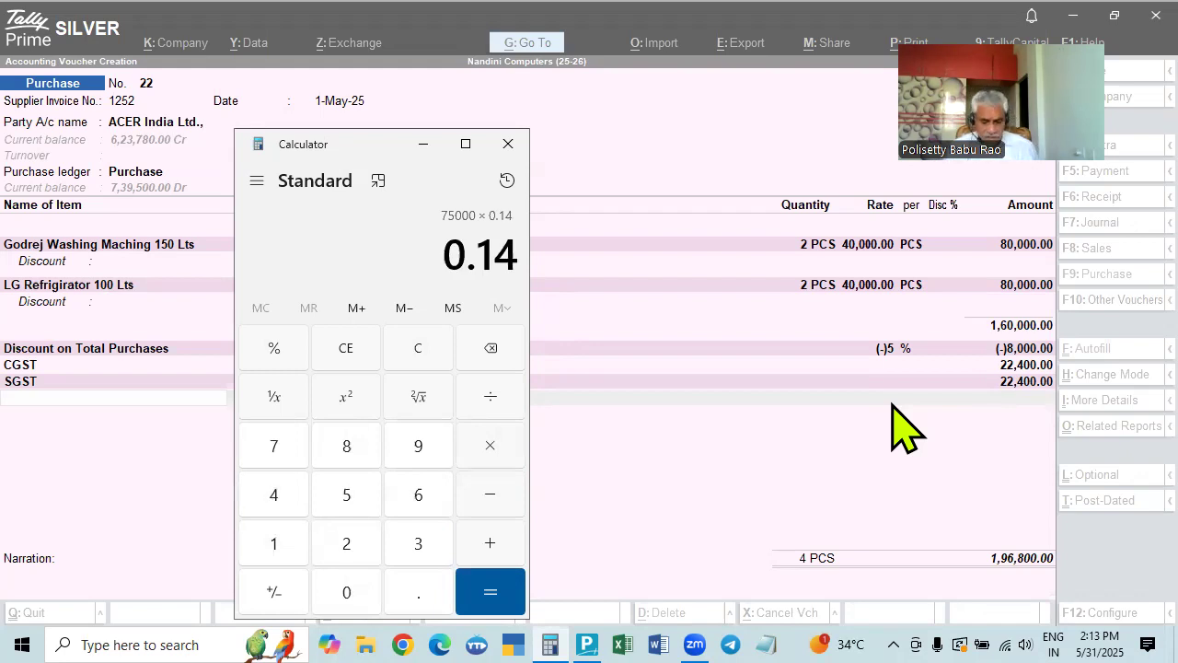
key("Return")
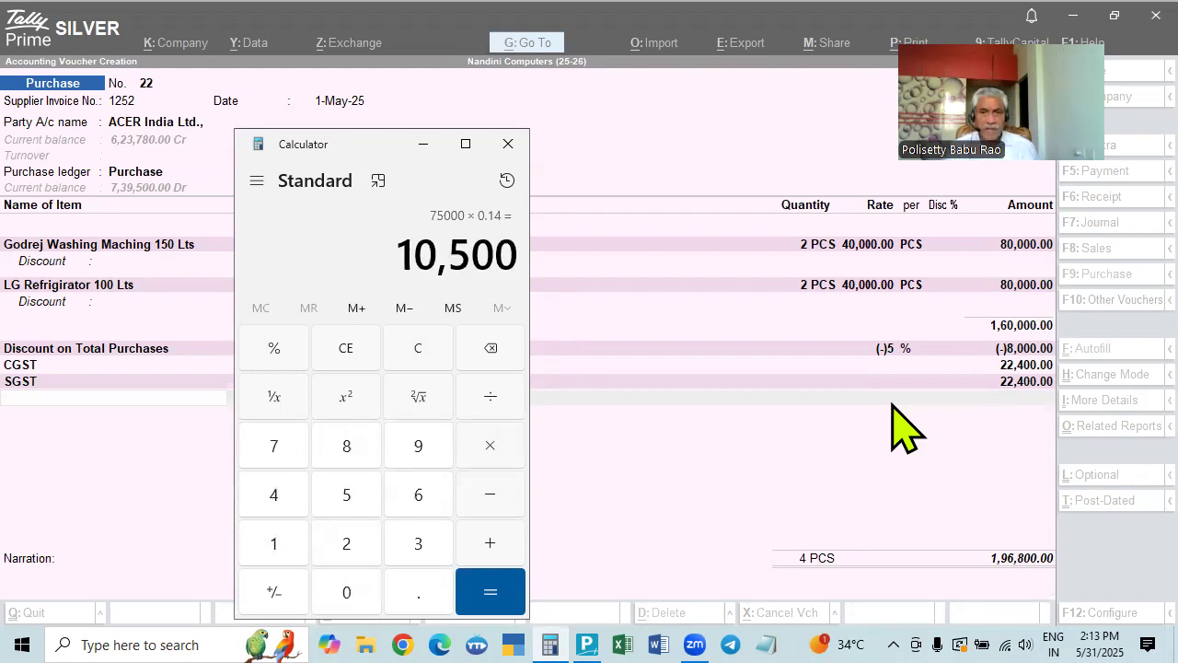
Compute 14% tax on an item value of 76,000 and run the same calculation a second time
key("Escape")
type("7")
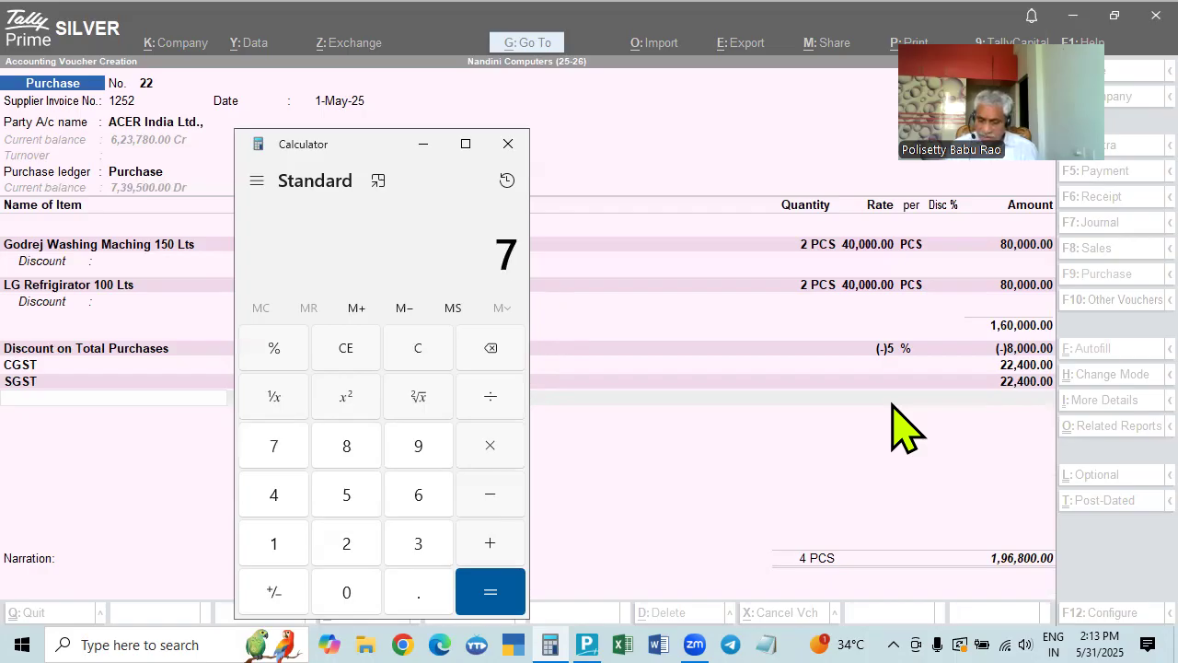
type("6000*14%")
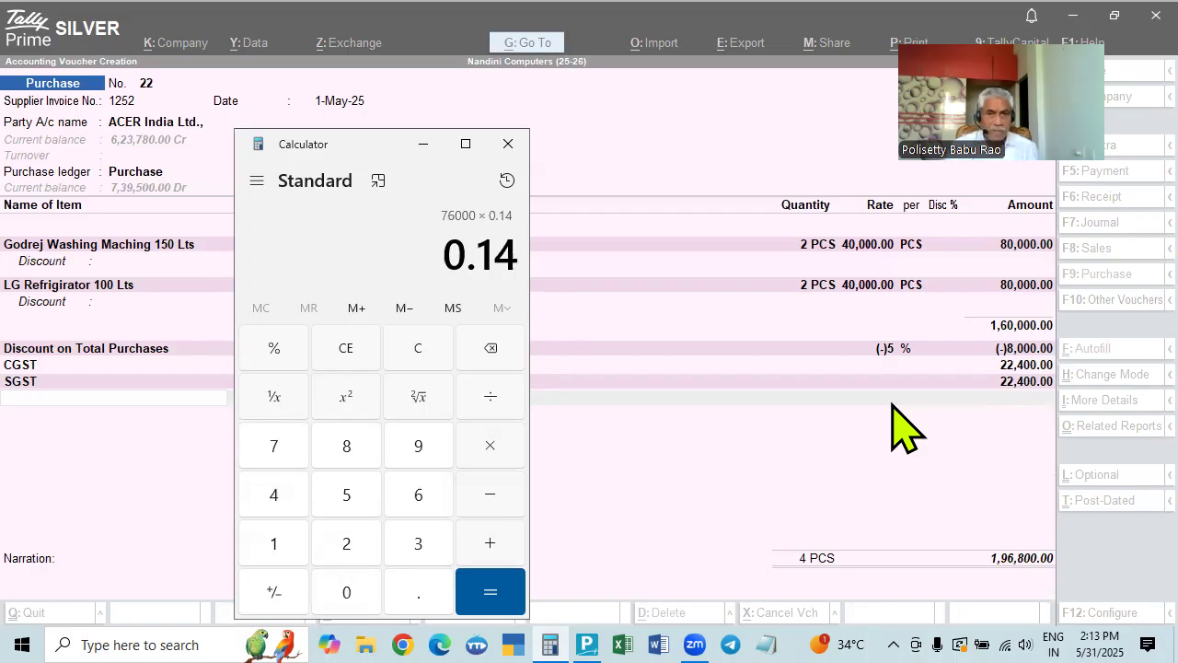
key("Return")
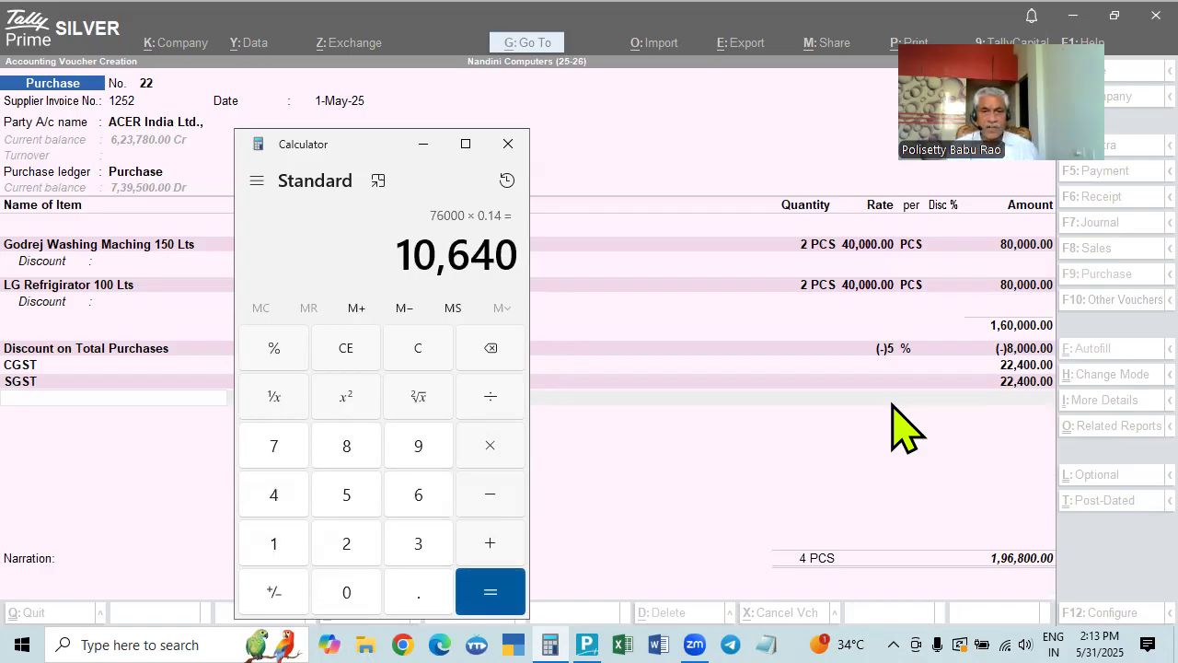
key("Escape")
type("76000")
type("*14%")
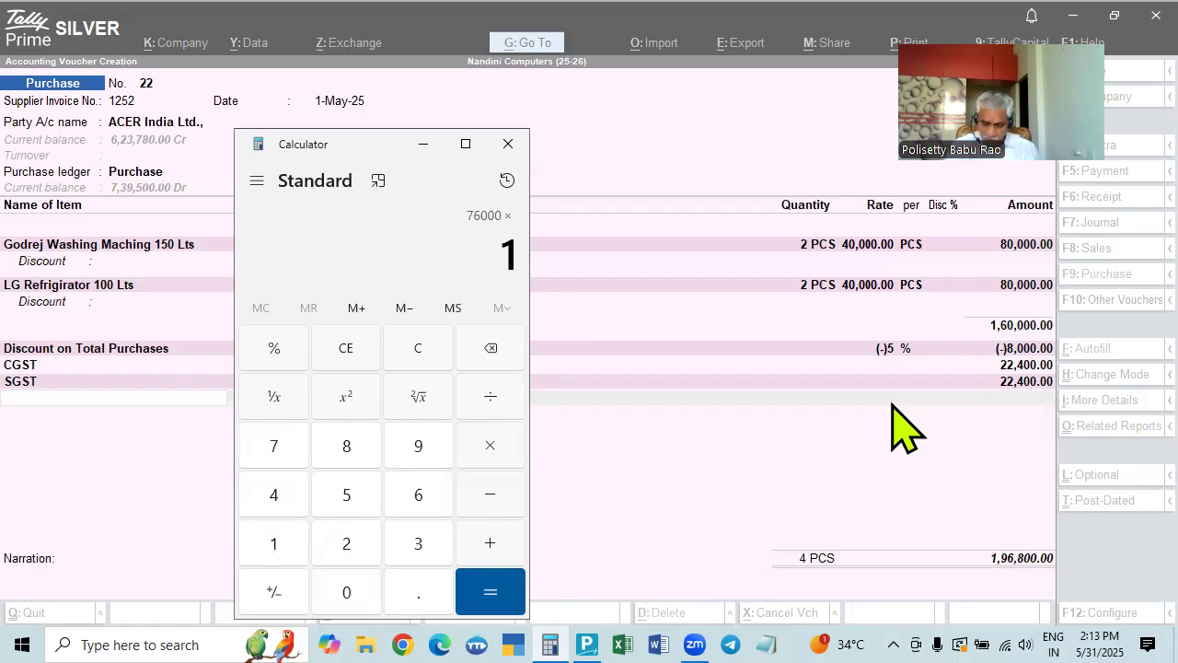
key("Return")
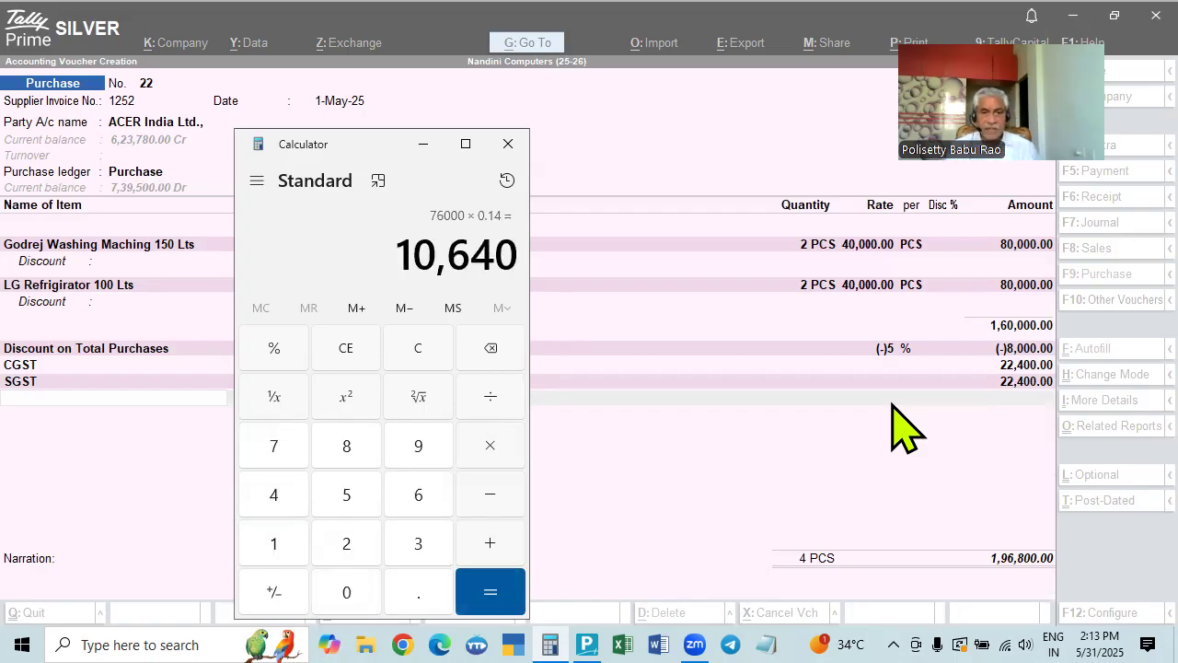
Work out 80,000 less 5% and multiply the discounted value by 14%
key("Escape")
type("80000-")
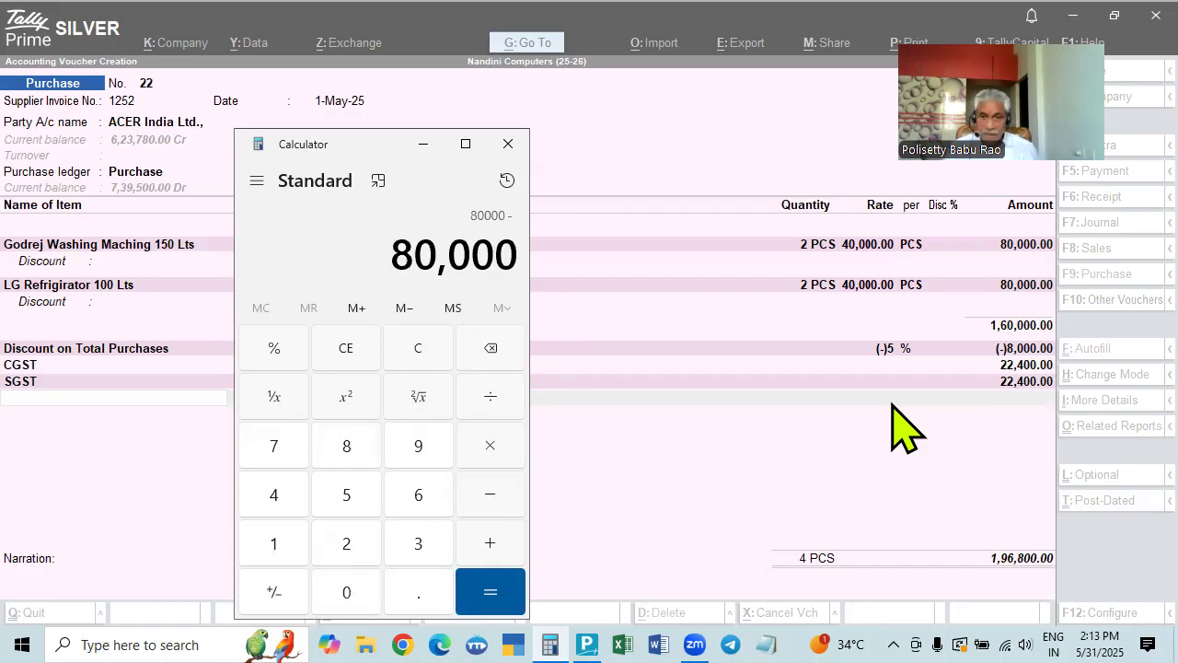
type("5%")
key("Return")
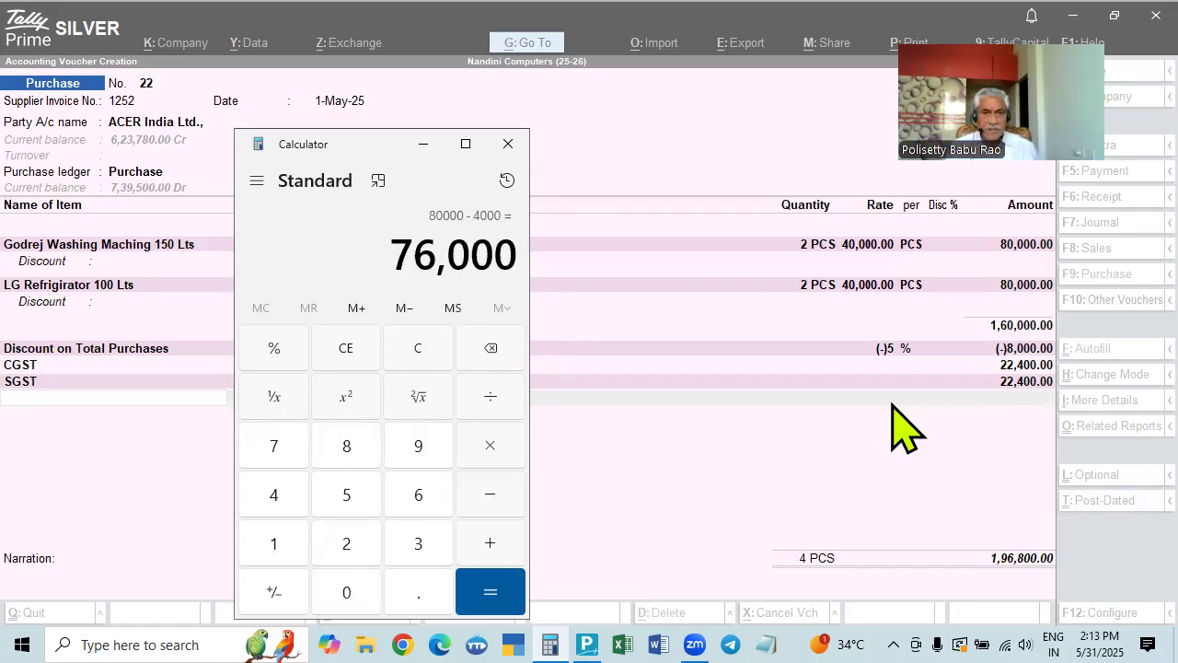
type("*")
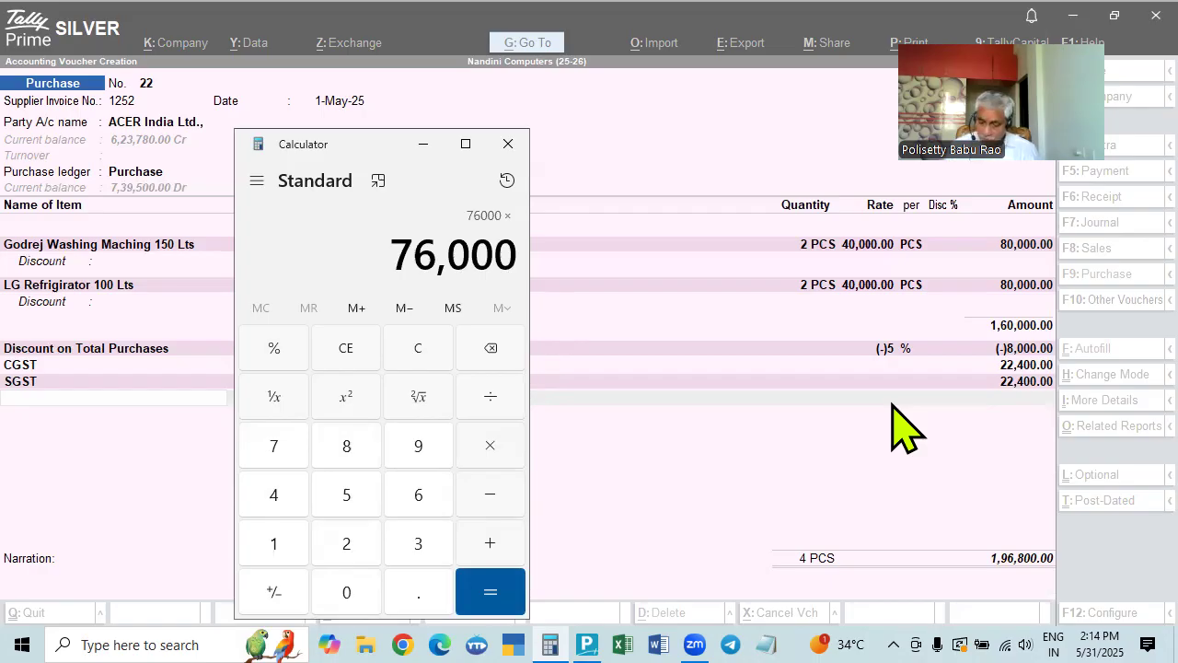
type("14%")
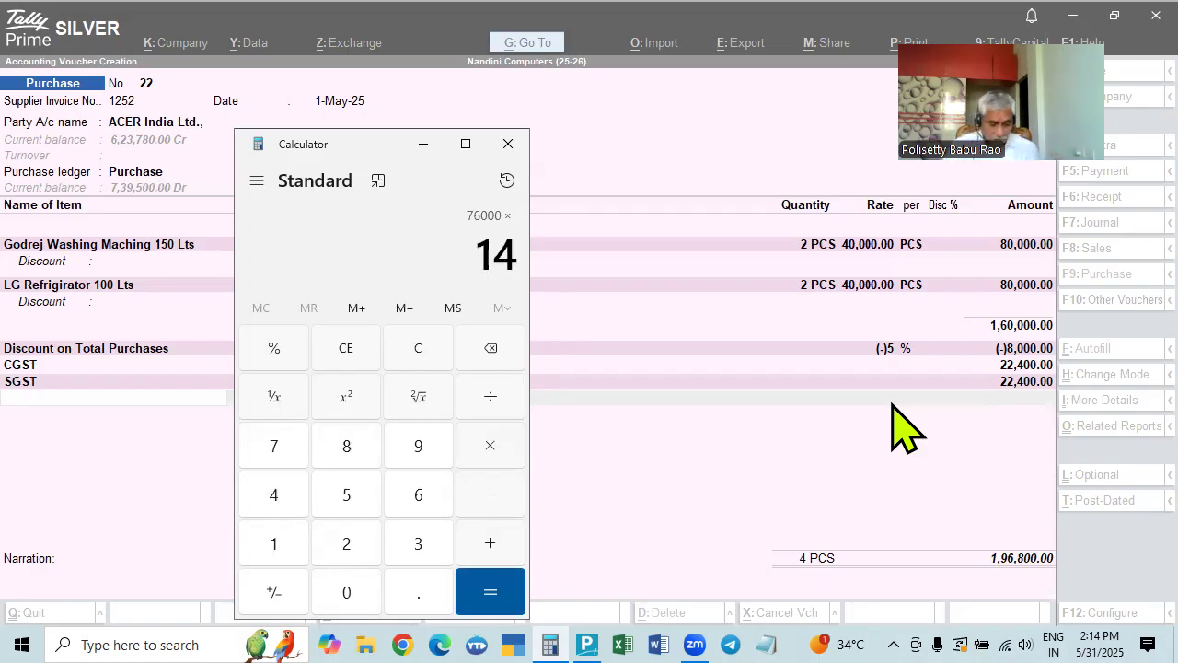
key("Return")
Add 10,640 to the calculated 14% tax and switch back to the CGST amount in the TallyPrime purchase voucher
type("+ 10640")
key("Return")
left_click(1023, 365)
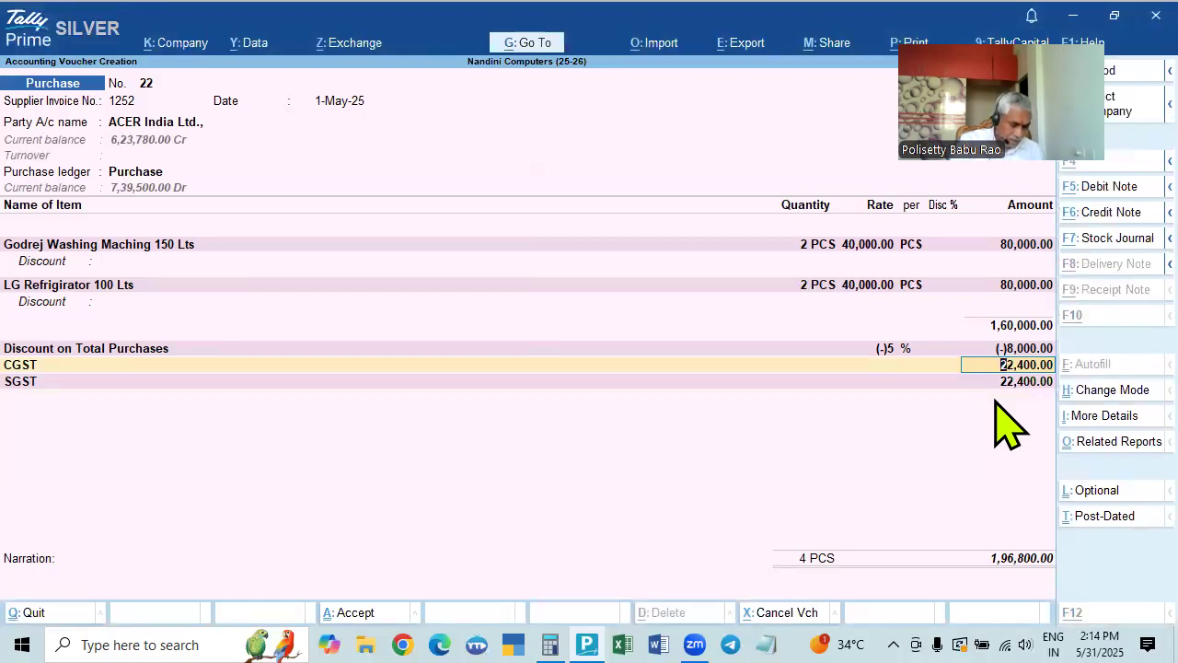
Open the Discount on Total Purchases ledger for alteration from its line in the purchase voucher
key("ctrl+o")
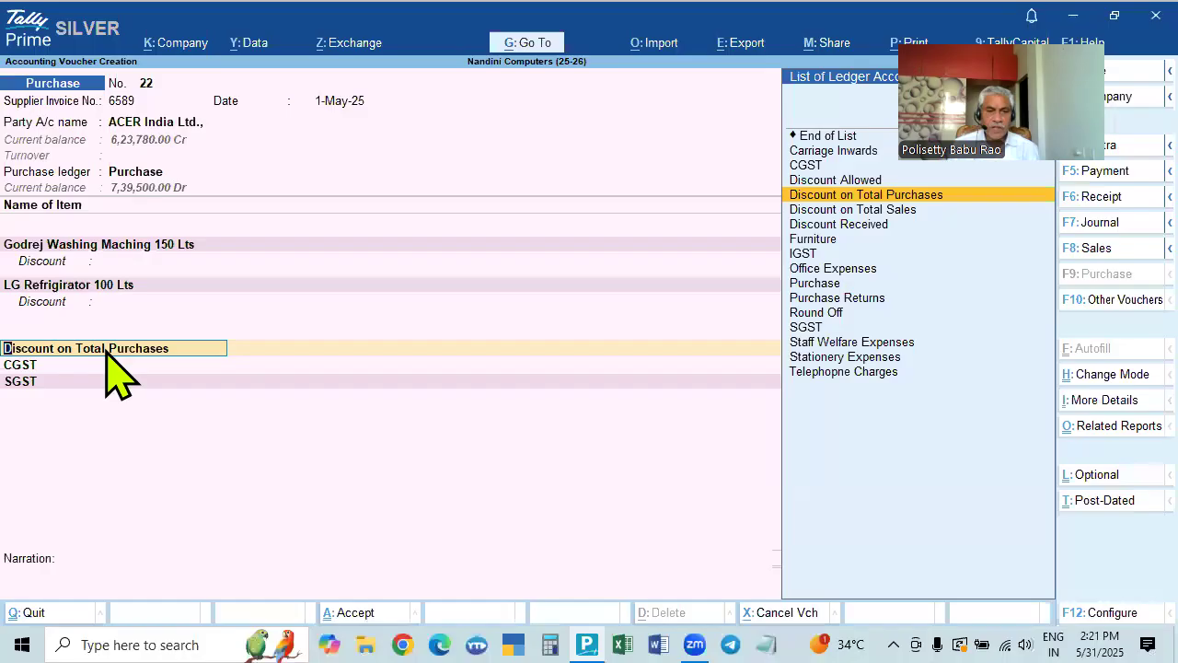
key("Return")
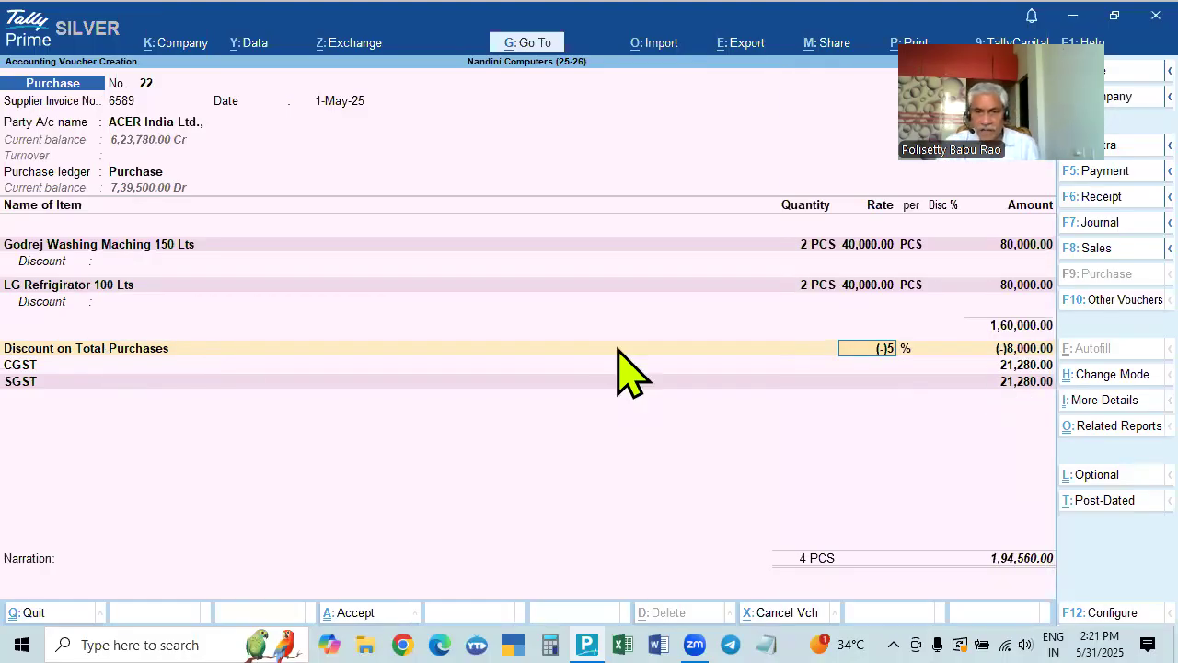
left_click(146, 350)
key("ctrl+Return")
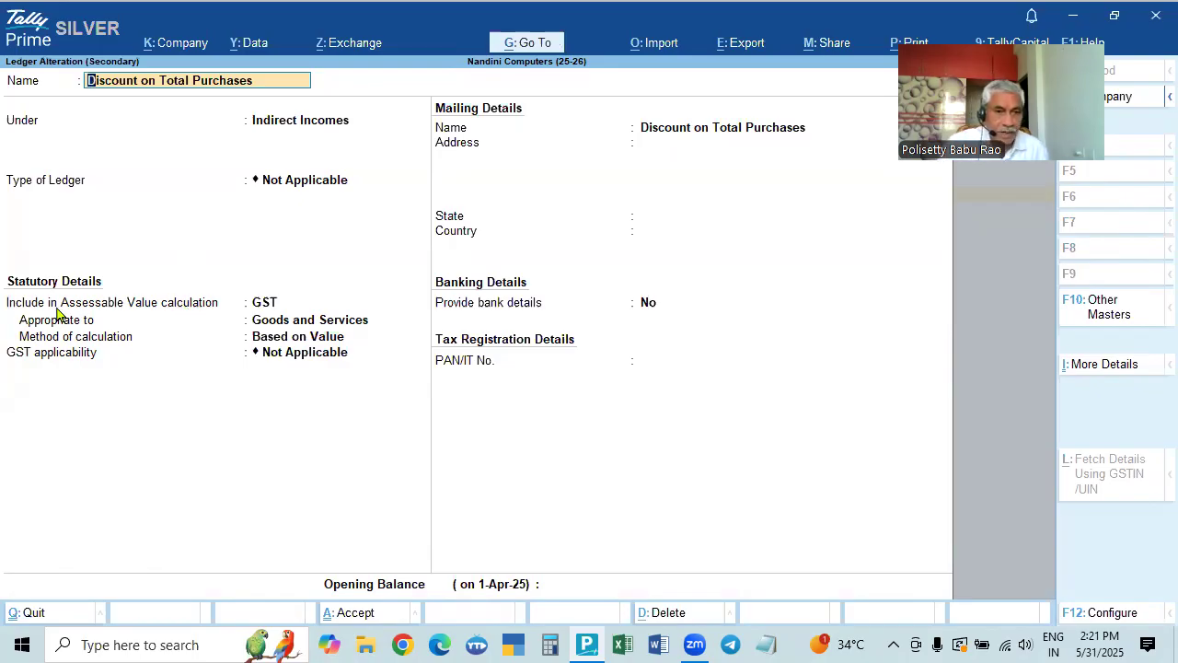
Keep the ledger's assessable value settings as GST, Goods and Services and Based on Value, and accept the ledger
left_click(259, 307)
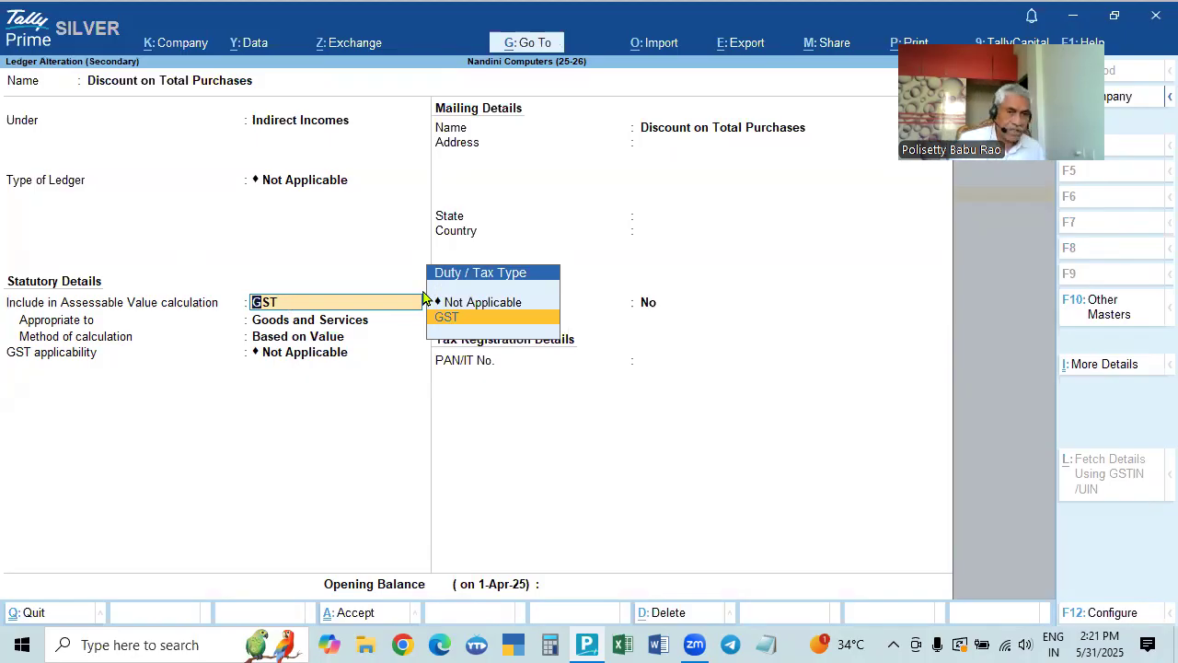
key("Return")
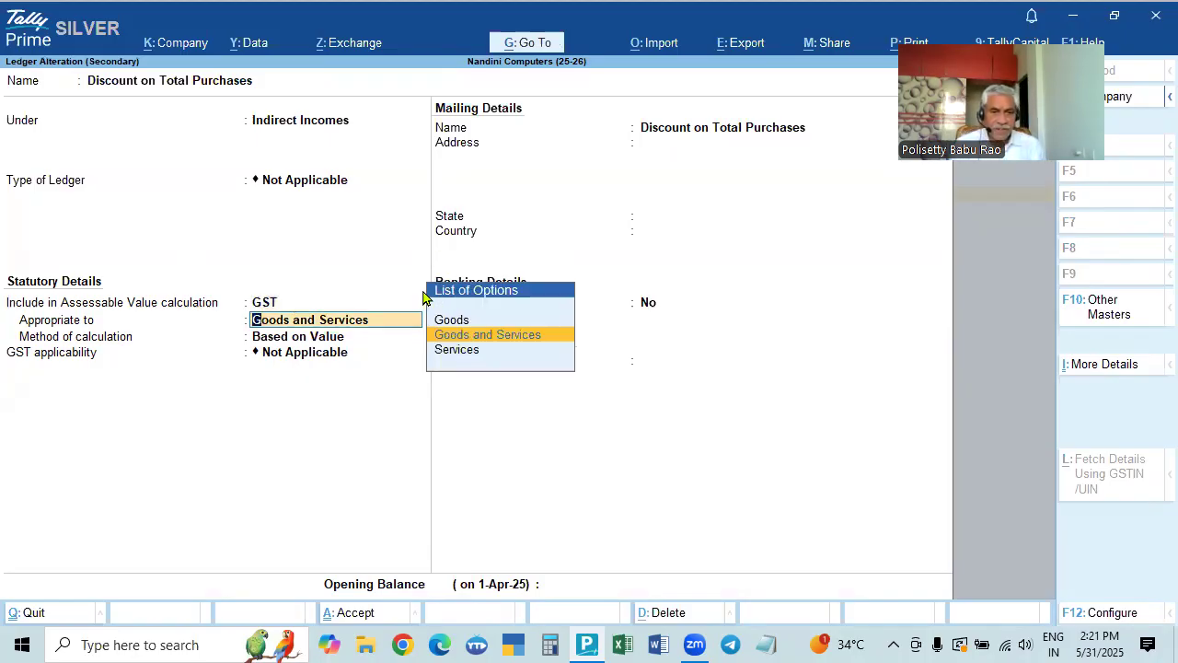
key("Return")
key("Return")
key("Return")
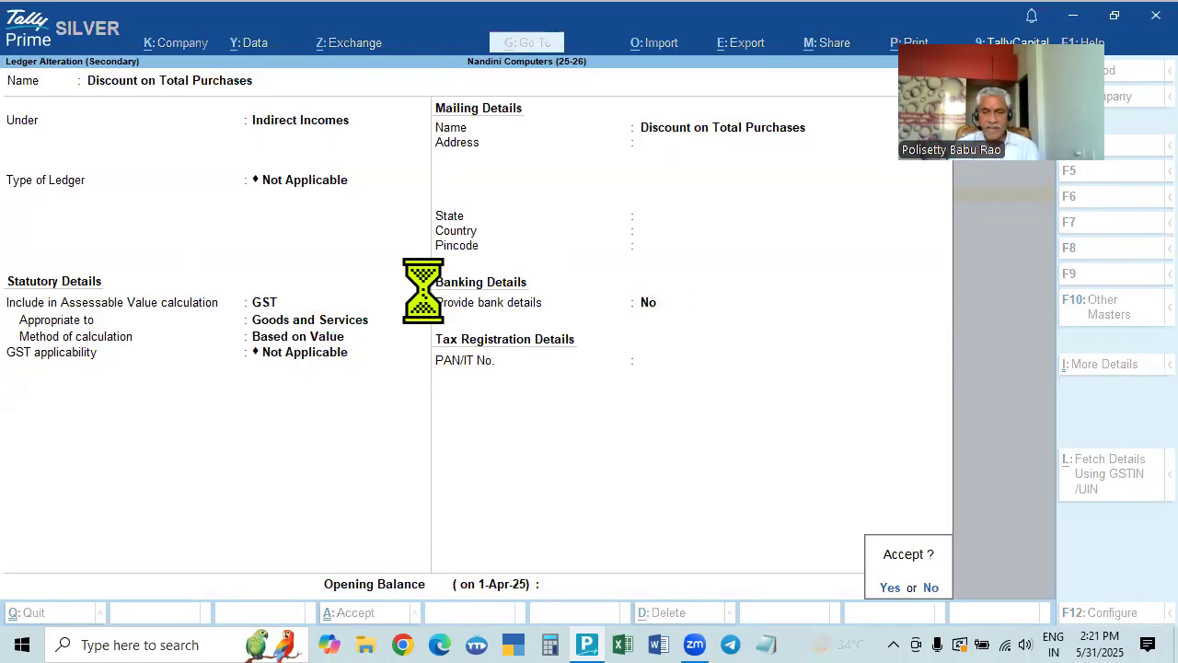
key("Return")
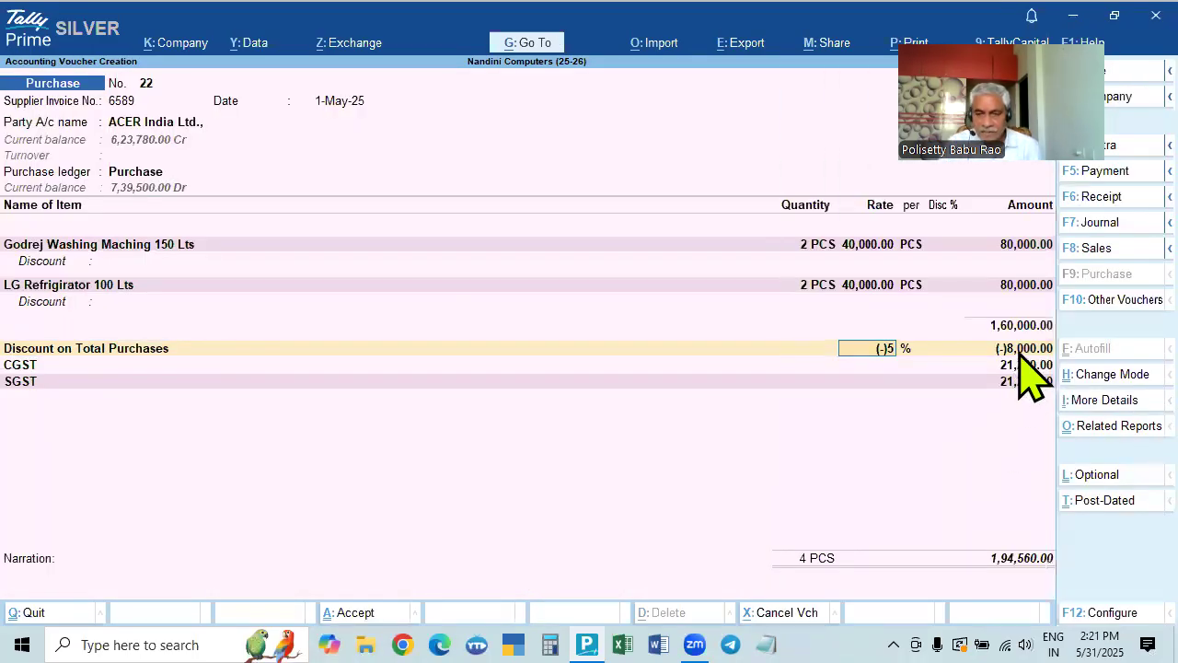
Accept the -5% total purchase discount and go on to the CGST amount
key("Return")
key("Return")
key("Return")
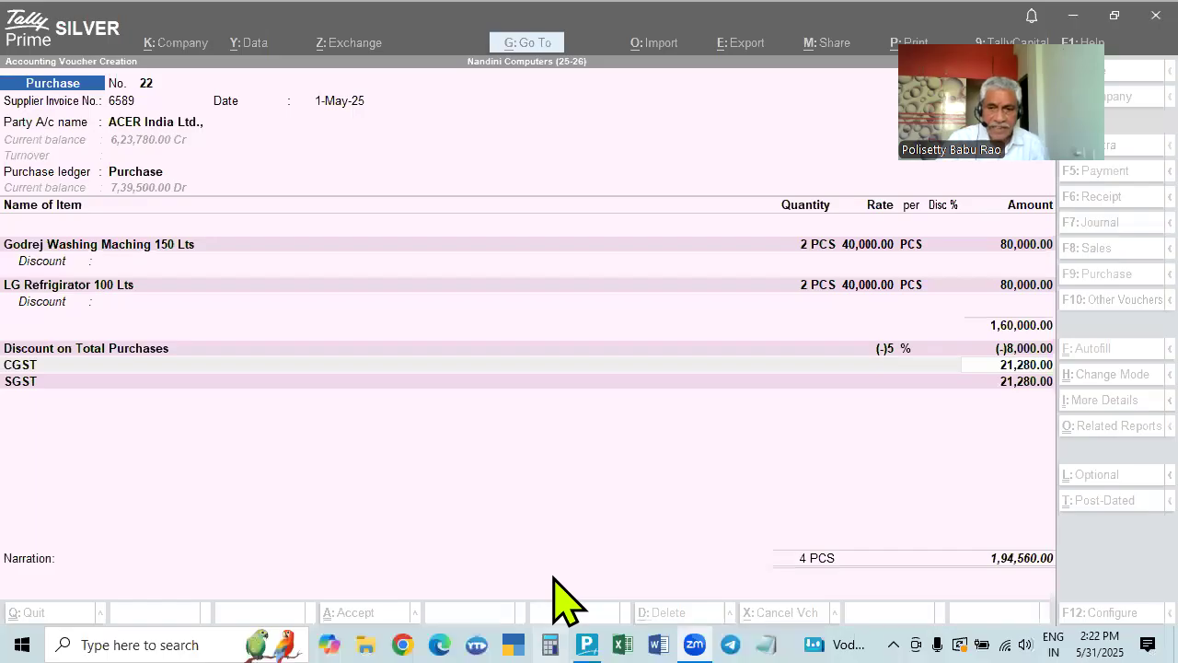
left_click(549, 645)
type("80")
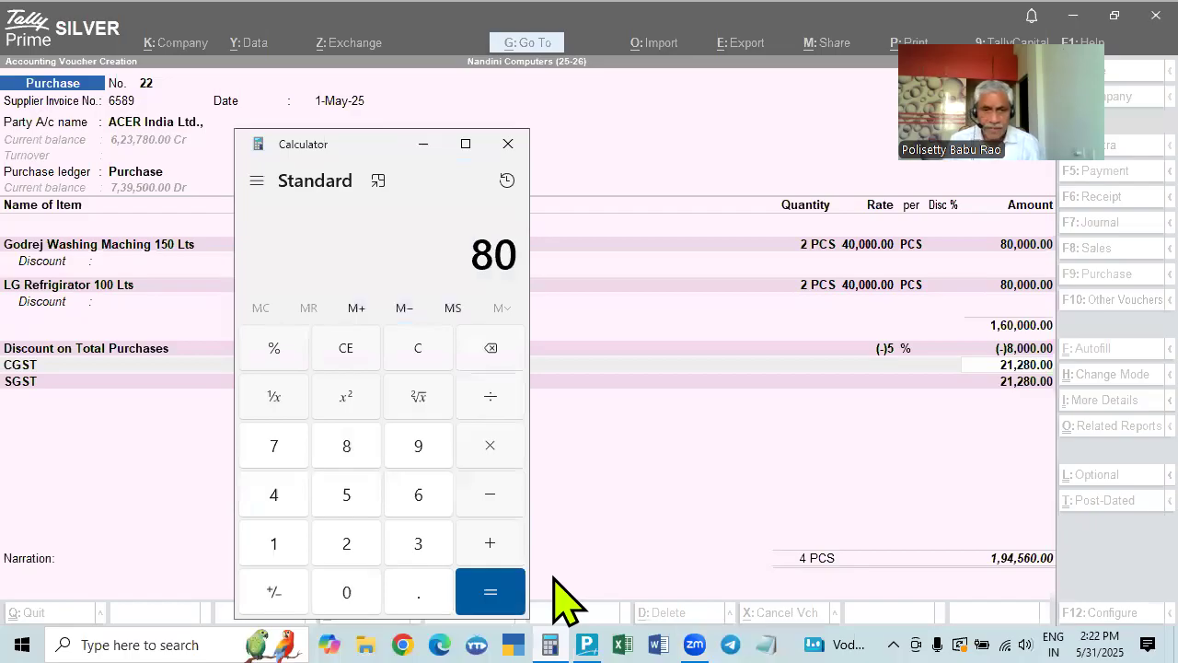
type("000")
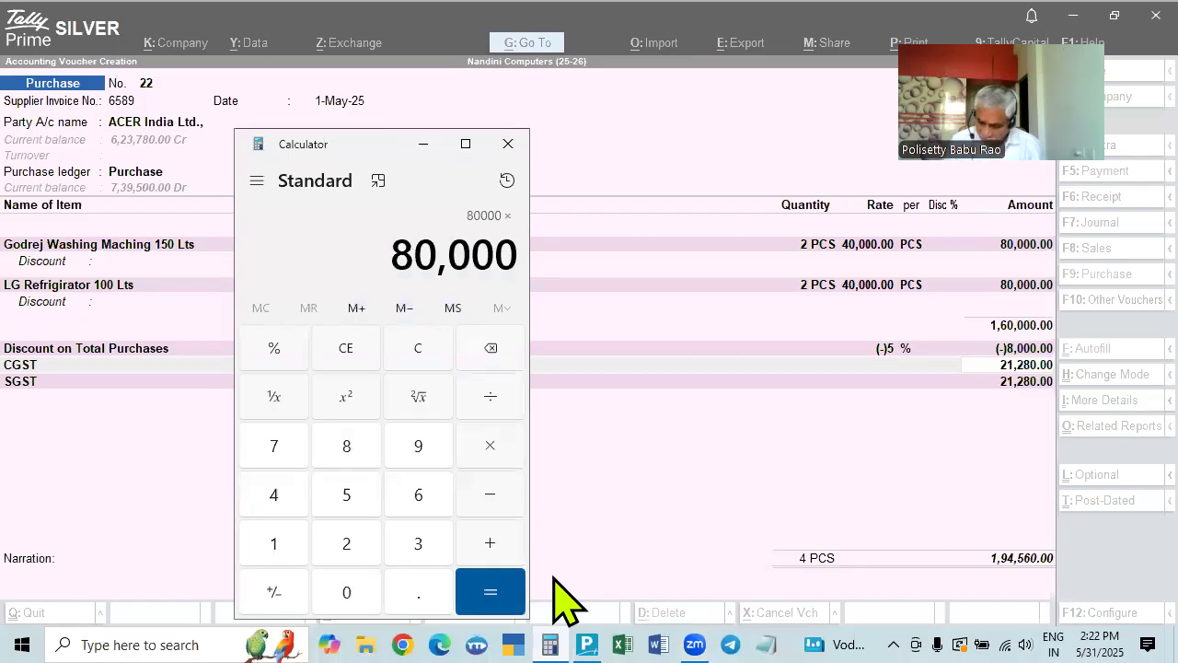
type("-5%")
key("Return")
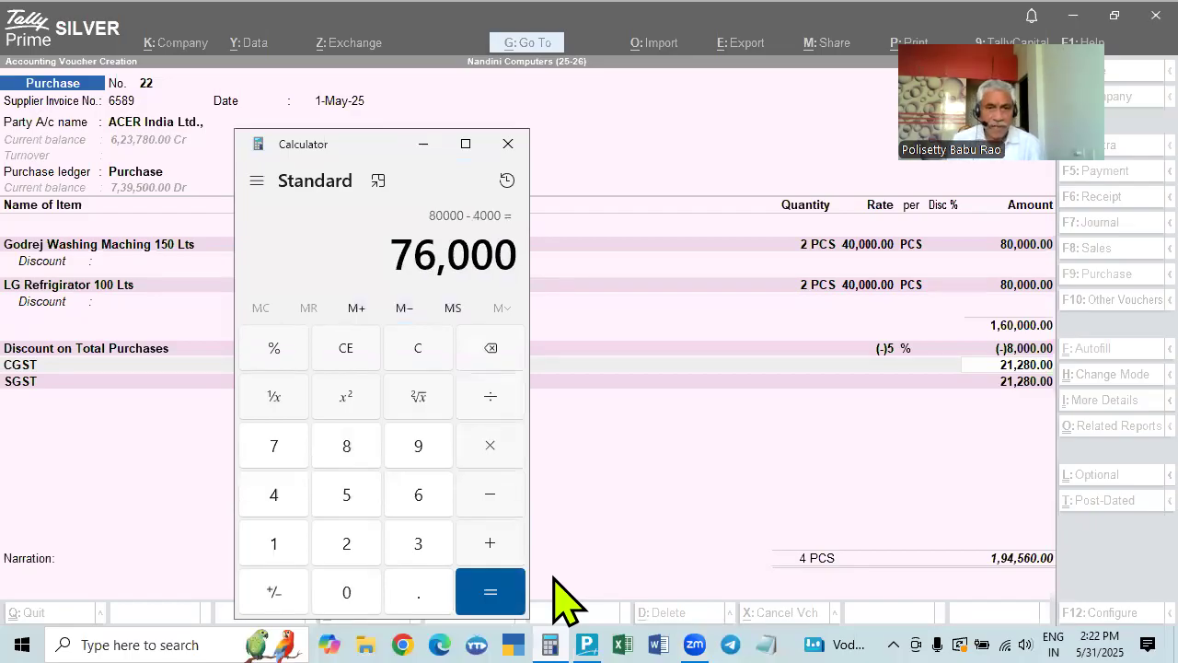
type("*")
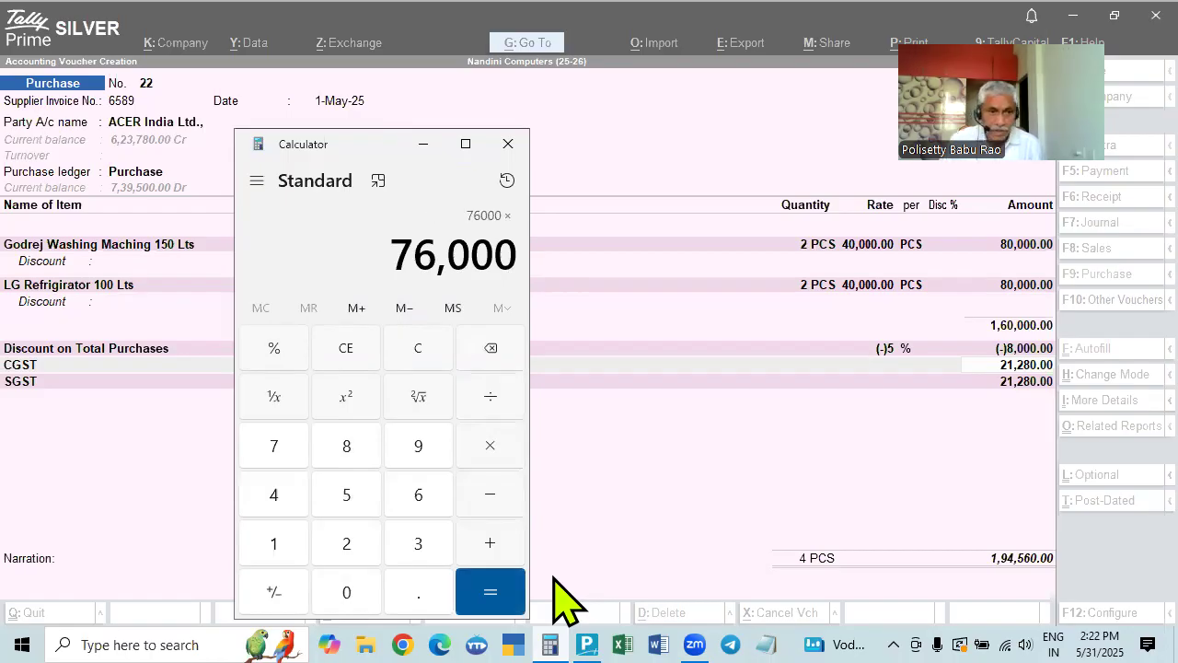
type("14")
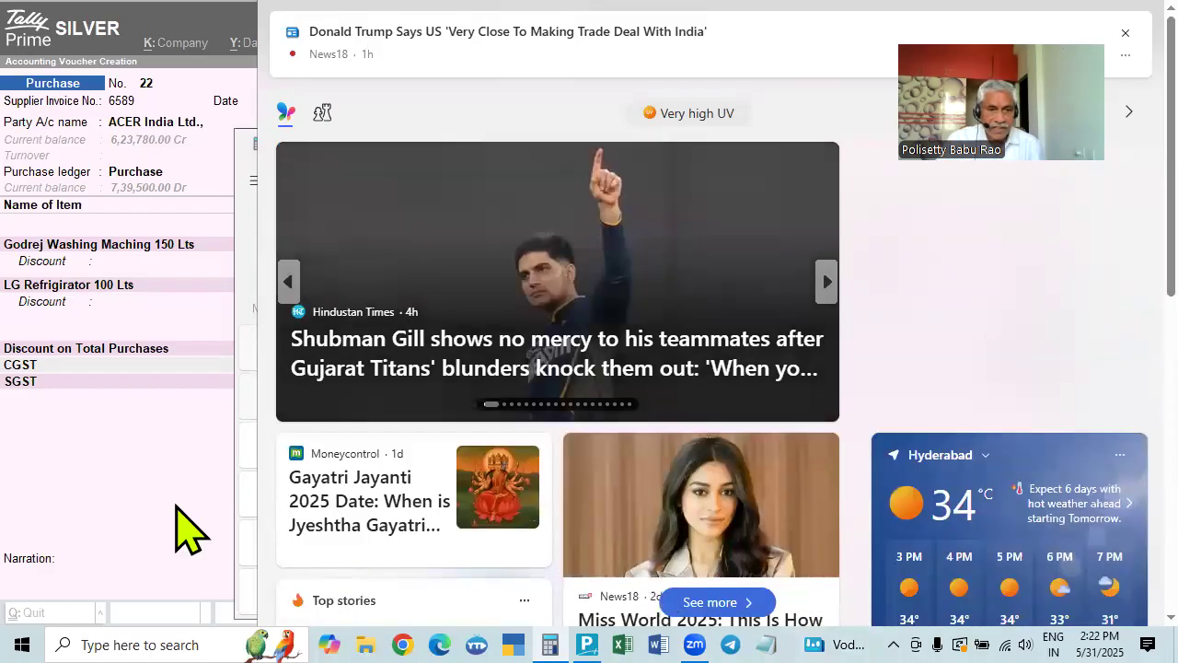
left_click(189, 530)
Switch to Calculator, clear it and deduct 5% from 80,000
left_click(549, 644)
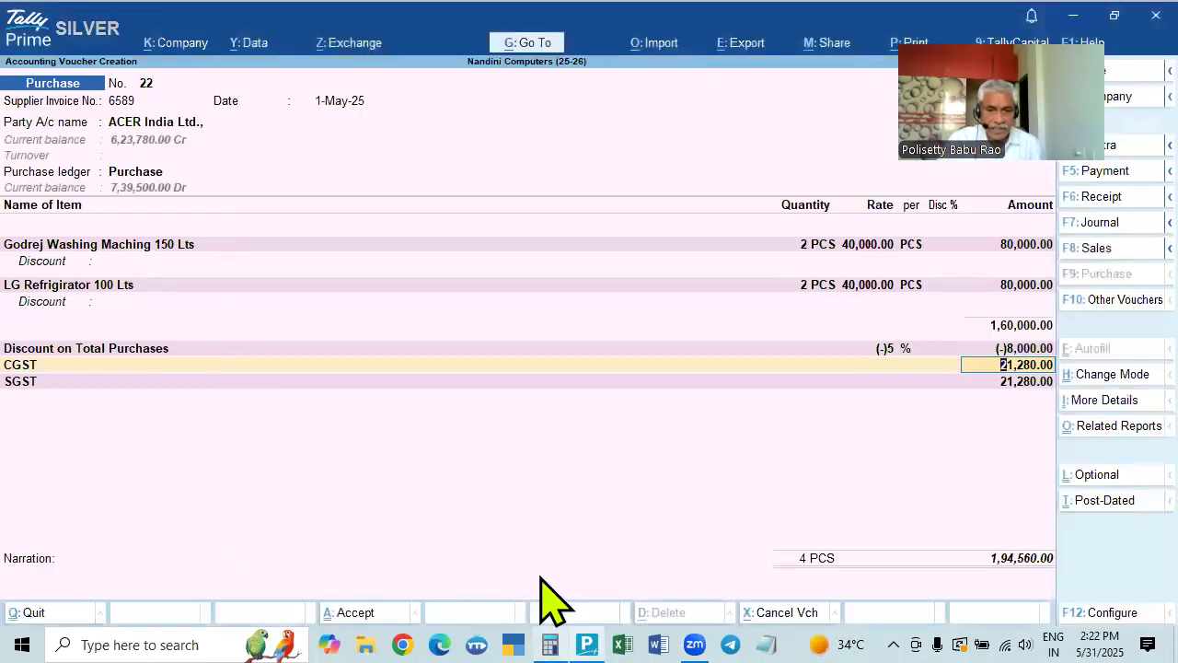
key("Return")
key("Escape")
type("800000")
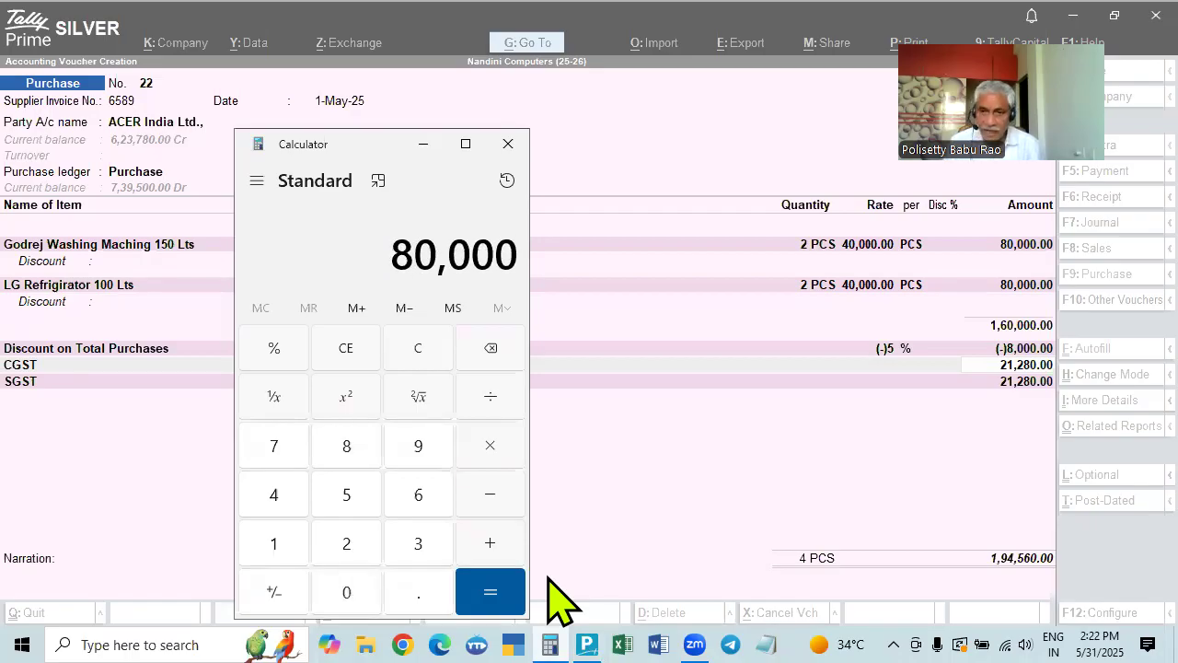
type("-5%")
key("Return")
Calculate 14% tax on the discounted value, add 10,640 to it, and clear the calculation
type("*")
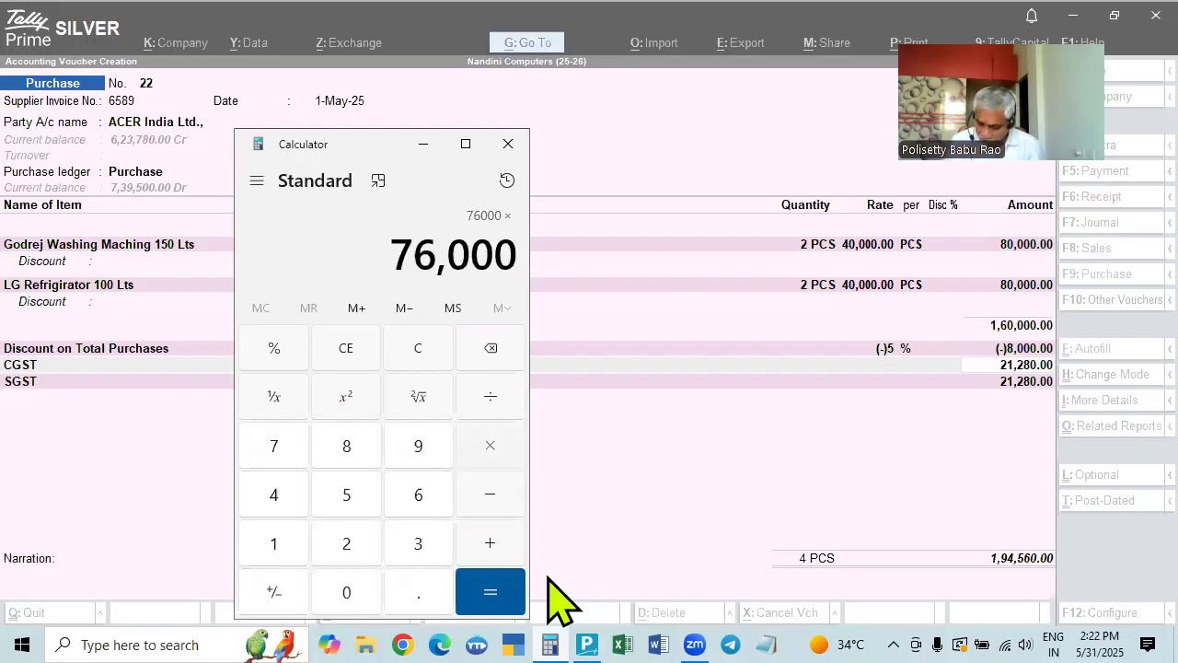
type("14%")
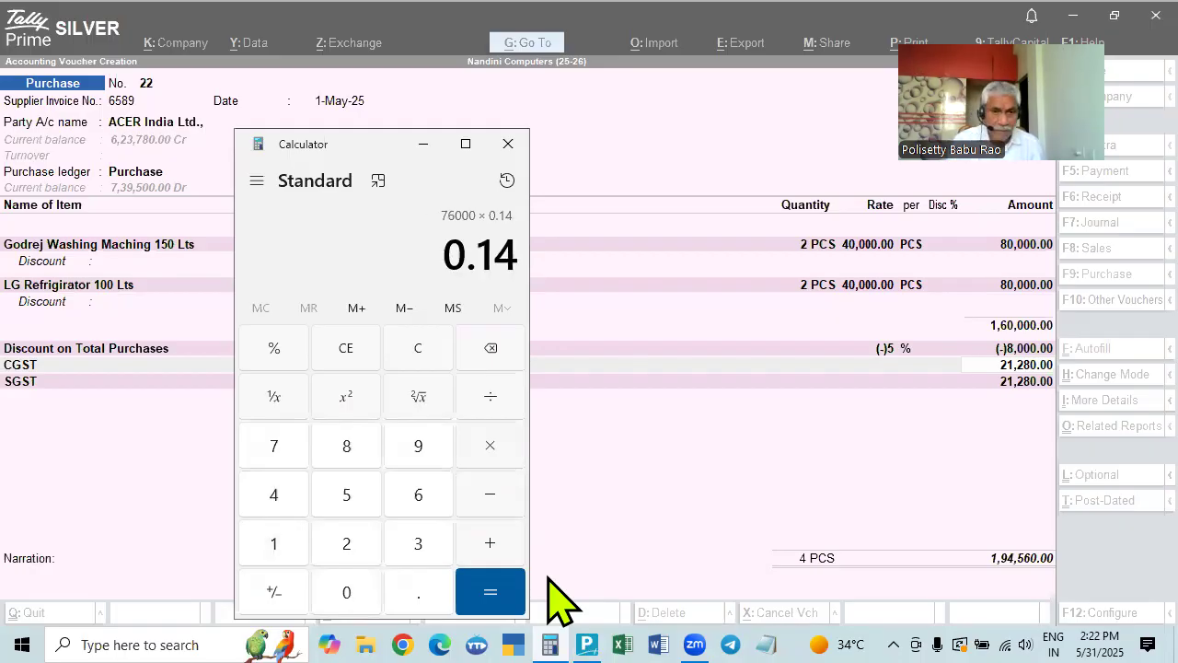
key("Return")
type("+10640 +")
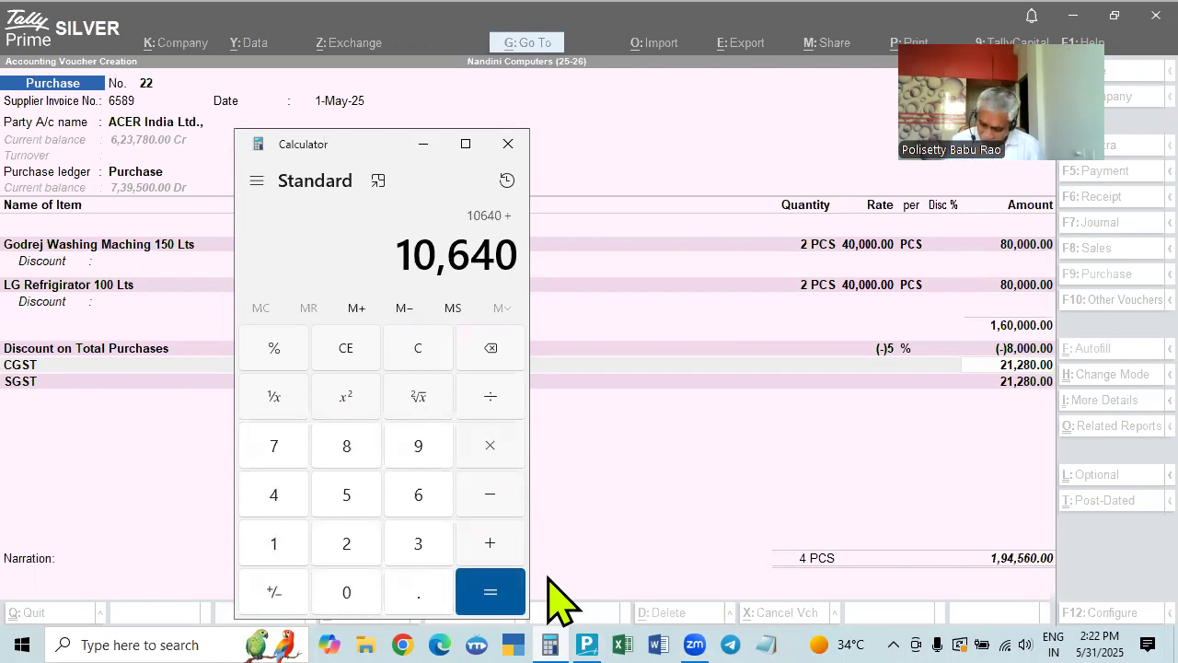
key("Return")
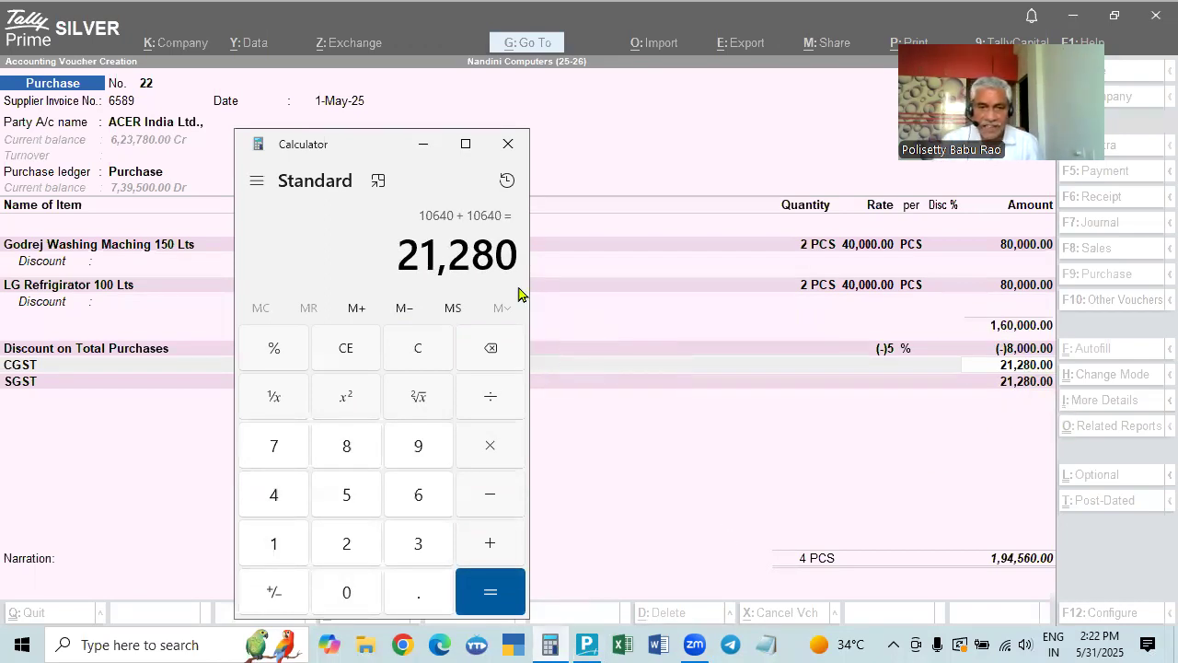
key("Escape")
Set the LG Refrigirator 100 Lts rate to 35,000 in the TallyPrime purchase voucher and go on to the next item line
left_click(882, 287)
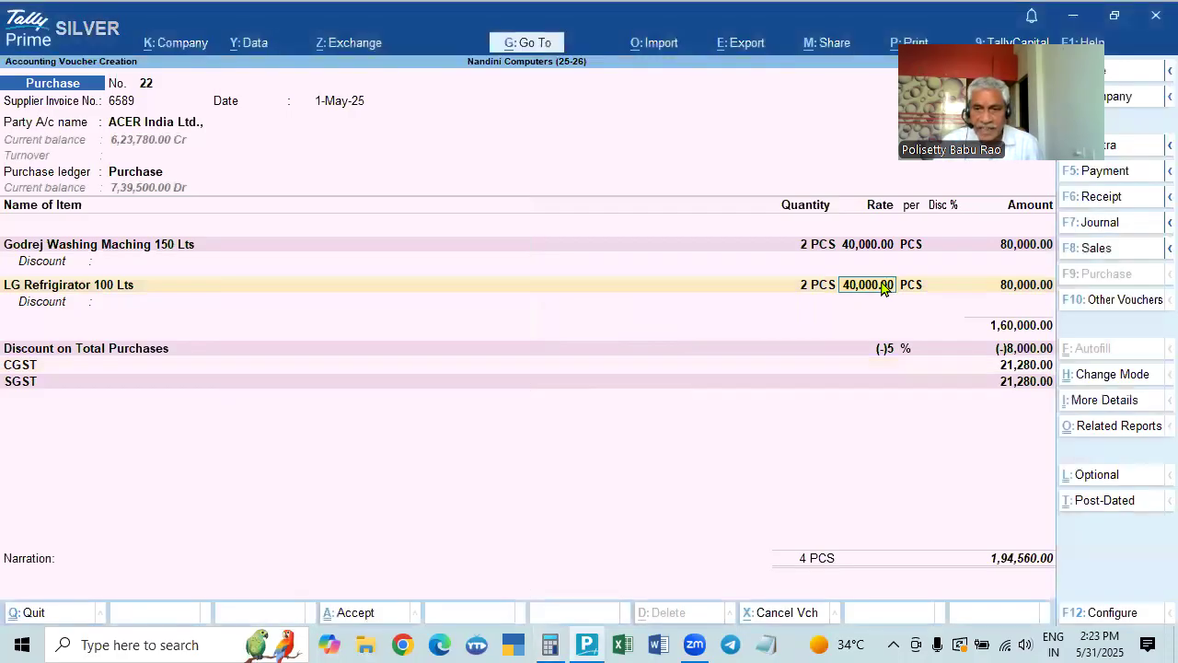
type("35000")
key("Return")
key("Return")
key("Return")
key("Return")
key("Return")
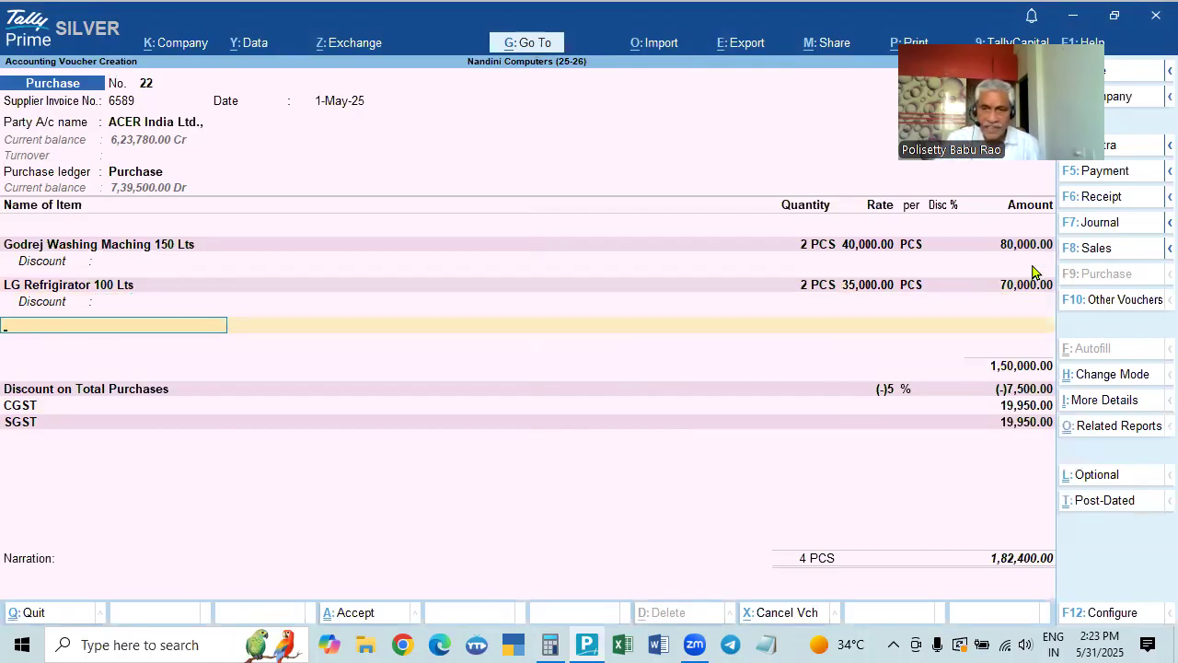
Switch to Calculator and deduct 5% from 70,000
left_click(550, 643)
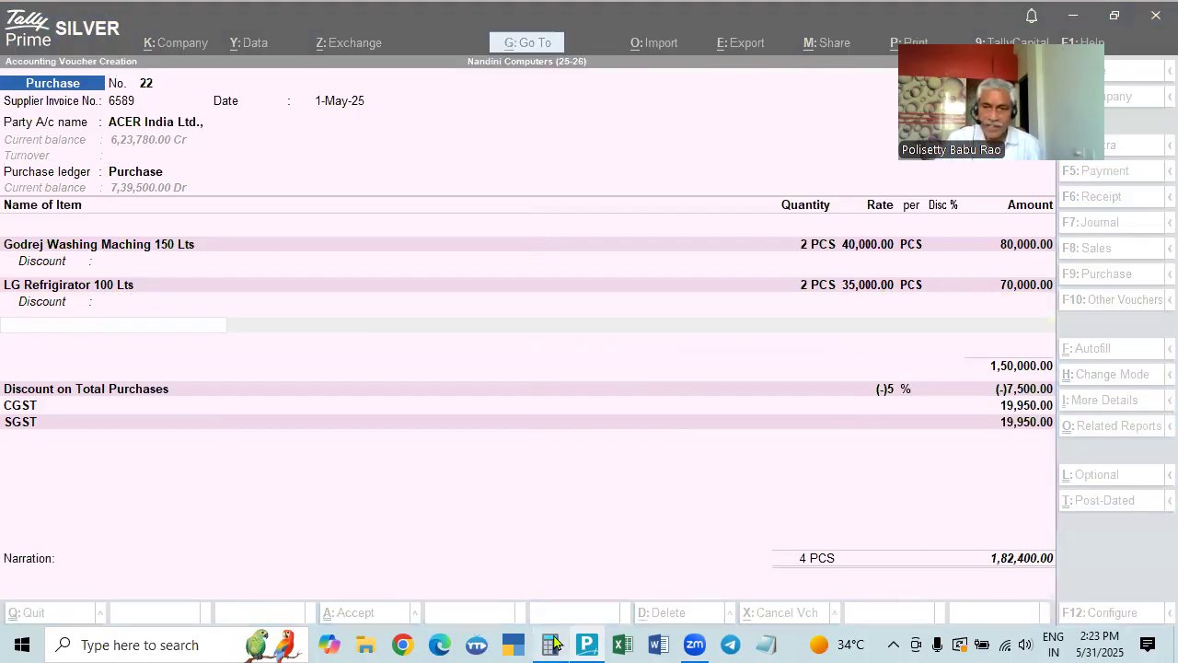
type("70000 - 5")
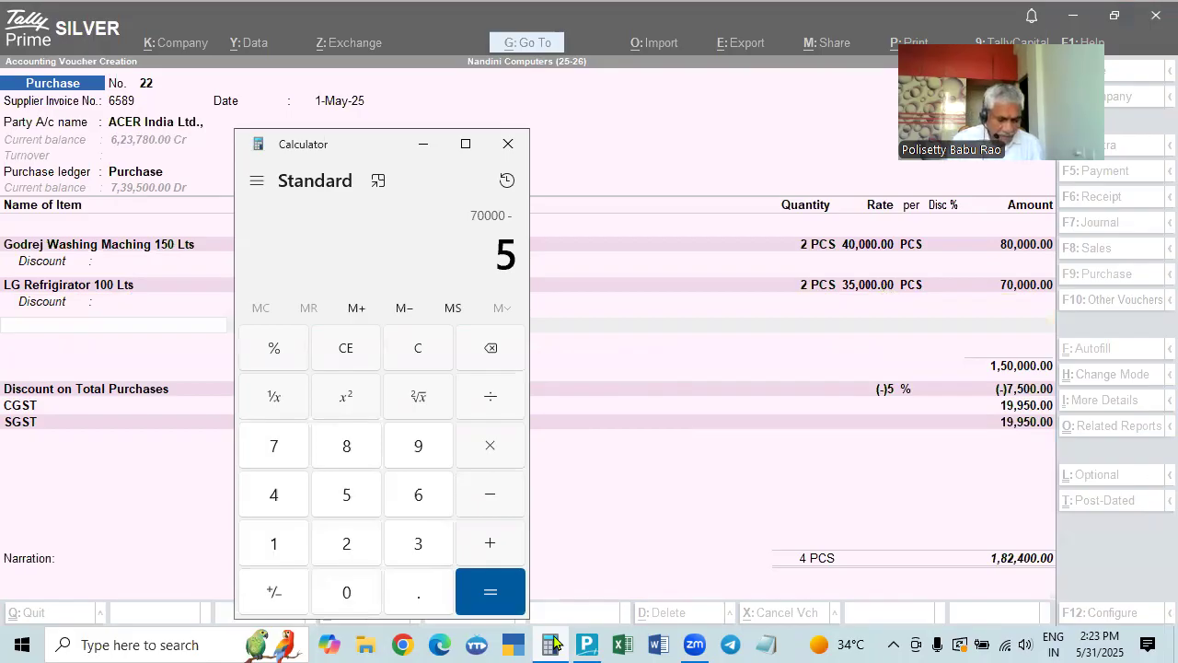
type("%")
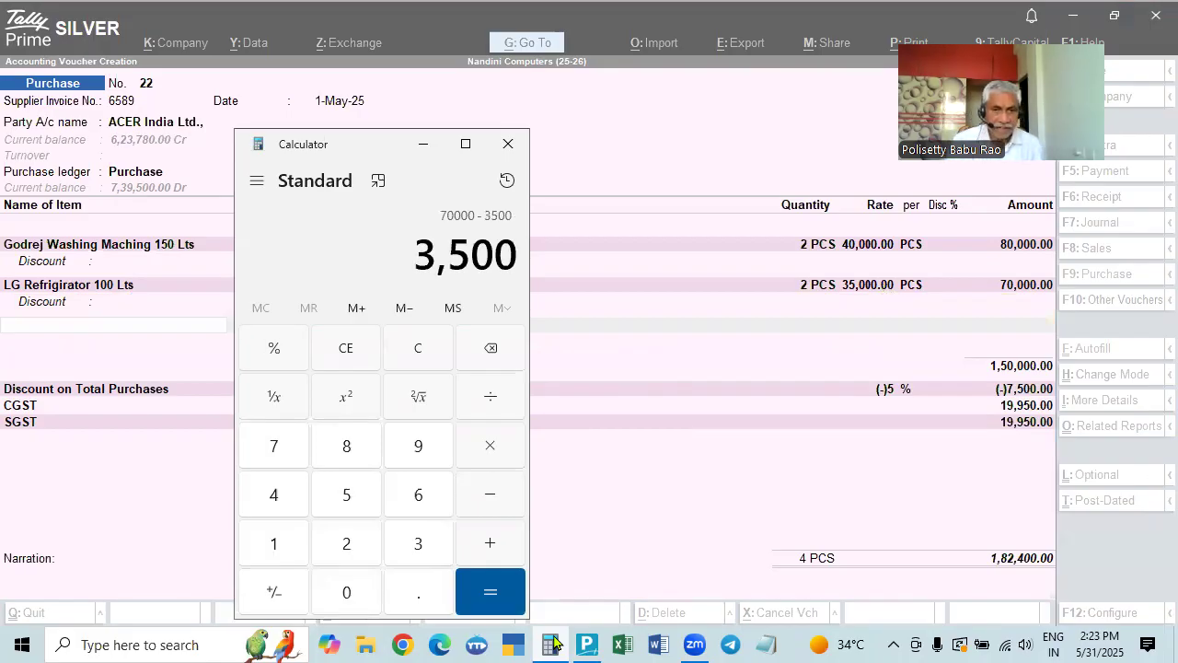
key("Return")
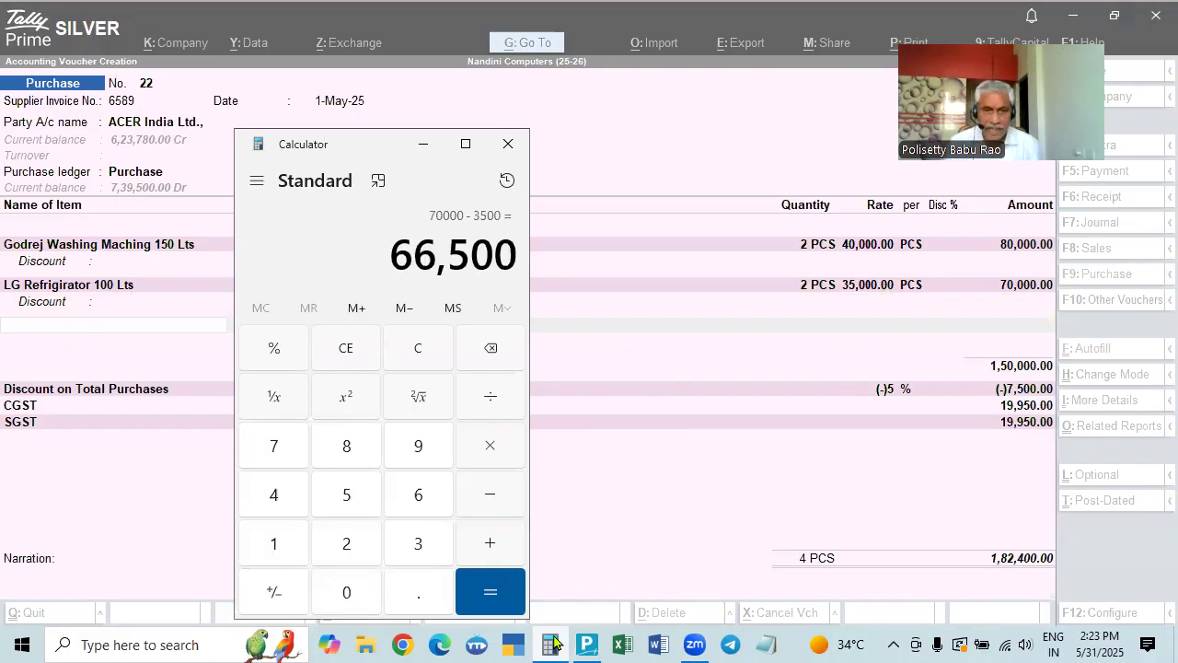
Calculate 14% tax on the discounted refrigerator value and add 10,640 to it
type("*14")
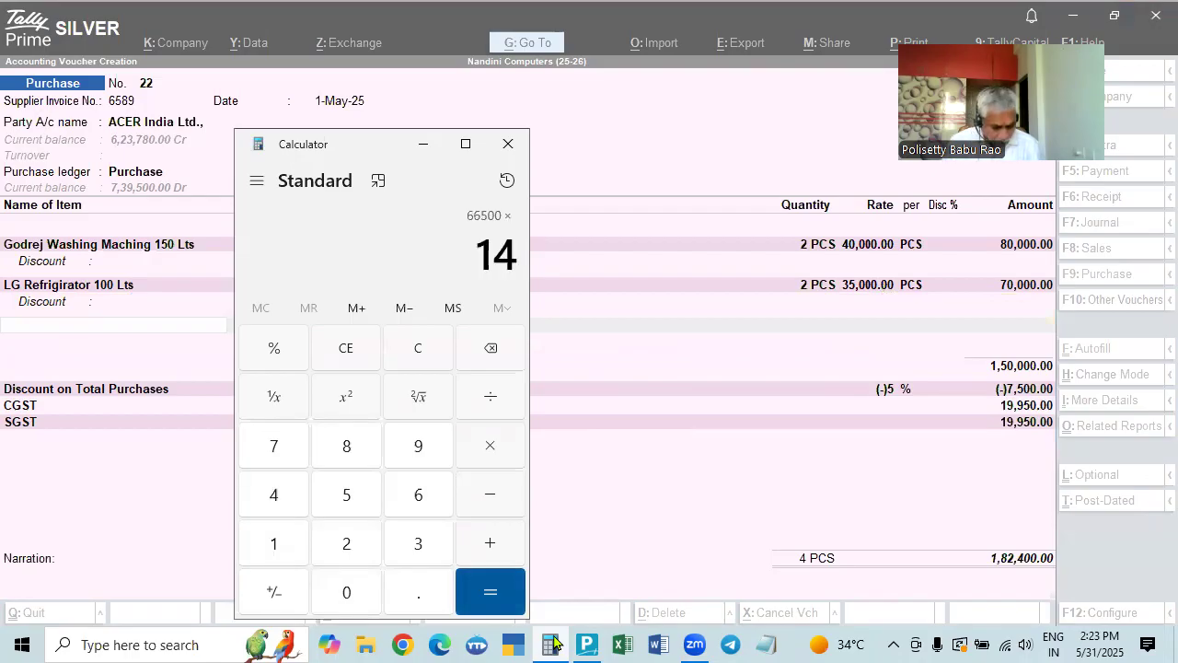
type("%")
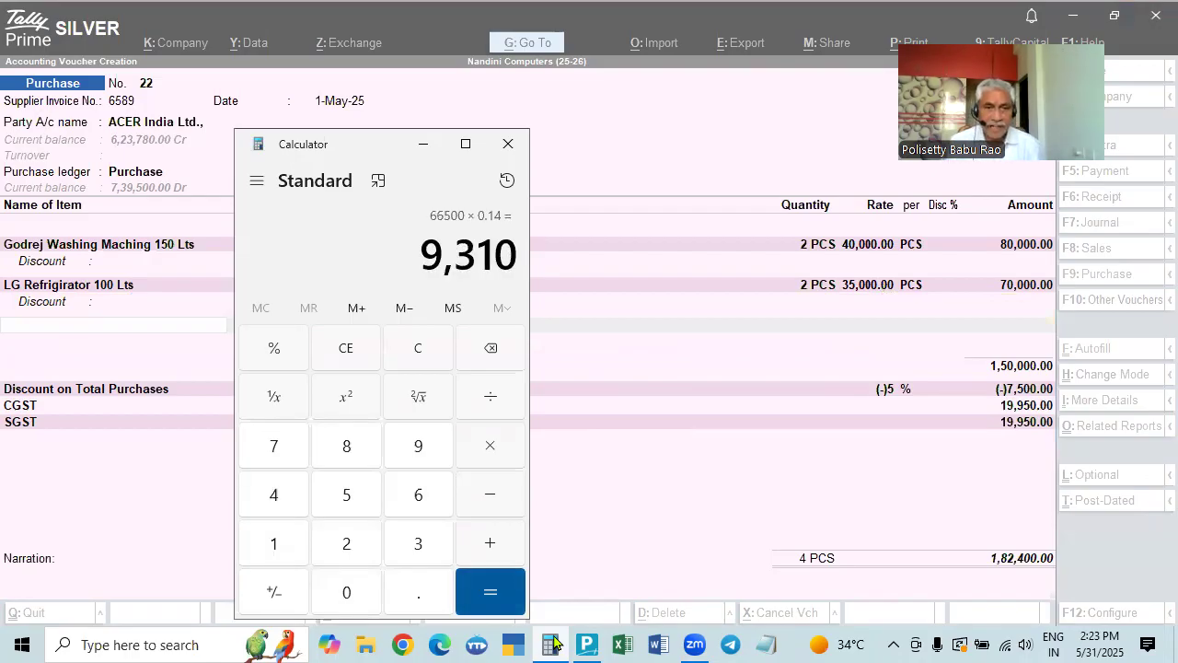
key("plus")
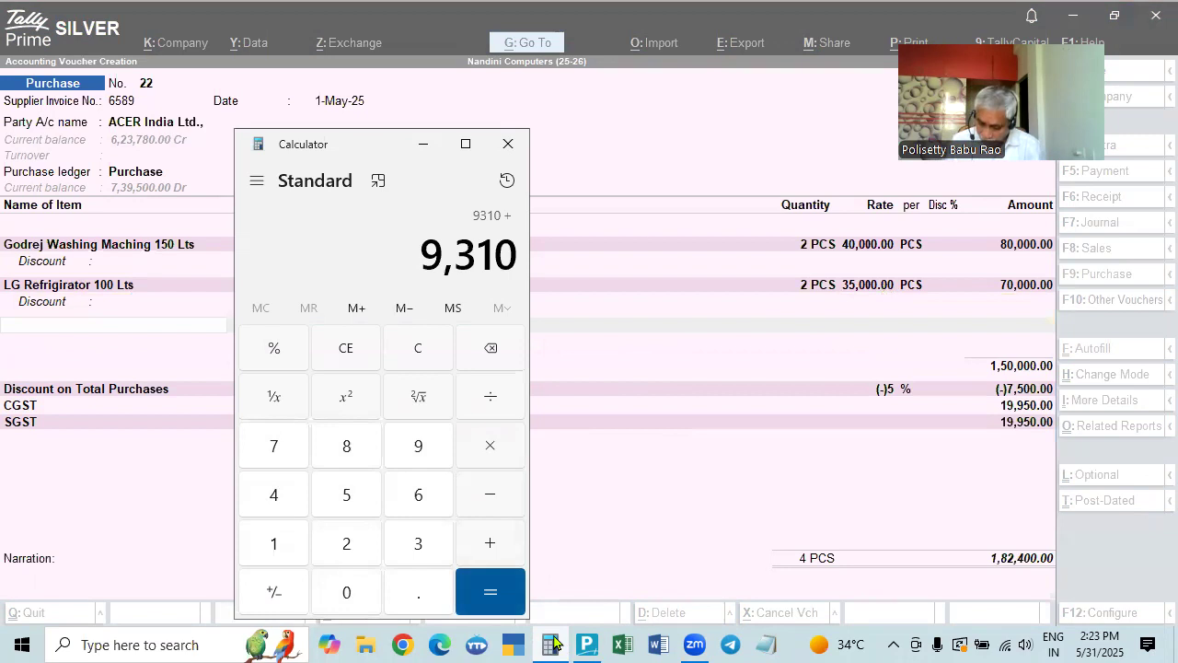
type("10640")
key("Return")
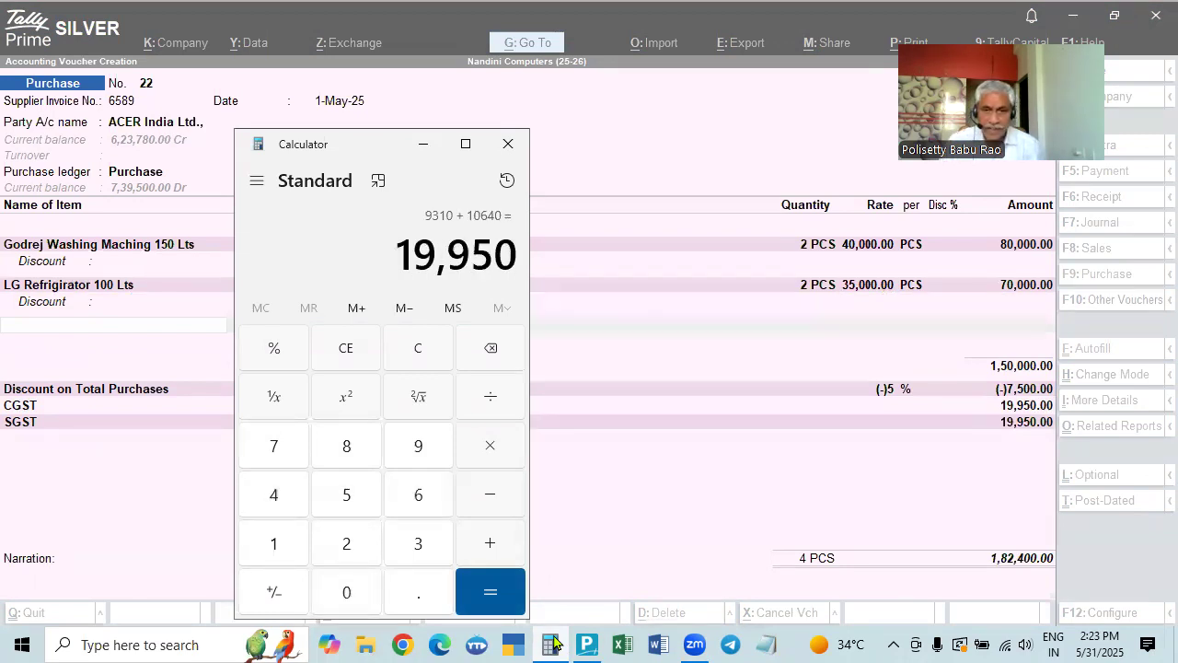
Return to the TallyPrime voucher, go on to the CGST ledger line, and open the GST Tax Analysis in detailed view
left_click(538, 258)
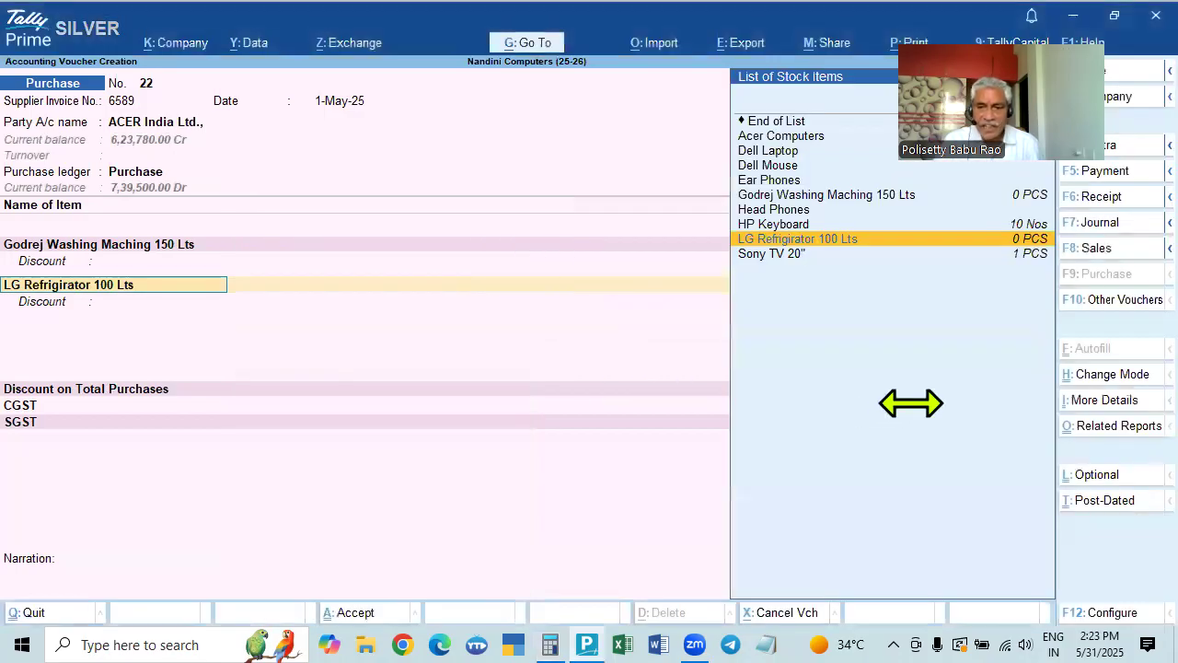
key("Return")
key("BackSpace")
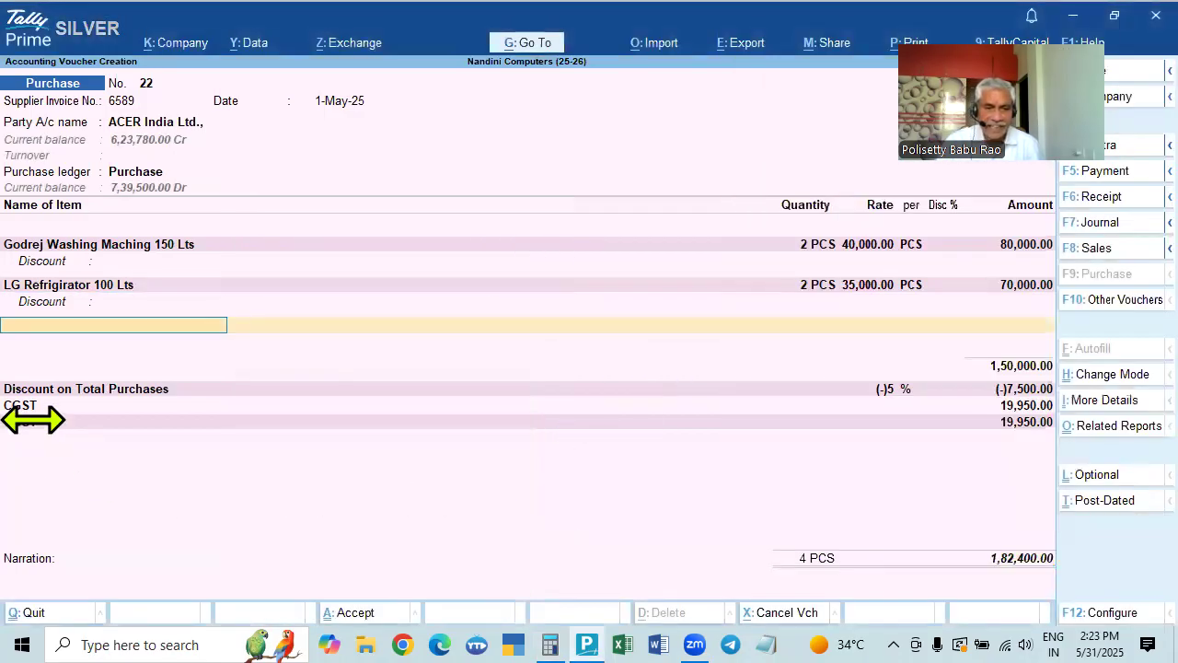
key("Return")
key("Return")
key("Return")
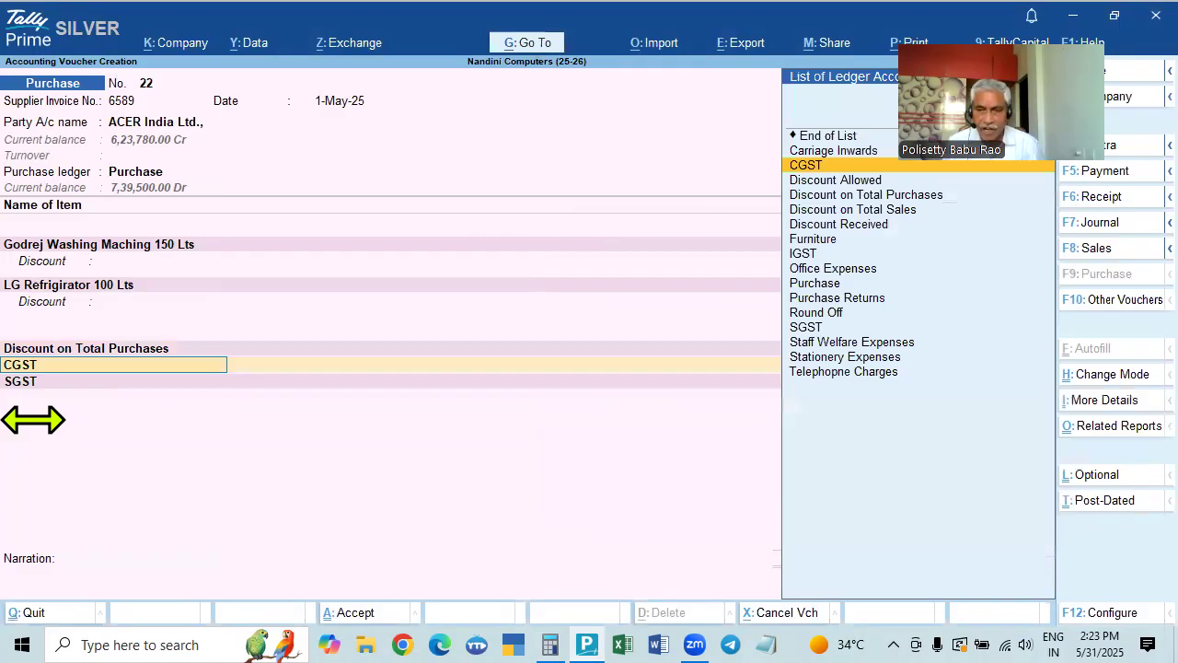
key("alt+a")
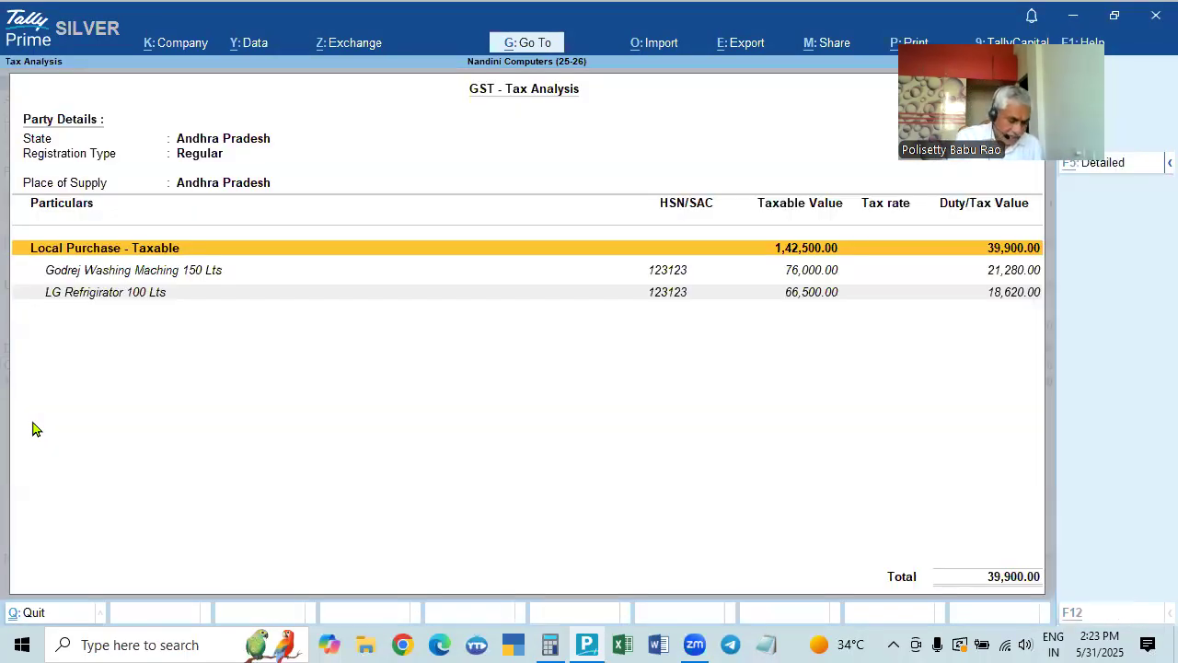
key("alt+F5")
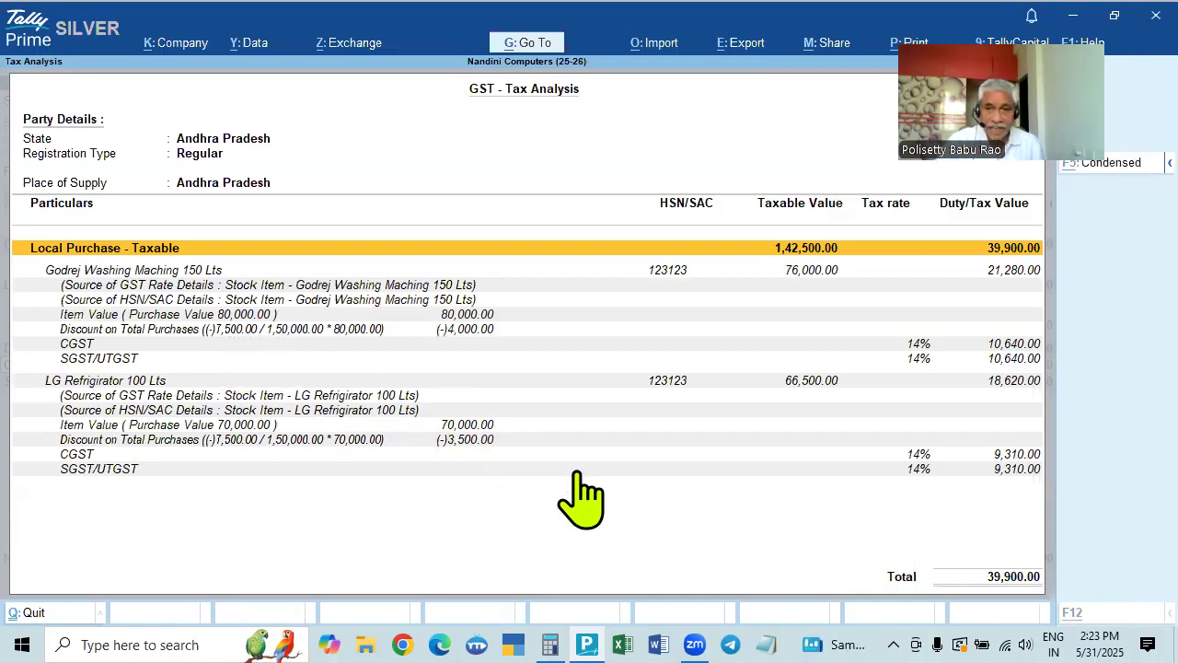
Compare the discount split and 14% taxes of both items with the Calculator result, then close the tax analysis
key("alt+Tab")
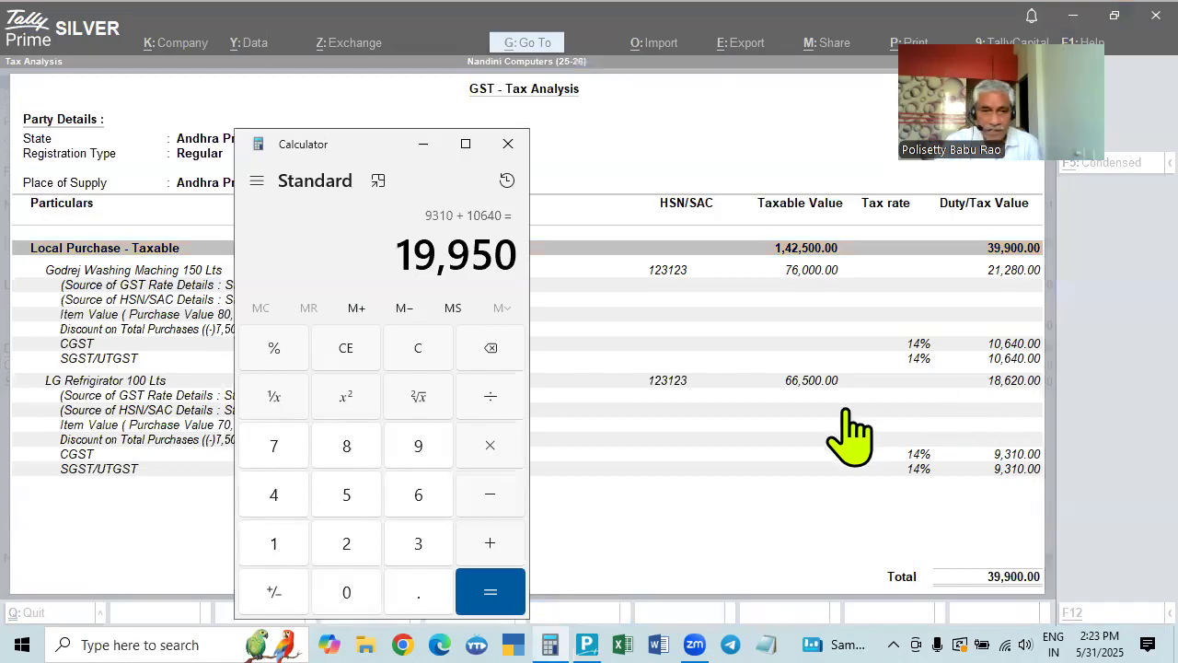
key("alt+Tab")
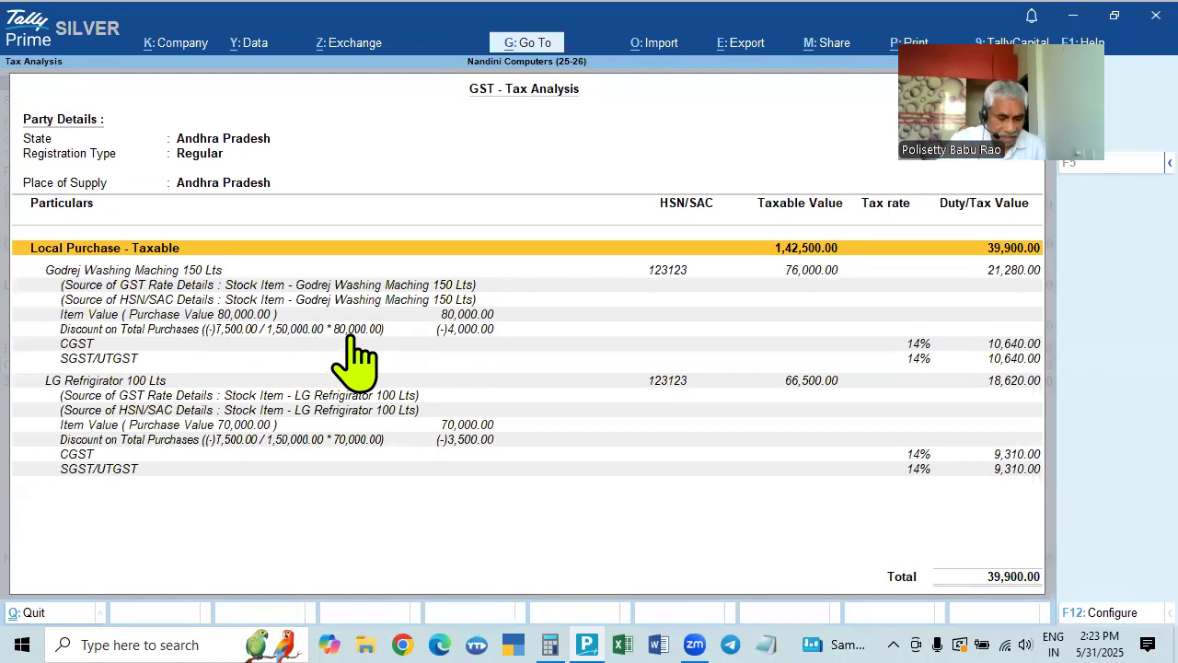
key("alt+Tab")
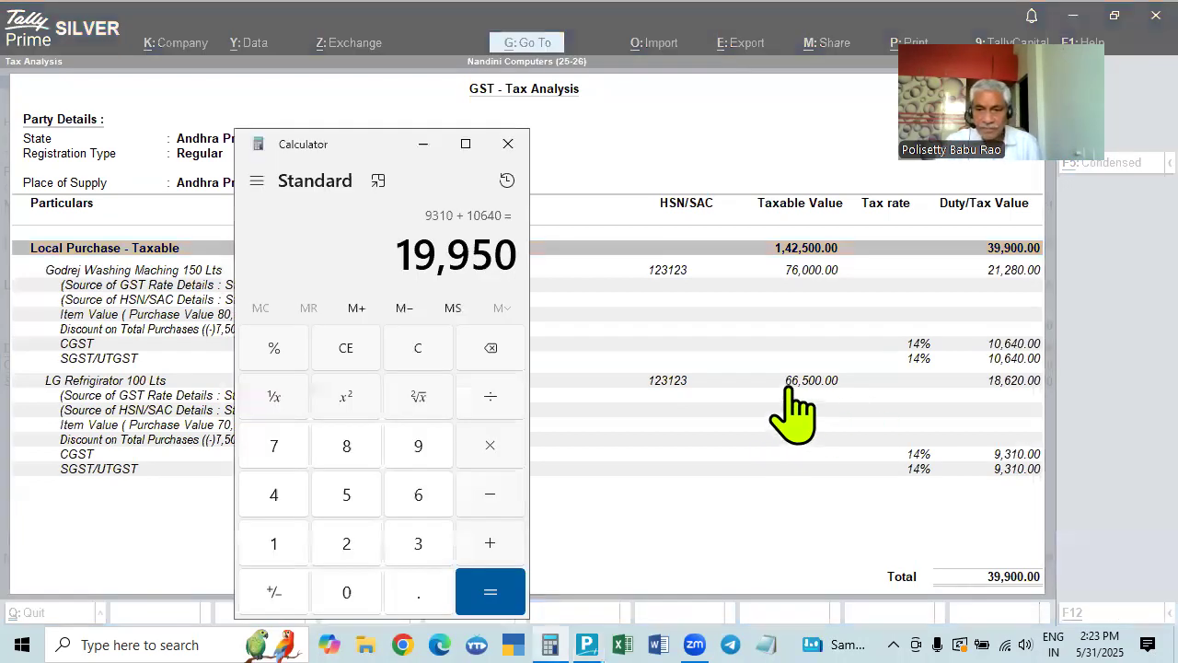
key("alt+Tab")
left_click(786, 382)
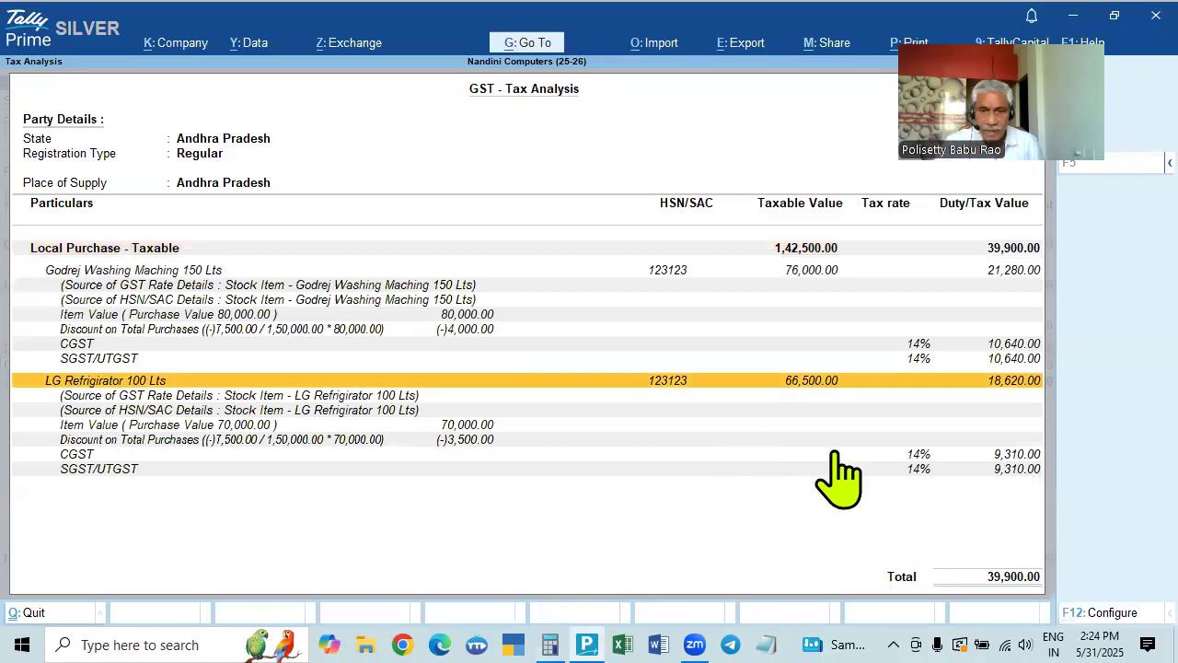
double_click(834, 453)
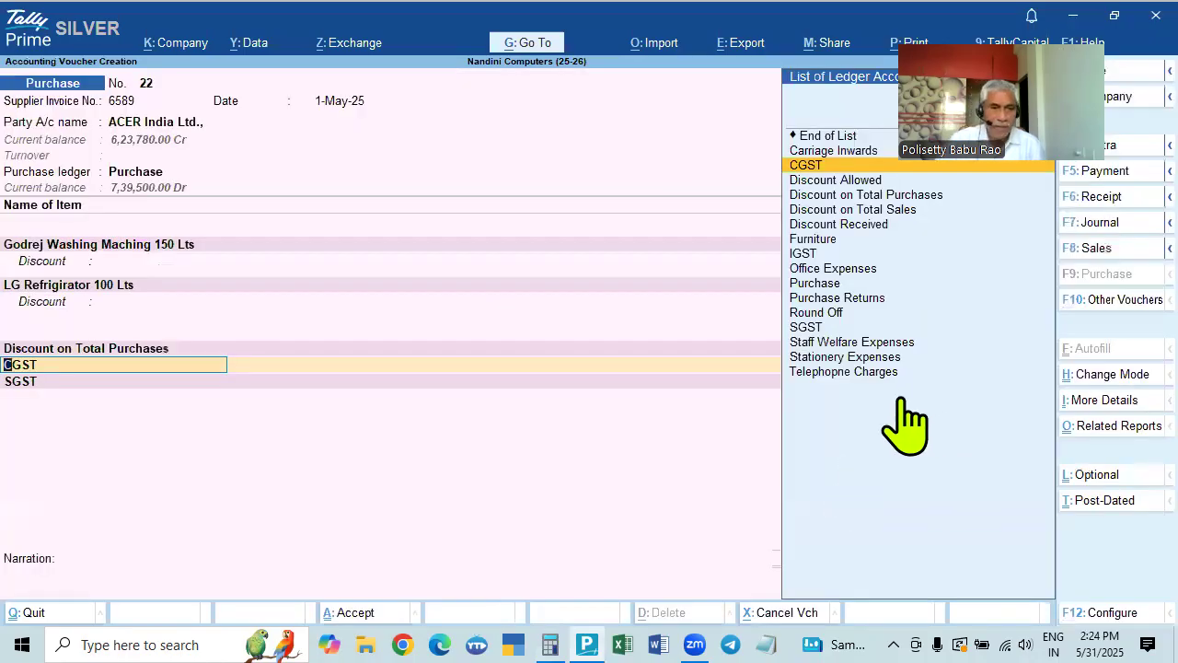
Go to the rate of the Discount on Total Purchases line, then switch to Calculator and clear it
left_click(115, 349)
key("Return")
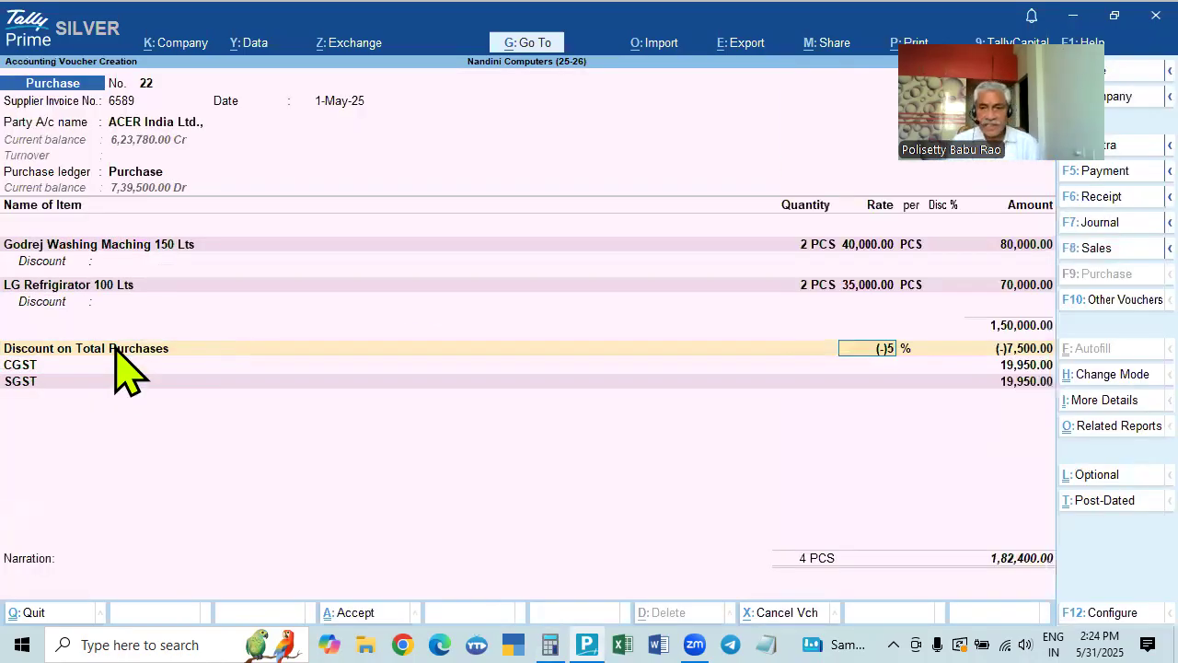
key("alt+Tab")
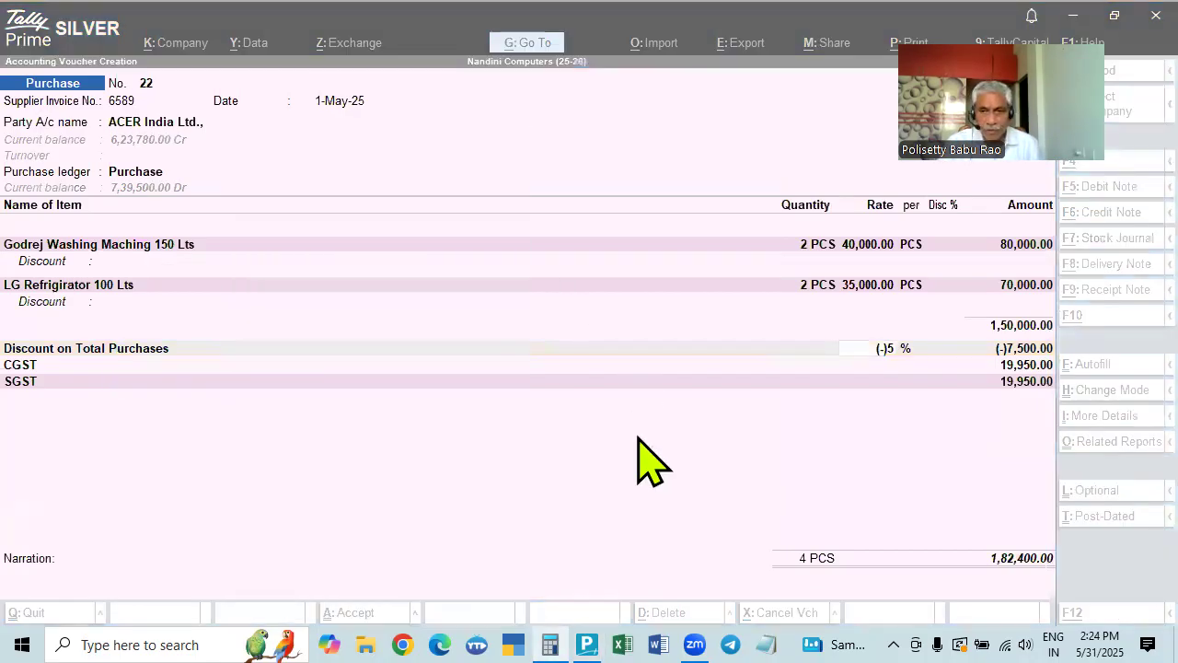
key("alt+Tab")
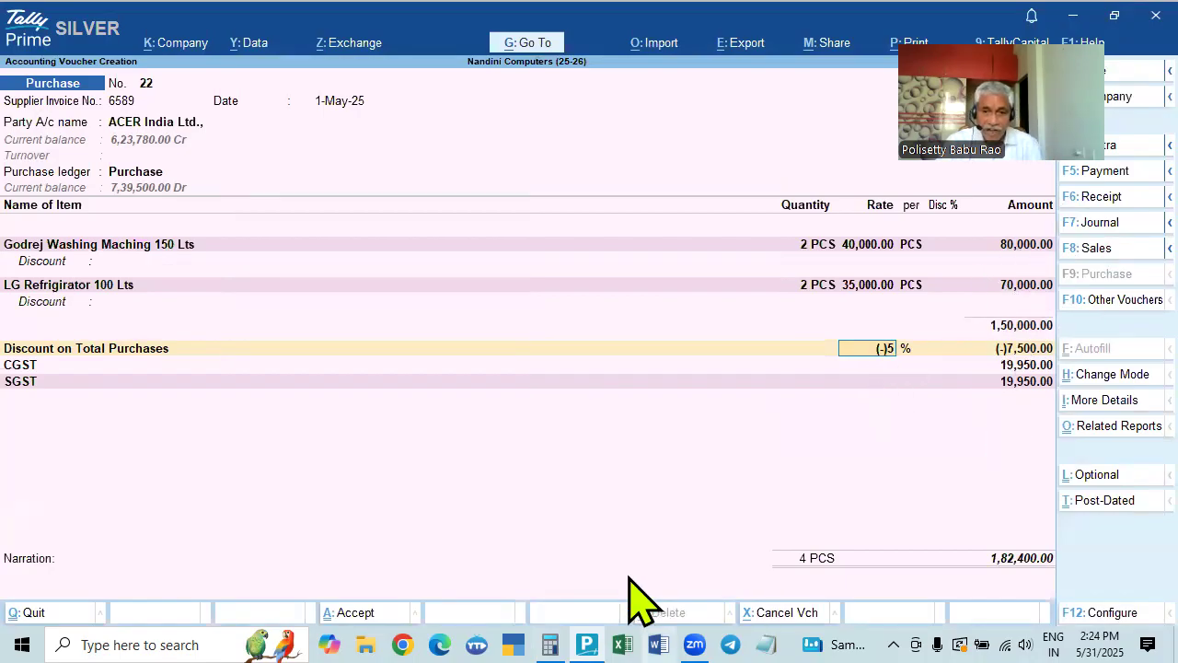
key("alt+Tab")
key("Escape")
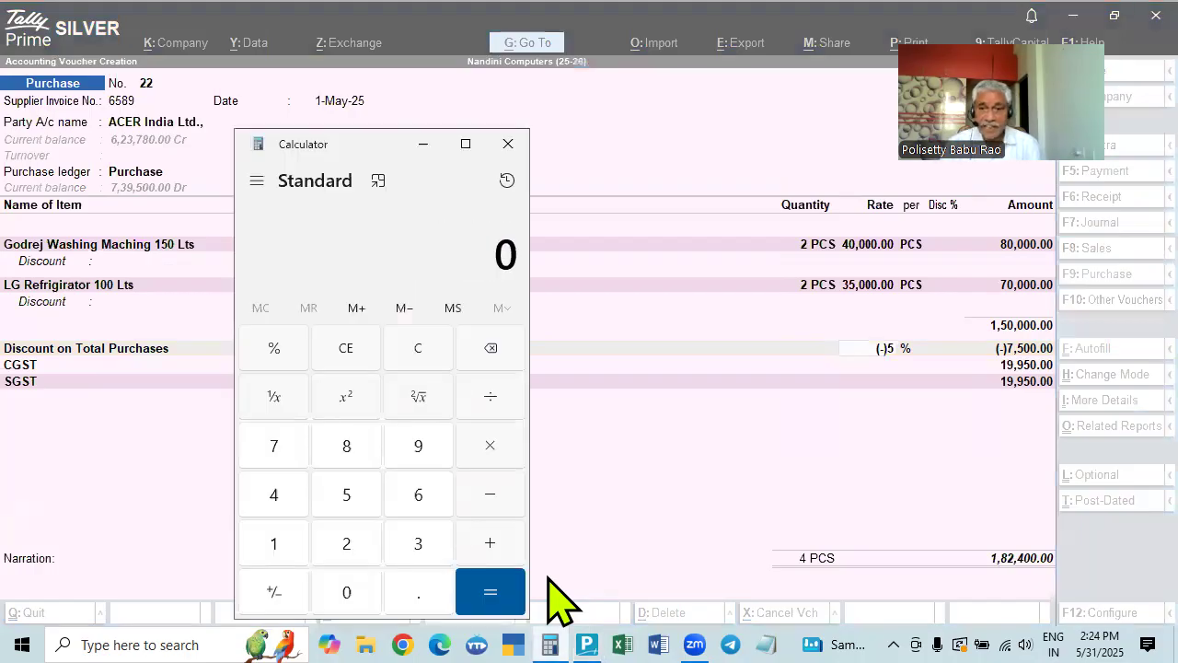
Calculate the washing machine's discount share as 7,500 / 150,000 × 80,000, then subtract 80,000 from it and clear the calculator
type("7500")
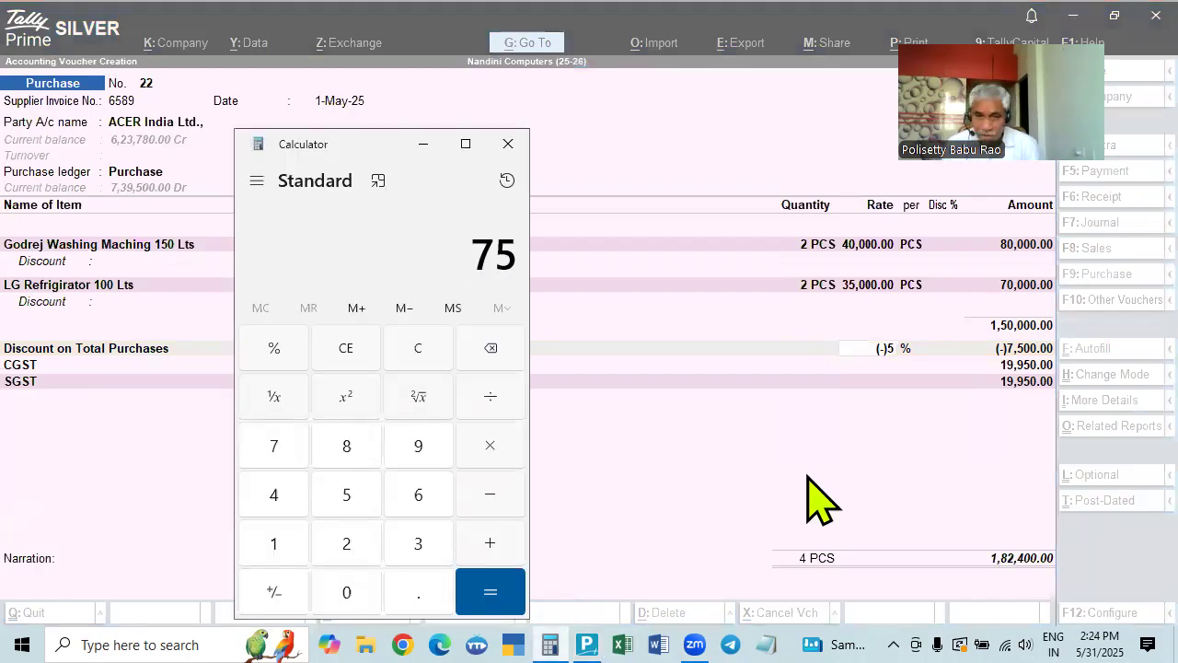
key("slash")
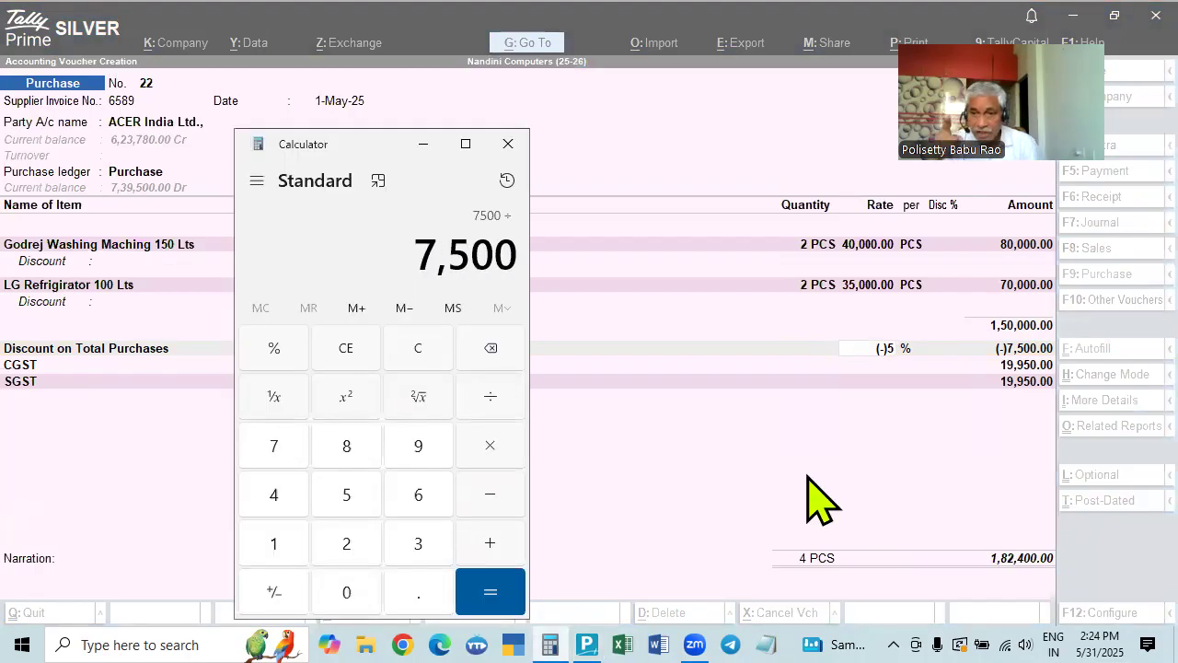
type("1500000")
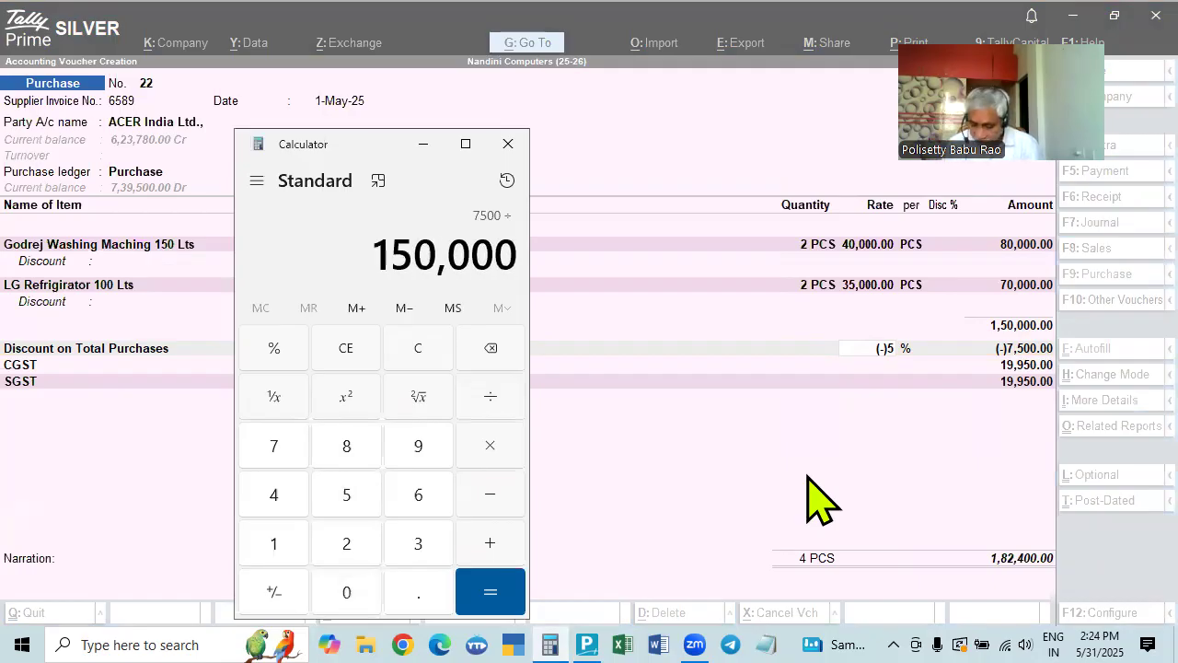
key("asterisk")
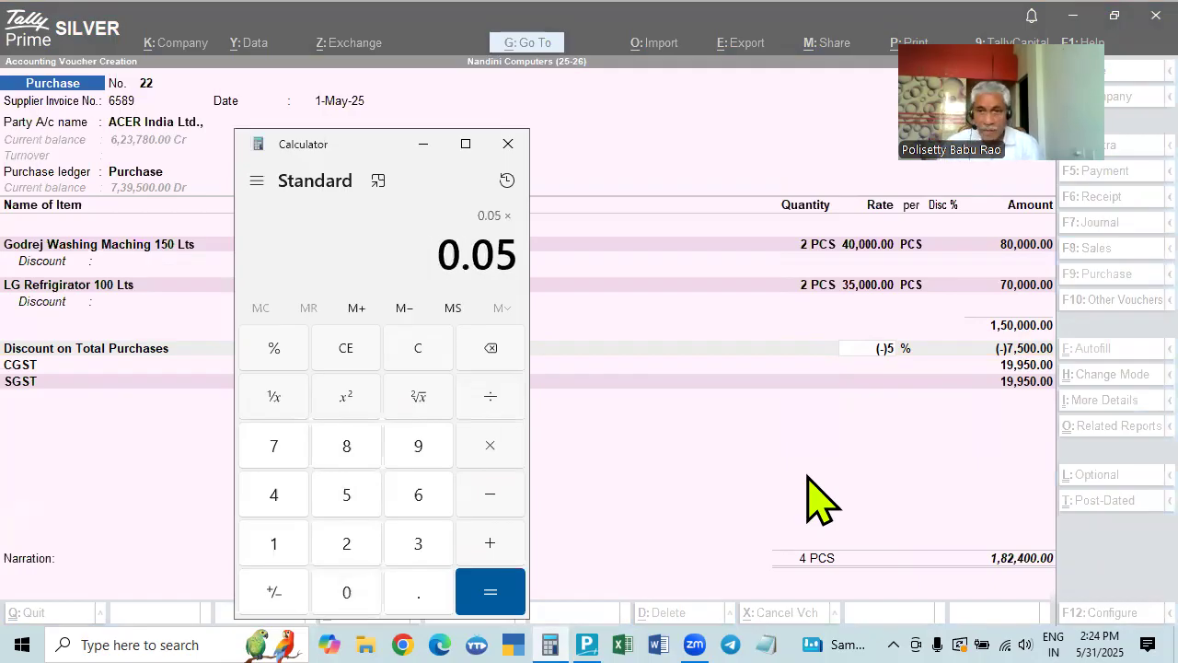
type("800000")
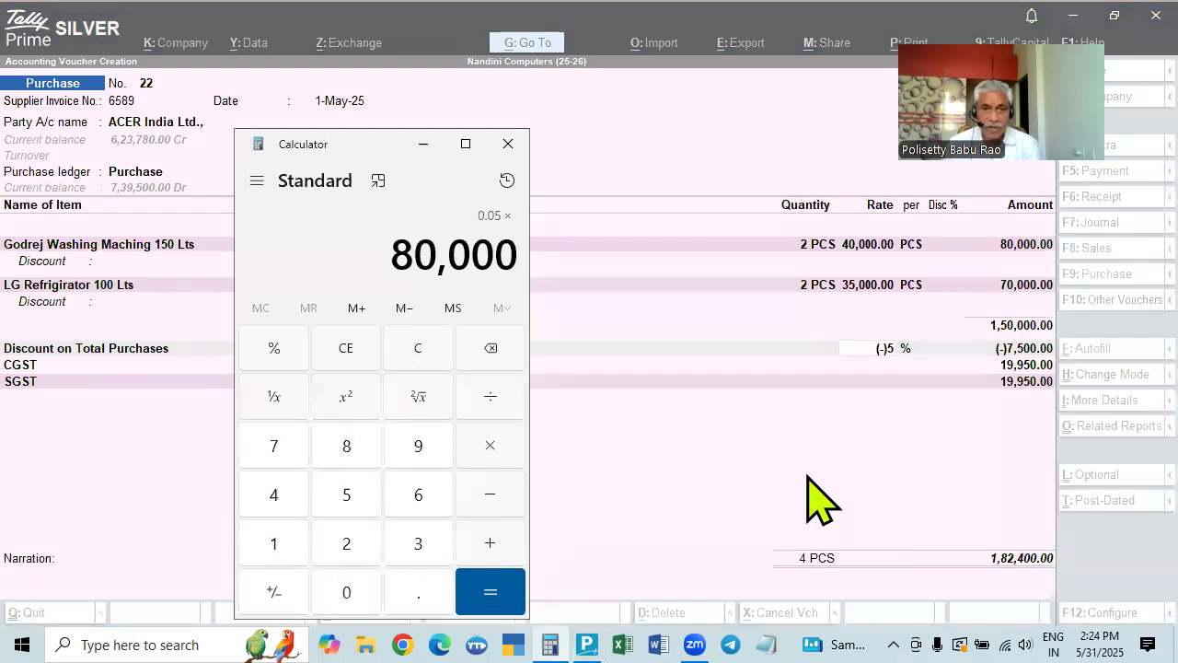
key("Return")
key("minus")
type("80000")
key("Return")
key("Escape")
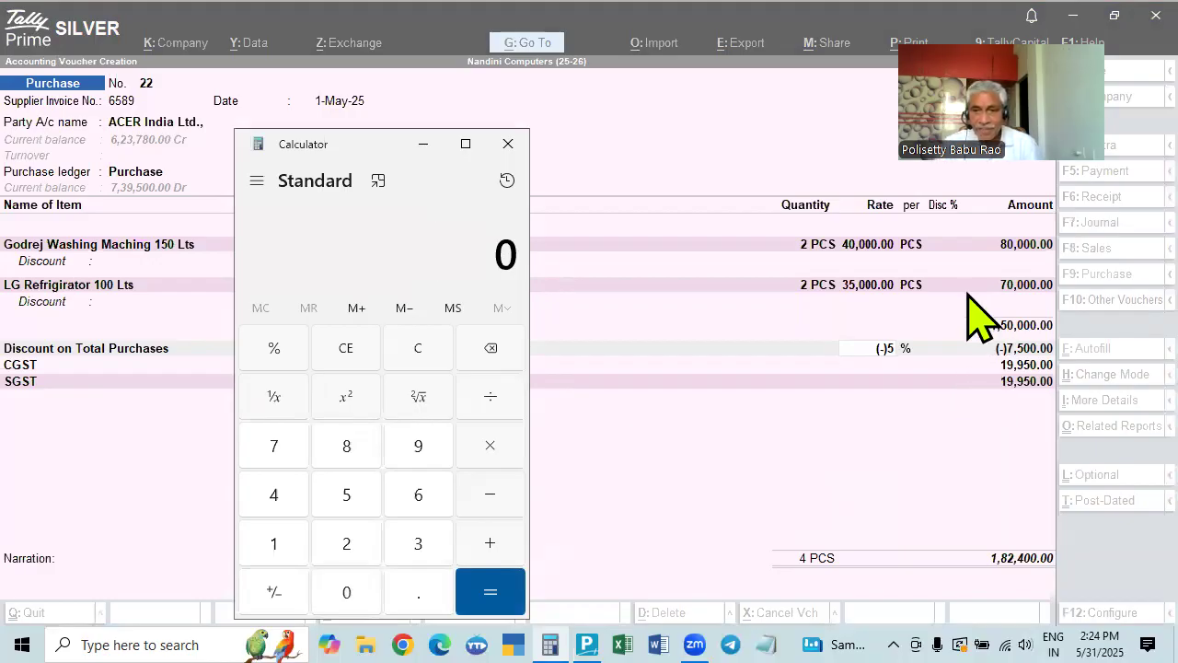
Calculate 14% tax on the discounted washing machine value of 76,000, then clear the calculator
type("760000")
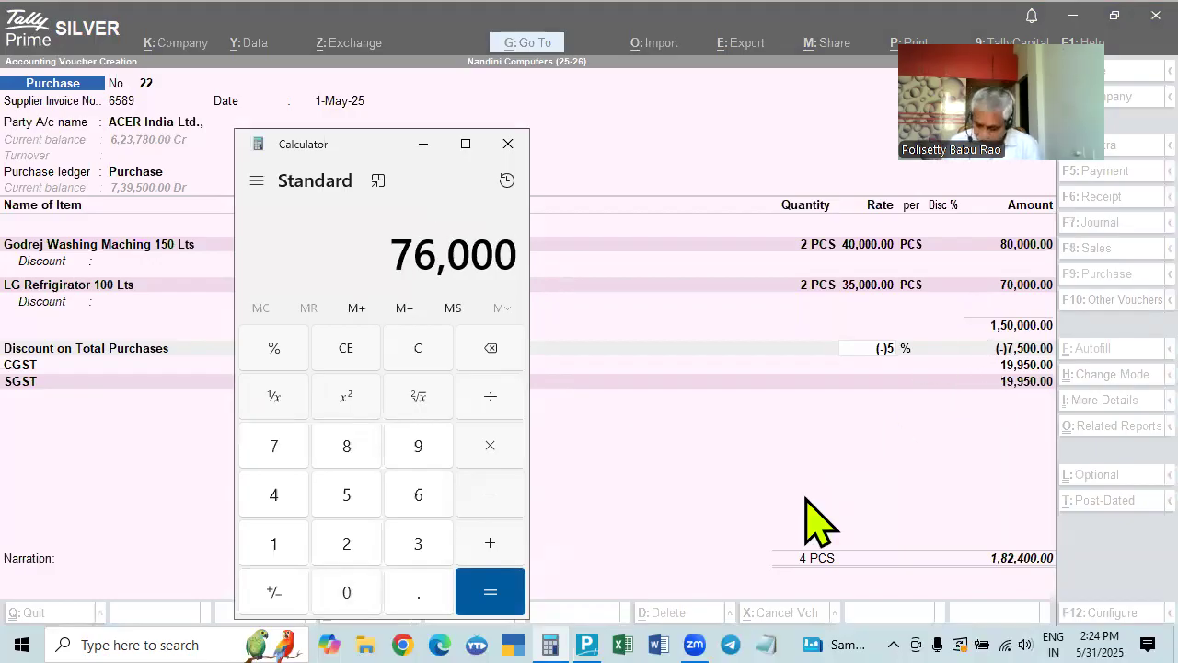
key("asterisk")
type("14")
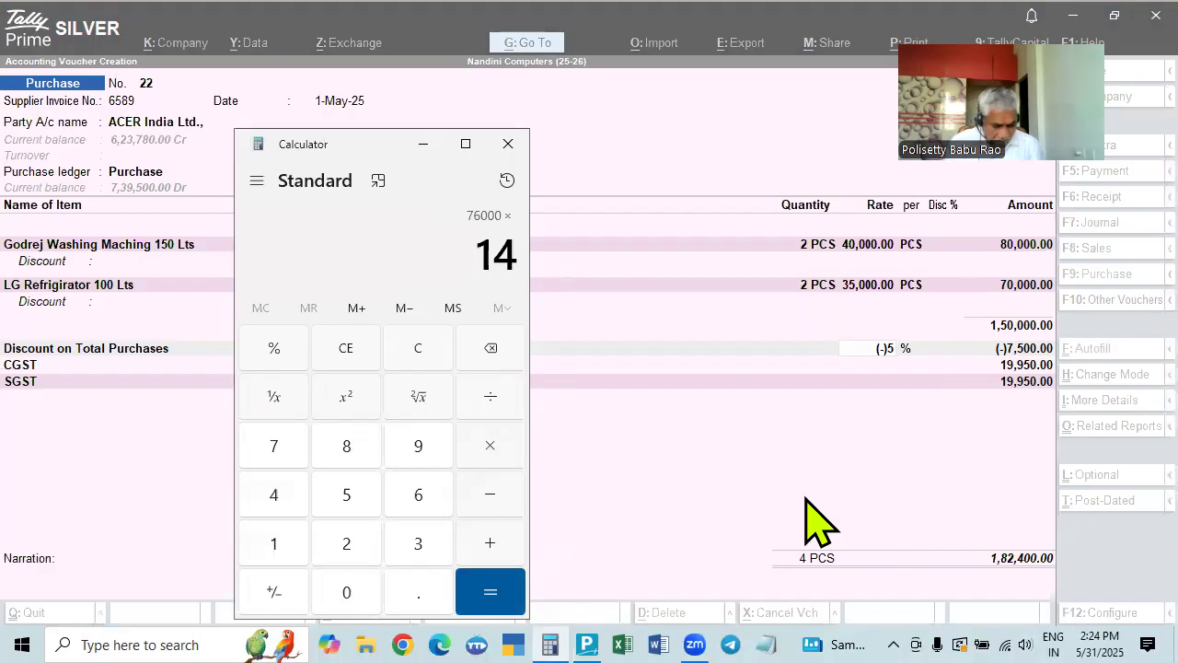
key("percent")
key("Return")
key("Escape")
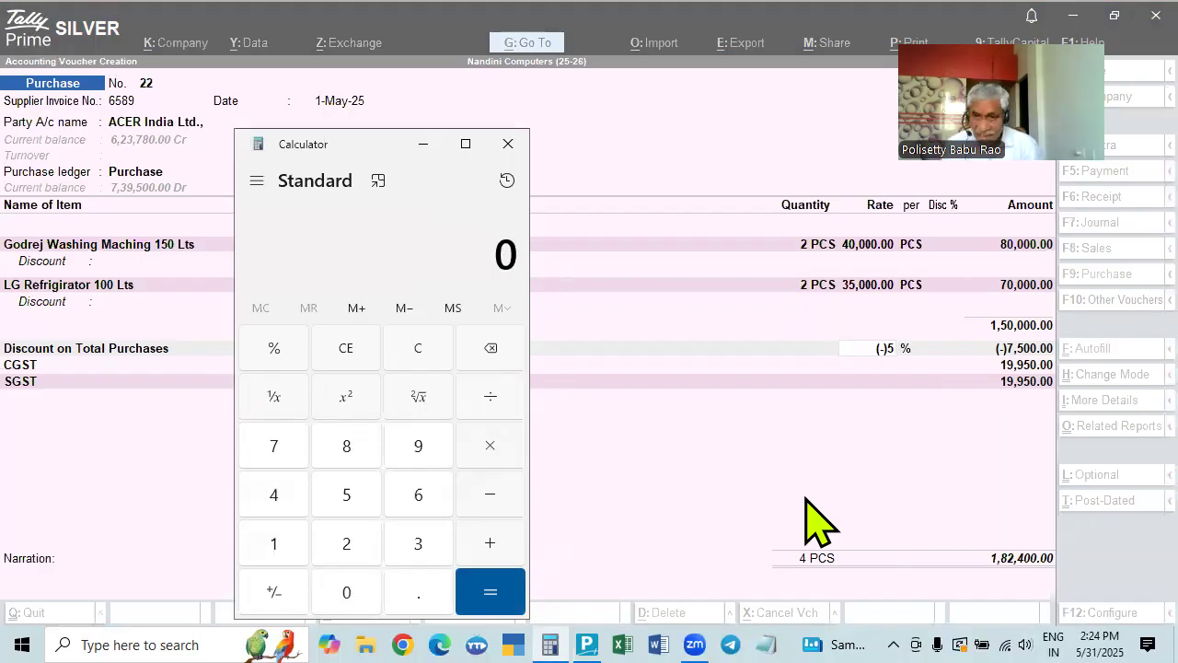
Calculate the refrigerator's discount share as 7,500 / 150,000 × 70,000 and subtract 70,000 from it
type("7500")
key("slash")
type("1500000")
key("asterisk")
type("70000")
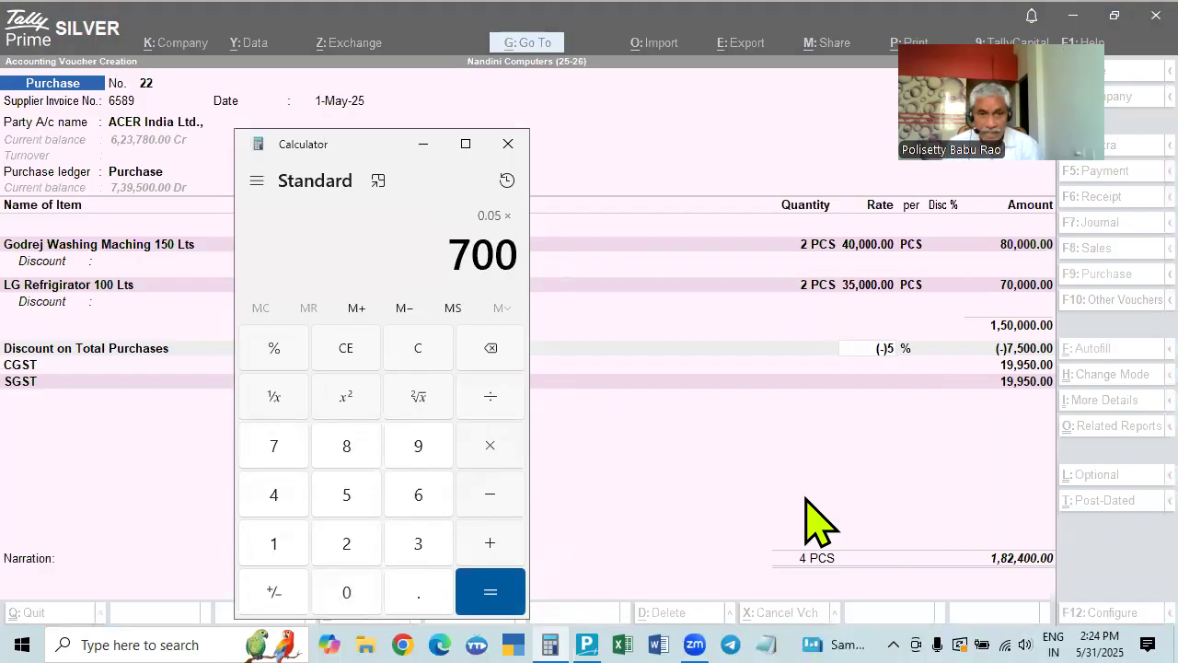
key("Return")
key("minus")
type("700000")
key("Return")
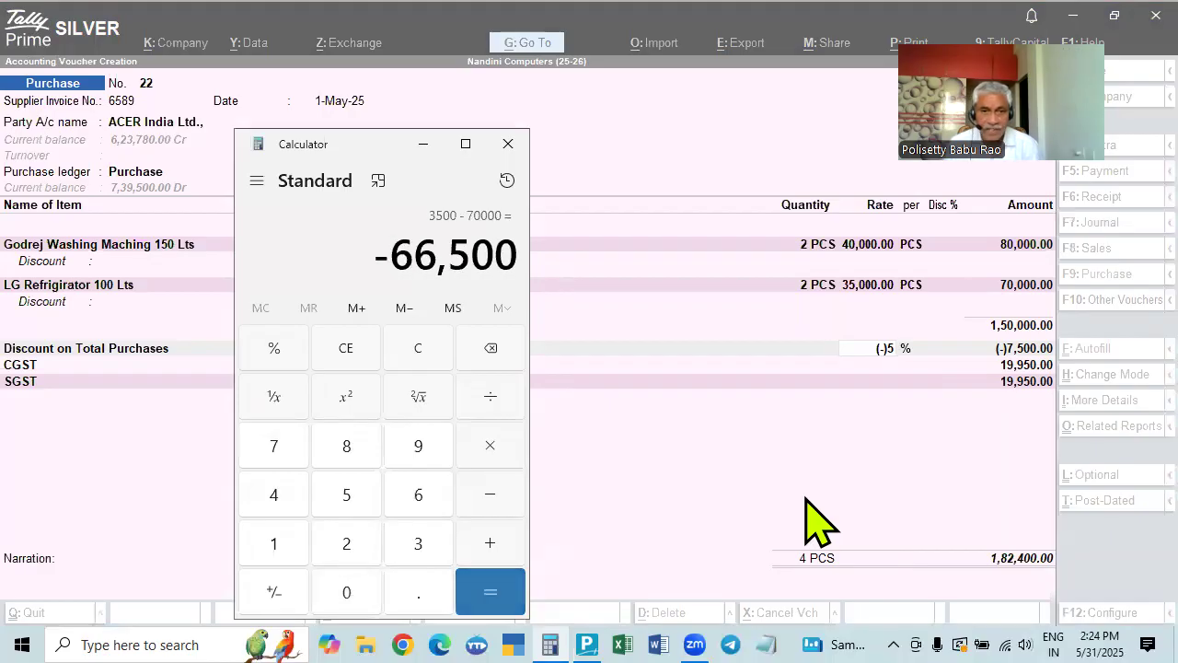
key("asterisk")
type("14")
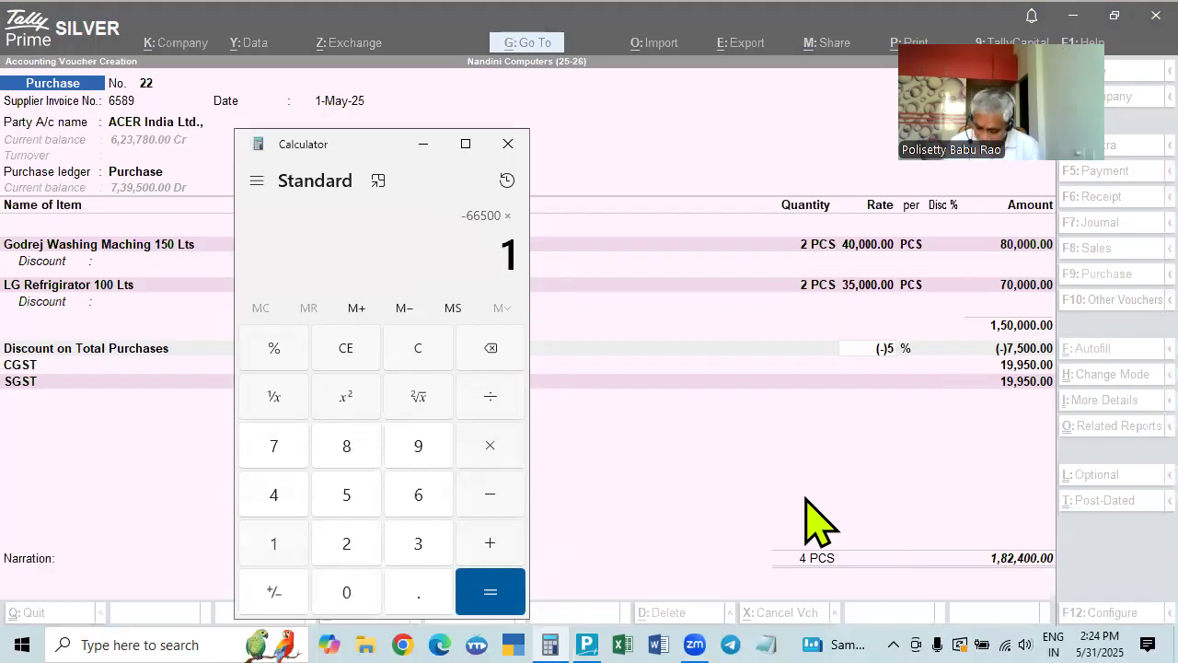
key("percent")
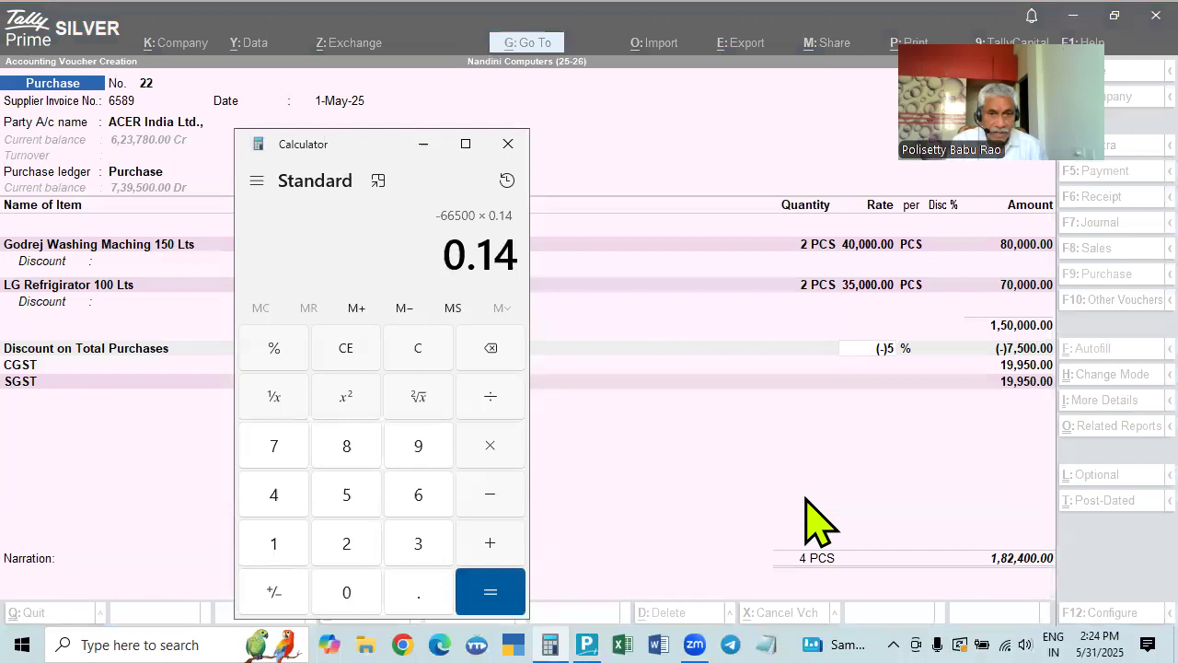
key("percent")
key("Return")
key("Escape")
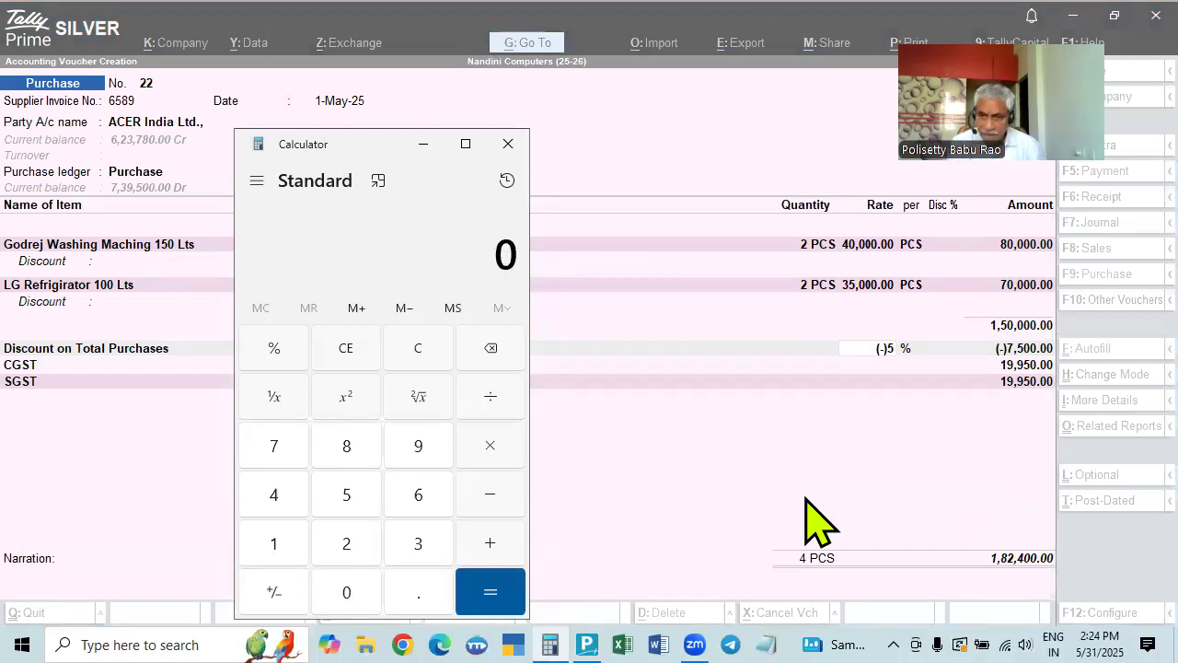
Calculate 14% tax on the discounted refrigerator value of 66,500 and add 10,640 to it
type("66500*1")
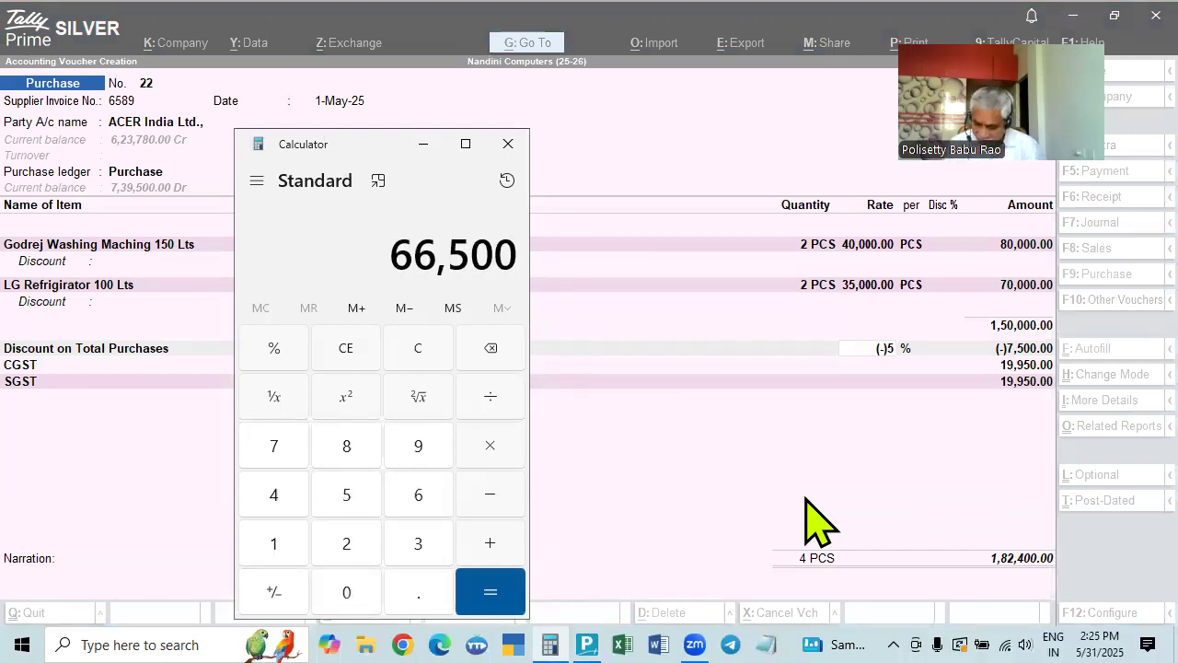
type("4")
key("percent")
key("Return")
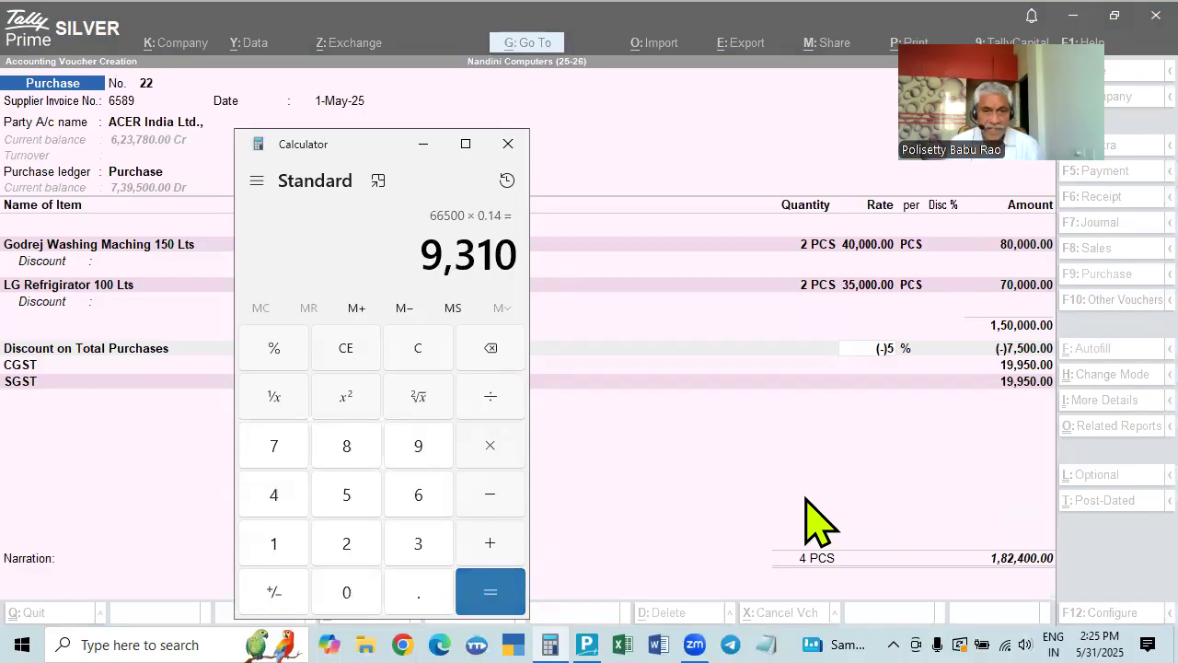
key("plus")
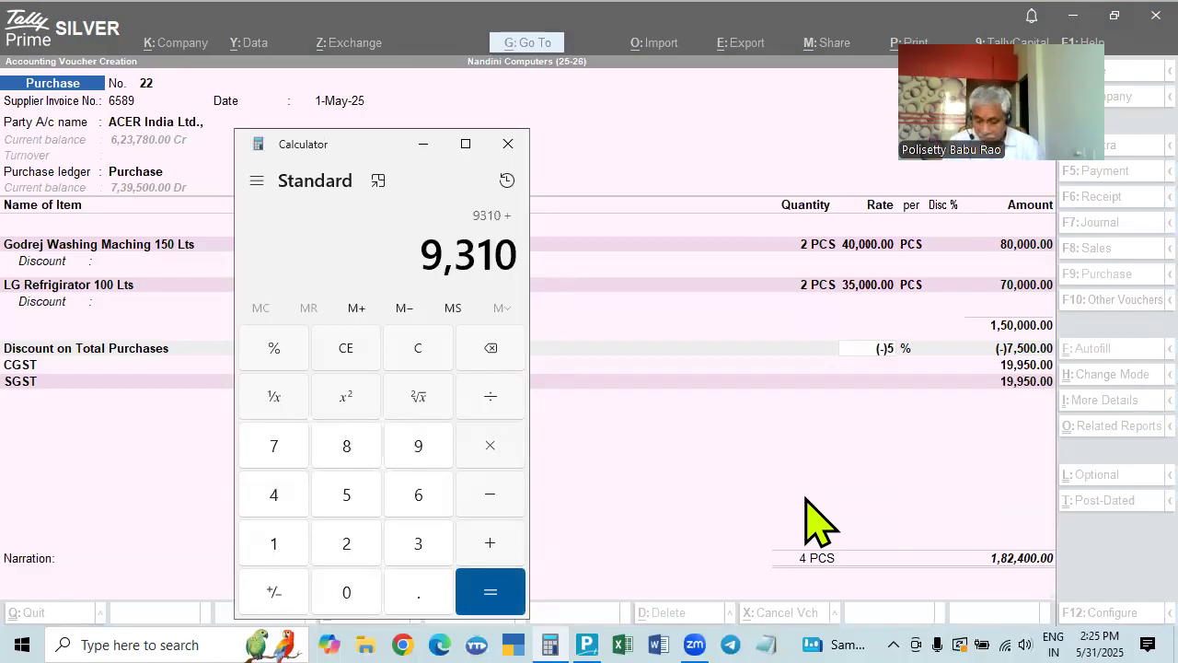
type("10640")
key("Return")
Switch back to the TallyPrime voucher and examine both items' discount formulas and taxes in the detailed GST Tax Analysis
left_click(1010, 387)
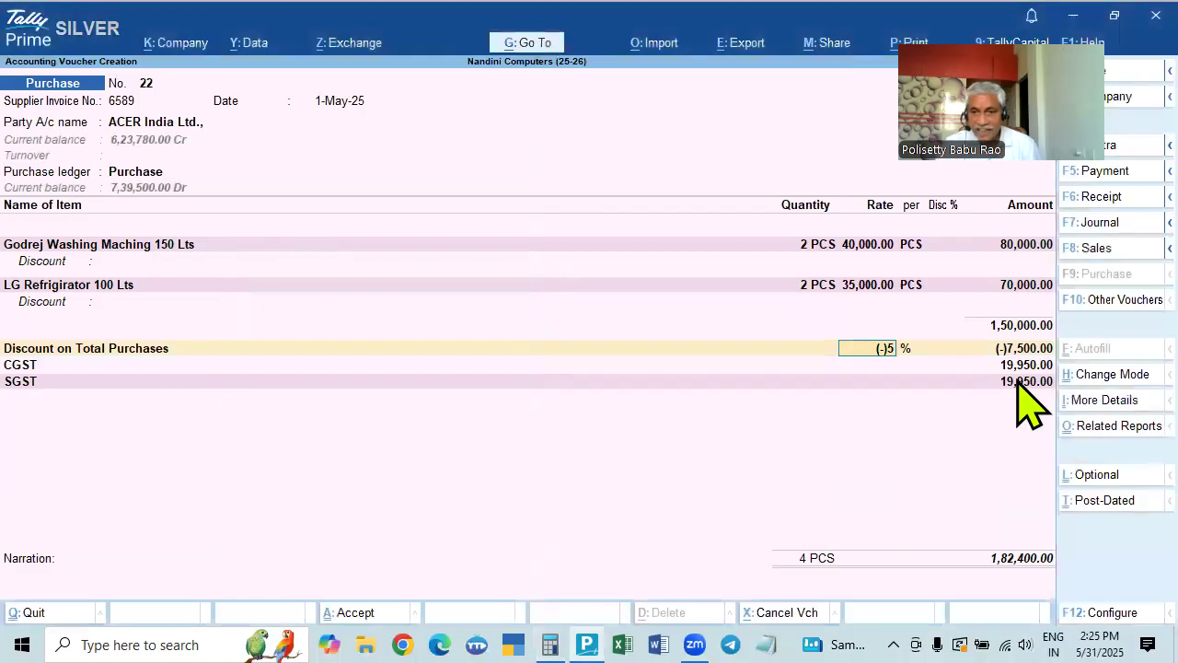
key("ctrl+o")
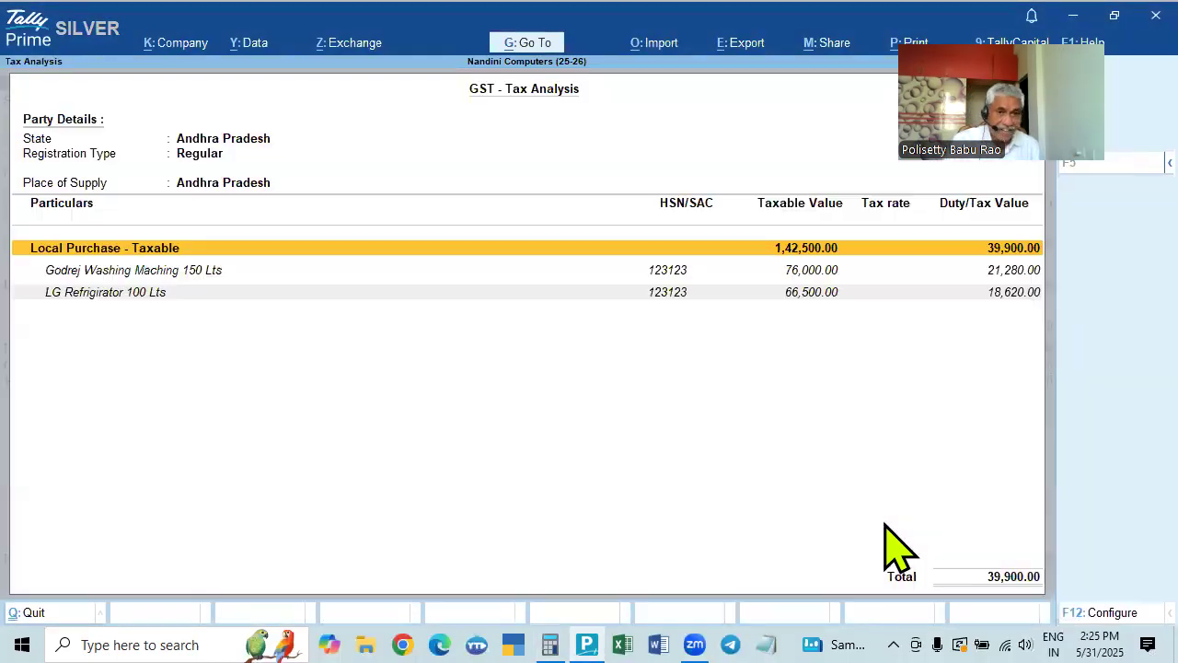
key("alt+F5")
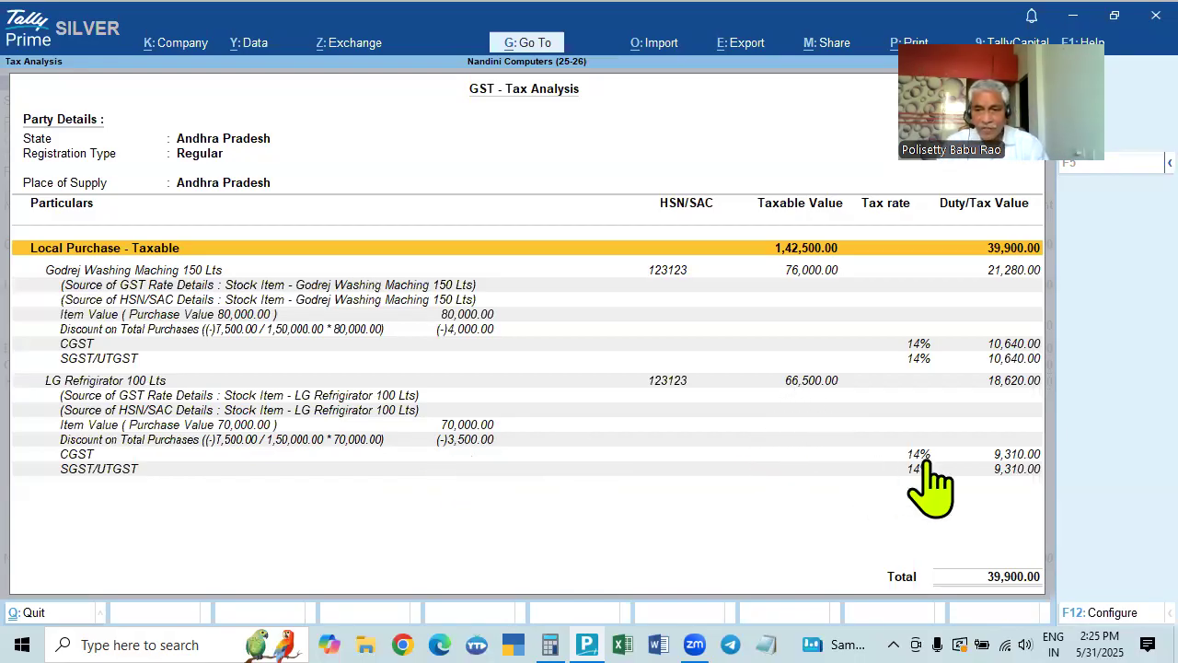
Close the tax analysis and advance past the SGST line to the end of the purchase voucher
key("Escape")
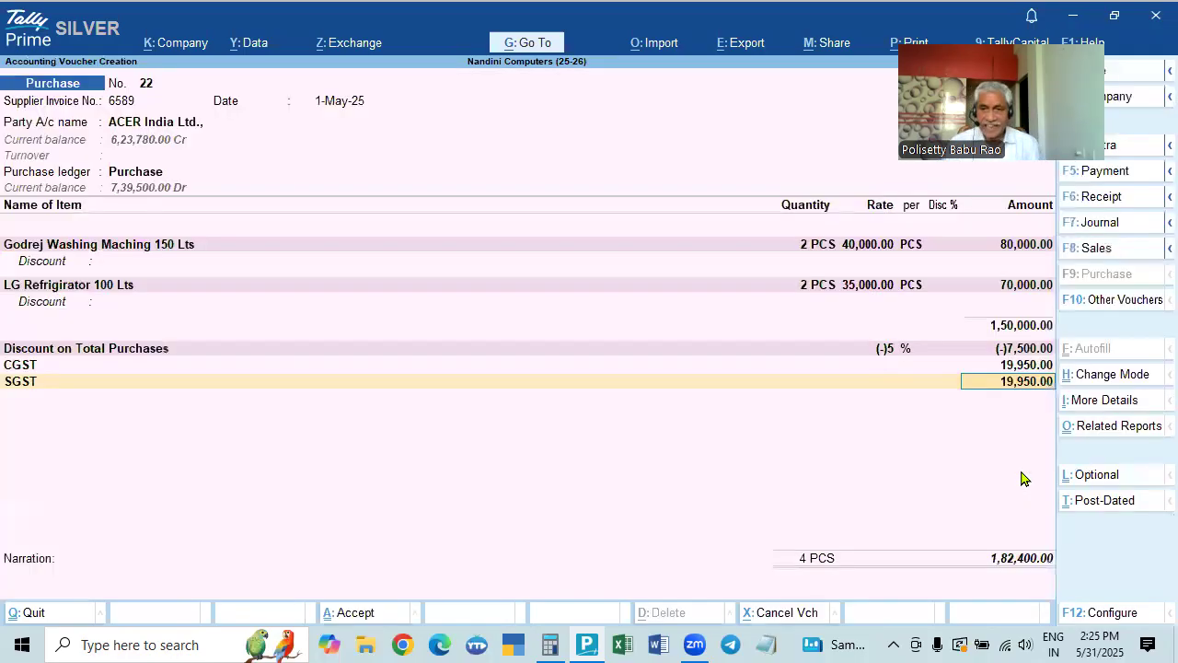
key("Return")
key("Return")
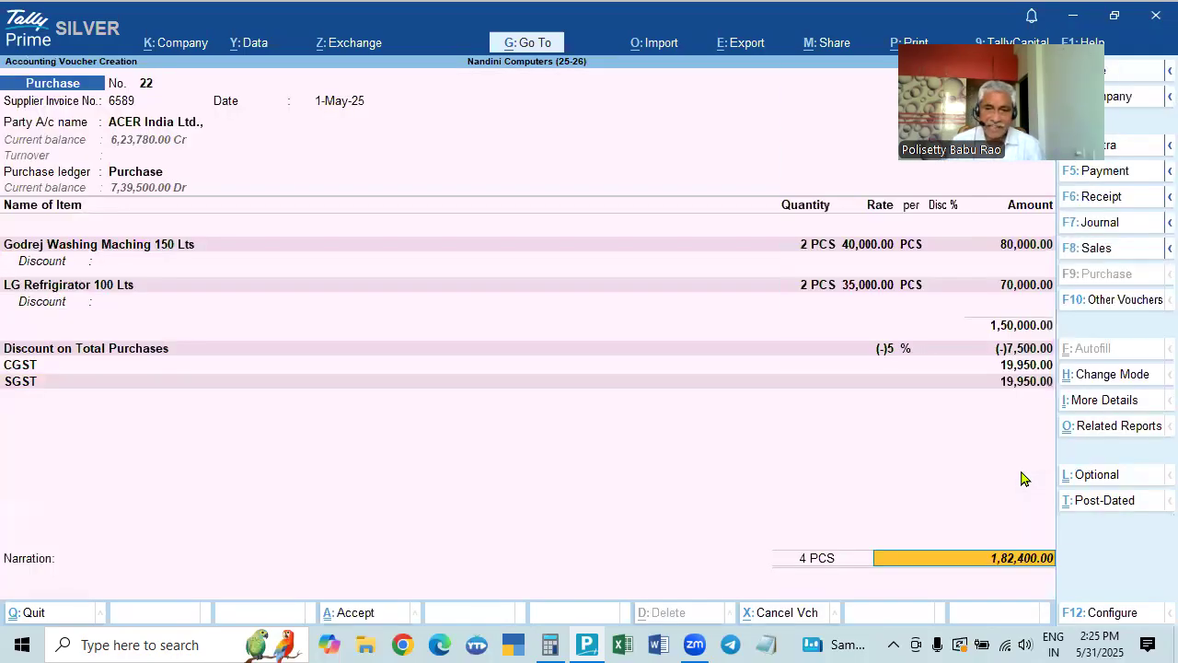